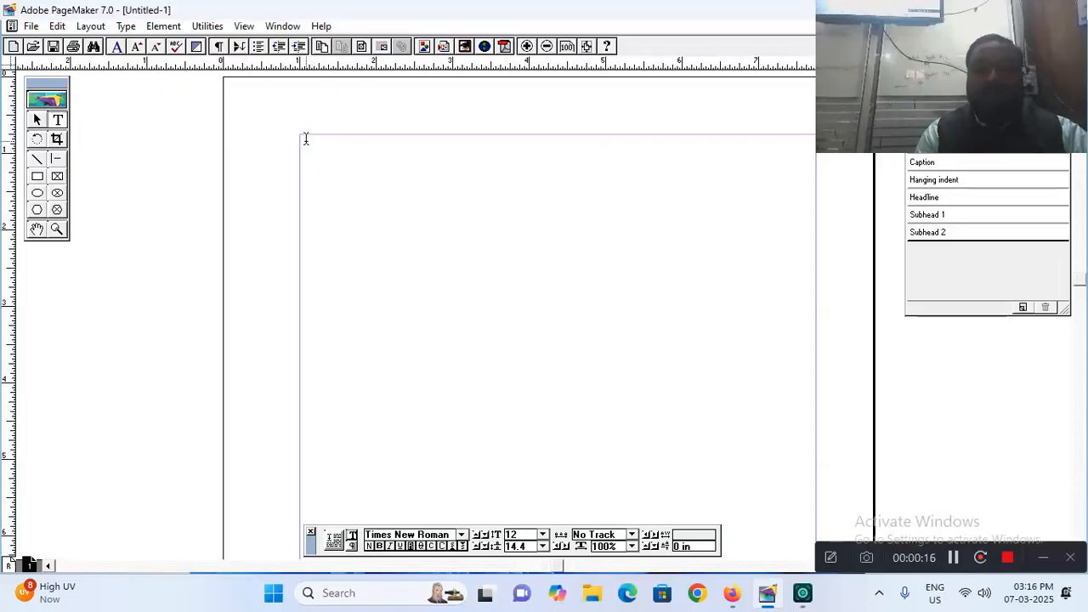
- Create a text block across the margin width at the page's upper edge and fill it with thirteen short paragraphs of random filler text
left_click_drag(305, 140, 809, 461)
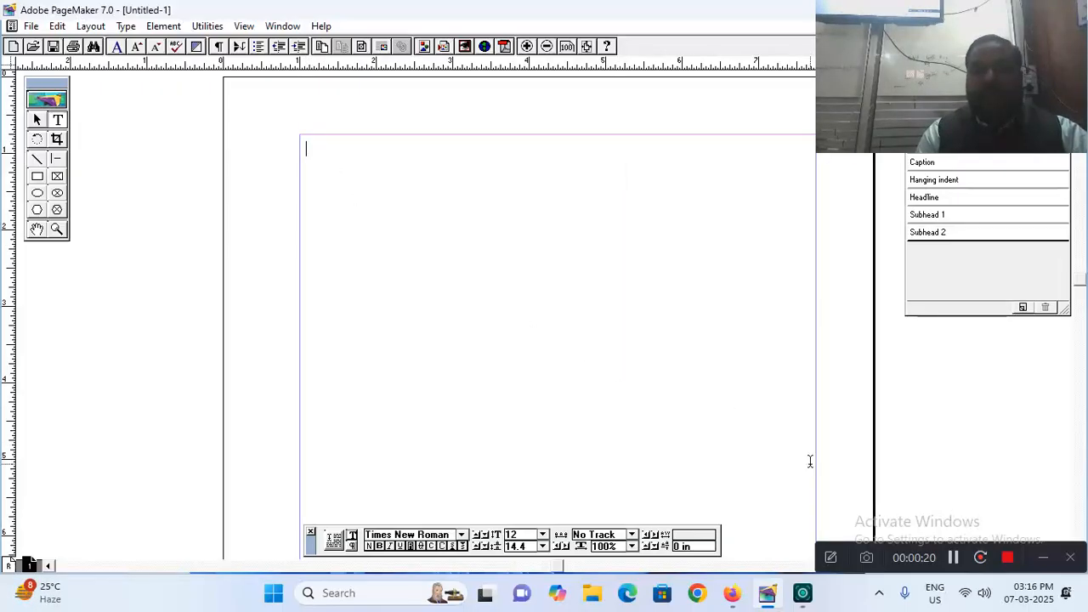
type("shaf kashfkjhq")
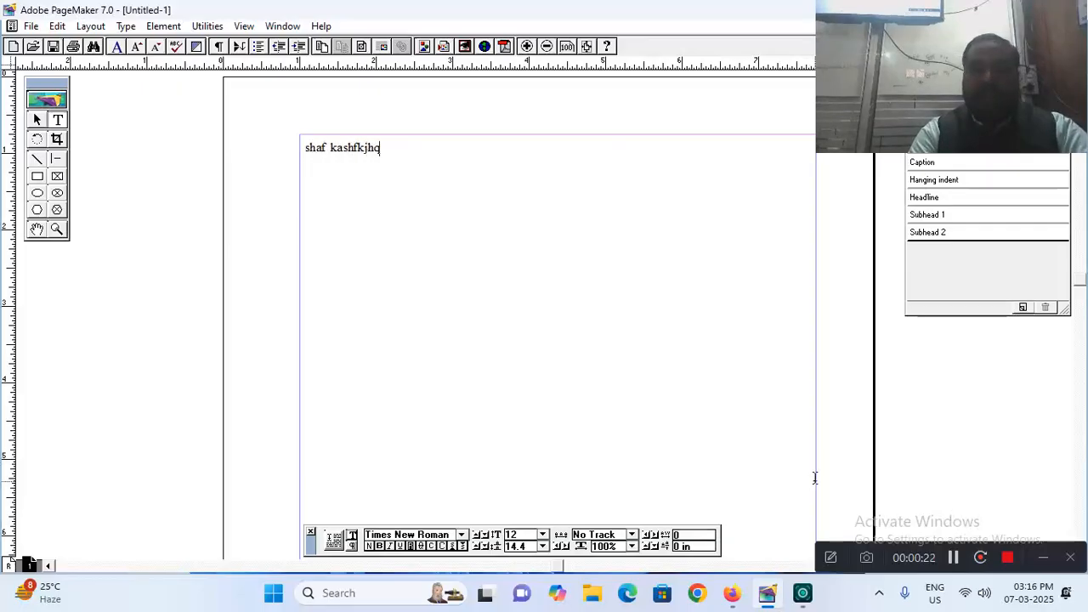
type("wrjlkqwjkrl jkalsj fklasj kfl qjkw")
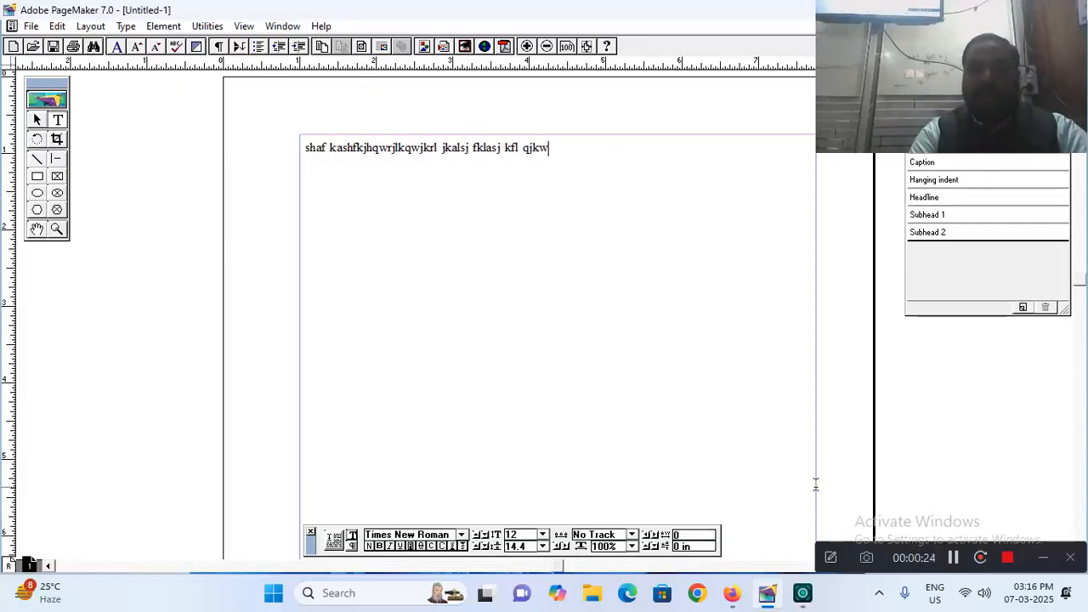
type("r klqjkrl jkljqaklrjqwlkj rlkwqjlkj kalsj fkl")
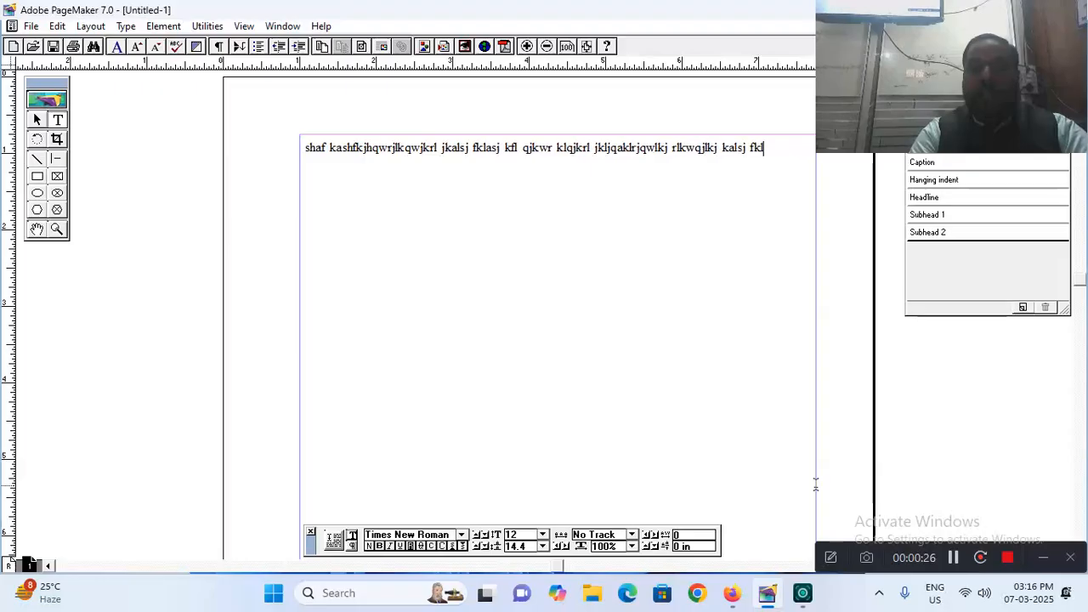
type("asf kljqwklr")
key("BackSpace")
key("BackSpace")
key("BackSpace")
key("BackSpace")
key("BackSpace")
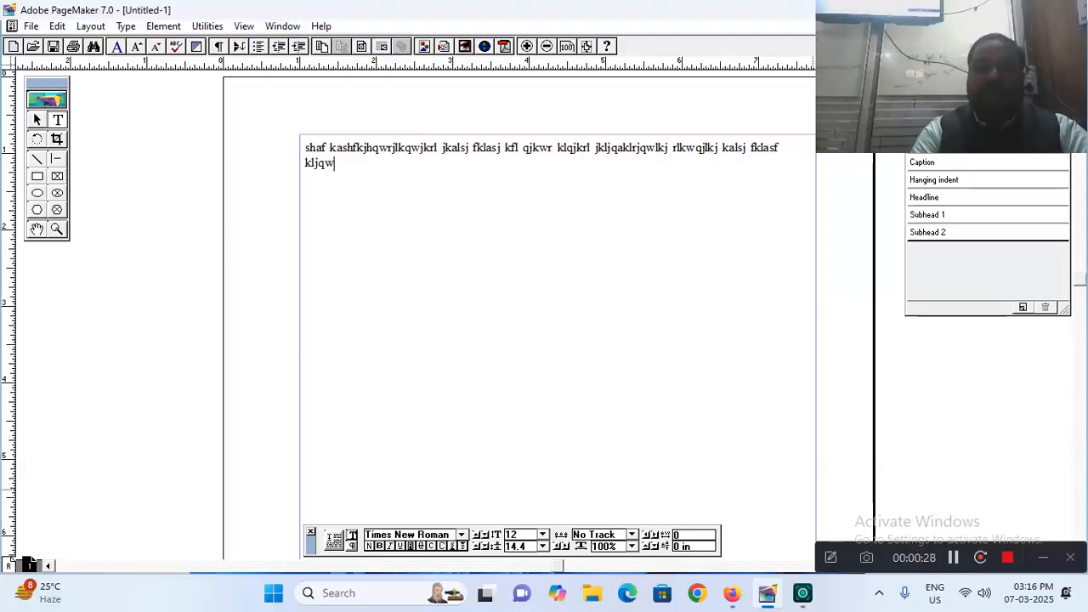
type("asfas flkjqklwjr lk qwklrj klaj sflkjaslkfj lkqjwlk")
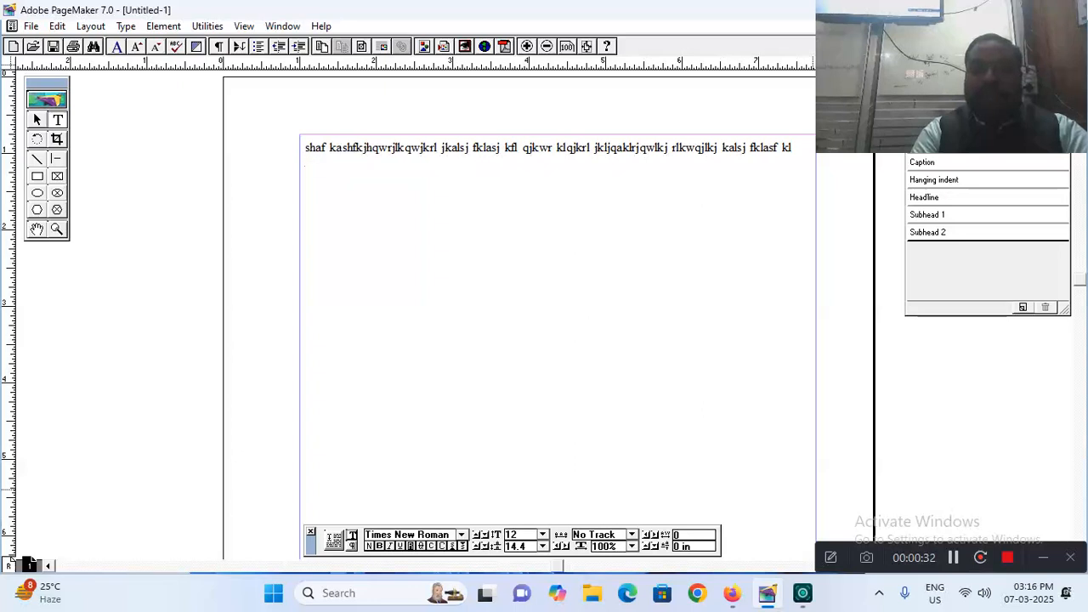
type("rj qlkwjlkja sklfj aklsj fkljkqwlrj klqj")
key("Return")
type("as fkjas lfkjlkjqw rkljq")
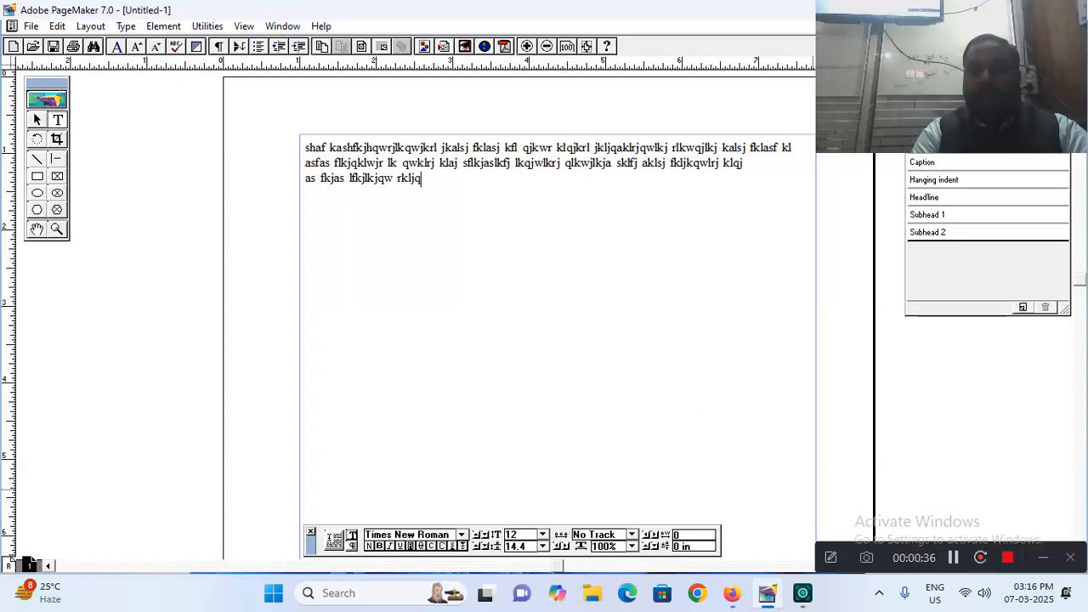
type("klw rkljaskl fklasjflkj kqlwjrkljqw krlj alk")
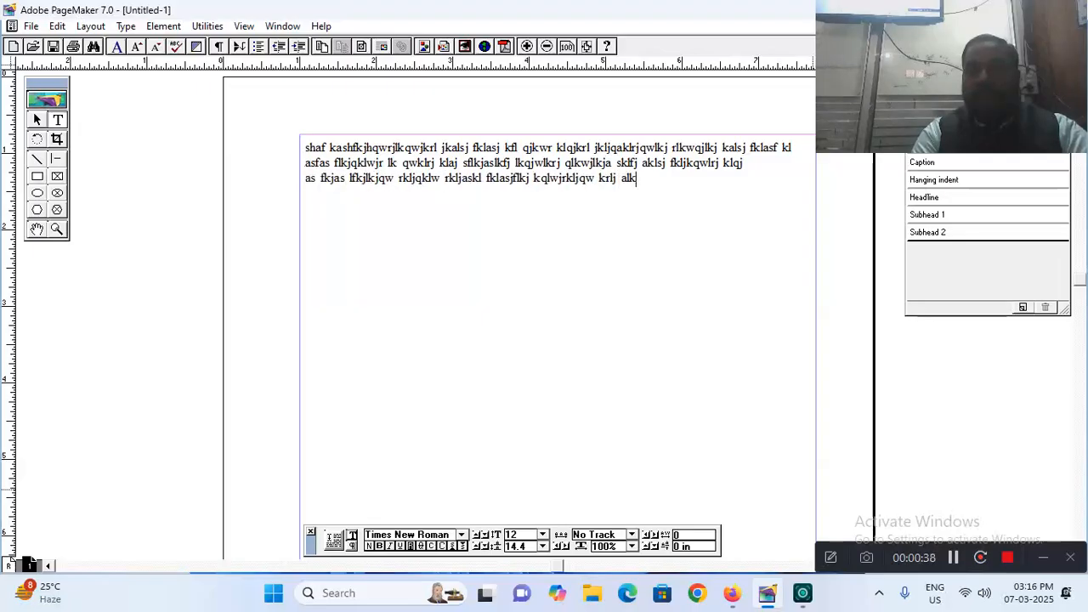
type("jsfk aksljfkj qwkrqwr")
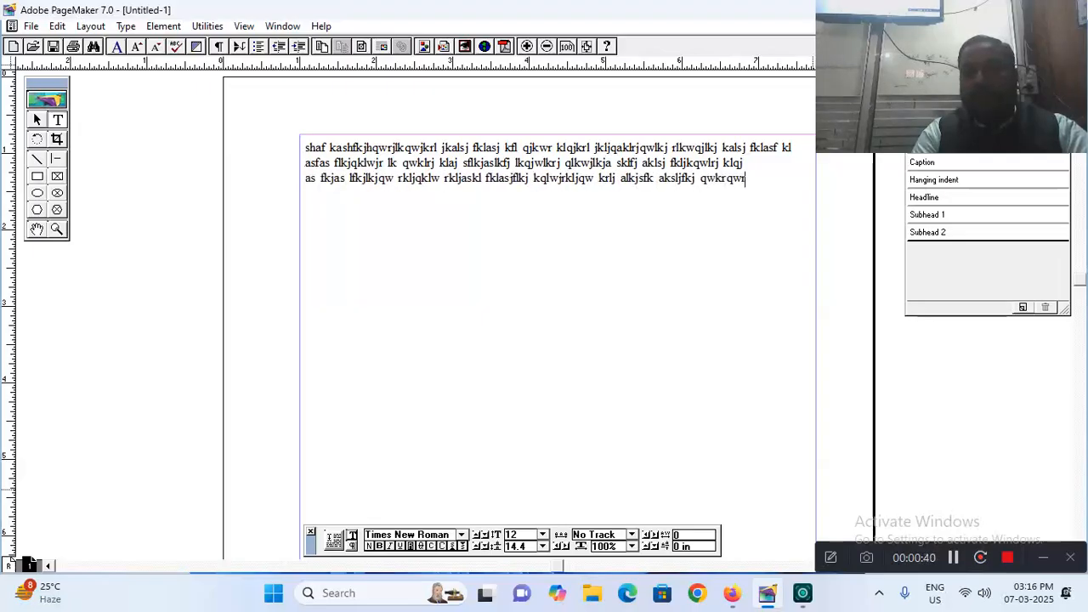
type(" rkljqwrkljwqlk jlkjask fj")
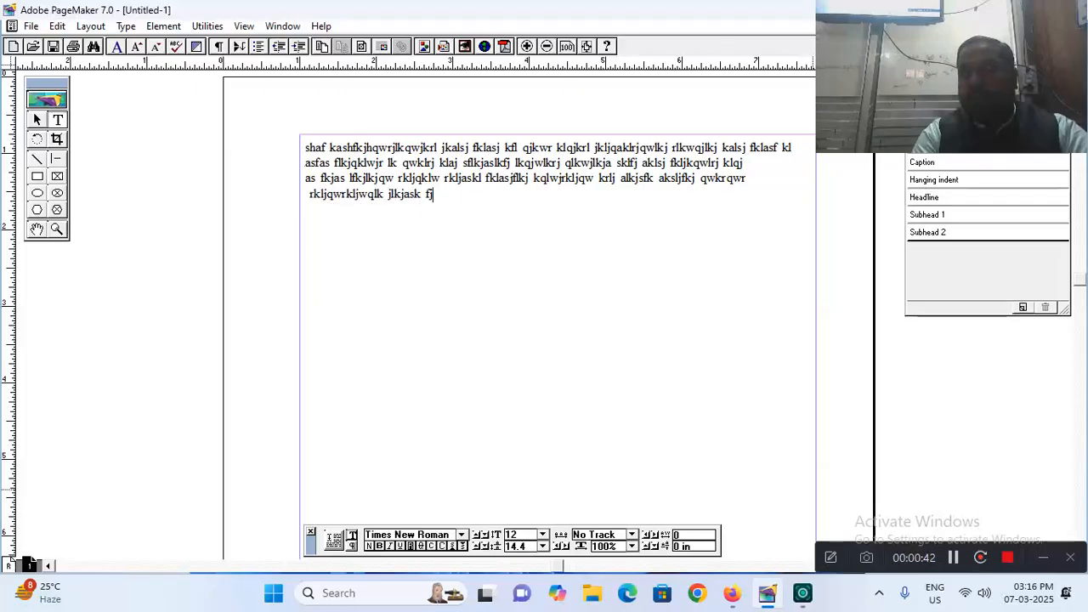
type("laksjfkl klqwjkrl qwlkrjkla skfljkas fklj")
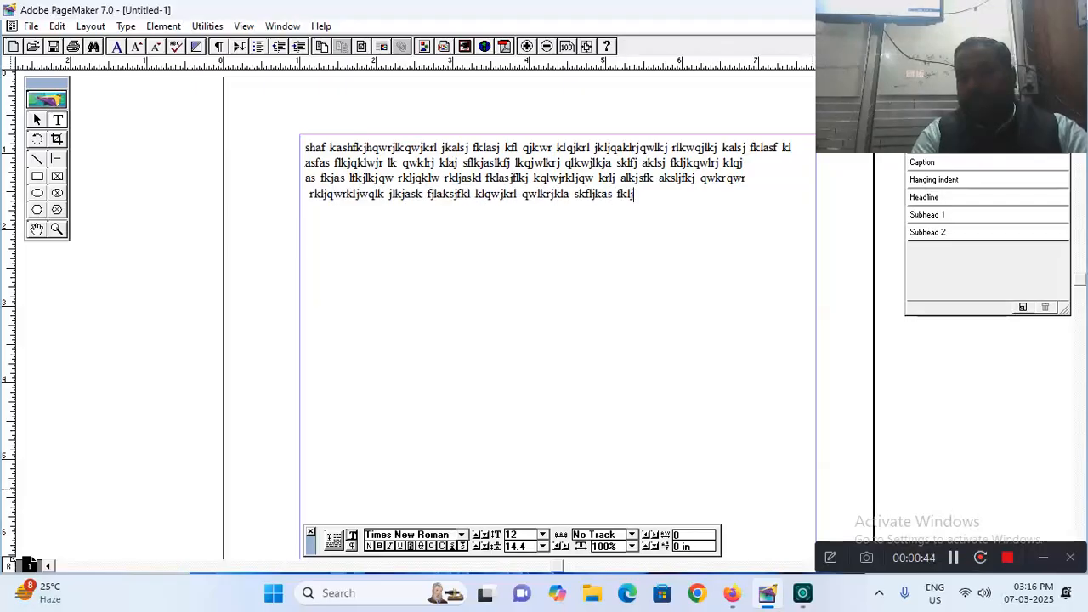
type("kqwj rkljqwkrj kljqwra sfkla sjflkjklqw jklrjkqwl jrkljaksj fkjasfkl jklqwjrkl jqwlkjkla sklfjkasj flkjqwra sjklfja skflj klqjwklrj qwkljkla sklfjas fkj")
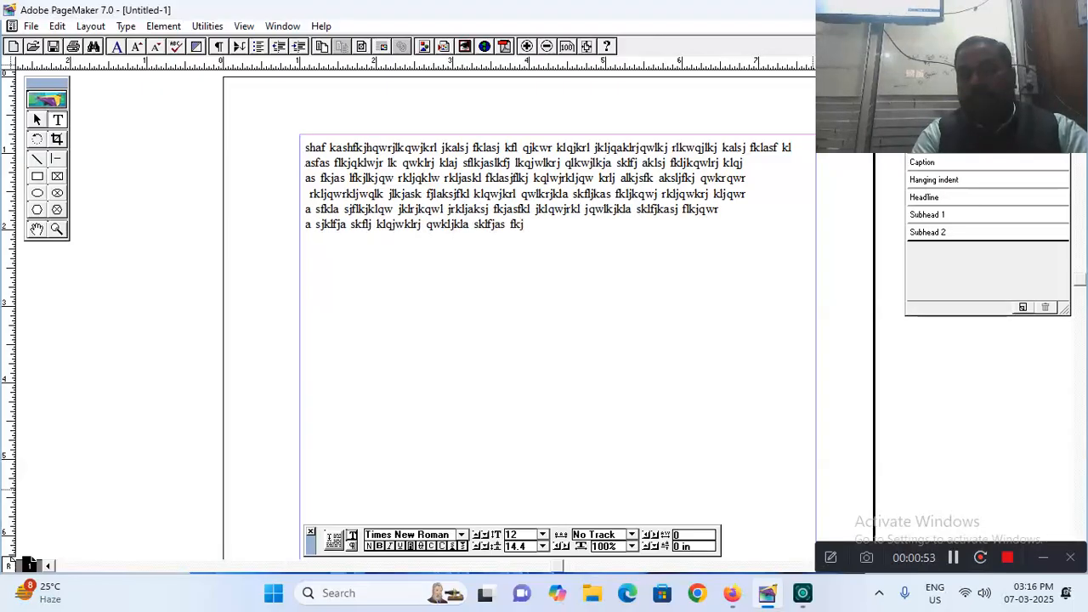
type("kl qwklrjkwq jrkljkalsj fkljaskfl kqwrj")
key("Return")
type("asfasjflkj lkjqwlk rlkqwjr")
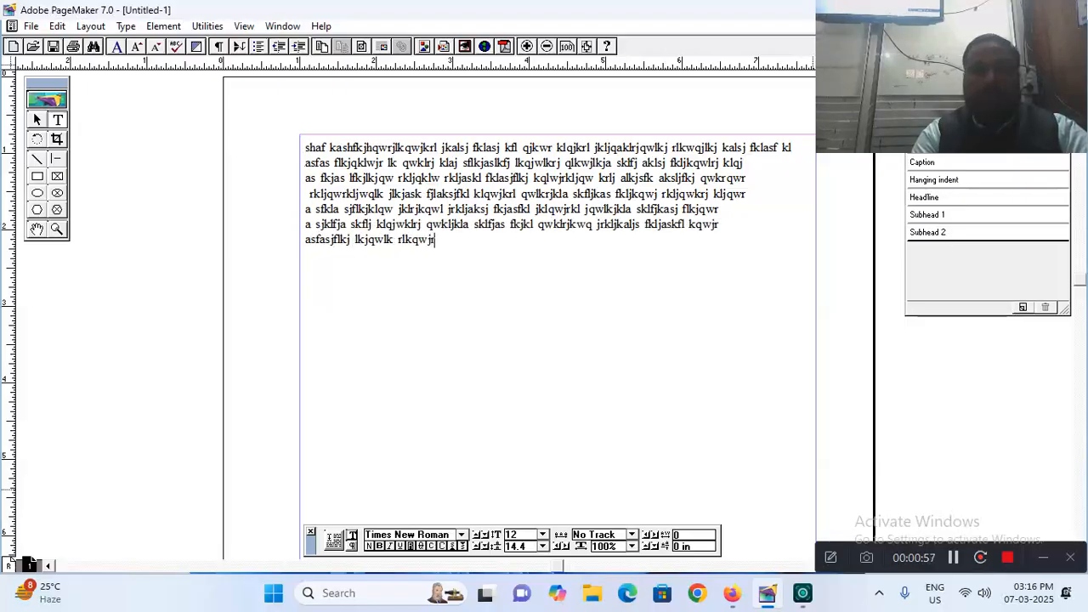
type("kl kals fkjaskflj klqwkl rklwqjklj kasj fkjask")
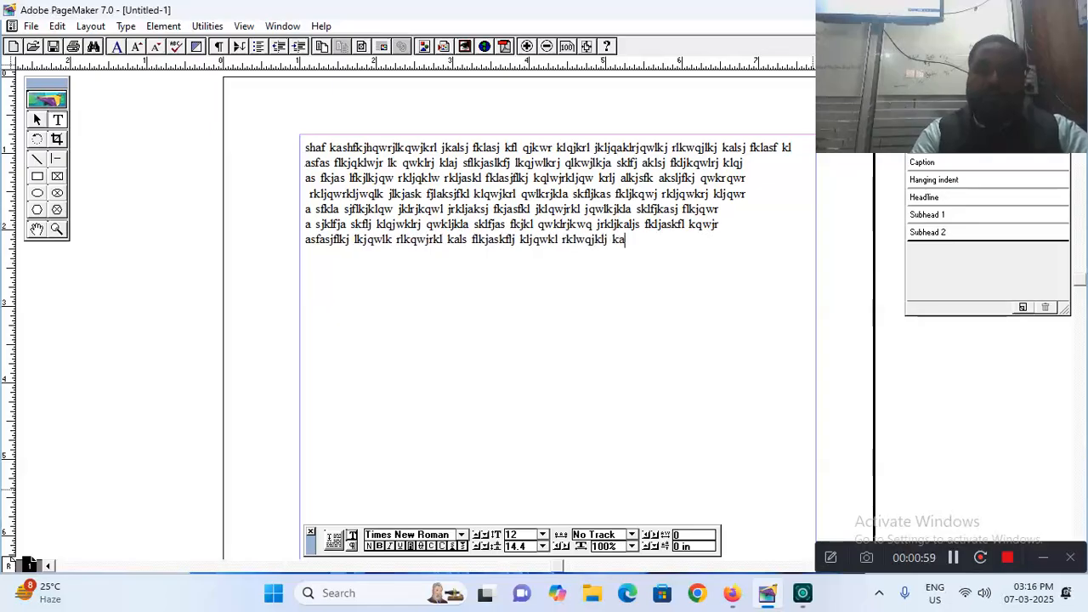
type("fj kljqwklr qwkljr as fkljasklf jlkjqwklrj klqwjklj kljfklj sdkl")
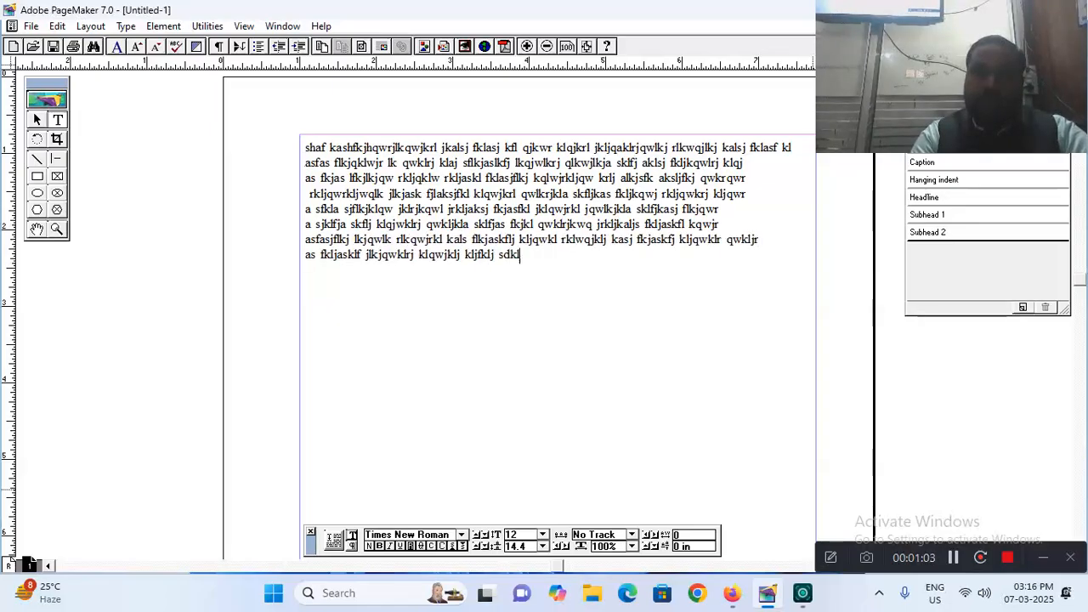
type("fj kwqjeklr jqklwj rklwqjk lkajskfl ")
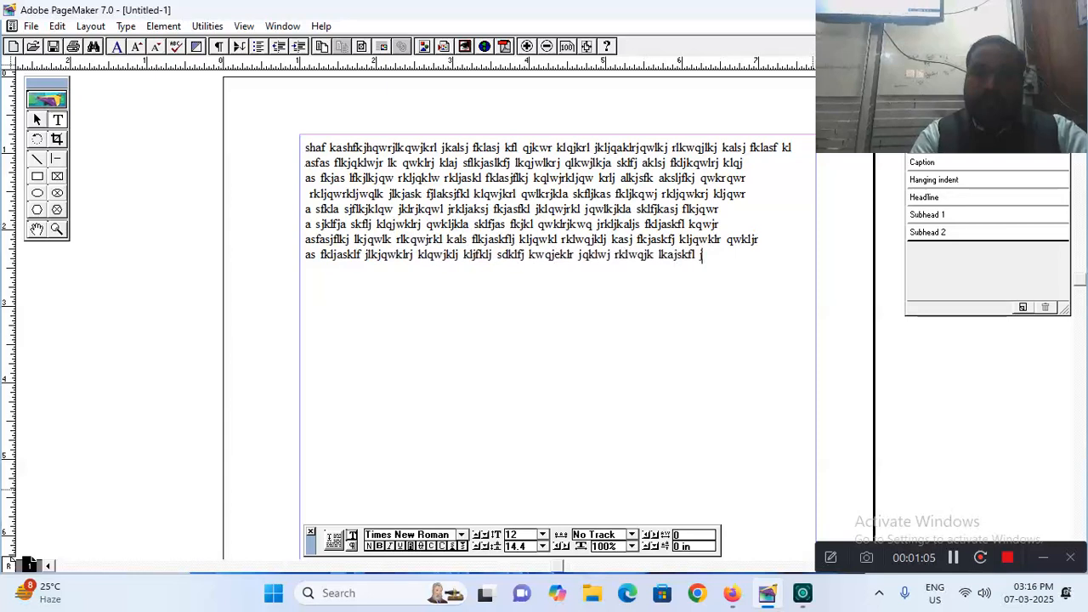
type("jaksljf qw rkqlwjr kljaksj falksjfkl qklwjrk qwjkrjlk")
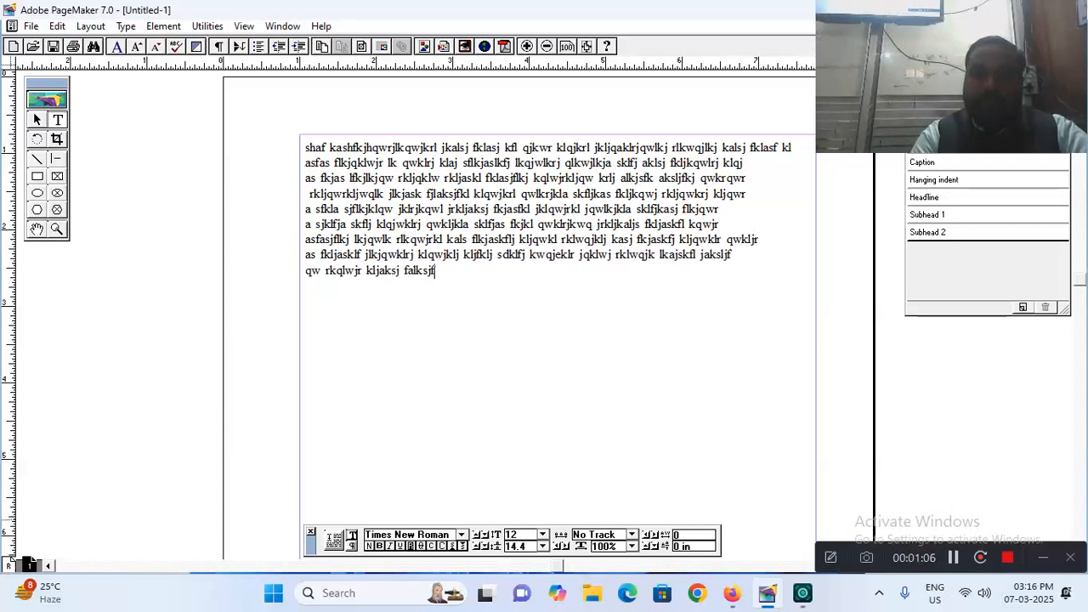
type("wq rklj qwjrkqlwjr")
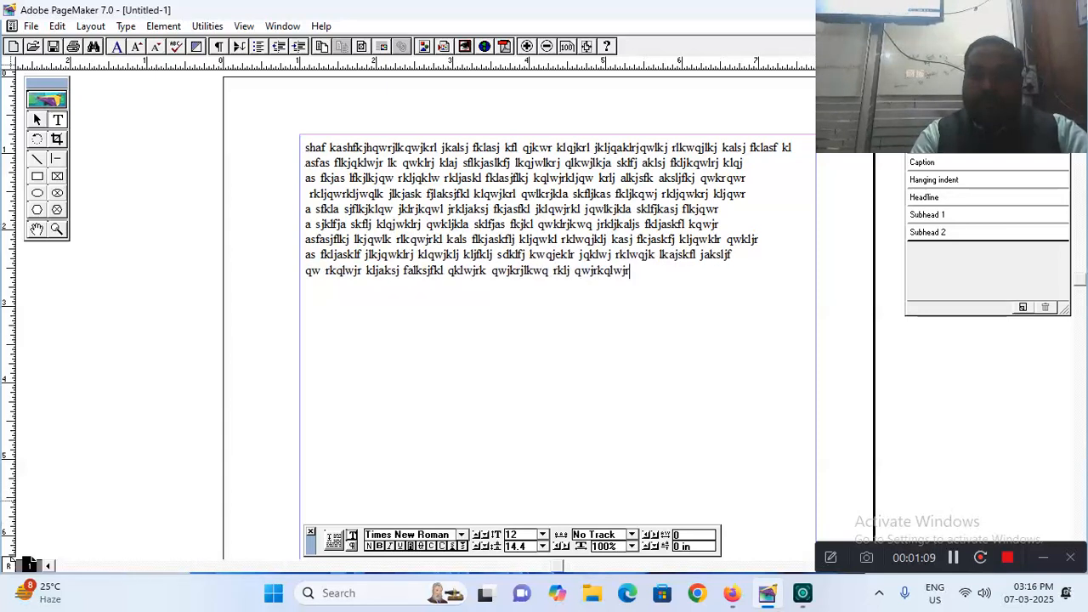
type("kljqwlkr lkjasklfasf ")
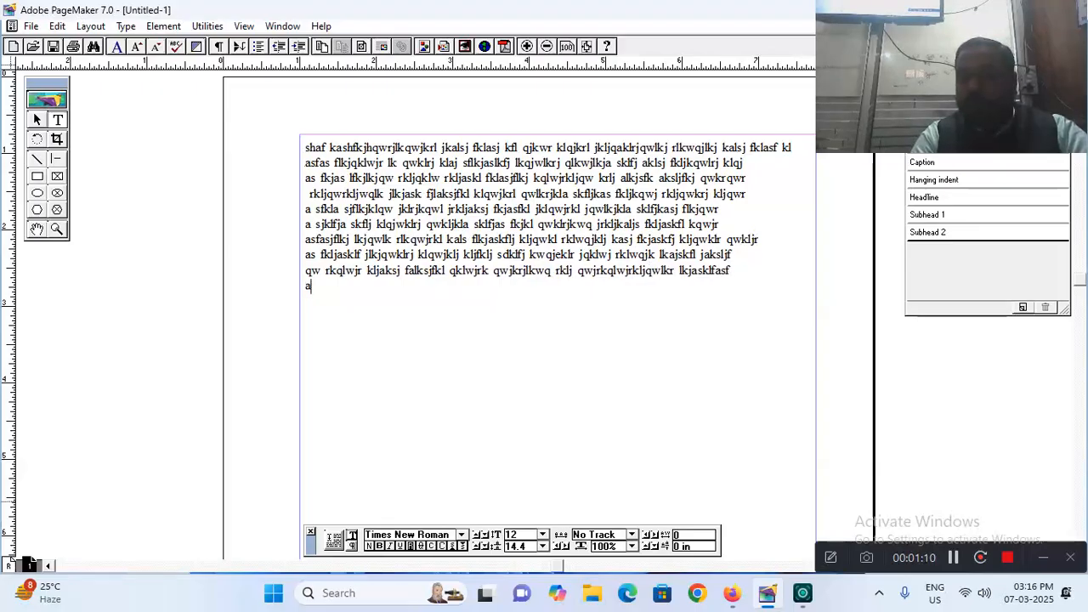
type("asfafasjflk jqwkljrklqw rlkjkl")
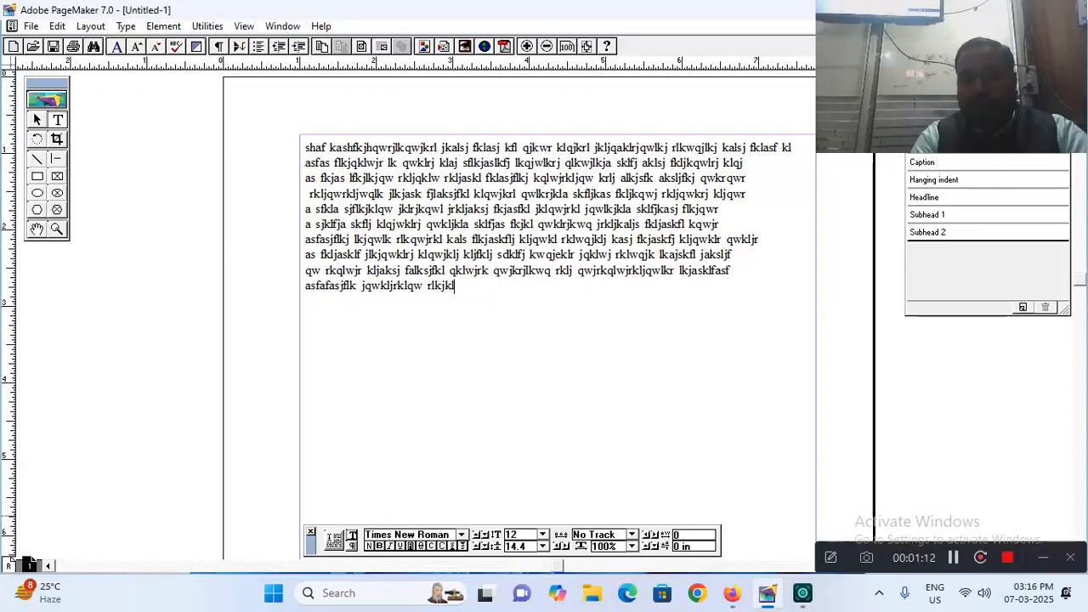
type("a sfkja sfkljqkwrkqw rjlkajsfkl")
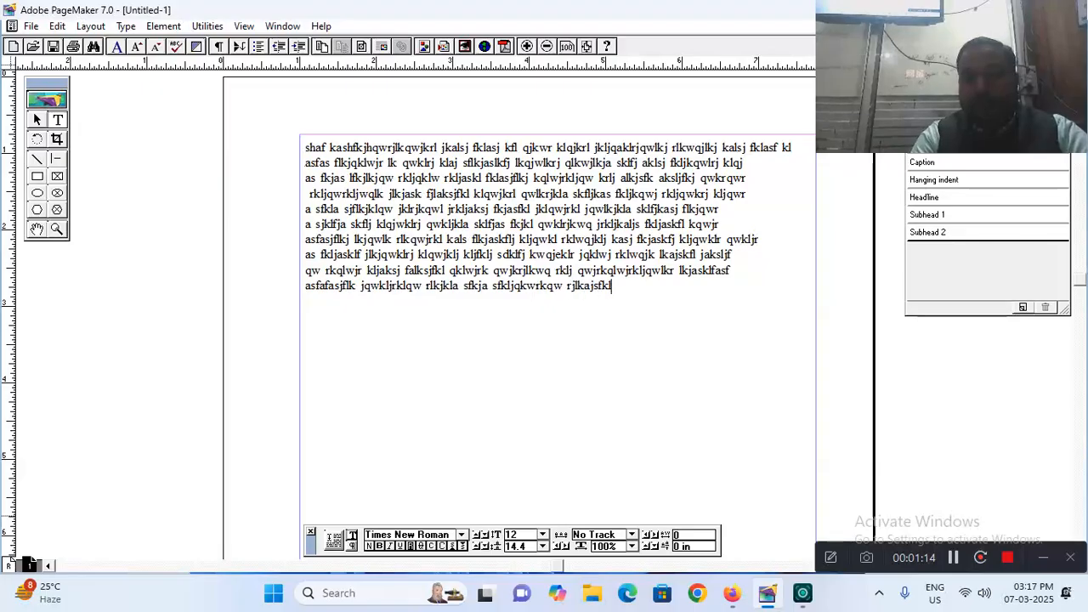
type("jakjs fkljklqwj rlkjqwrlk as faskjfkl jqkwlrj klqwj rklj akslfjkas fklj")
mouse_move(806, 592)
type("qlkw rklqjw rlkjaksjf lkjakl")
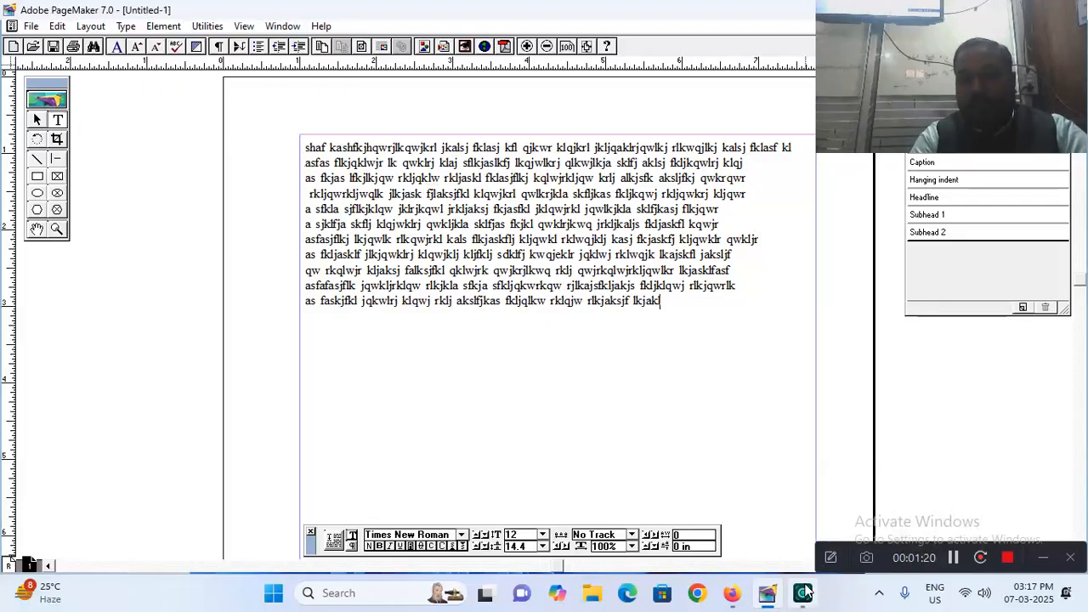
type(" fkljqwrqw")
type("a sjflkasj flkj klqwj rkljqwklj kasj flkja")
type("sfkl kljqwkljr klqwjkrl aklsjfkaj skfljk qwrj")
type("qlkwr")
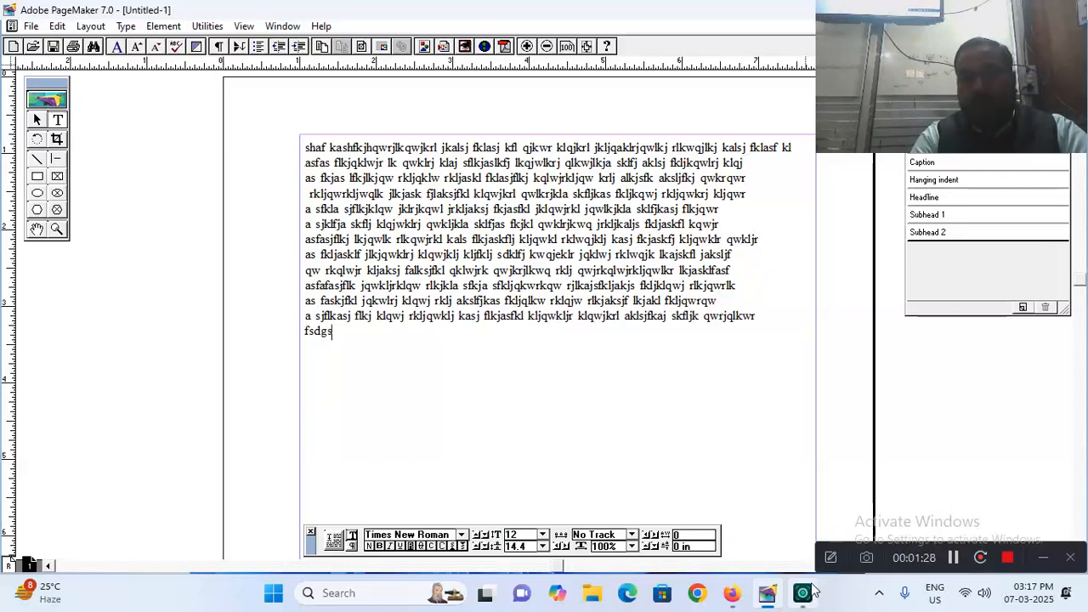
type(" fsdgsd gljlkr jlkqjwlr wqlkjrklj asklfjk")
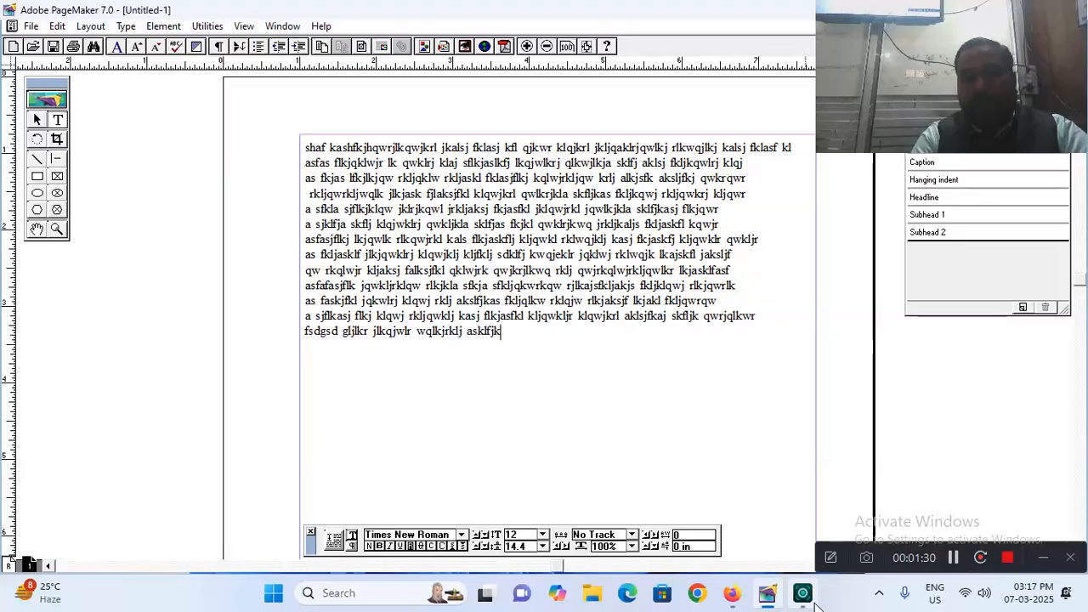
type("asj flkjklqw rkjqwkr k asklfjklas fkljkqlj wrklqjwr")
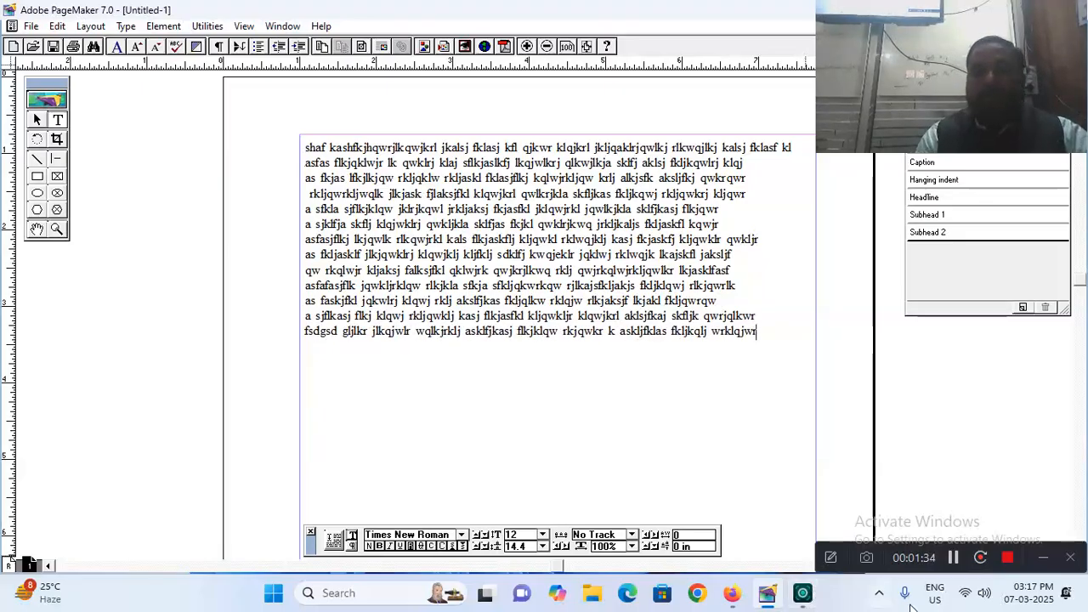
- Apply solid square bullets to all the filler paragraphs using Bullets and numbering, limited to only the selected paragraphs
left_click_drag(763, 337, 298, 127)
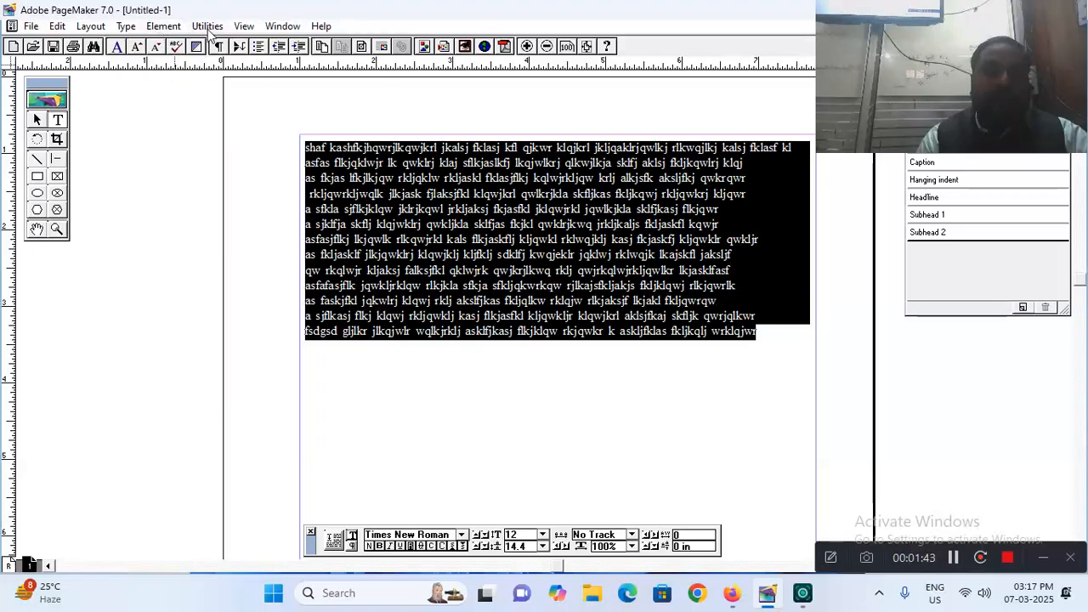
left_click(208, 27)
mouse_move(231, 46)
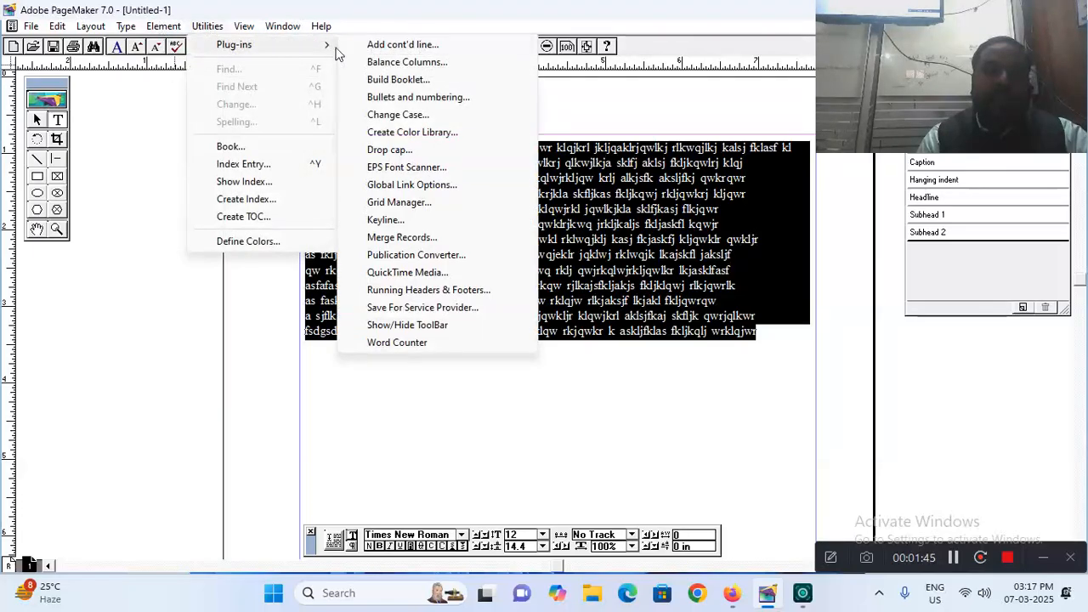
left_click(393, 102)
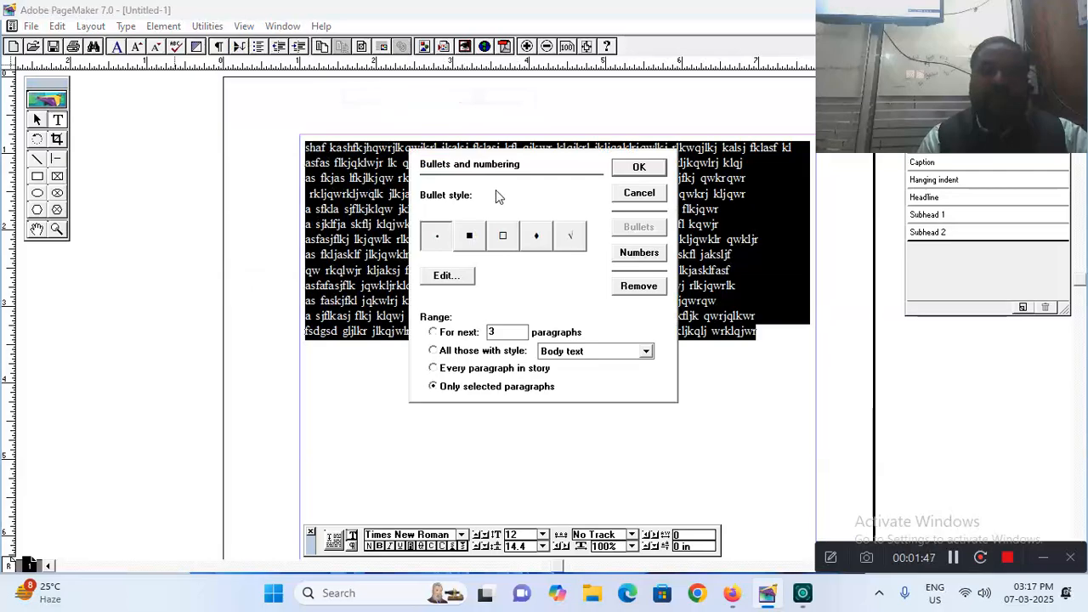
left_click(472, 237)
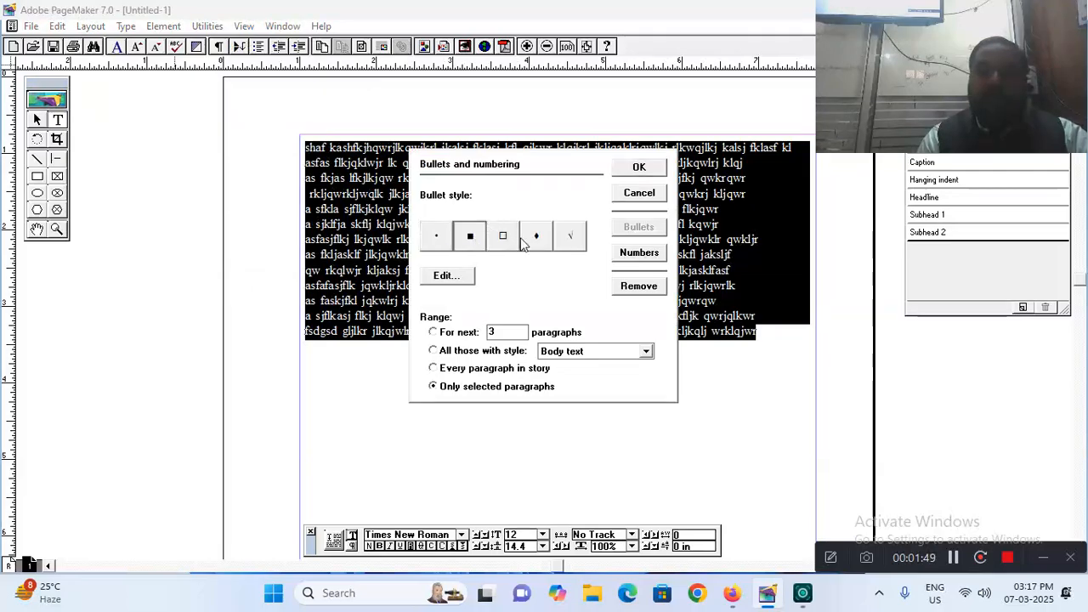
left_click(638, 165)
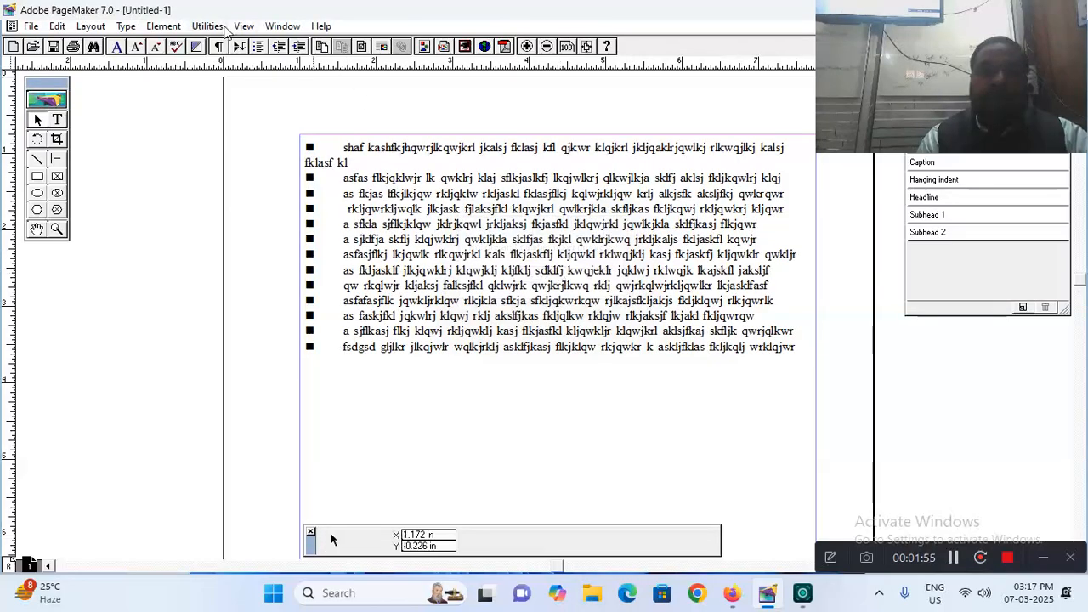
left_click(225, 26)
mouse_move(235, 49)
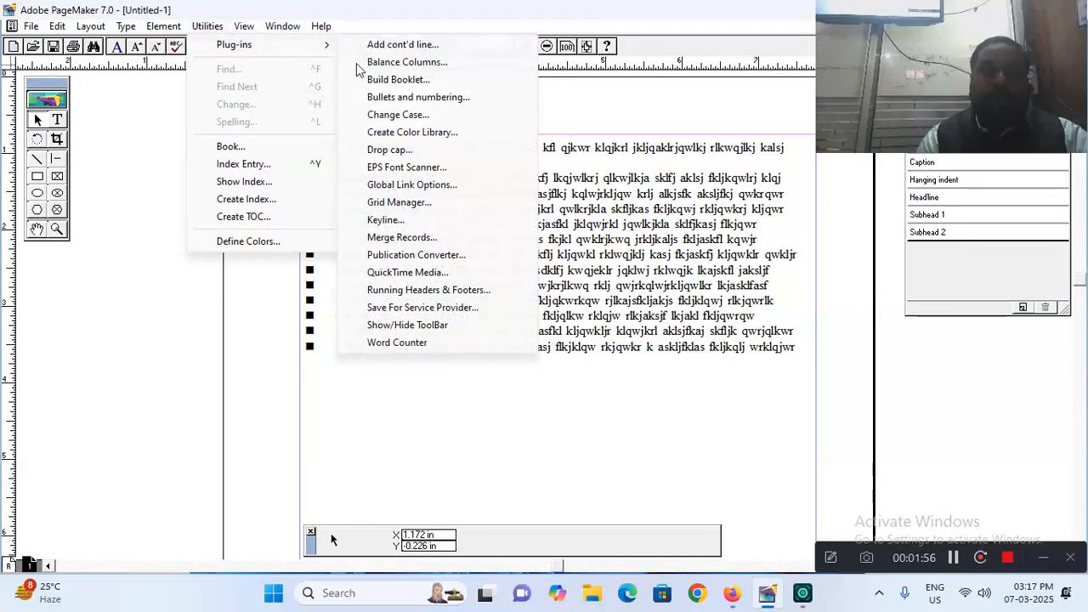
left_click(404, 99)
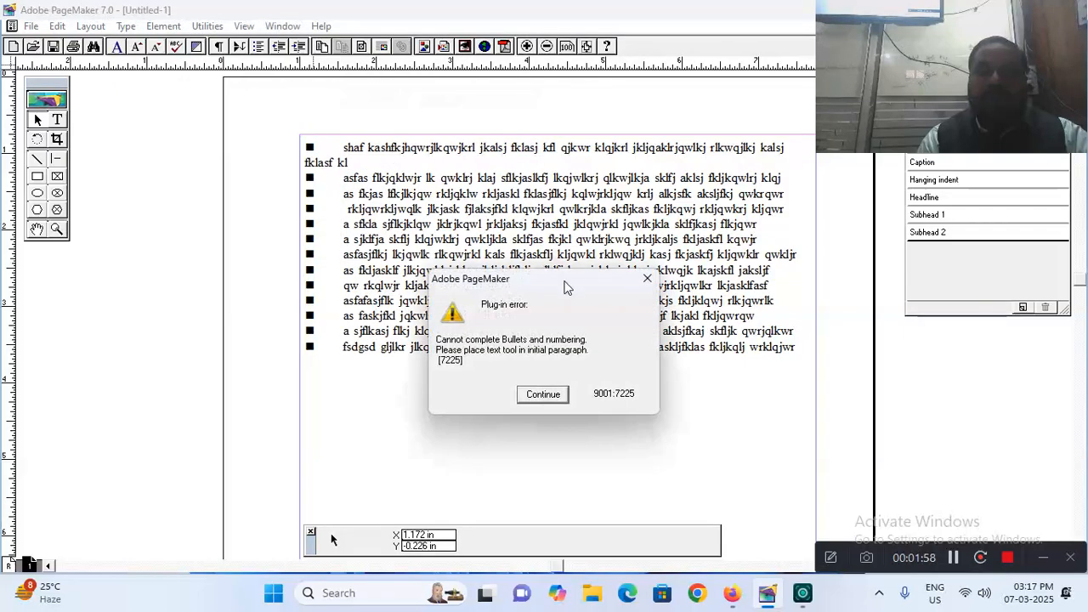
left_click(541, 395)
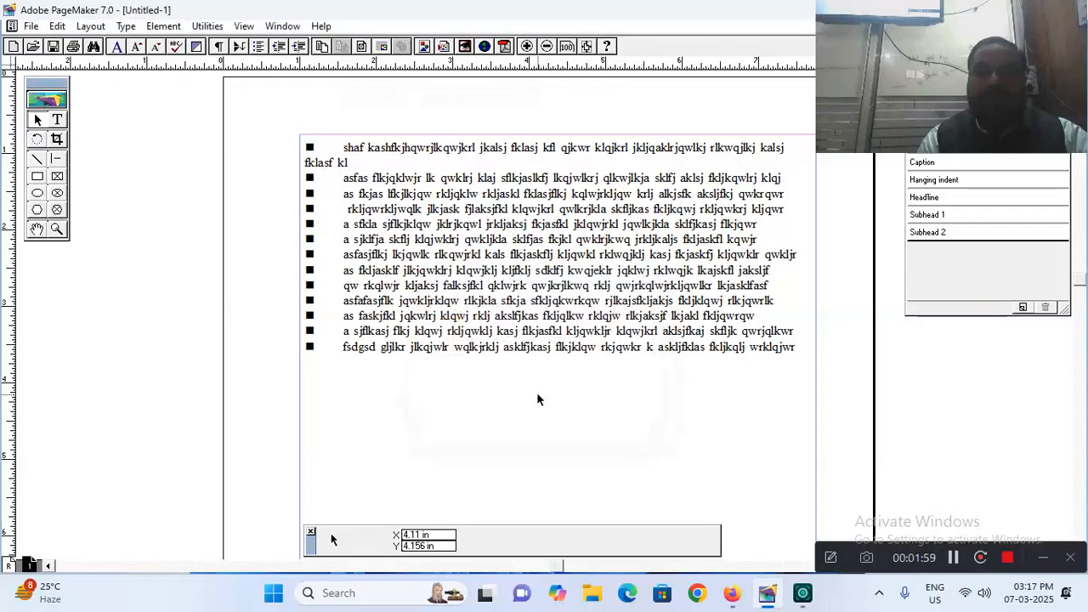
- Remove the square bullets from all the selected filler paragraphs with the Bullets and numbering plug-in
left_click(57, 122)
left_click_drag(807, 350, 233, 115)
left_click(208, 26)
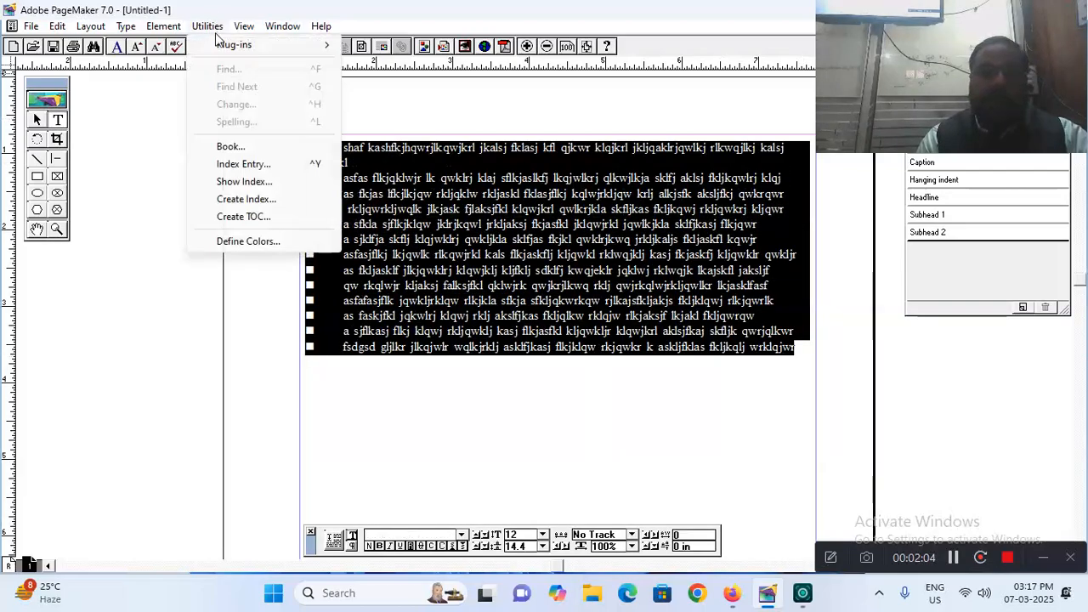
mouse_move(229, 44)
left_click(397, 99)
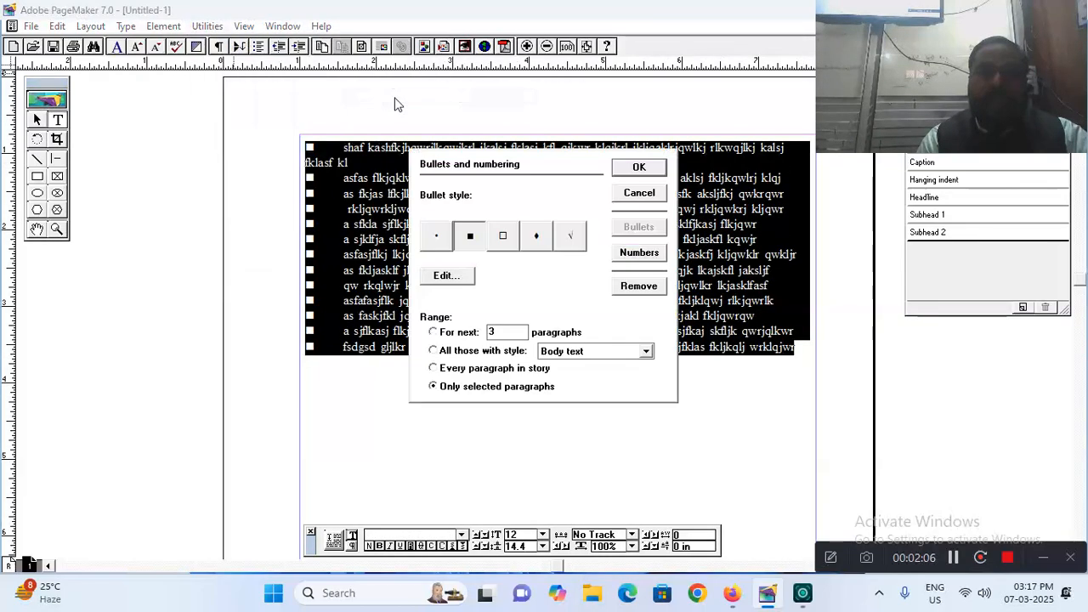
left_click(629, 287)
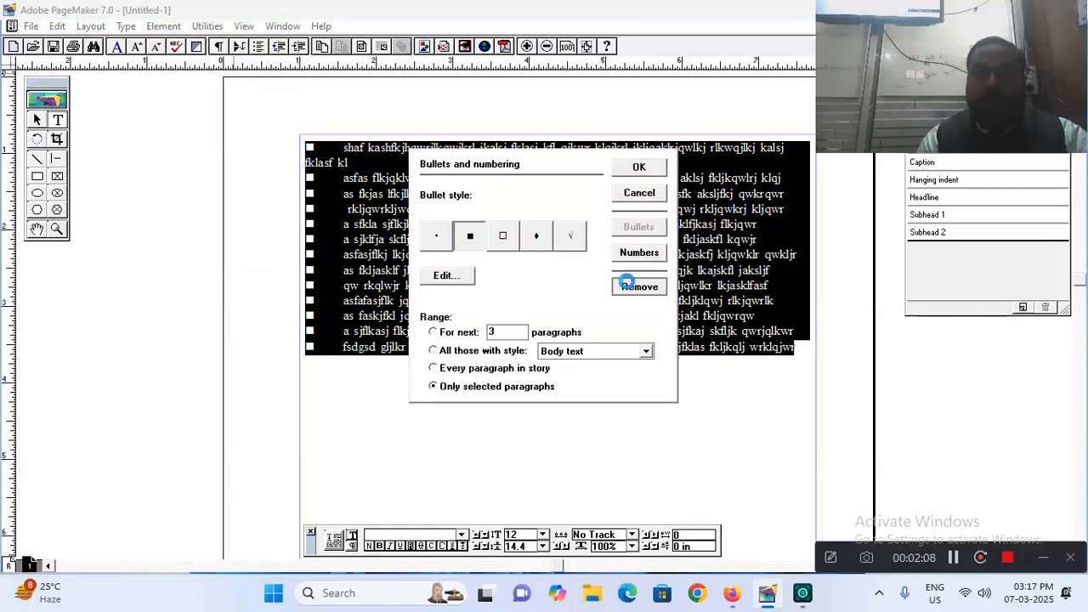
left_click(528, 356)
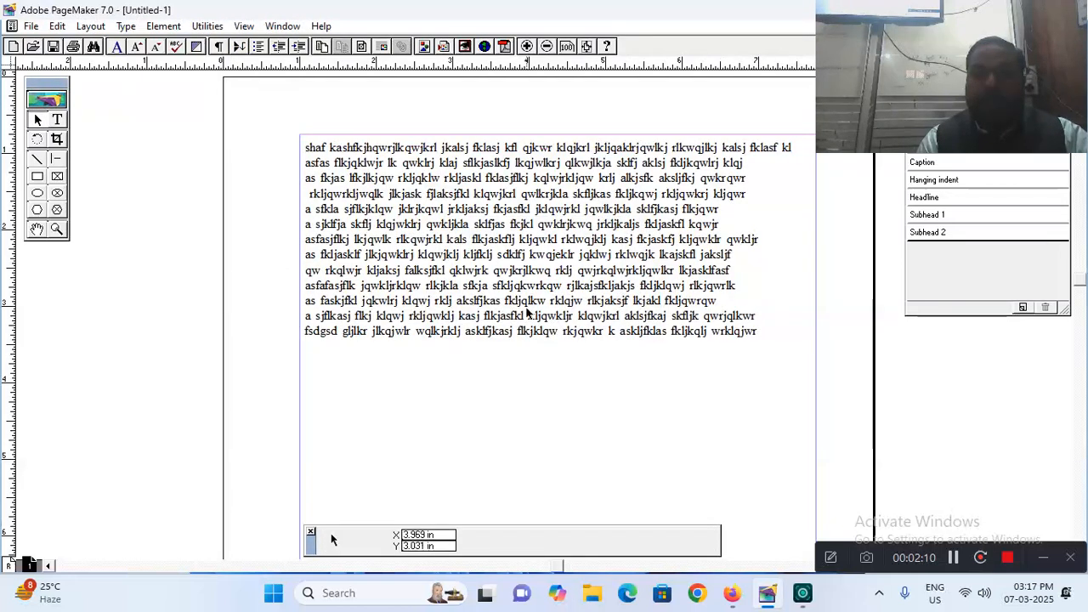
left_click(57, 120)
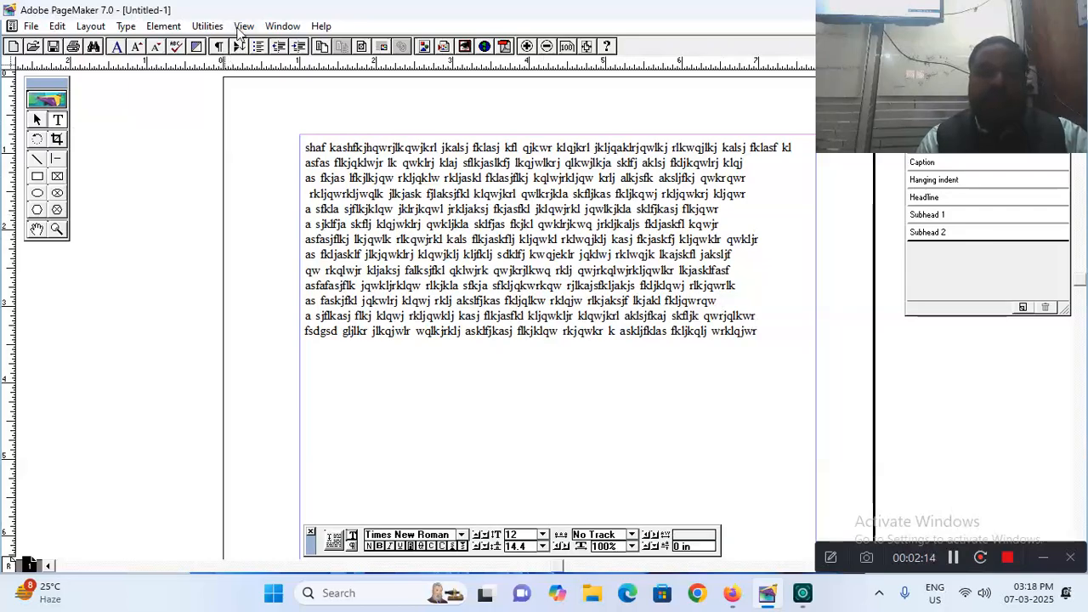
left_click(208, 25)
mouse_move(227, 47)
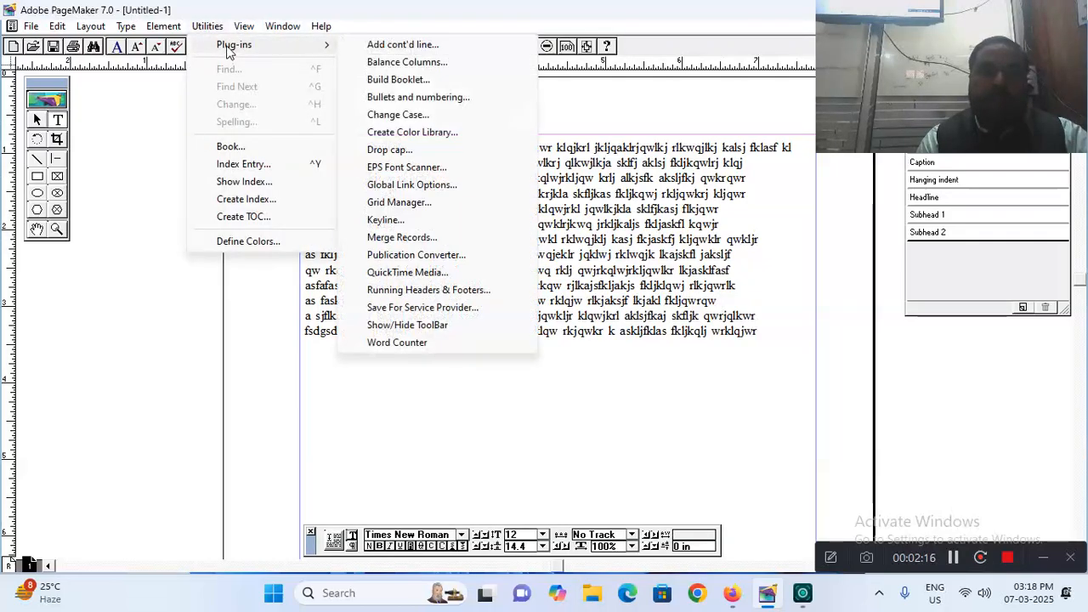
left_click(398, 99)
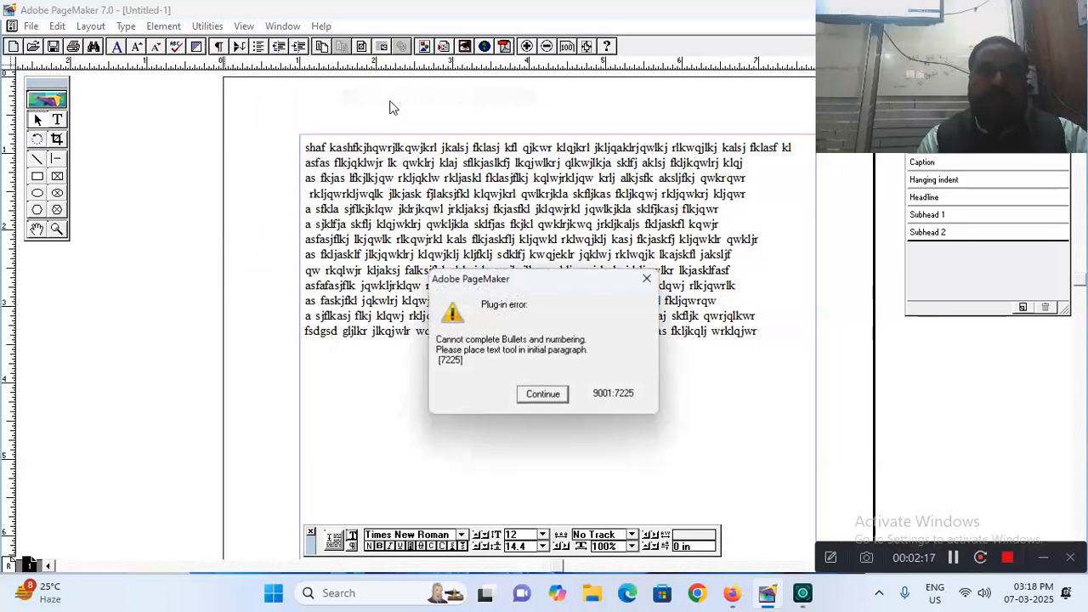
left_click(542, 394)
left_click(756, 332)
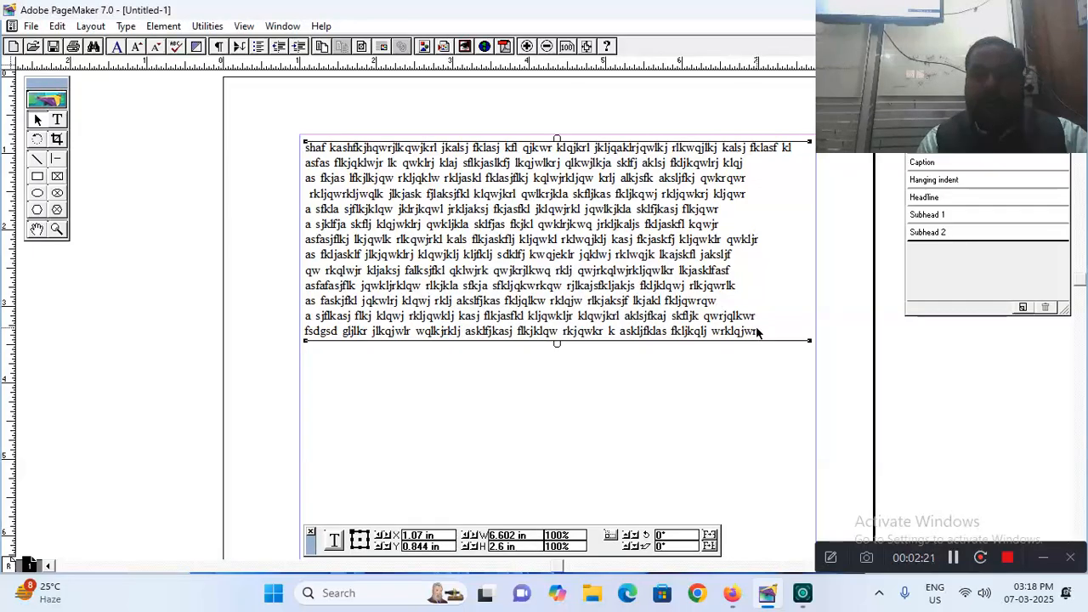
- Number all the filler paragraphs with Arabic numerals starting at 1 and no separator, limited to only the selected paragraphs
left_click(61, 122)
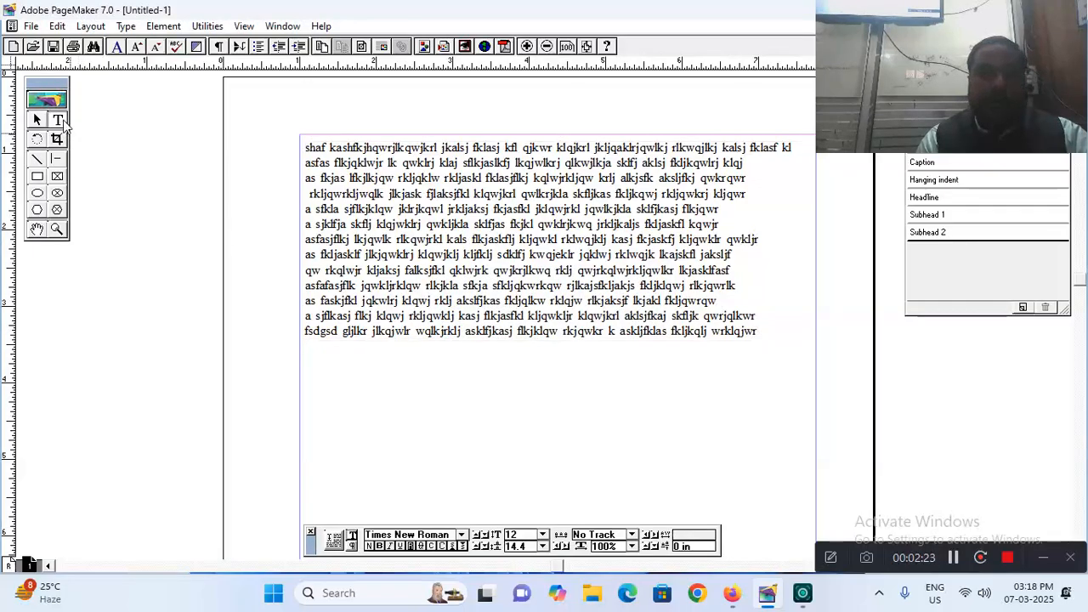
left_click_drag(762, 332, 212, 116)
left_click(206, 26)
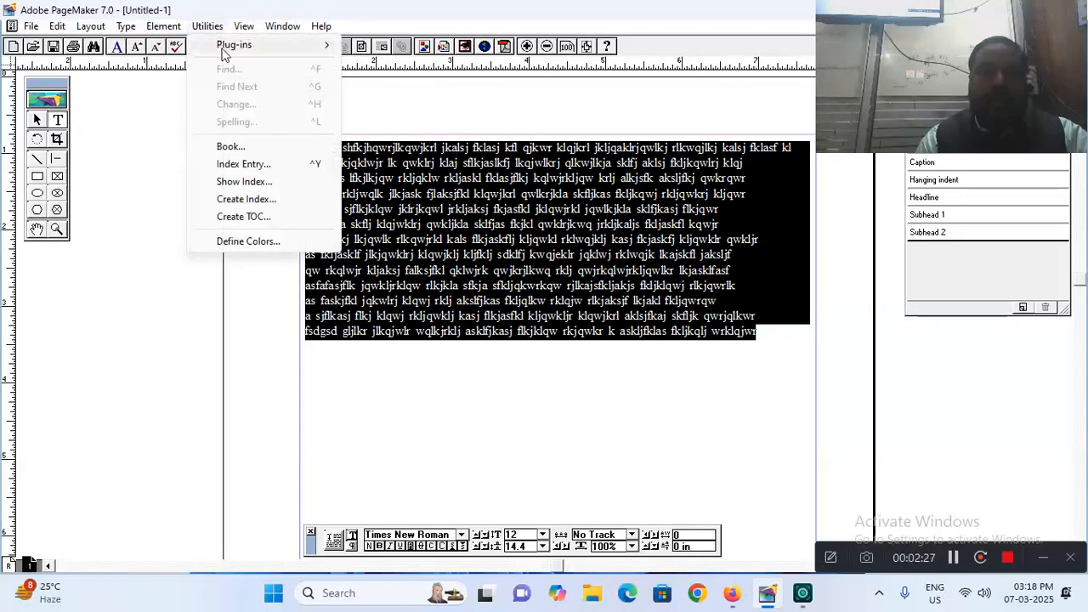
mouse_move(223, 47)
left_click(406, 100)
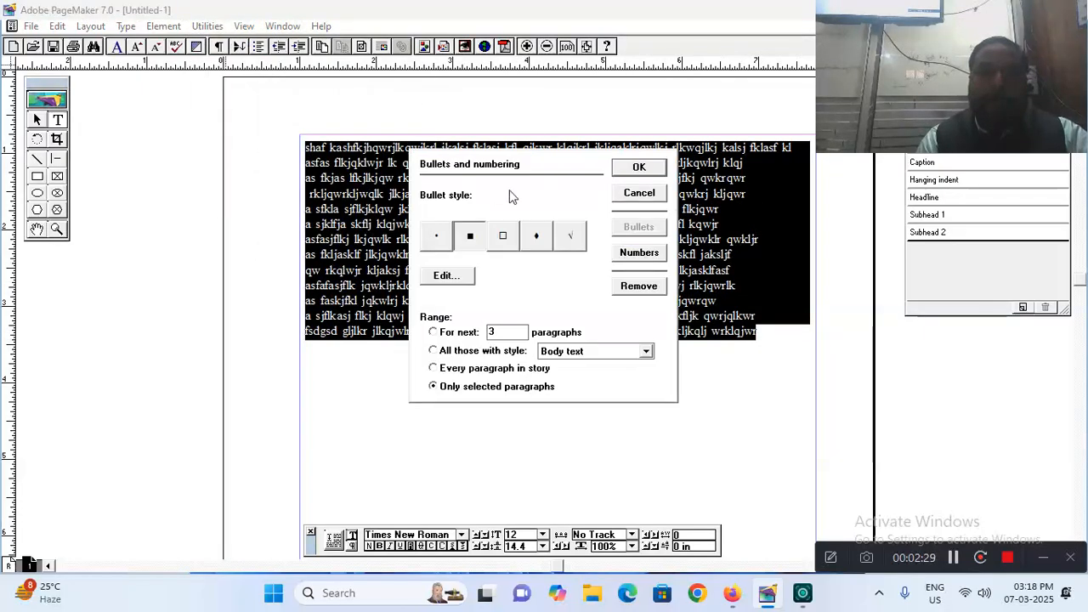
left_click(629, 253)
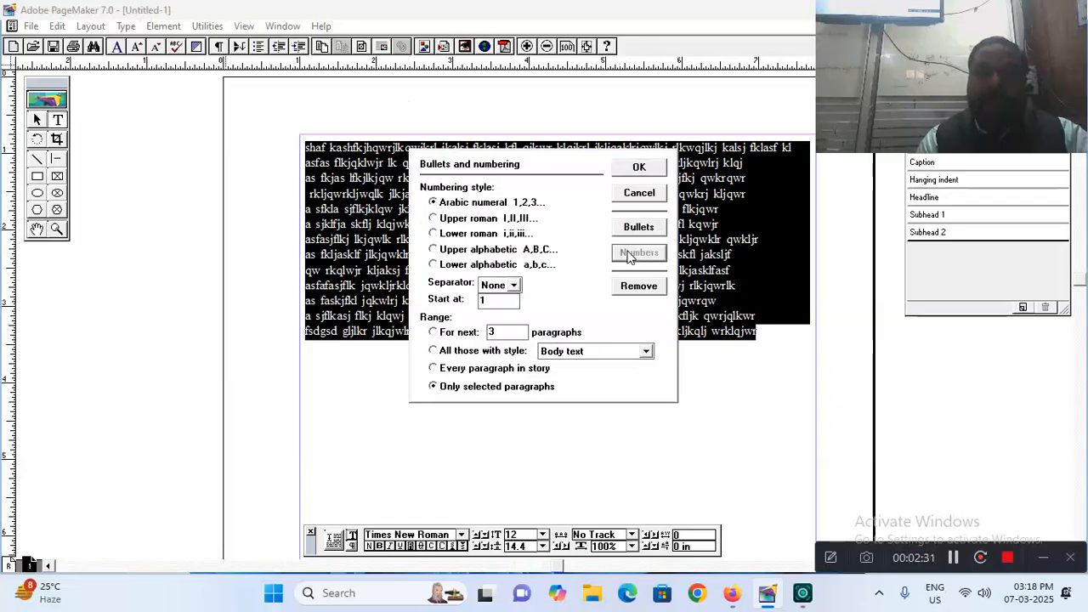
left_click(460, 219)
left_click(455, 238)
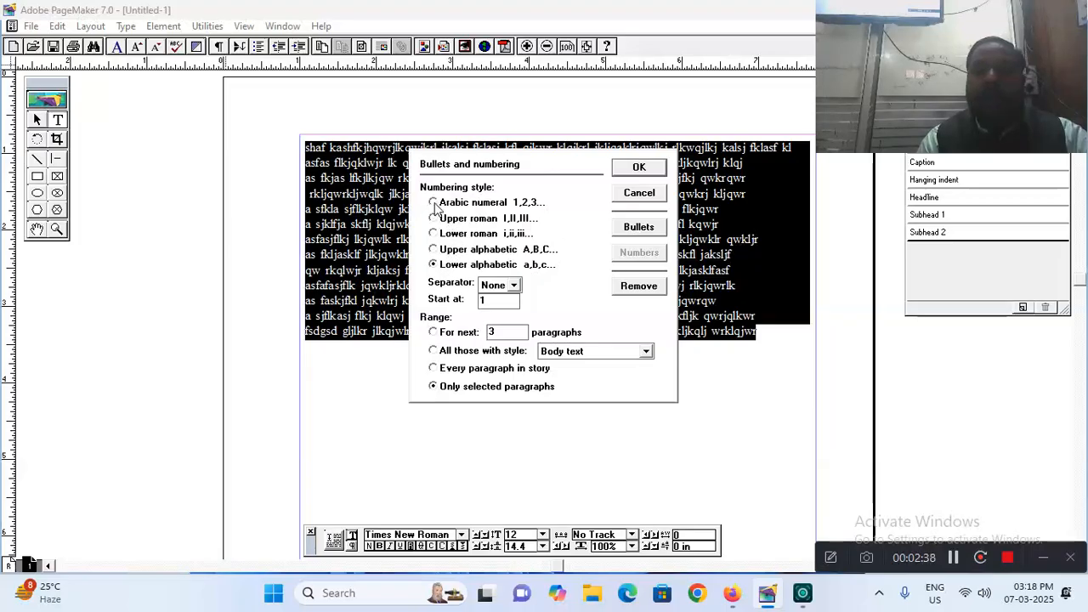
left_click(629, 168)
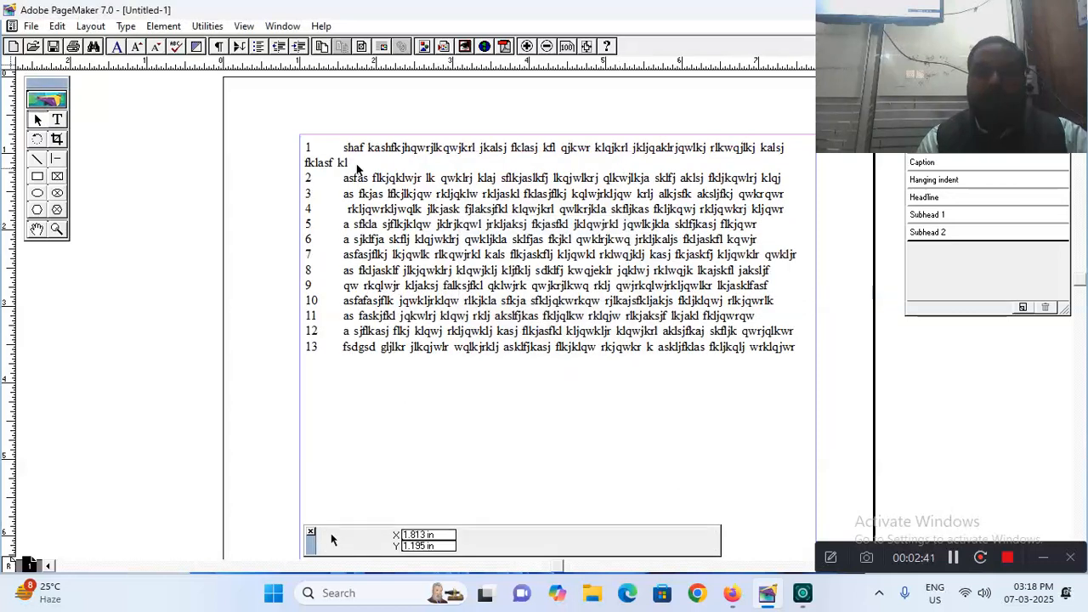
- Remove the Arabic numbering from all the filler paragraphs with Bullets and numbering
left_click(57, 119)
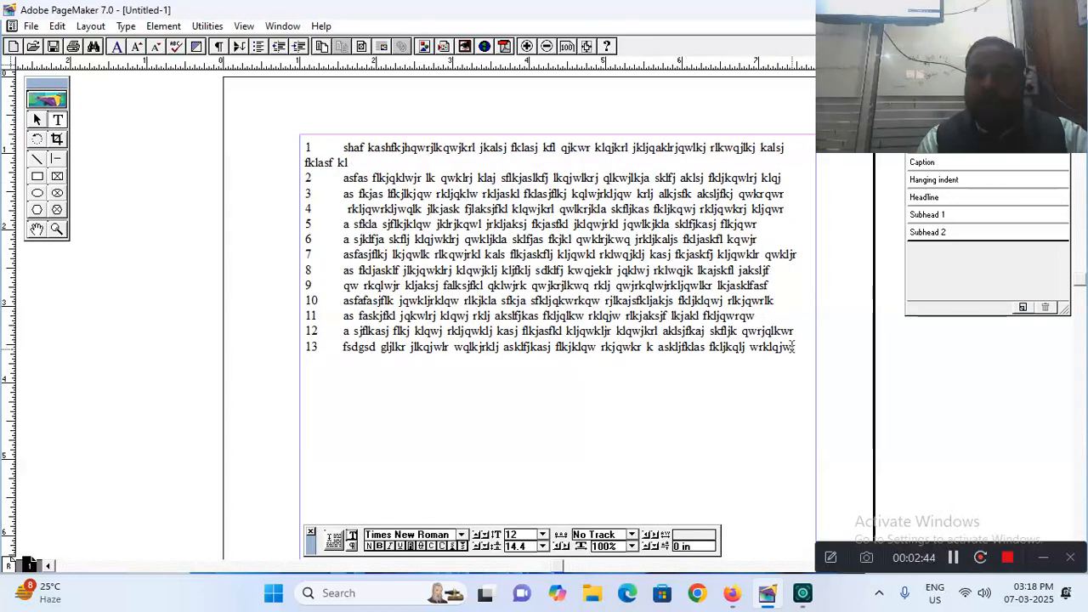
left_click_drag(795, 347, 278, 145)
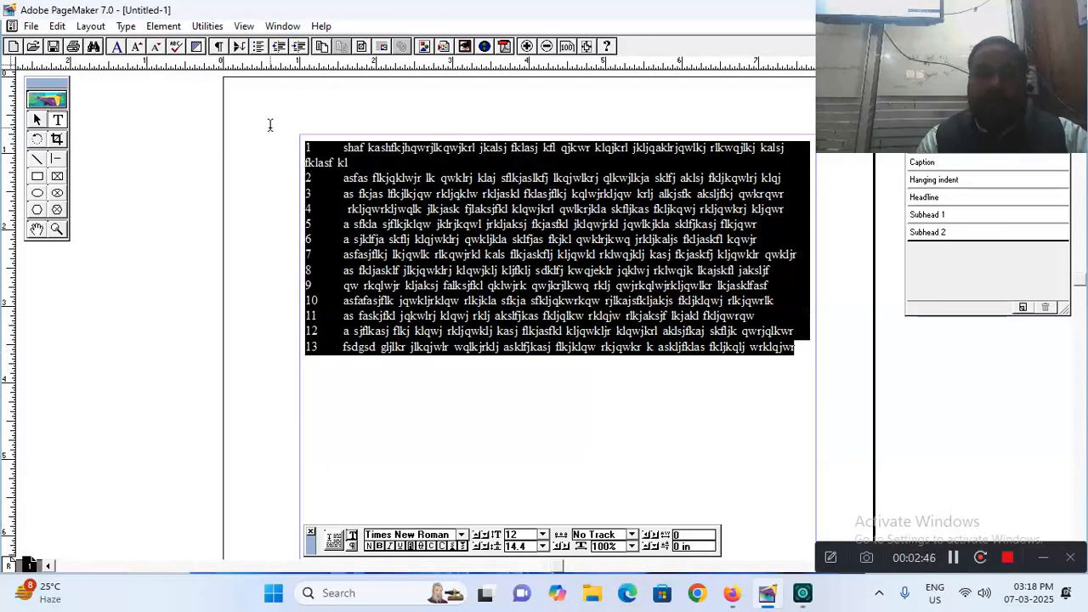
left_click(207, 26)
mouse_move(239, 53)
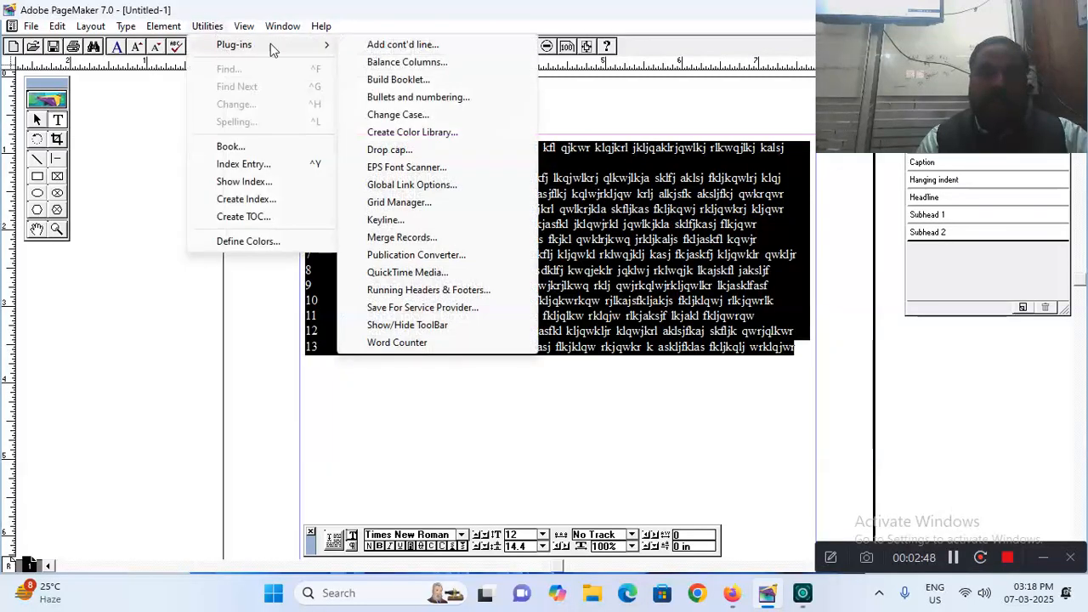
left_click(434, 98)
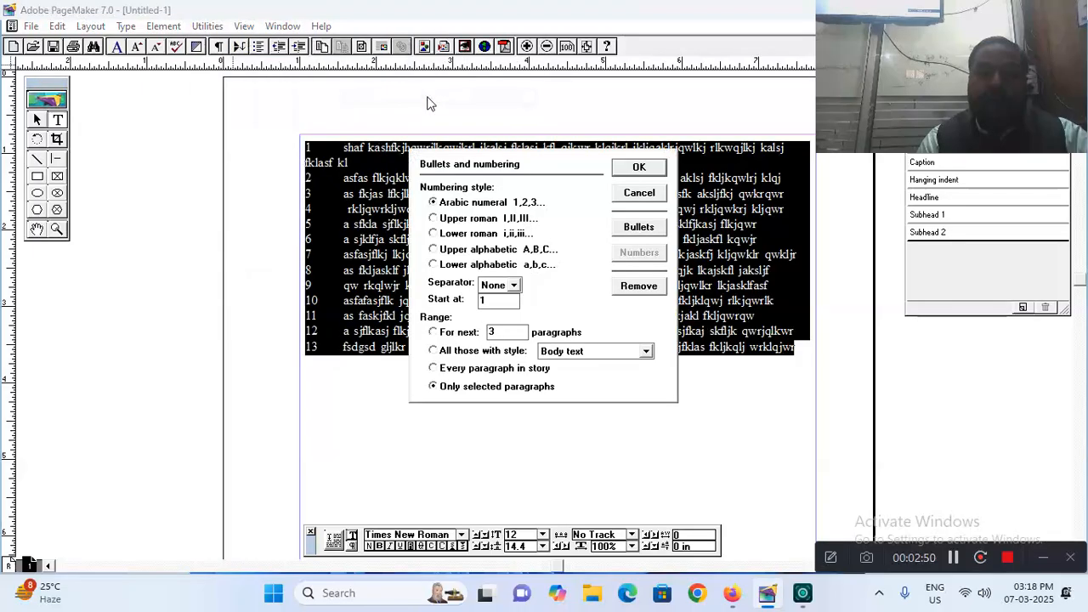
left_click(634, 287)
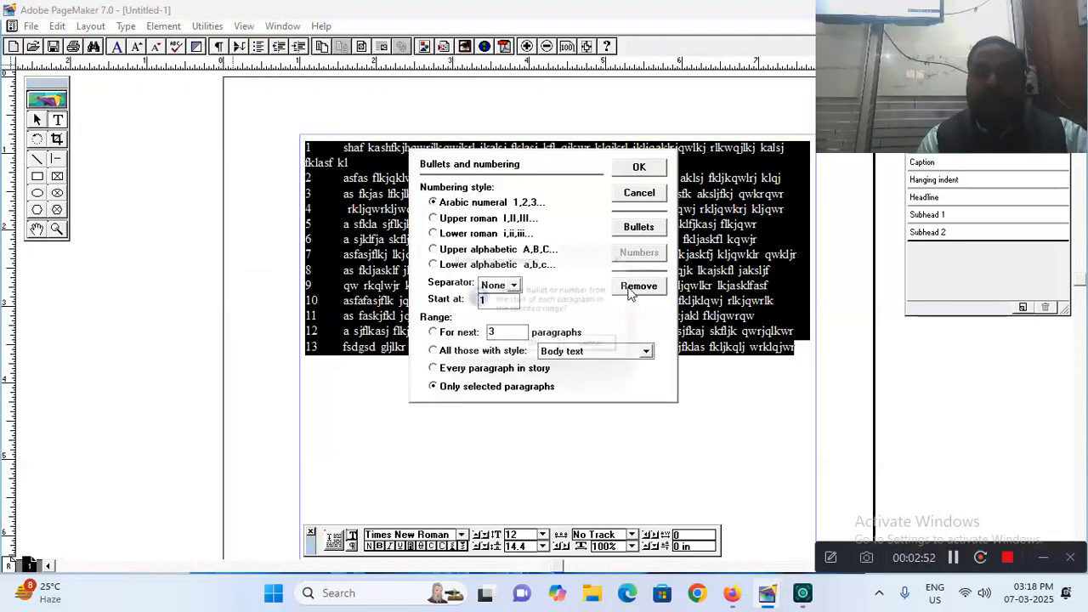
left_click(541, 351)
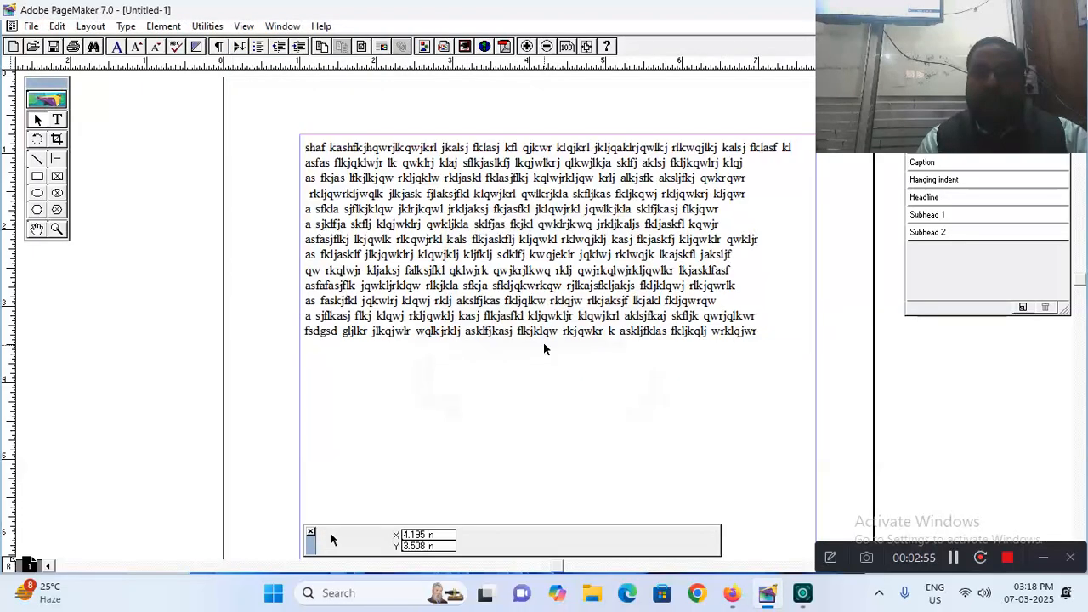
- Select all the filler paragraphs and convert them to UPPER CASE with the Change Case plug-in
left_click(56, 120)
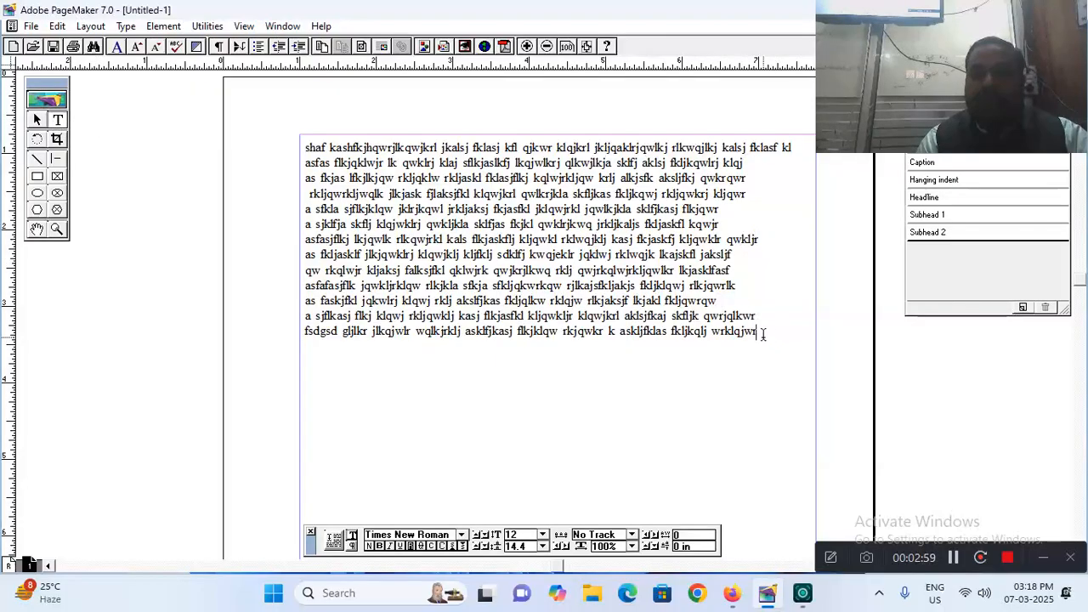
left_click(208, 25)
mouse_move(225, 48)
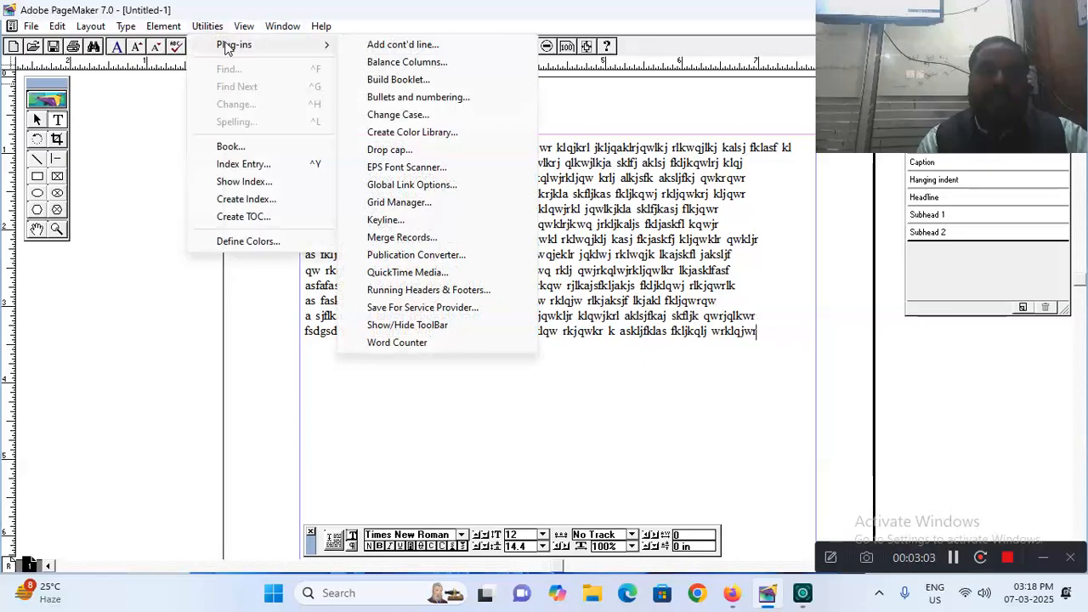
left_click(321, 6)
left_click_drag(761, 338, 291, 138)
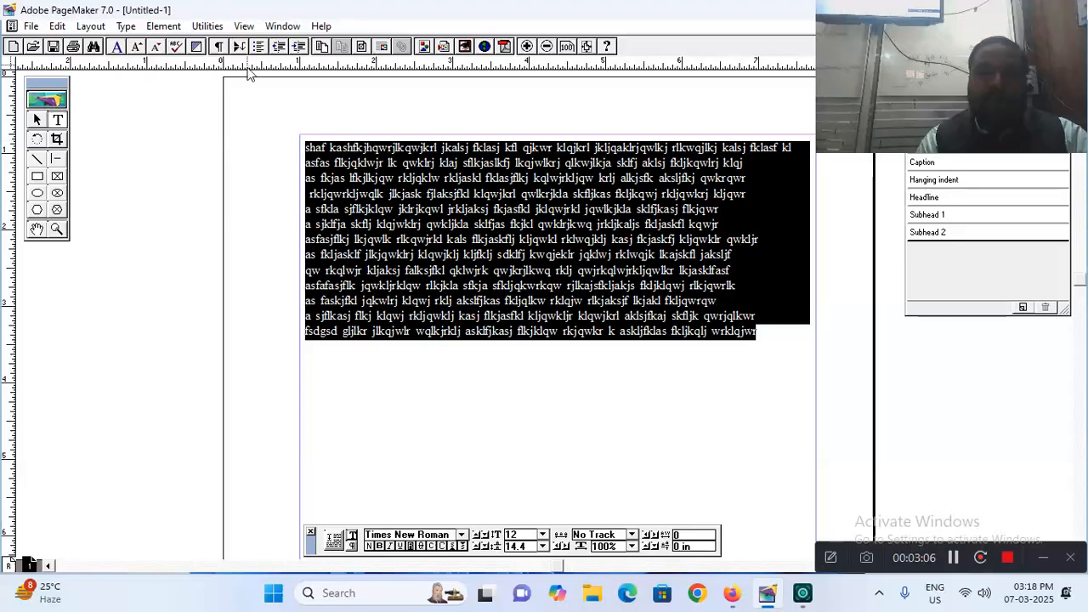
left_click(213, 26)
mouse_move(226, 51)
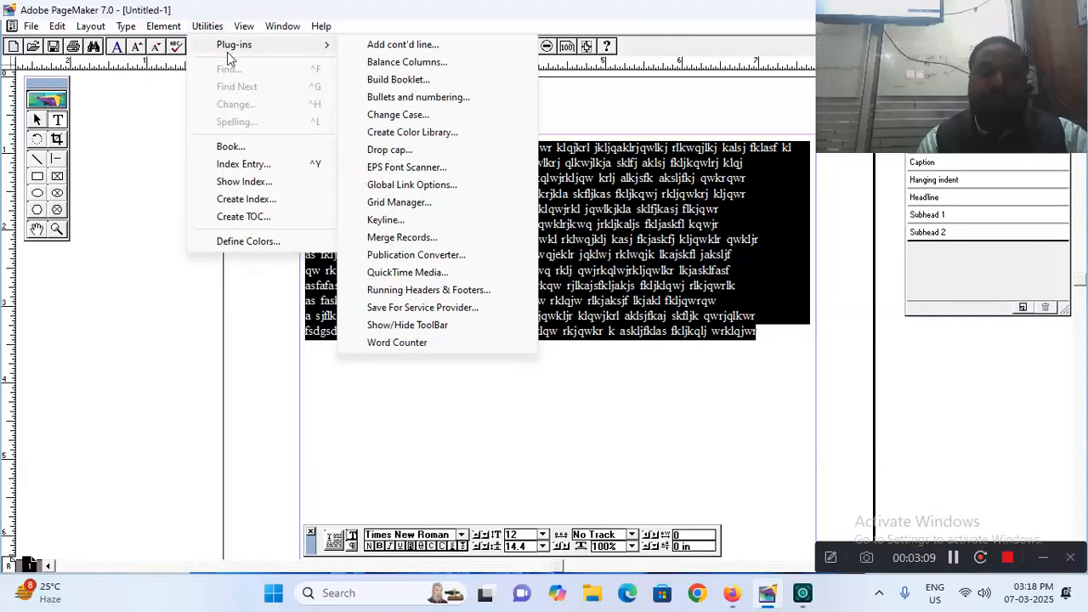
left_click(408, 114)
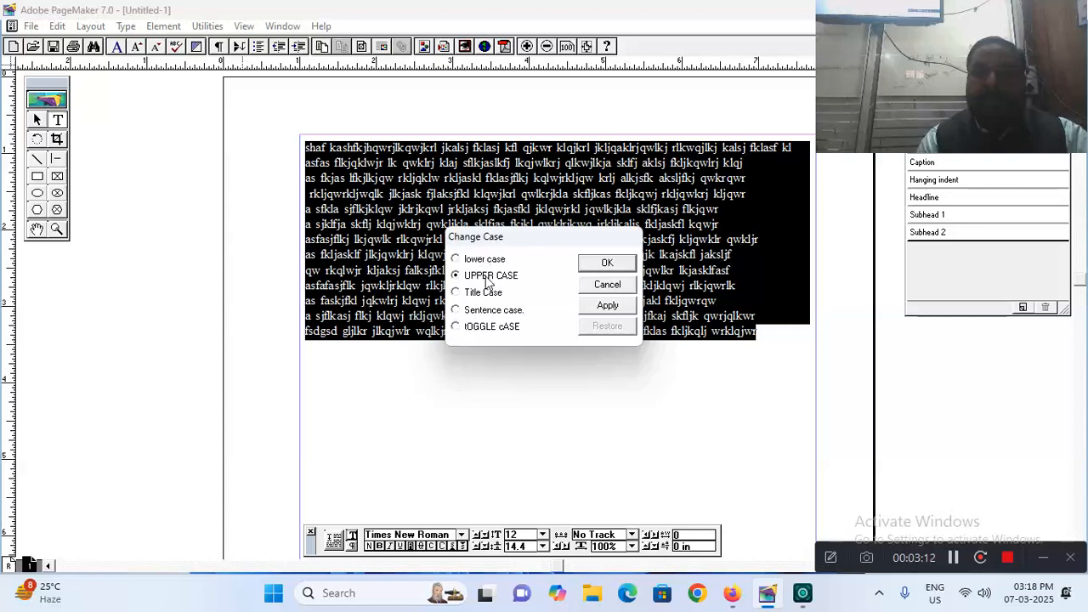
left_click(609, 264)
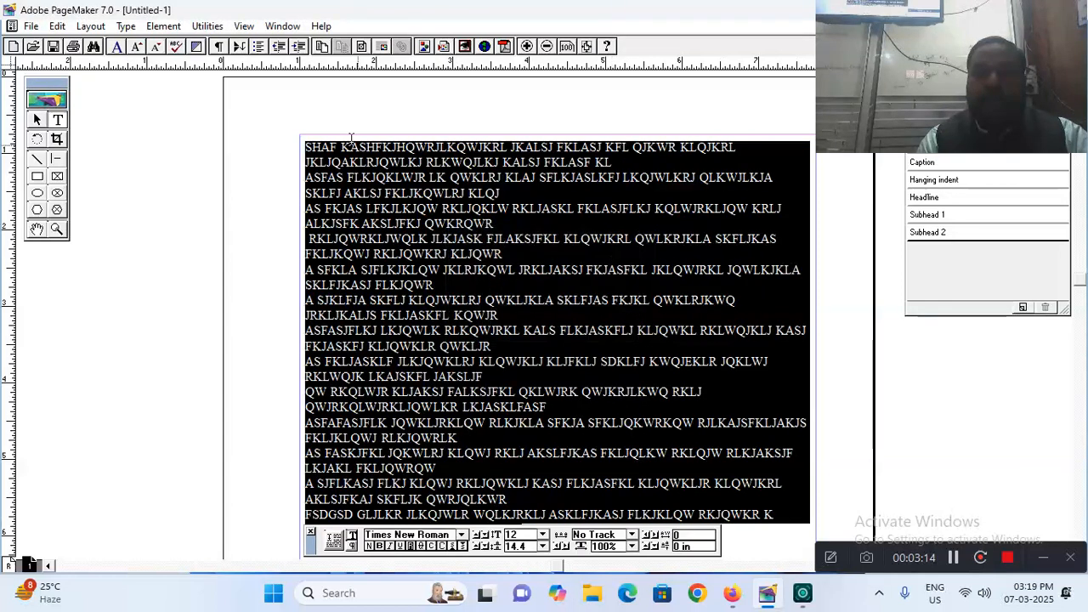
- Convert the selected filler paragraphs to Title Case with Change Case
left_click(208, 27)
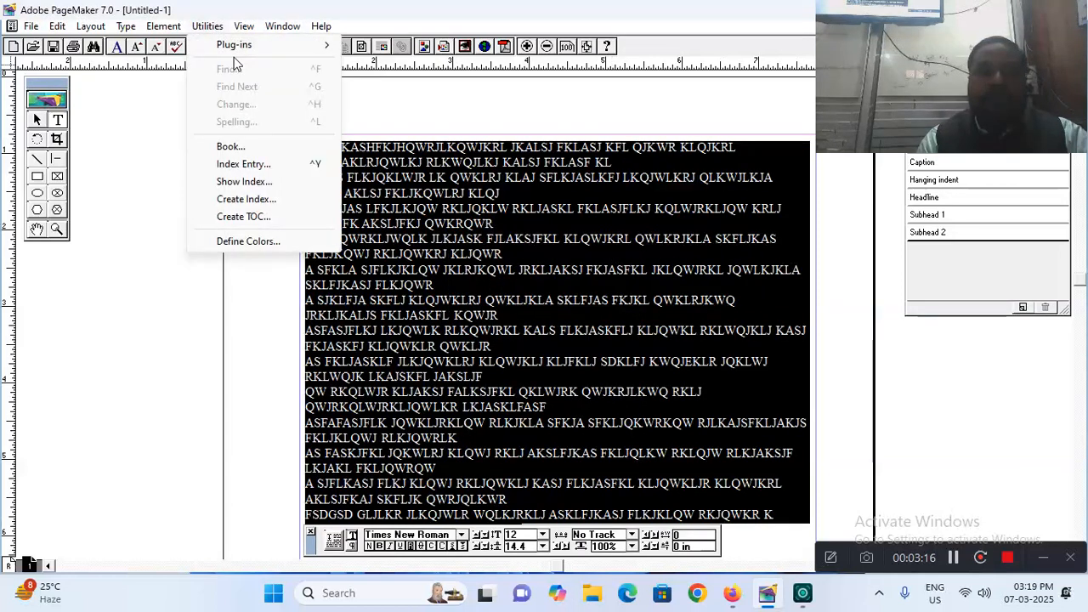
mouse_move(235, 47)
left_click(396, 114)
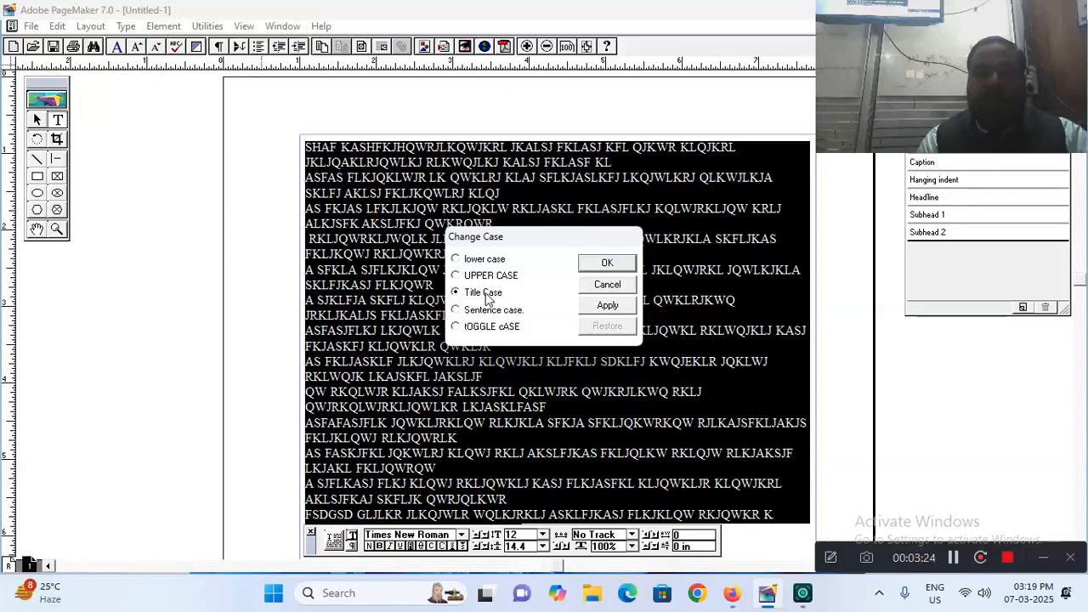
left_click(604, 263)
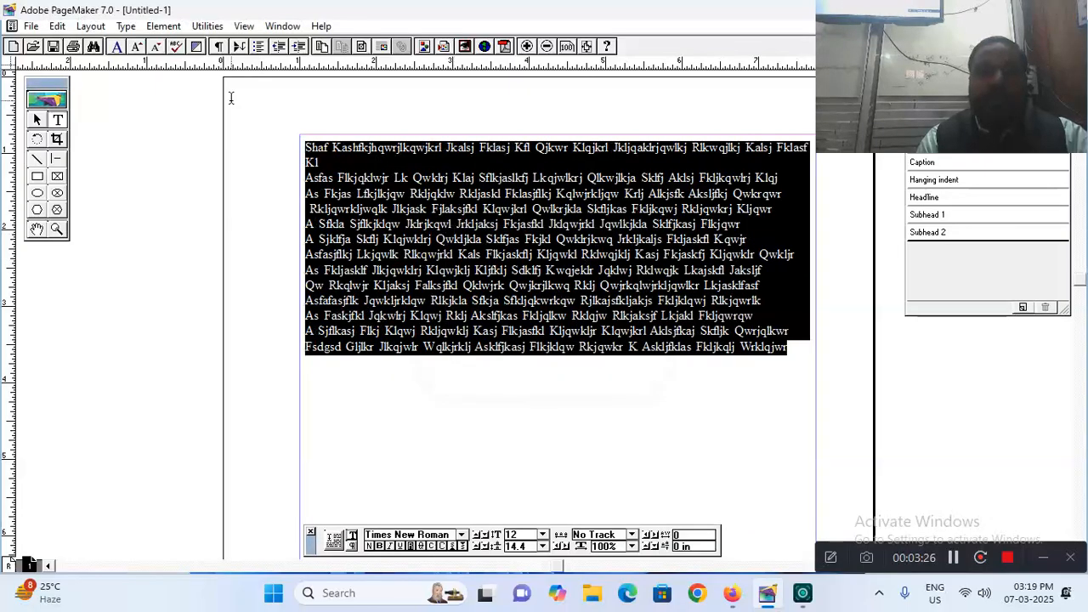
- Convert the selected filler paragraphs to Sentence case with Change Case
left_click(207, 27)
mouse_move(233, 45)
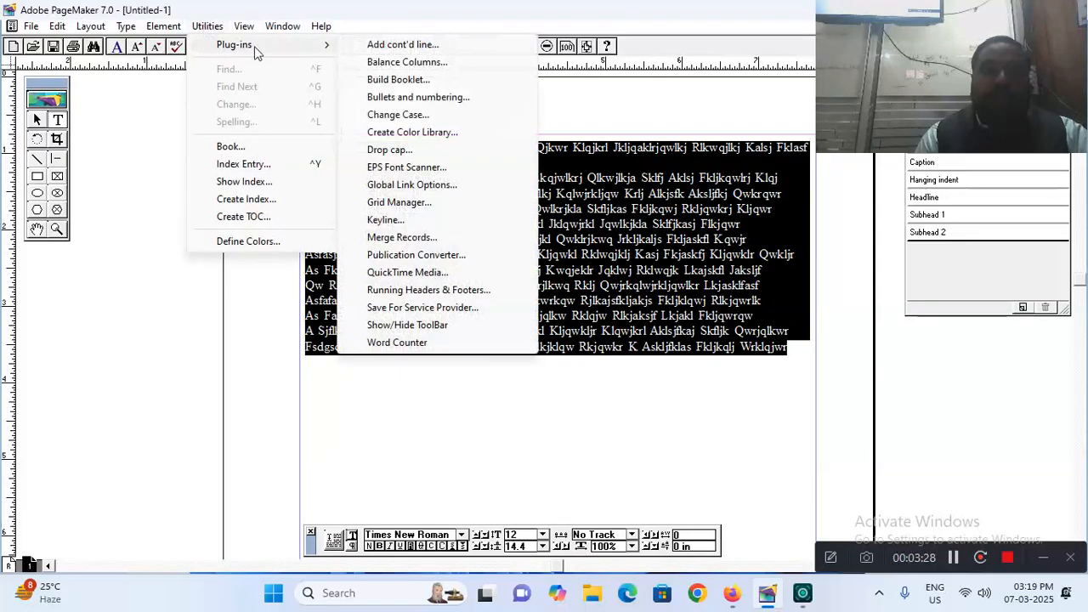
left_click(400, 115)
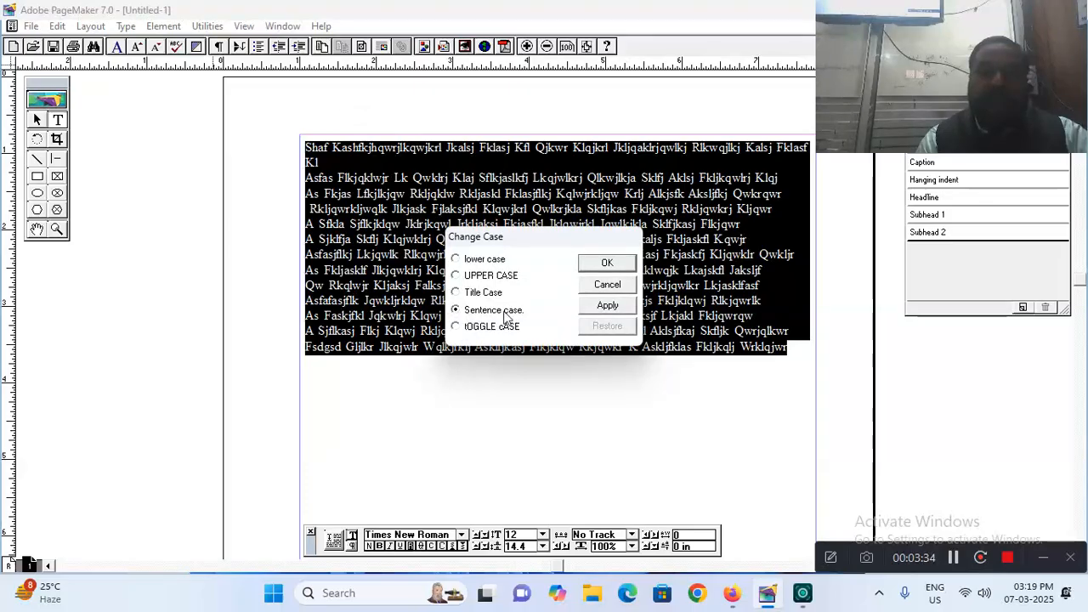
left_click(604, 265)
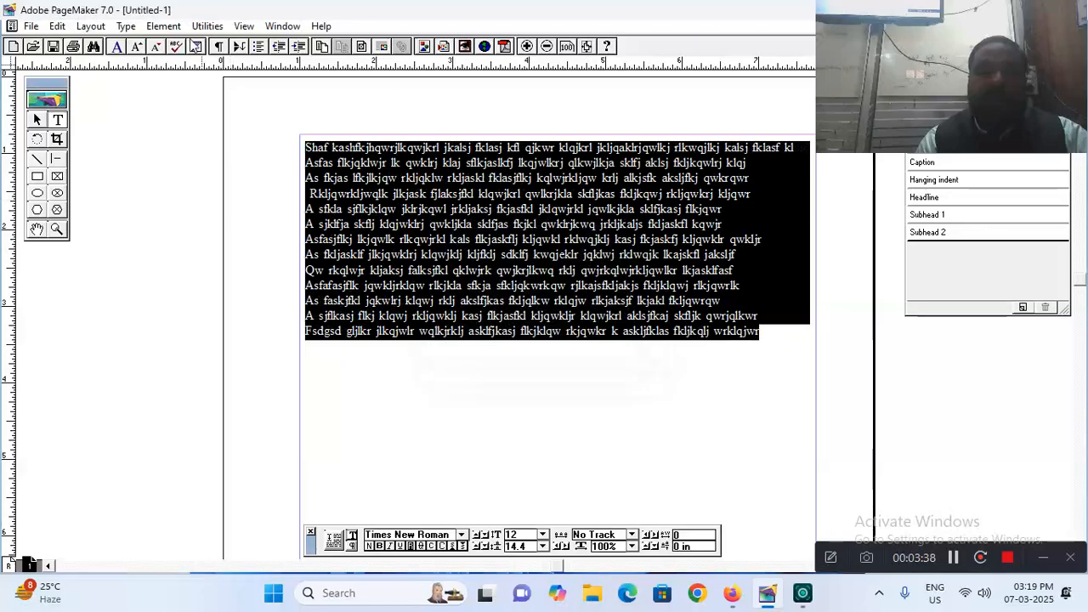
- Apply the tOGGLE cASE option of Change Case to the selected filler paragraphs
left_click(200, 25)
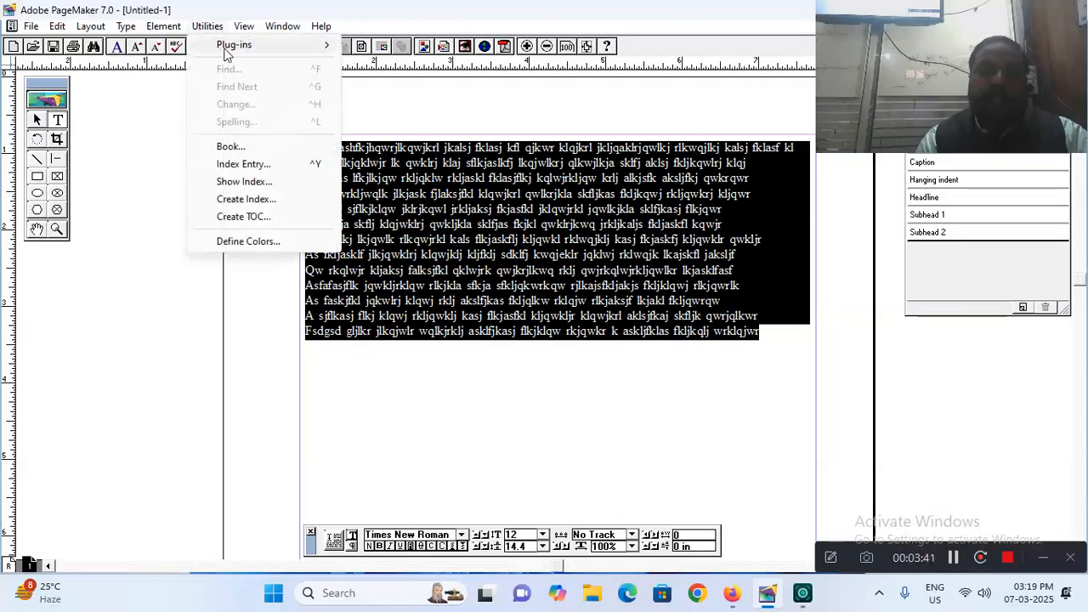
mouse_move(327, 53)
left_click(395, 115)
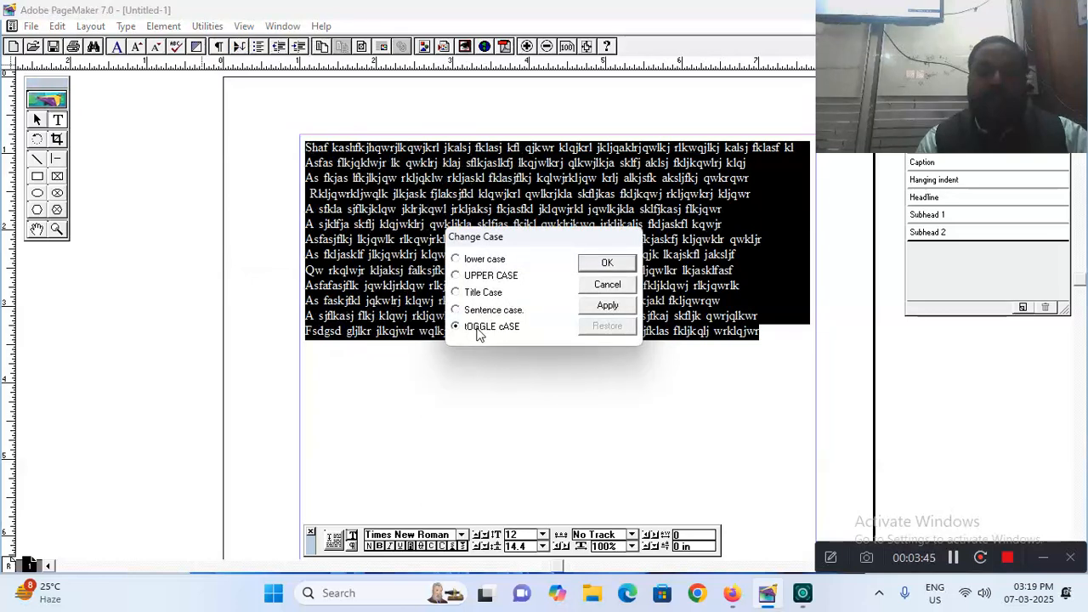
left_click(592, 270)
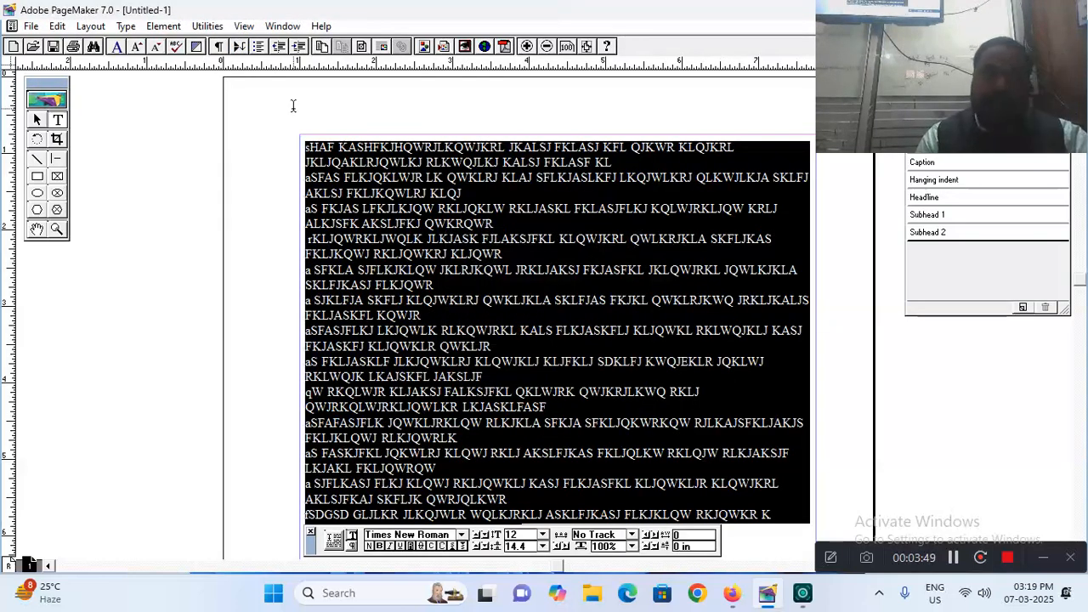
- Convert the selected filler paragraphs to lower case with the Change Case plug-in
left_click(206, 25)
mouse_move(233, 44)
left_click(428, 115)
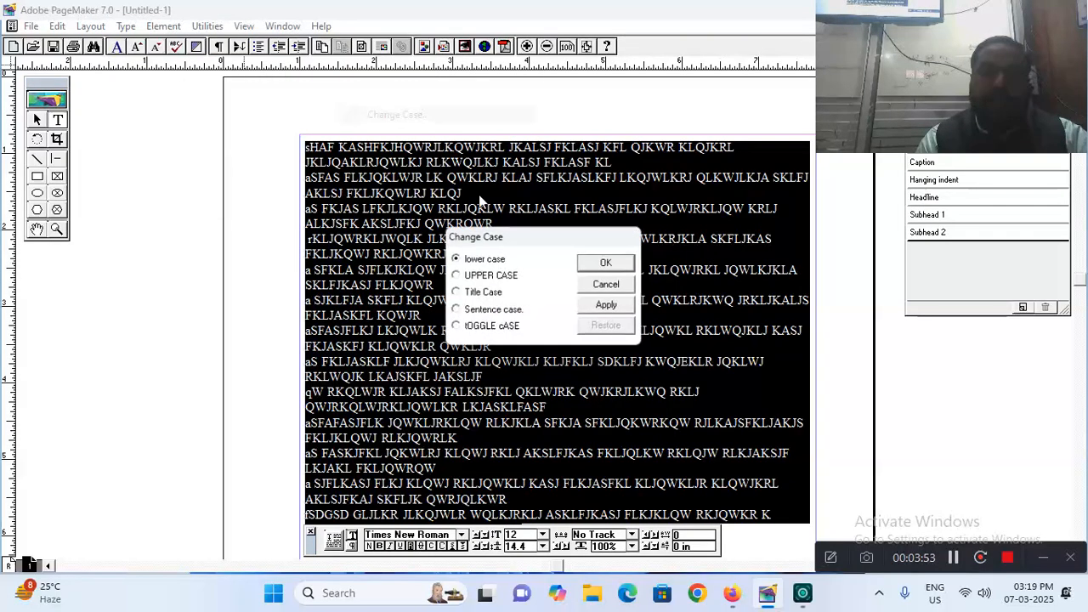
left_click(605, 263)
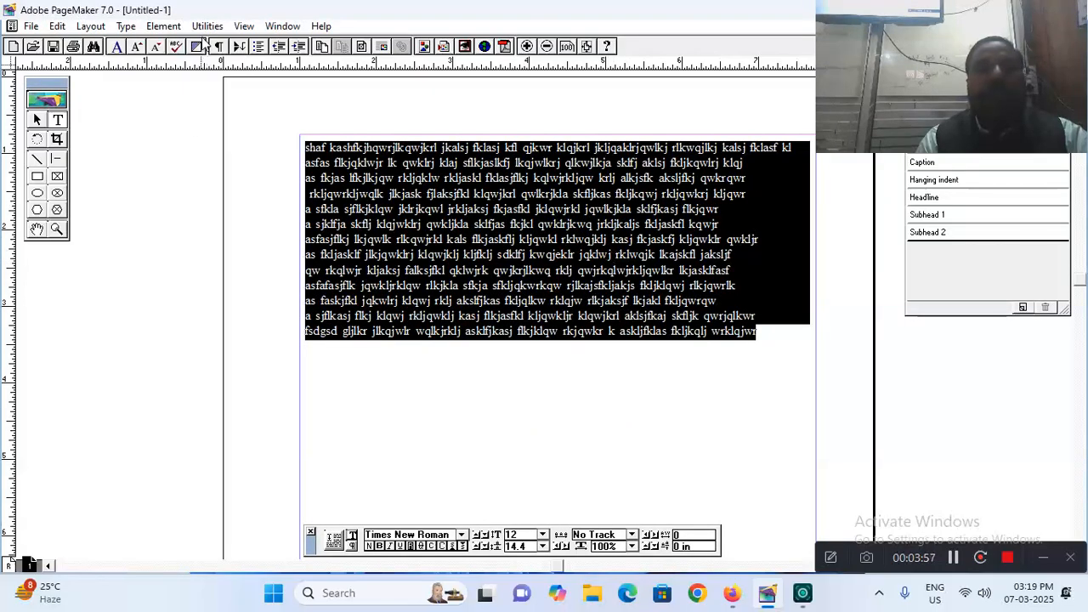
- Apply a drop cap 3 lines in size with the Drop cap plug-in, remove it again and close the dialog
left_click(207, 26)
mouse_move(215, 45)
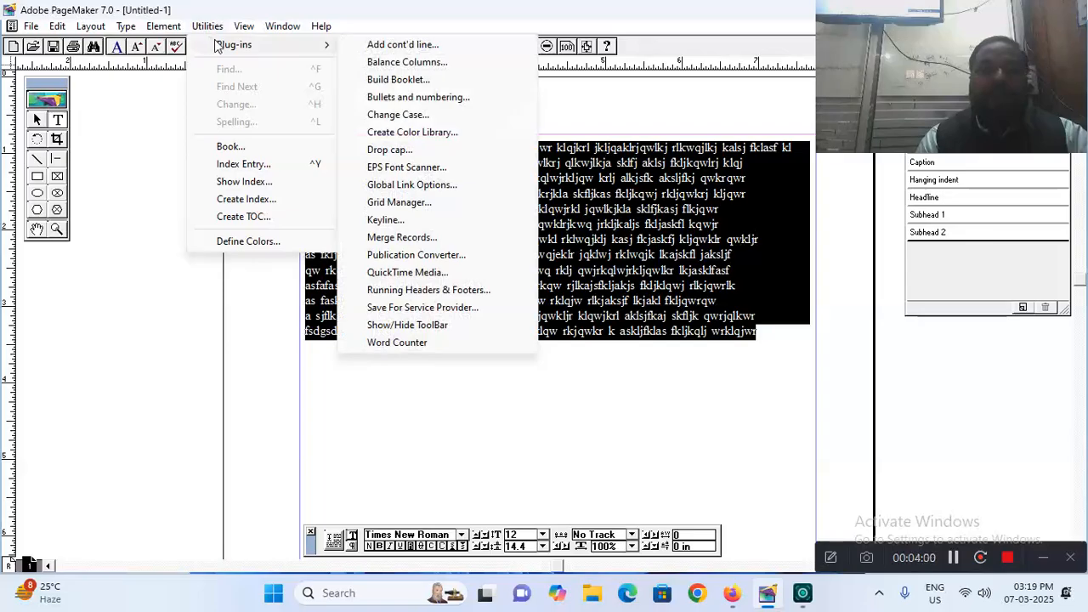
left_click(389, 153)
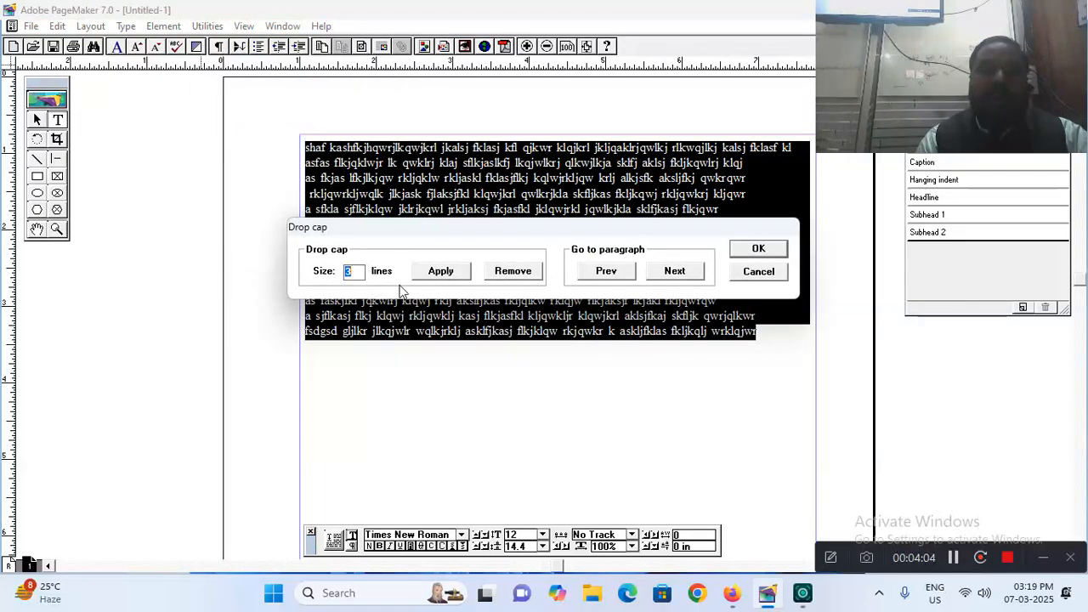
left_click(453, 273)
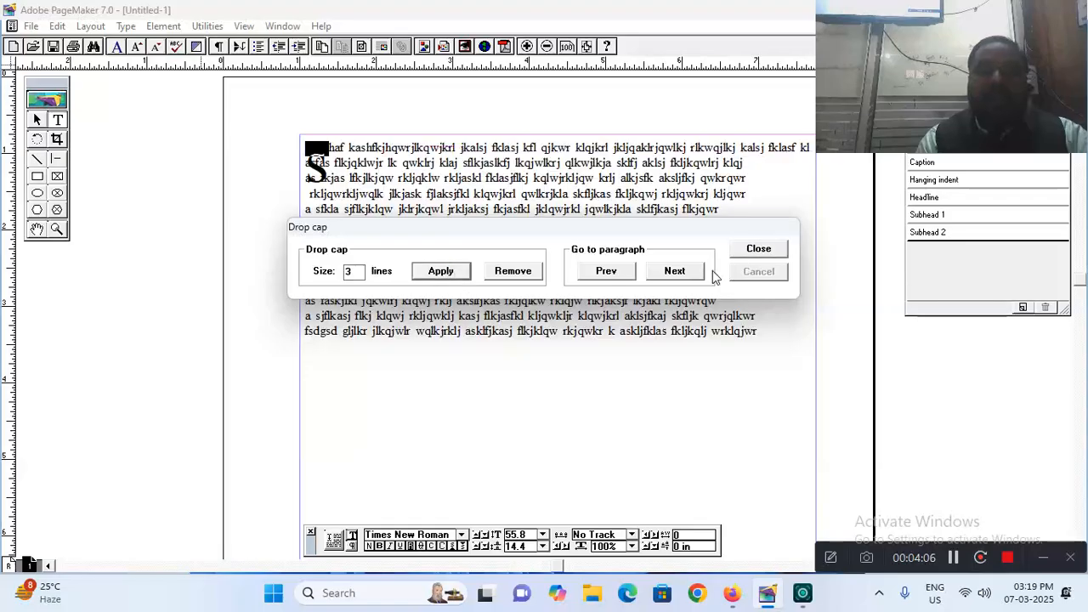
left_click(514, 271)
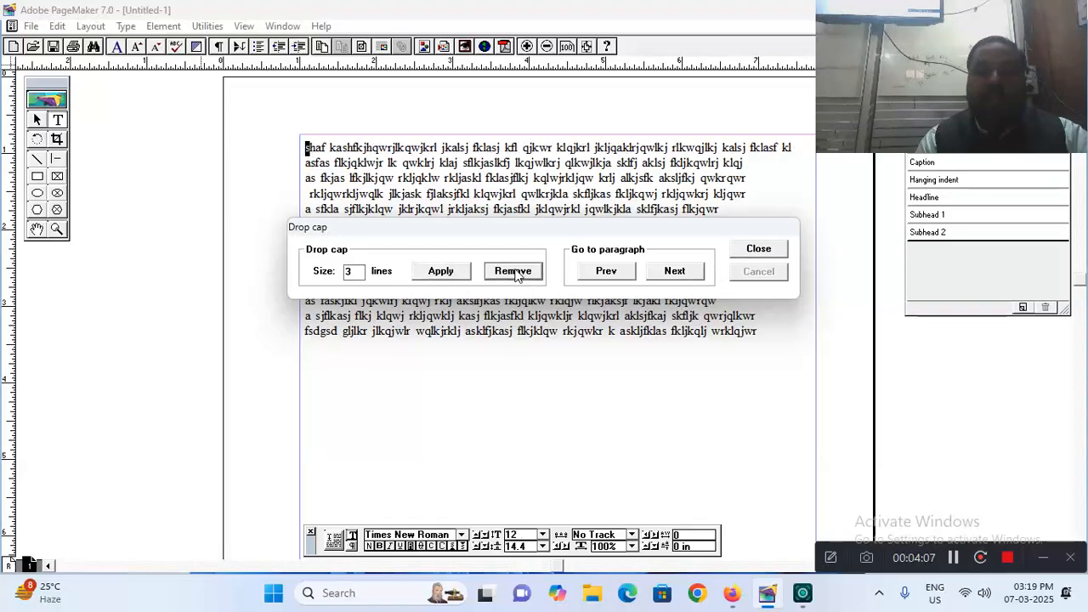
left_click(758, 250)
- Replace all the existing text with one long continuous paragraph of random lowercase filler words starting "adasfa askjfhasjf", without any line breaks
key("ctrl+a")
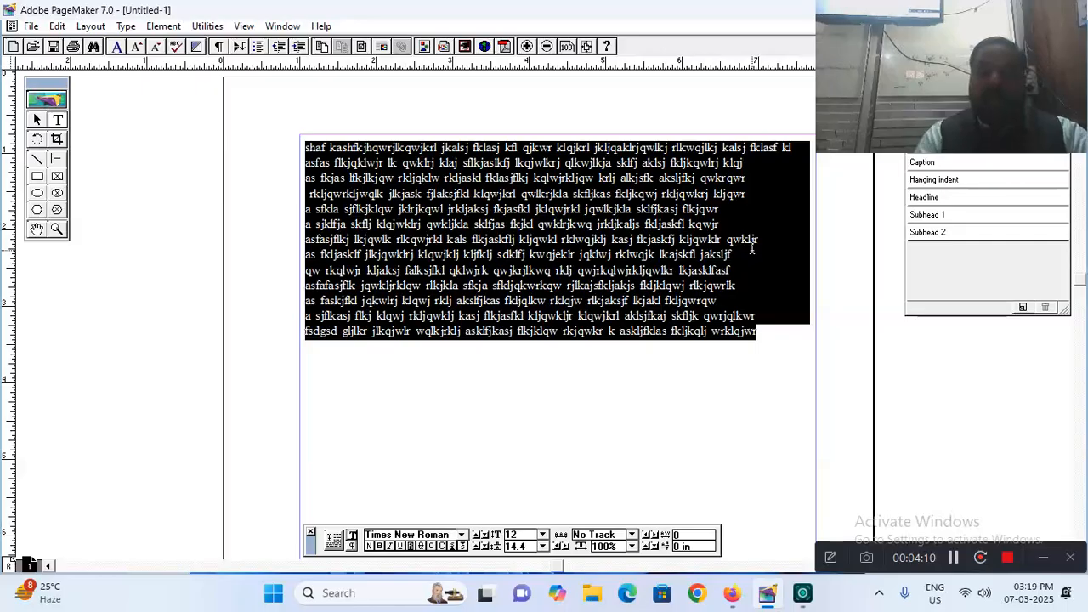
key("BackSpace")
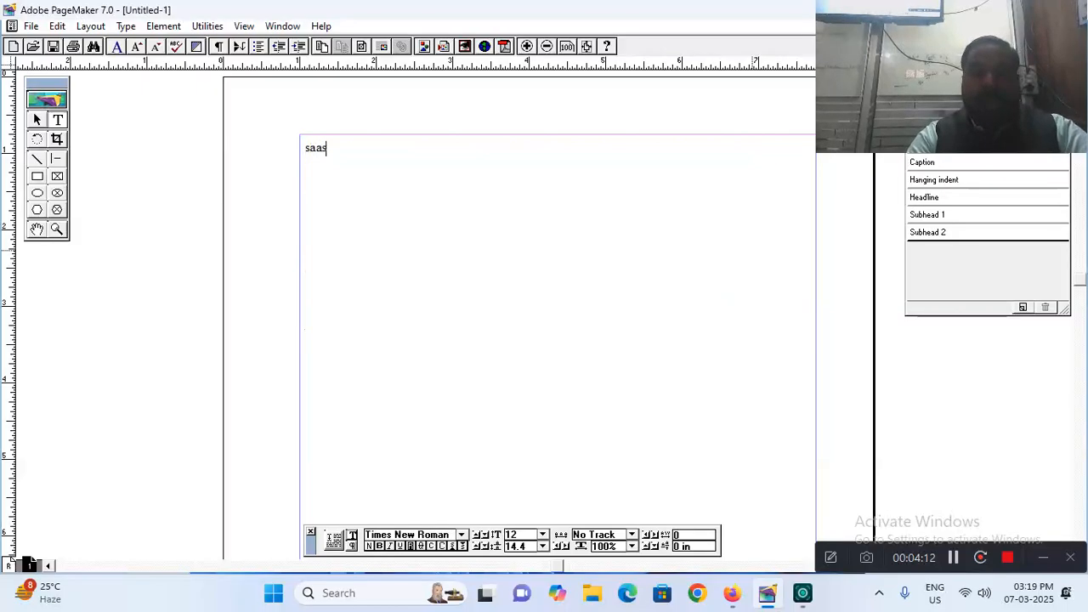
type("a")
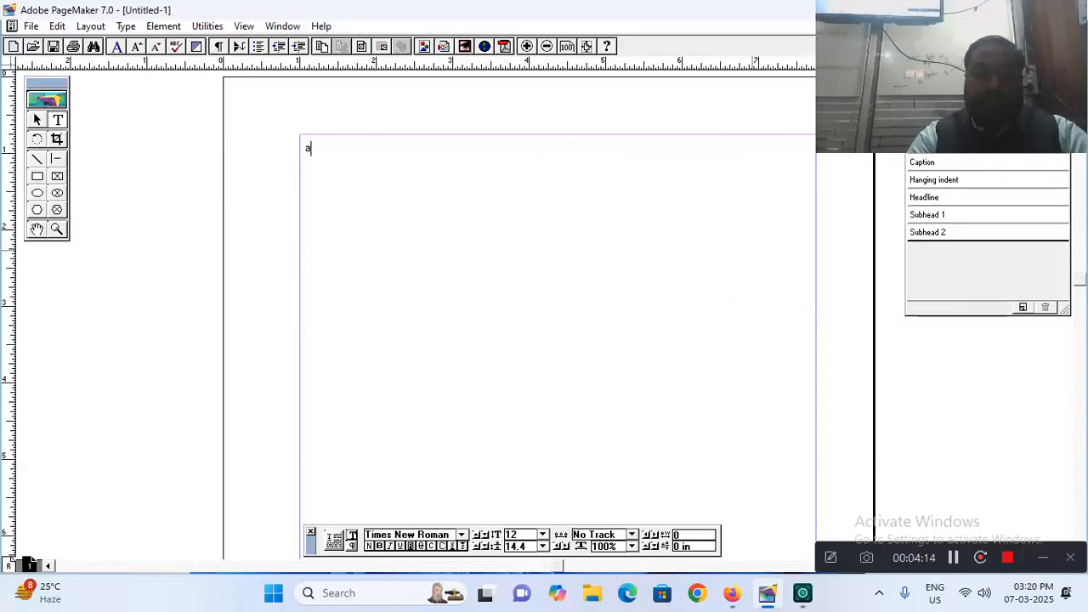
type("dasfa askjfhasjf lkj kqlwj ")
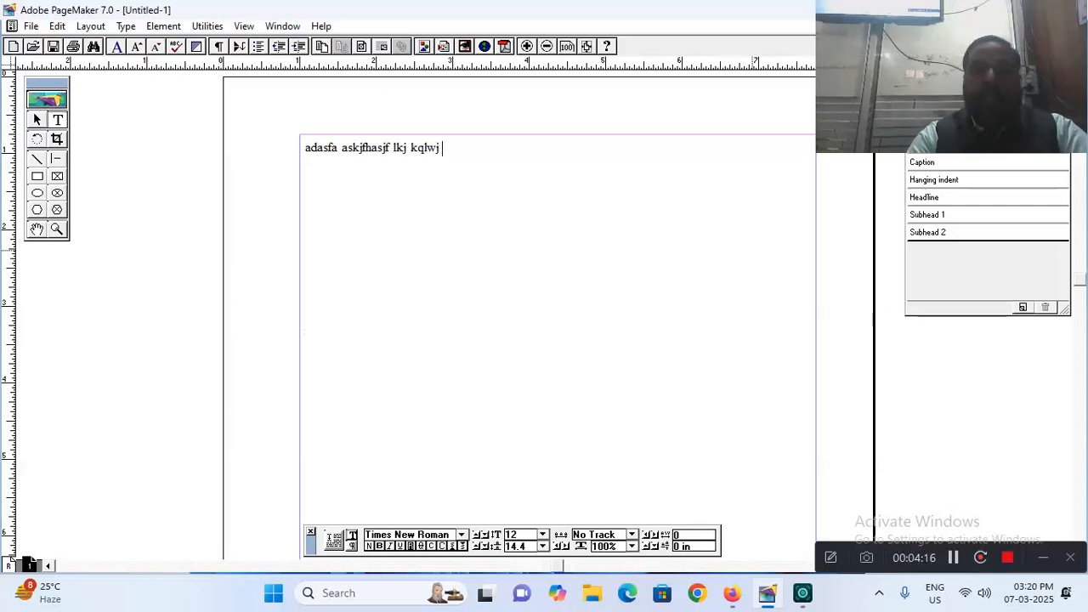
type("rjqwklrj klaslfkj kalsfjqkwlj rklqwjkrl ")
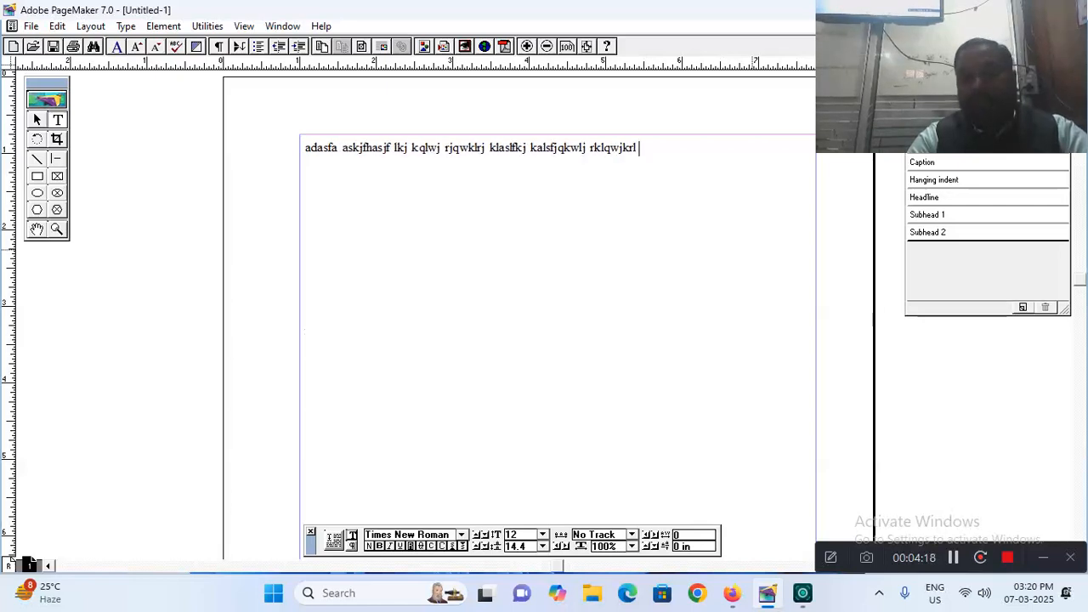
type("klajskf jaslkfjlk qwlrkjqwlk rkljklasf jlkas")
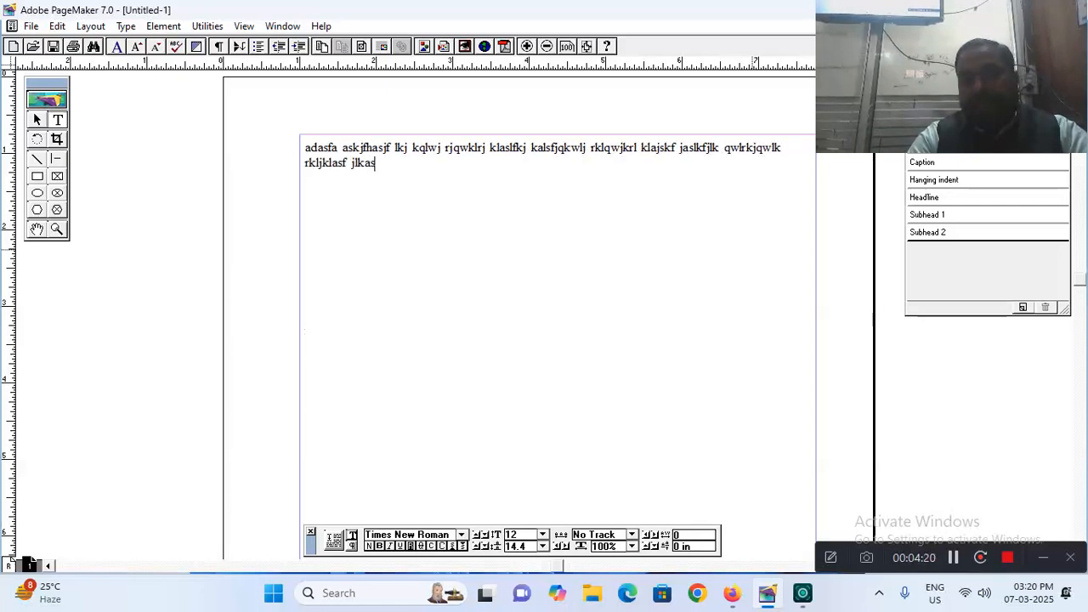
type("j flkjkqwlr lkjqw rlkj klasfjklas jfkljqlkwr")
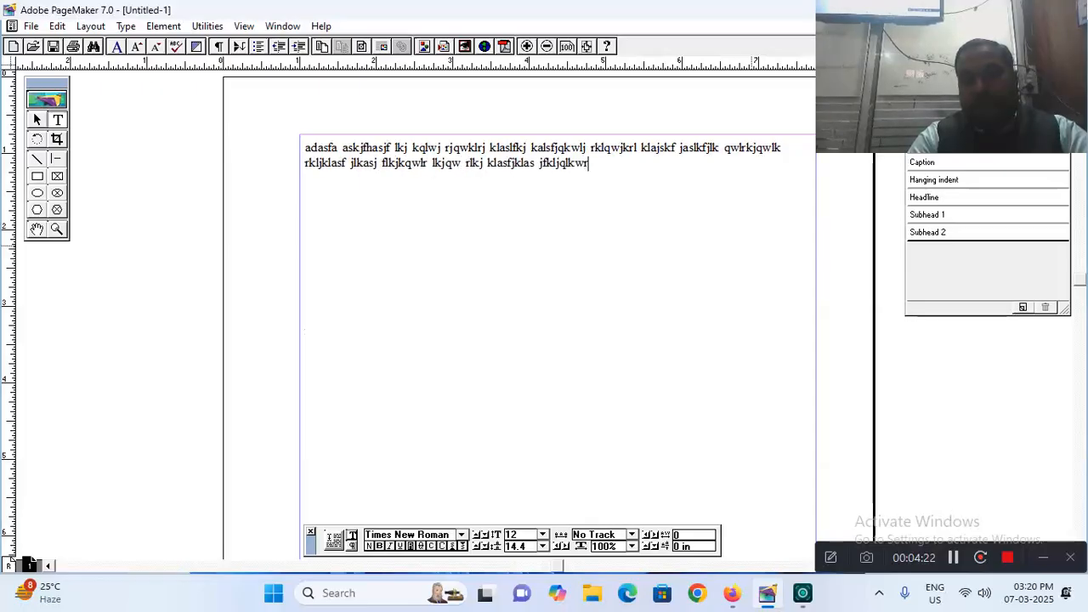
type(" jklqwjrklj aklsjflksaj flkjkqlw jrlkjqwklr jkljasklfj aslkfjklj qkwl")
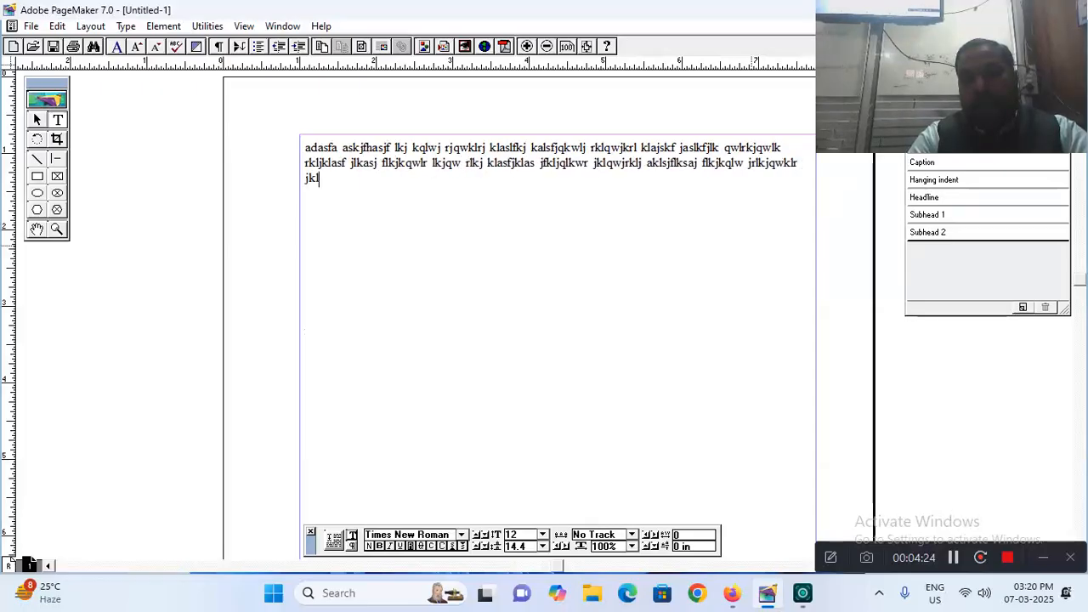
type("rjklqwj rlkjaklsjf lkasj")
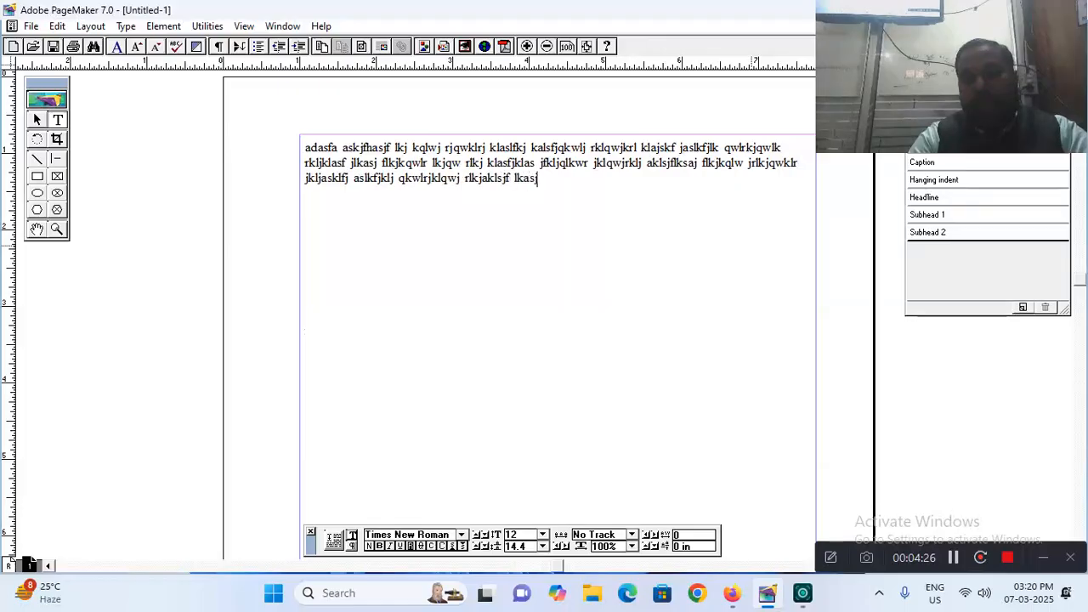
type("fklj qwlkjrk qwlrkjkalsj flkajskflj qlkwj")
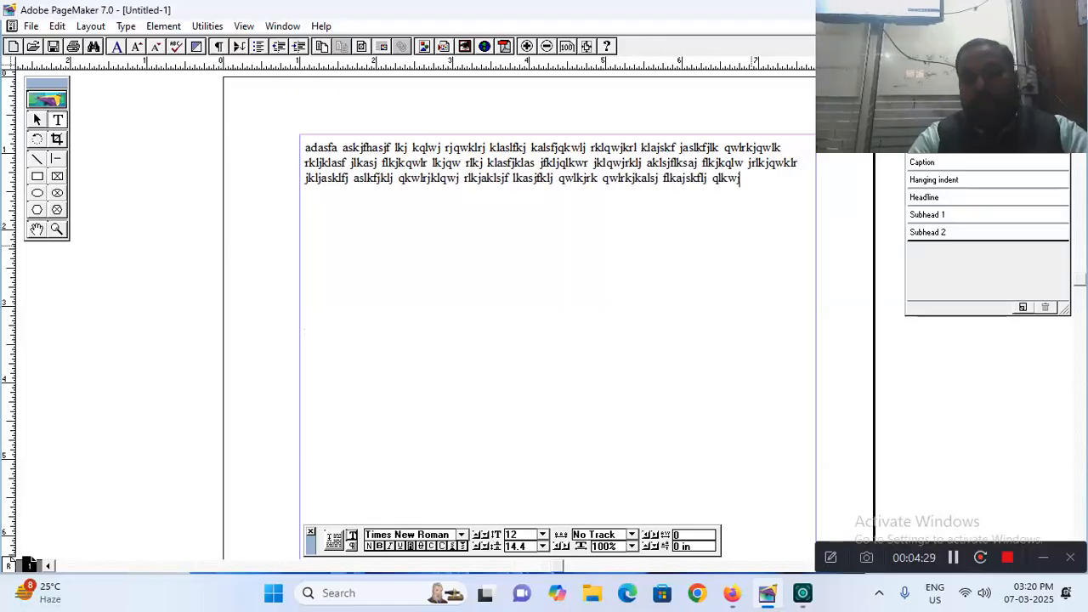
type("rkl qjwlkrj kla jsflkja sklfjkl jqwklrjklqw jr")
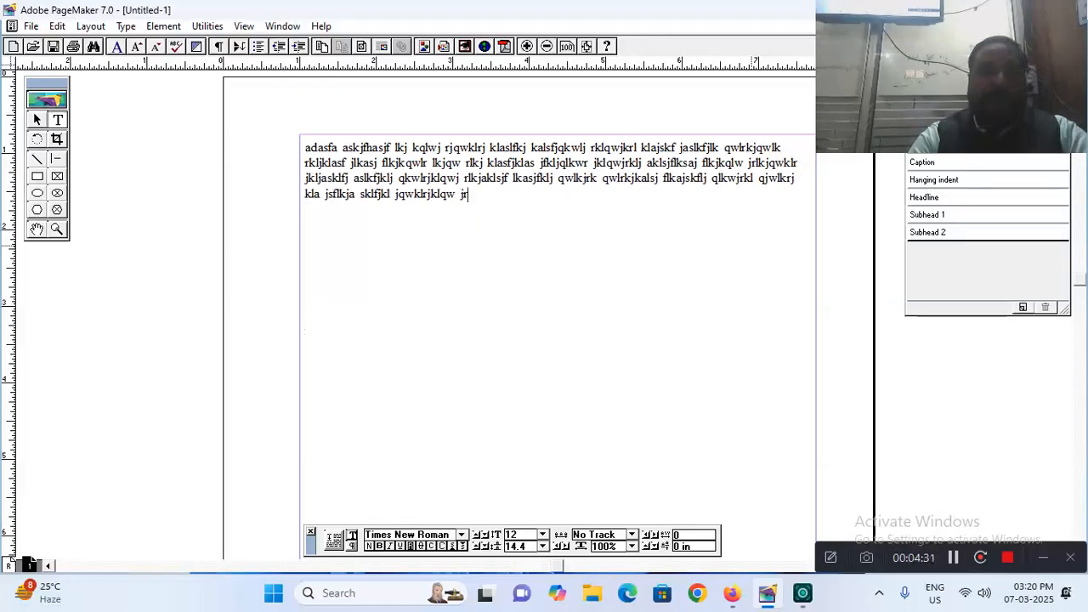
type("lkjasklf jklasjfklj klqwjrkl jqwlkrjklajs")
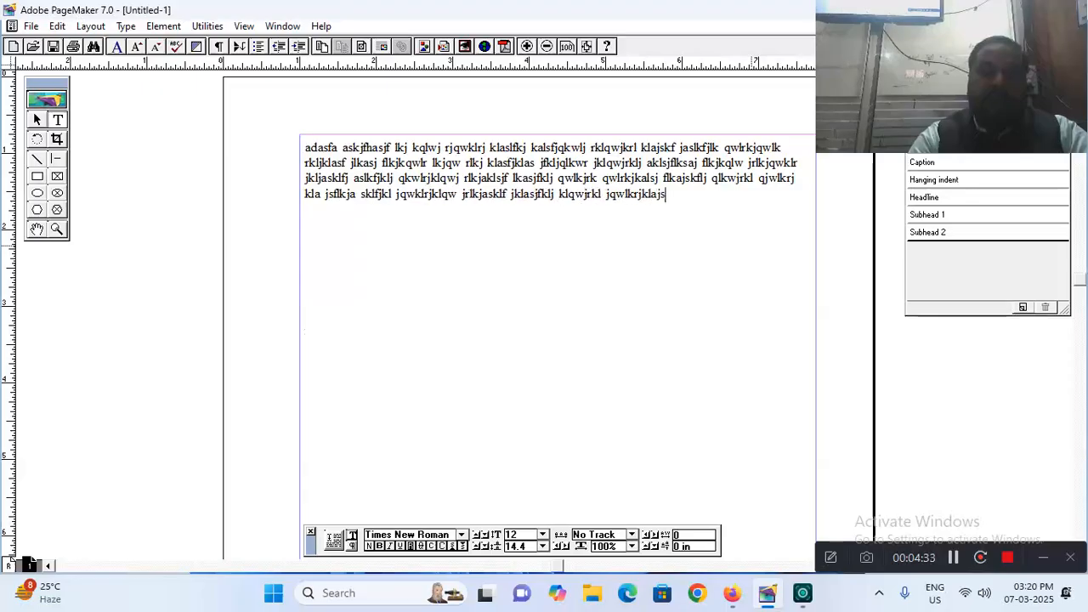
type(" flkjasflk kljqwkjr kjlqwrklj klasjf kljasfklj kqjwrlk jqwkrjkl")
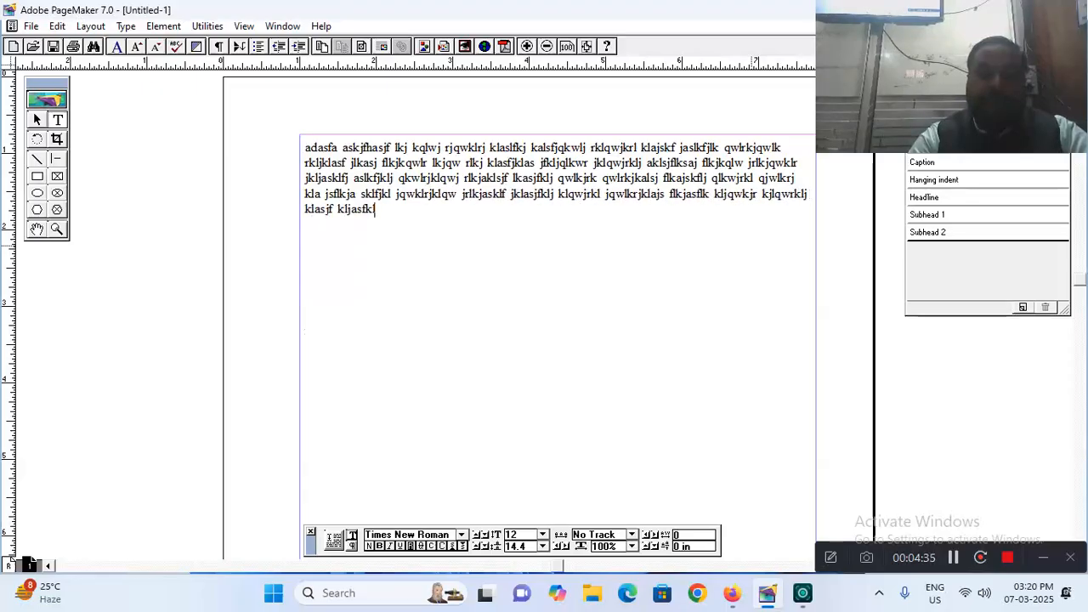
type("a jsklfjkasl fkljqwkj rklqwjrkl alksjfkla")
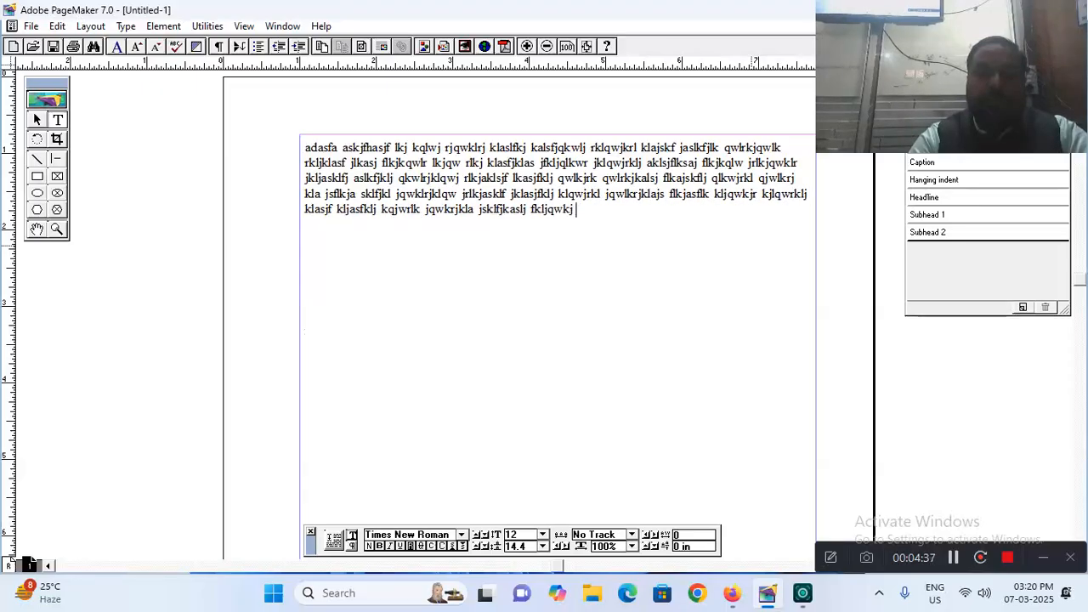
type(" sflkjklq wkrljkqw ")
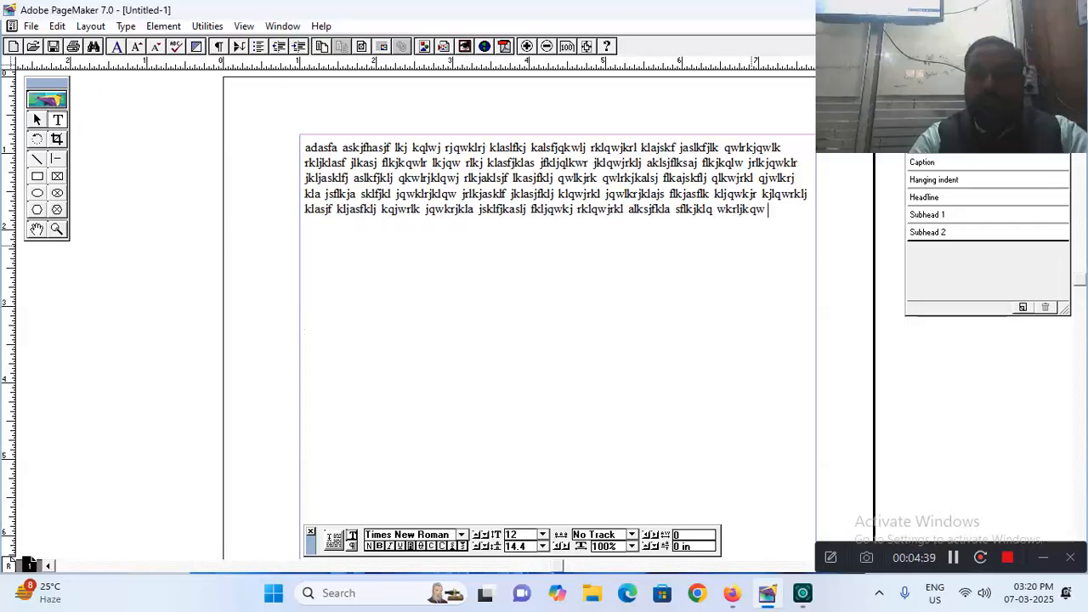
type("rlkjklasf jlkajsflk klqjwkrl qwkjrkl as")
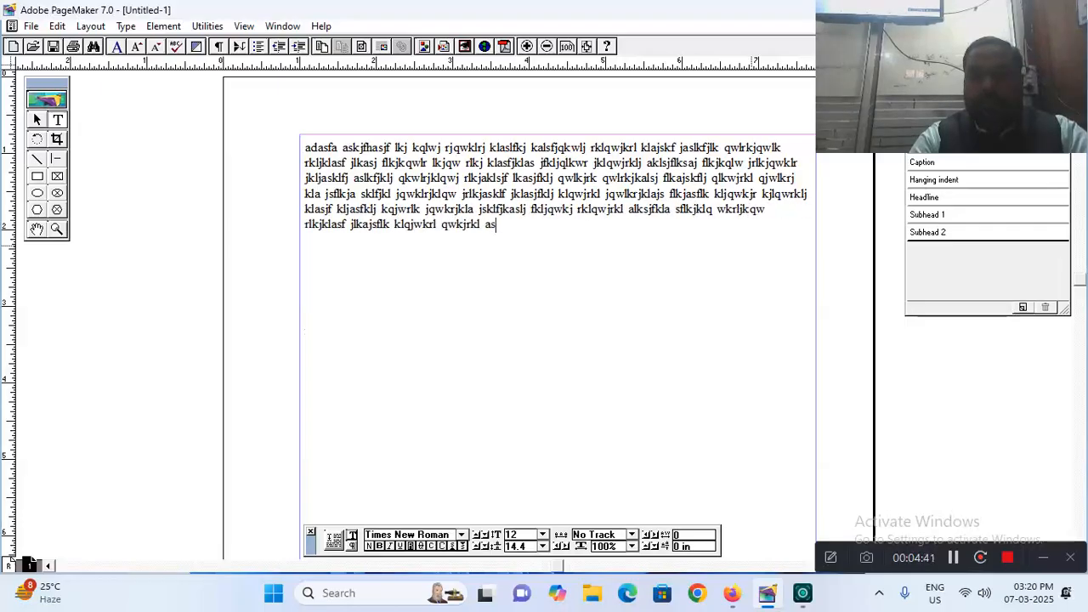
type("kfljklasj fkljqklwr jklqjwrkl kalsjfk jasklfj")
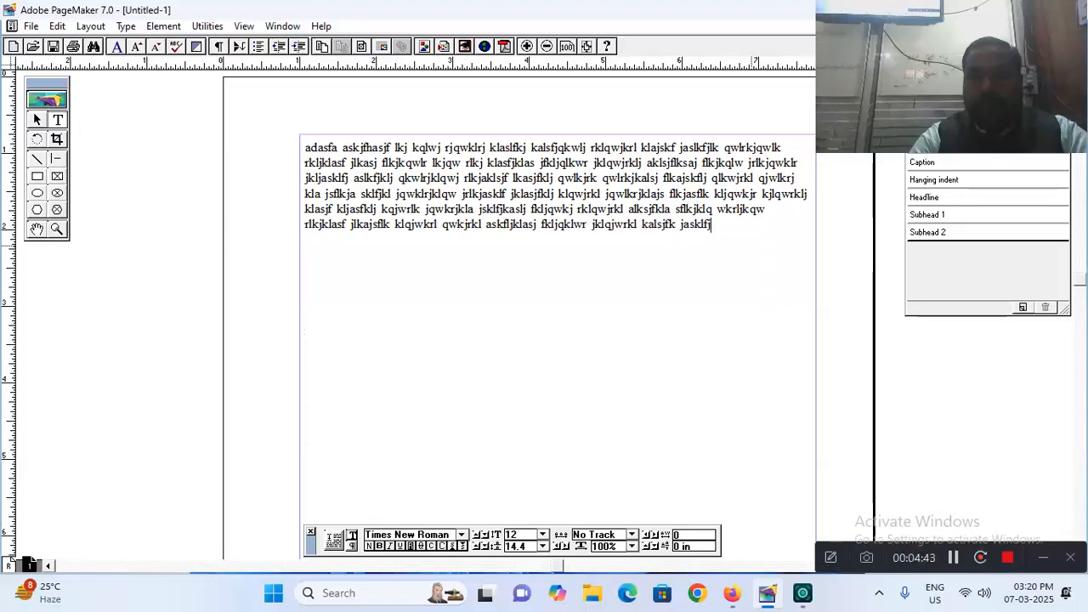
type("klq wklrjqkwl jkljkals jfkljasfklj klqwjrk")
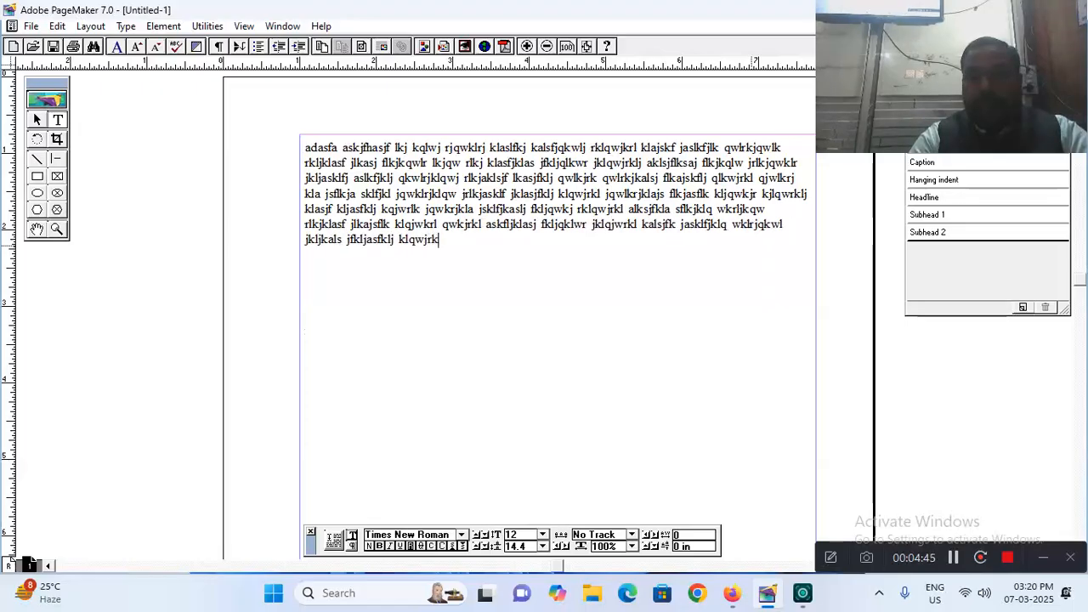
type("lj qwrlkjkl aslkfjakls fkljqkwlrj klqwjklr")
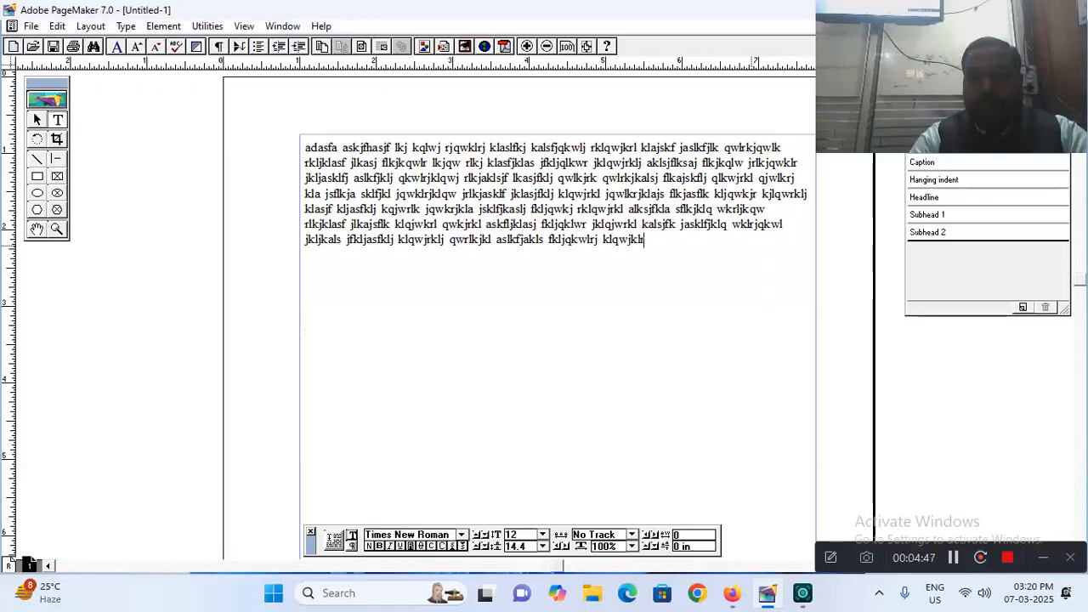
type(" jklajsfkl asklfjkl qjwklrjkqw rkljklas fklajsfklj klqjwkr ")
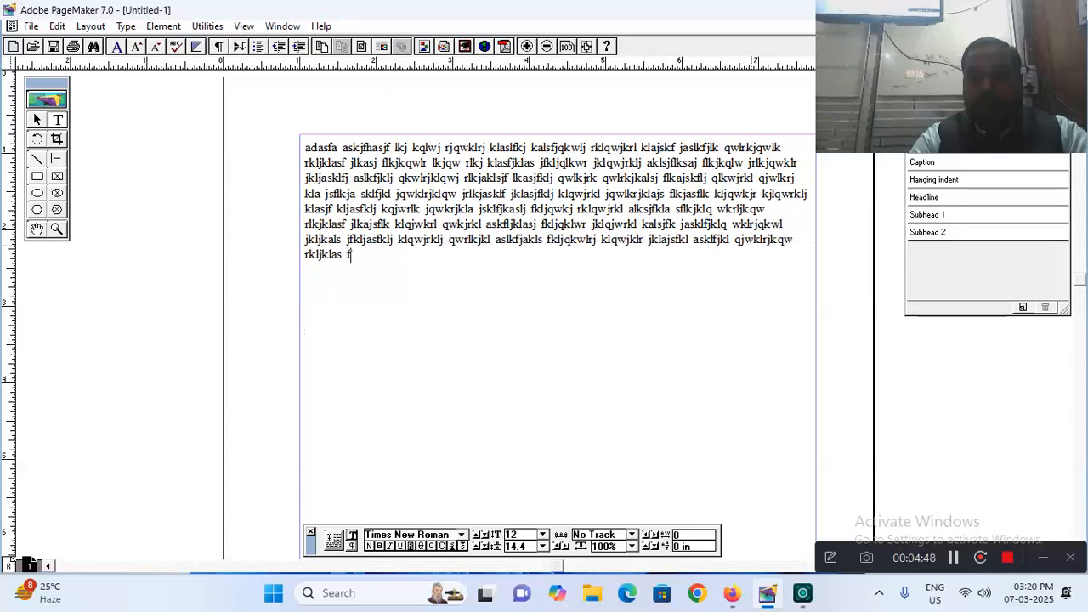
type("qwkljrlk klajsfkljas")
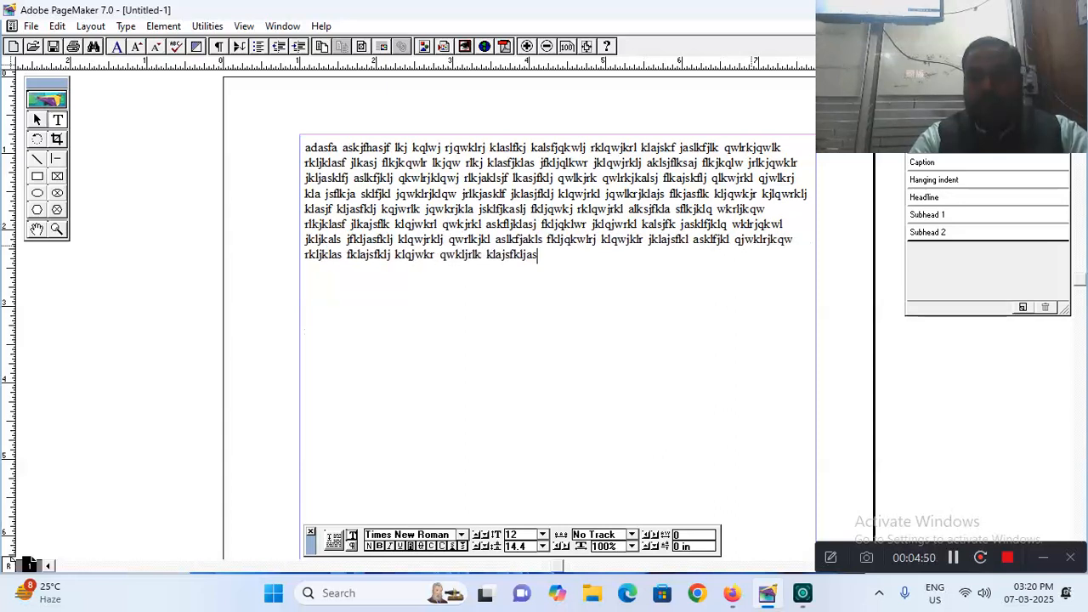
type("fkljklq wrklqjwklr jkljasklfj aksjfklj")
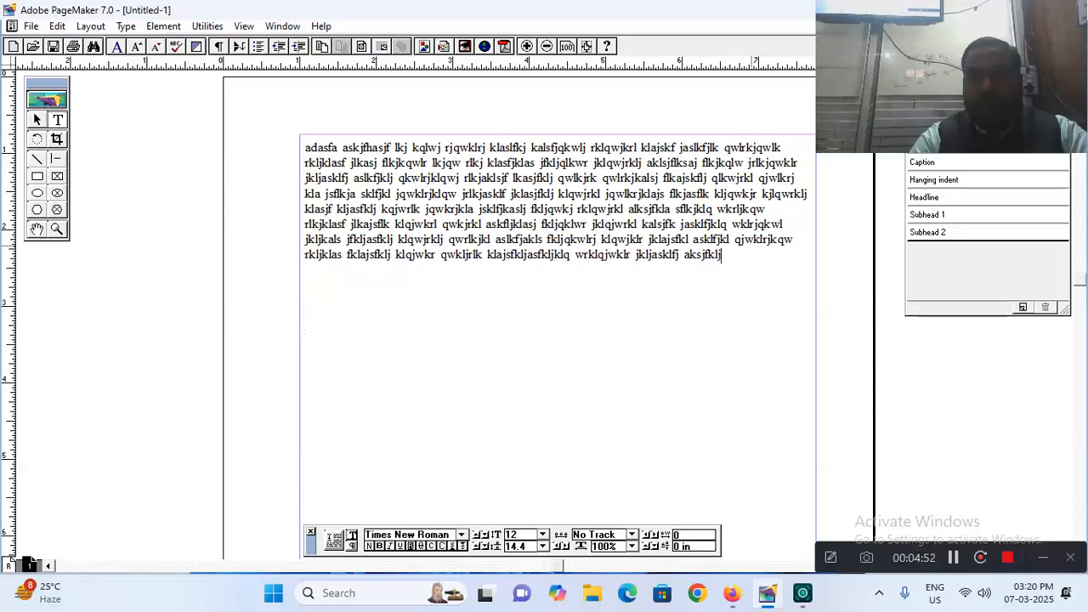
type(" qkwljrklqw")
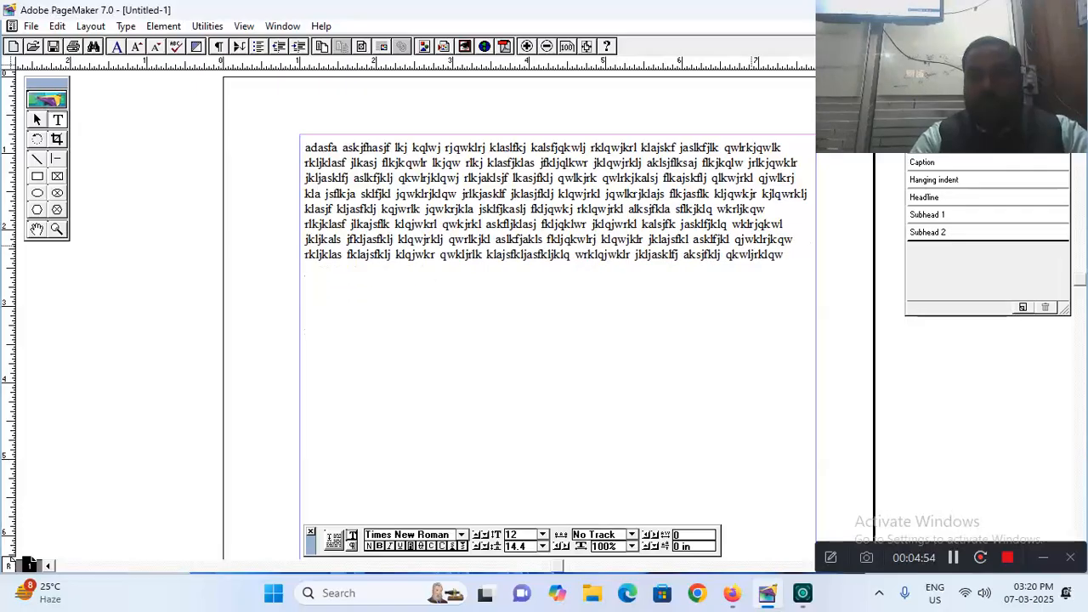
type(" jrkljklfj klasjfklja sklfjkl qwkljrklqw jlkrjkl akslfjkals jfkljqw rlk")
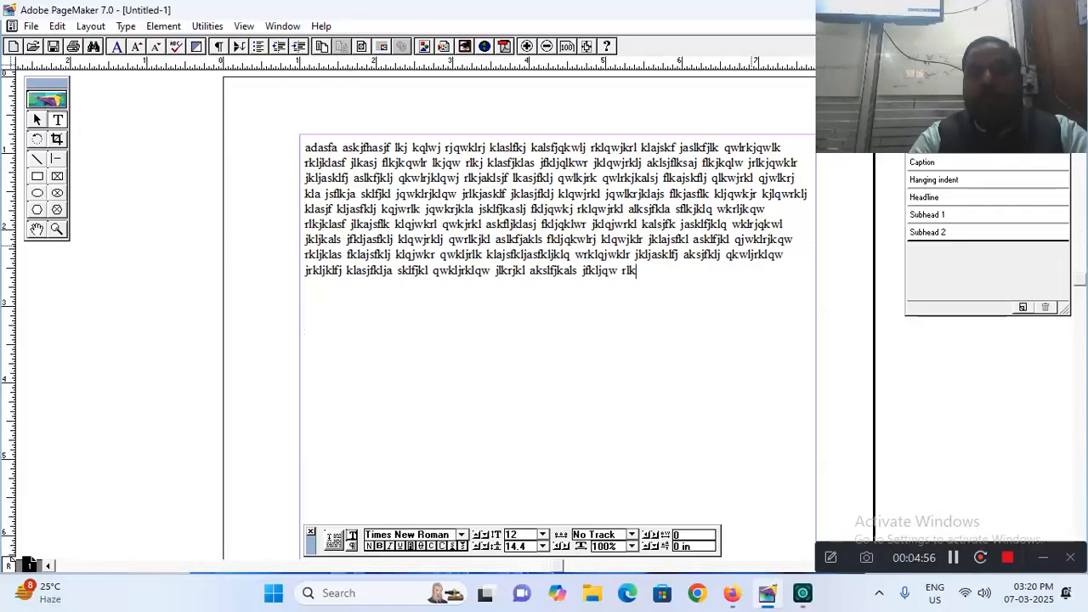
type("jqwklr kljaskl jkfalksjf qwkljrklqw jrklj")
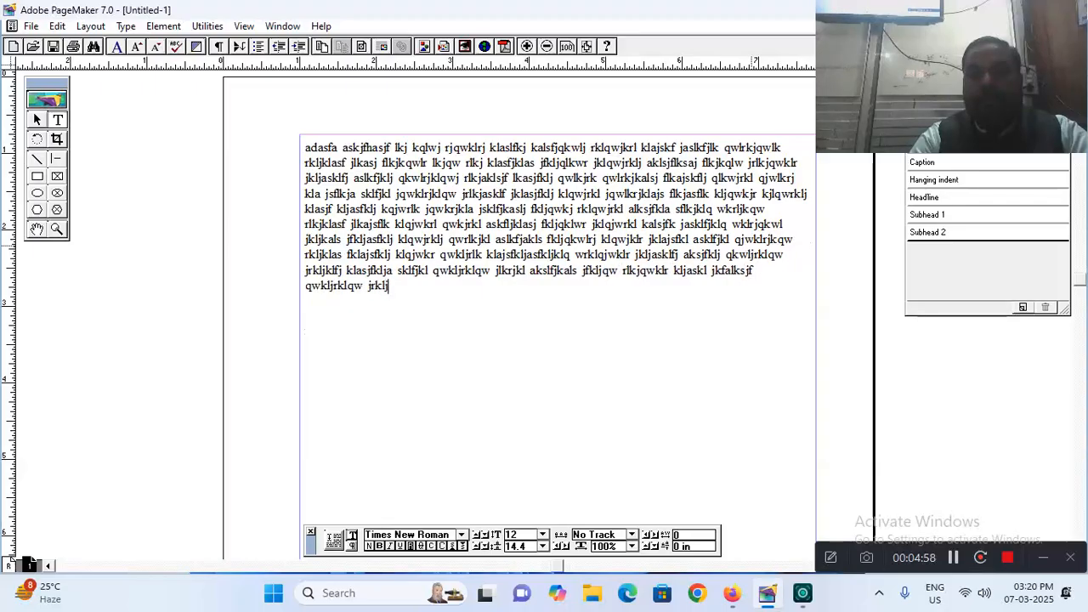
type("kla sjfkljasklf jklqwkl jrklqwjkr kljka")
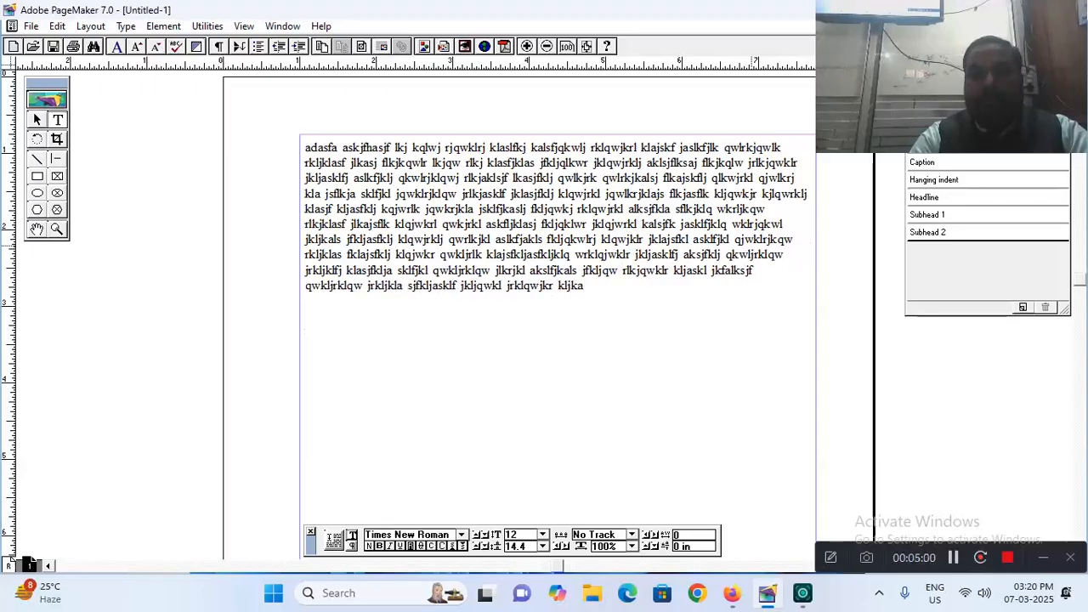
type("lf jklasjfkj klqwjrklq jwklrjkqw rkljkl")
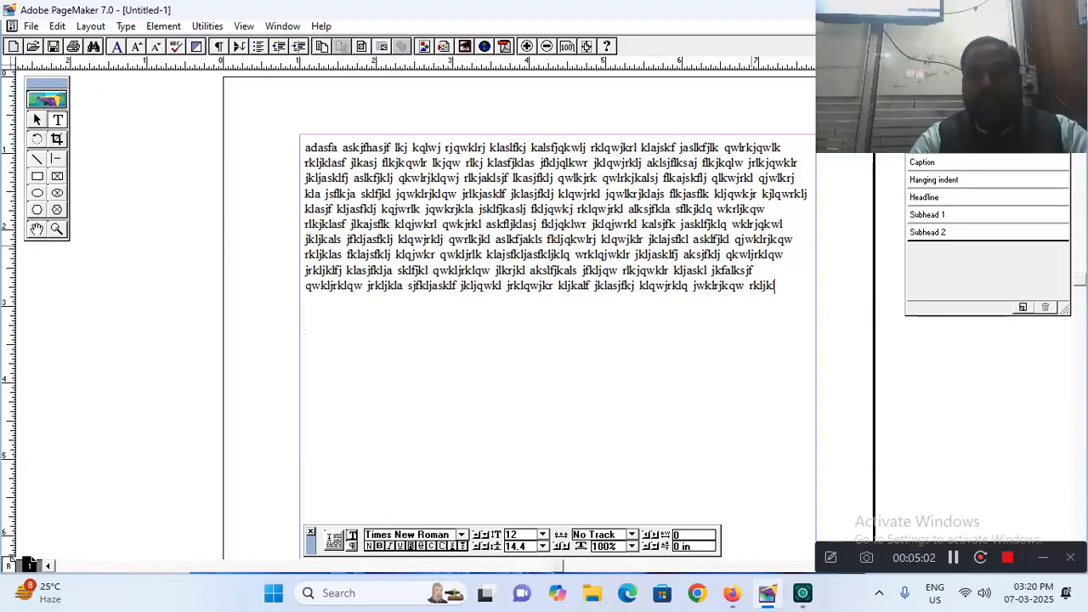
type(" asklfjaks fkljqklwrj lkqwjkrl jkljaskfl")
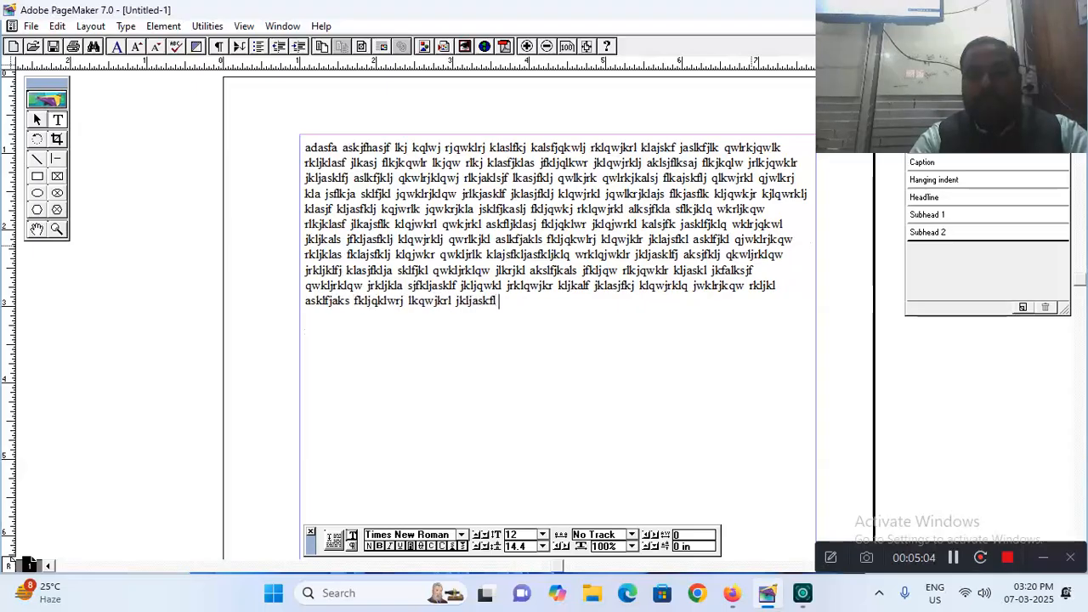
type(" jalksfjk jqkwljrq wrkjklasj fkljaskfl jklqjwr qwkljrkl")
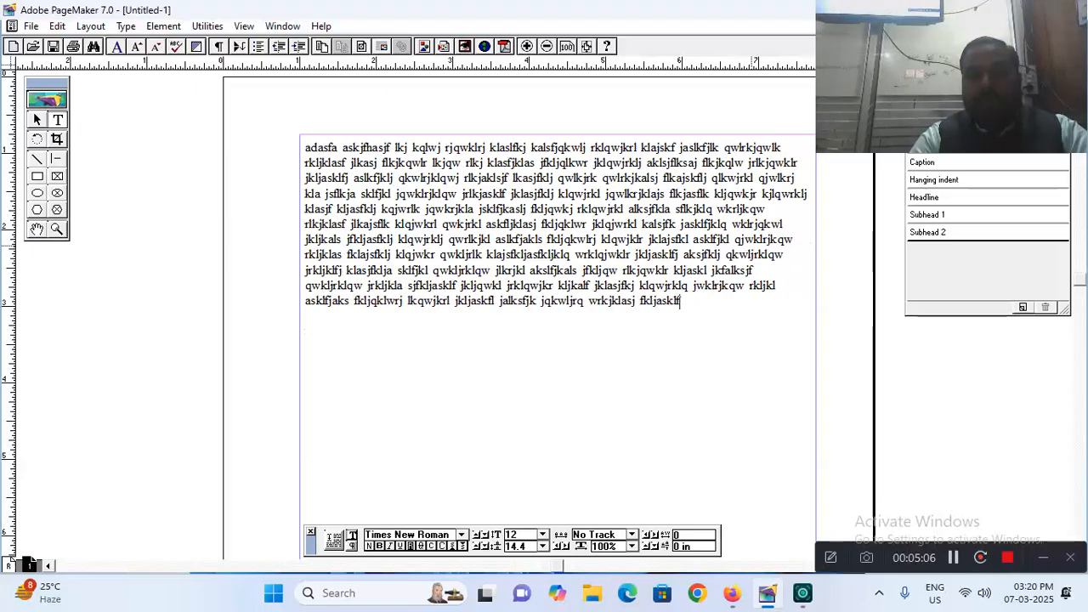
- Finish the filler paragraph with the words "jklqjwr qwkljrkl jakslf"
type(" jakslf")
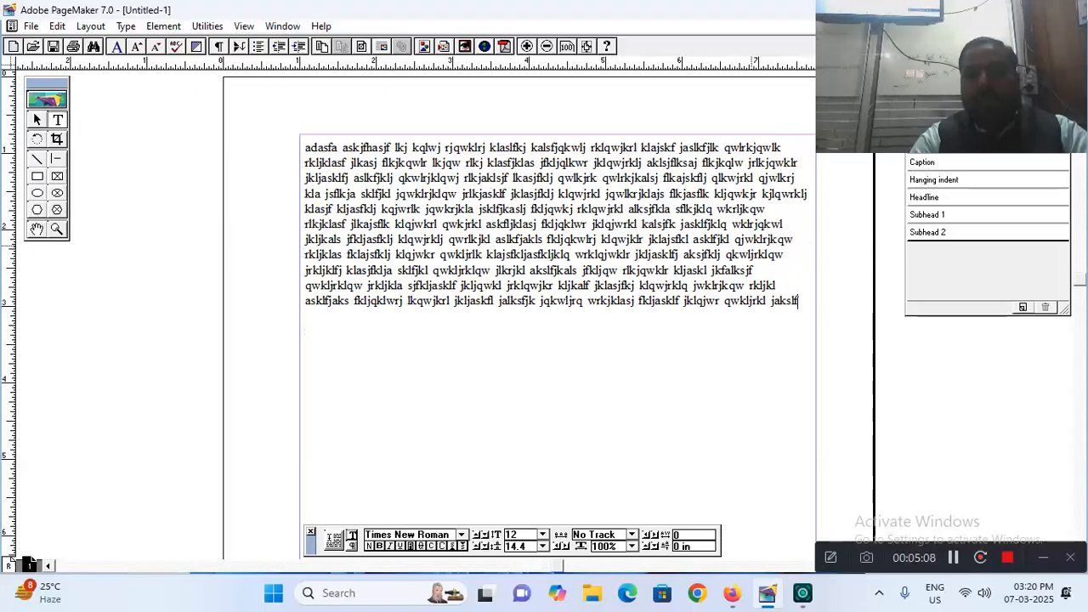
- Apply a drop cap 3 lines in size to the long filler paragraph and remove it again, keeping the dialog open
left_click(222, 28)
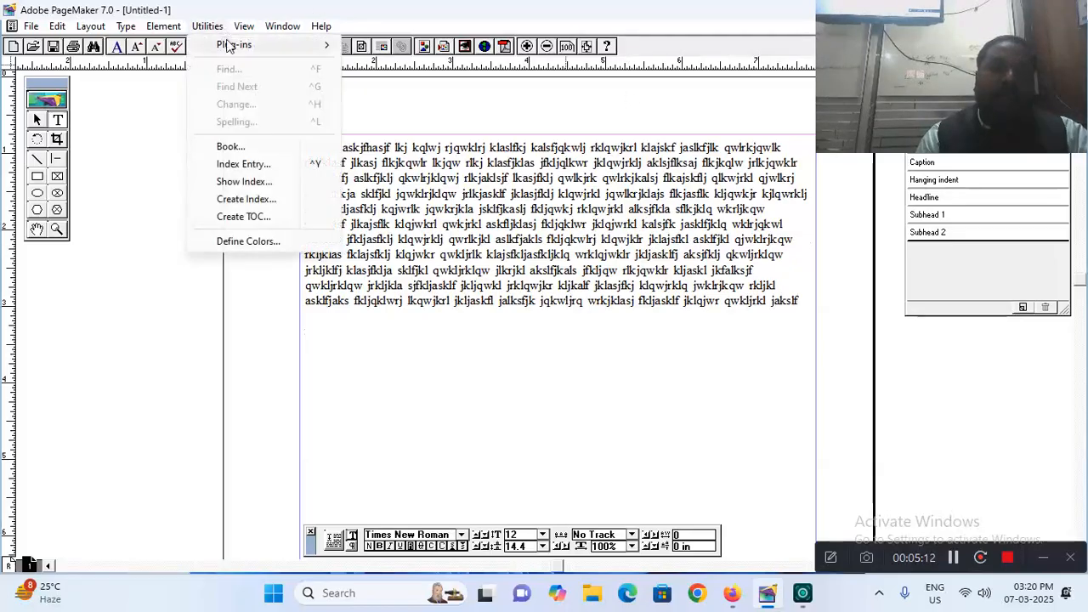
mouse_move(233, 45)
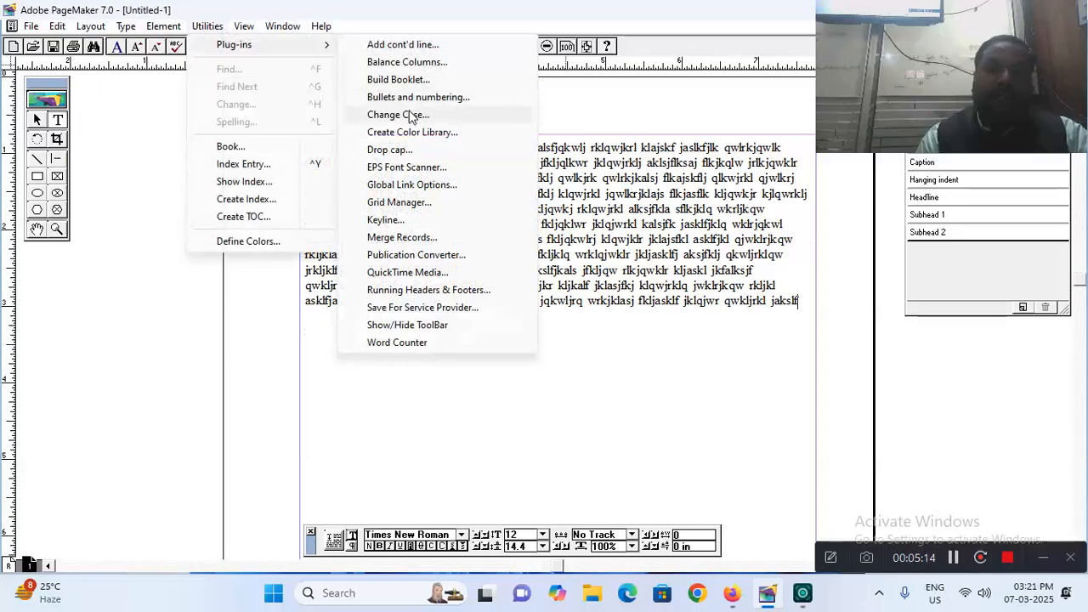
left_click(391, 150)
left_click_drag(388, 233, 383, 296)
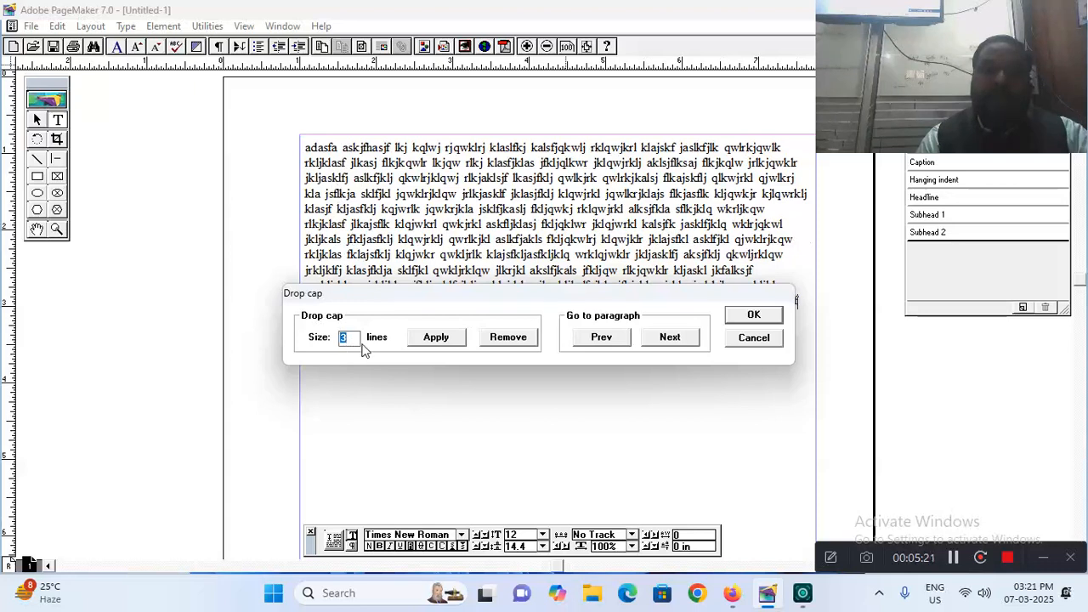
left_click(434, 339)
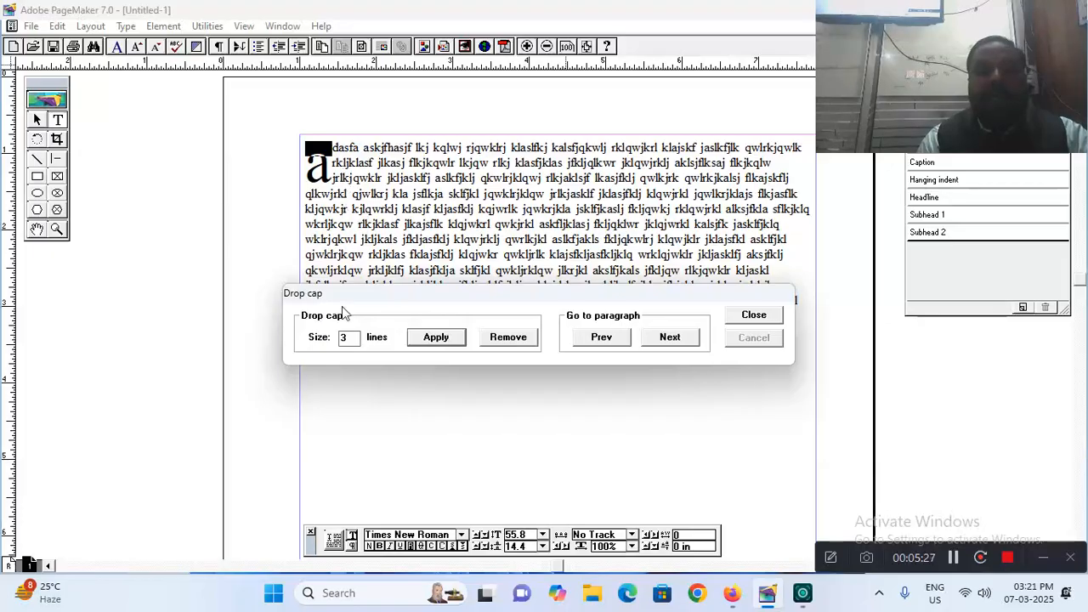
left_click_drag(345, 338, 328, 341)
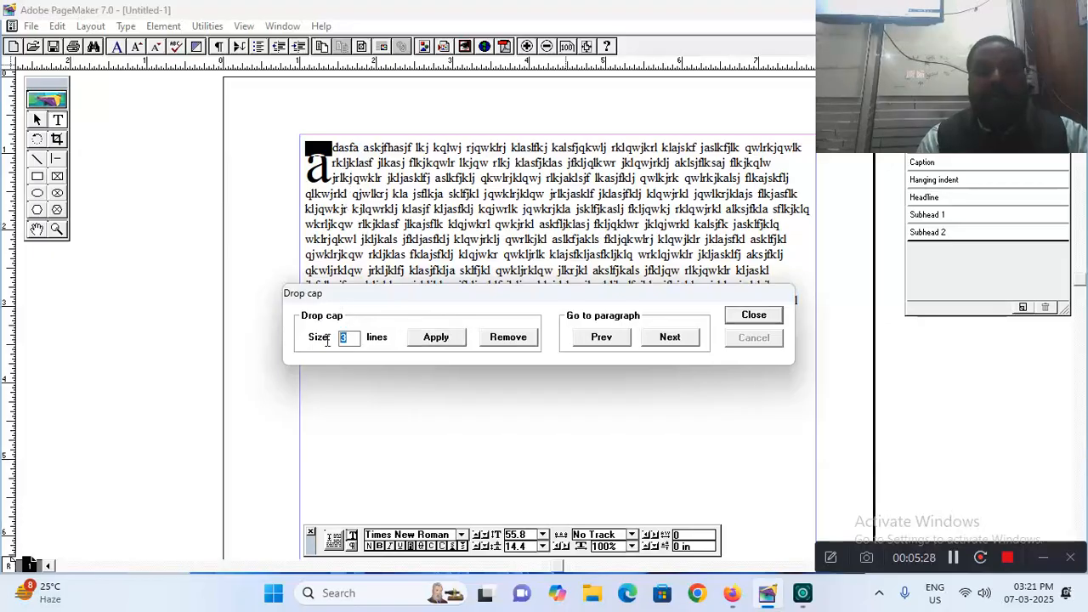
left_click(507, 337)
- Apply a drop cap 5 lines in size to the filler paragraph and close the Drop cap dialog
double_click(345, 338)
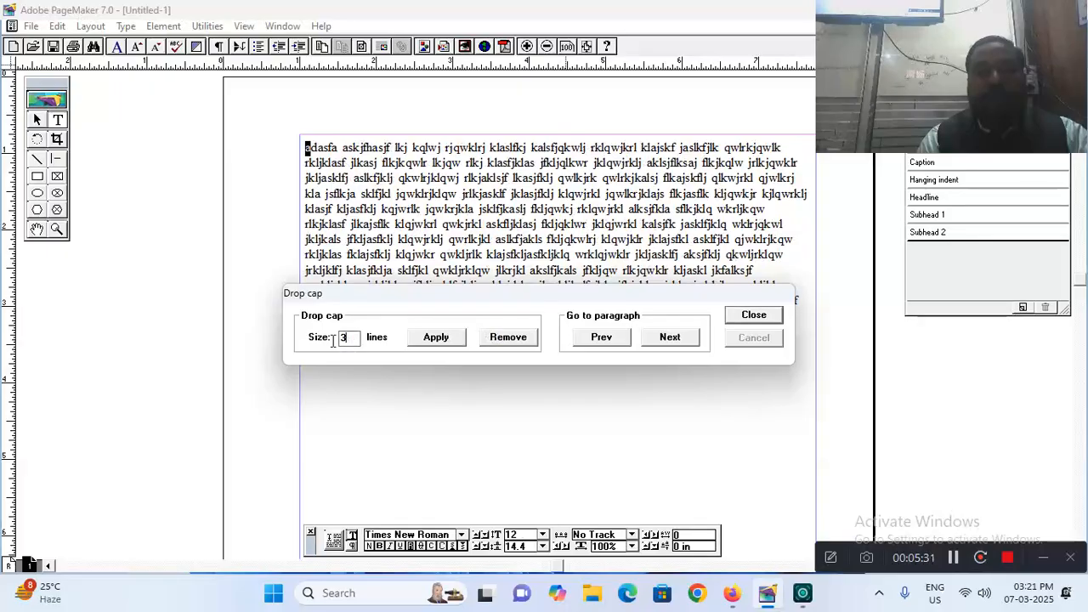
type("5")
left_click(448, 338)
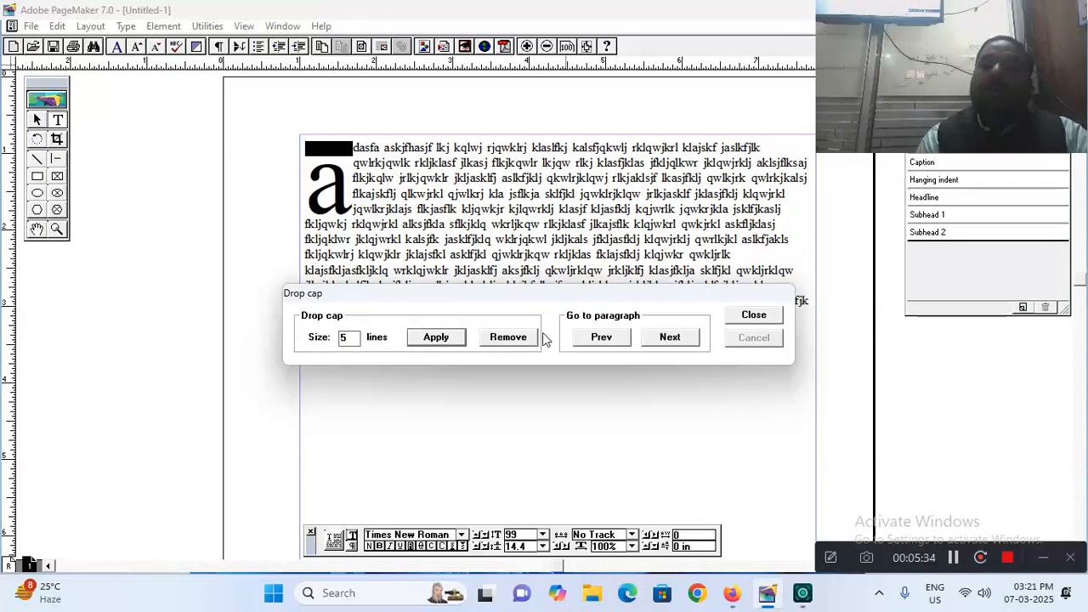
left_click(739, 314)
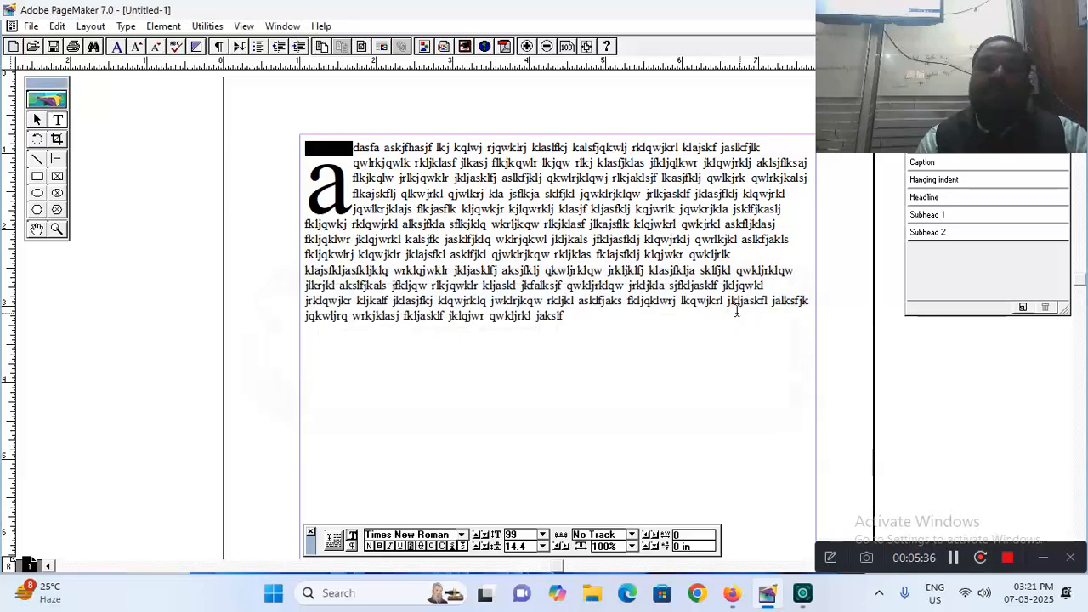
- Remove the 5-line drop cap from the filler paragraph and place the text cursor at the paragraph's end
left_click(207, 26)
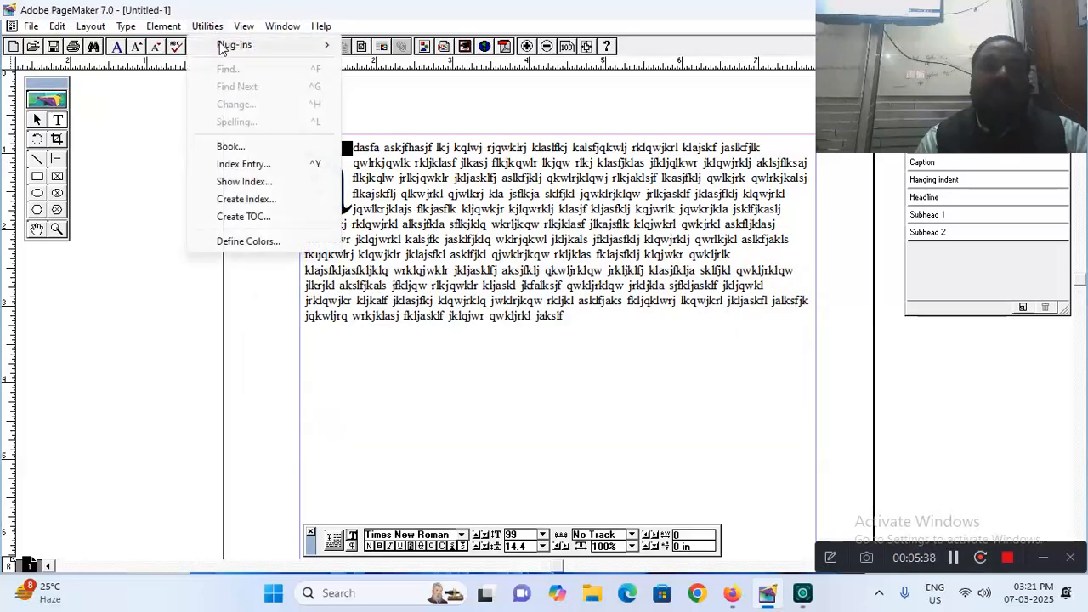
mouse_move(225, 49)
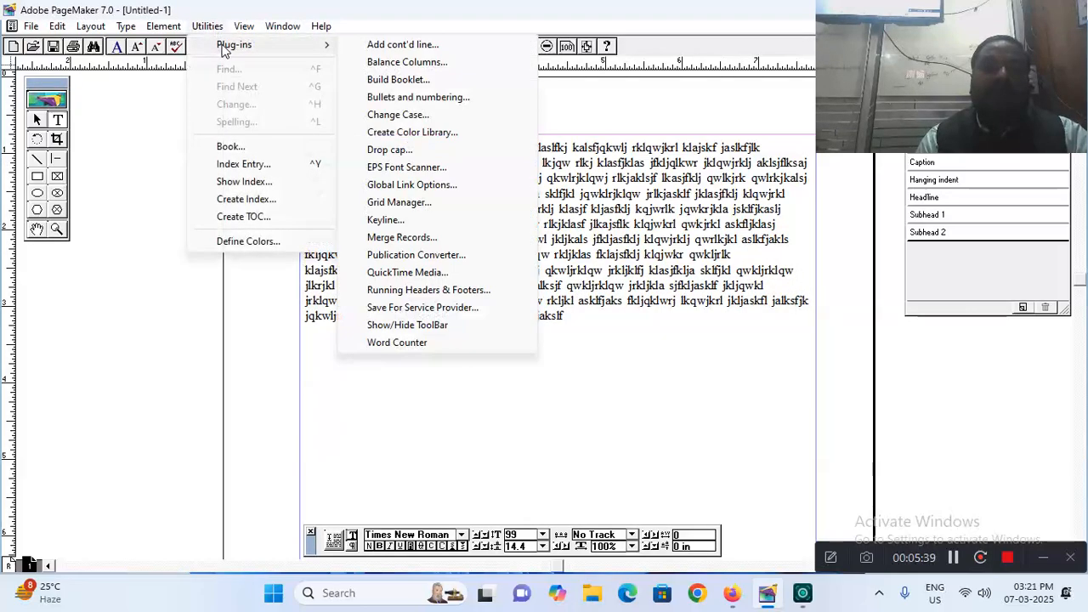
left_click(390, 149)
left_click(504, 274)
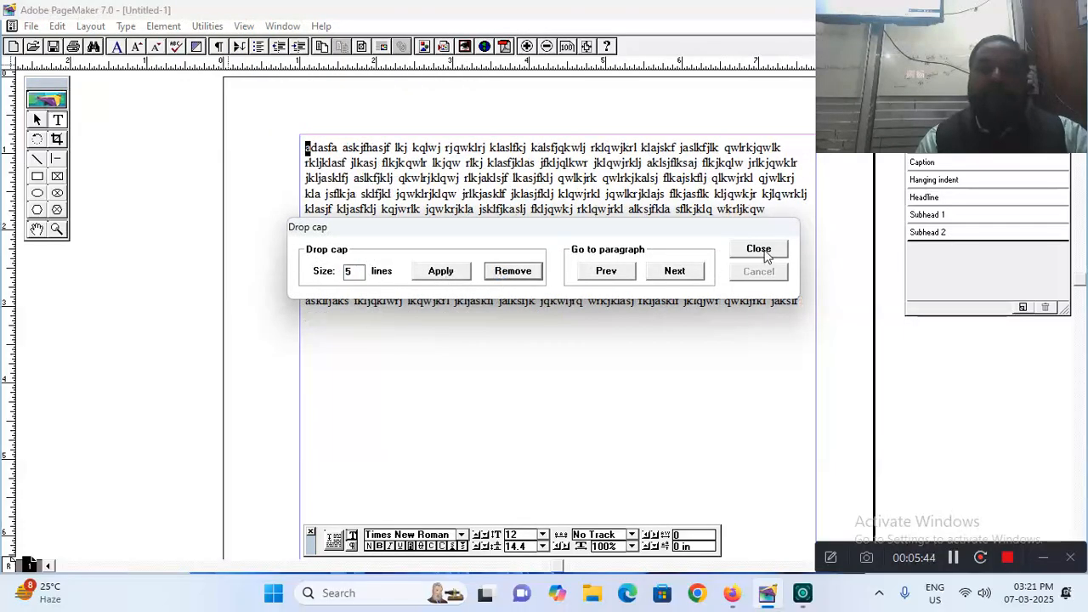
left_click(758, 249)
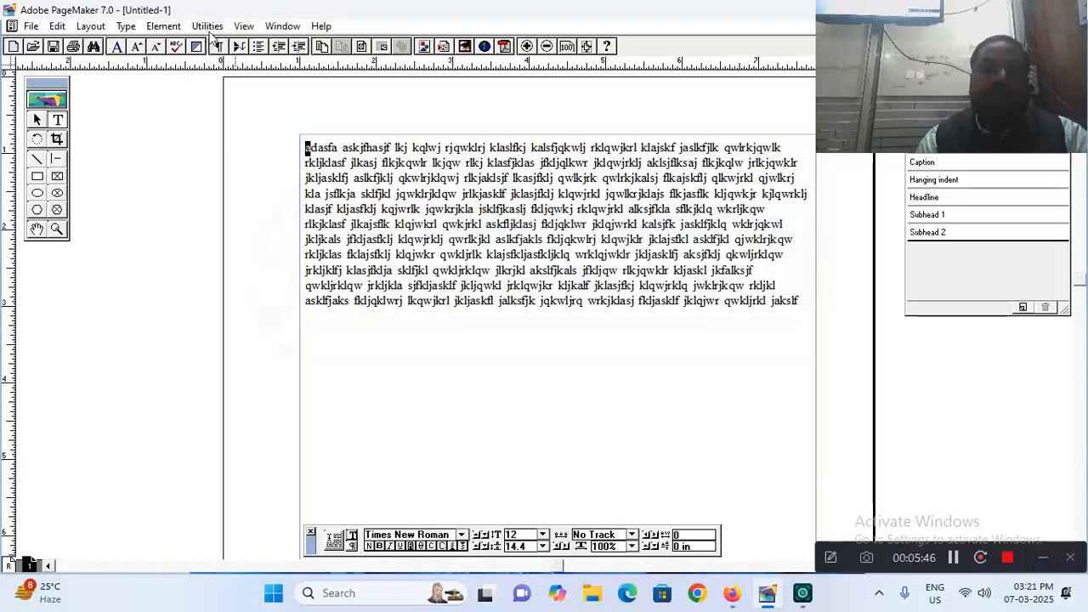
left_click(798, 301)
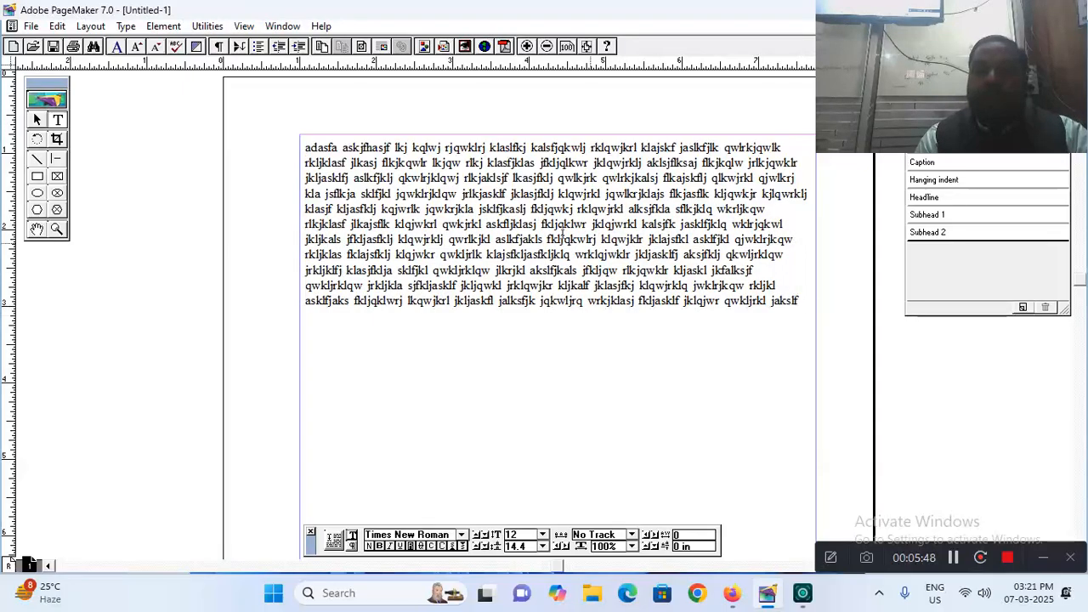
- Hide the toolbar with the Show/Hide ToolBar plug-in and bring it back the same way
left_click(208, 27)
mouse_move(219, 49)
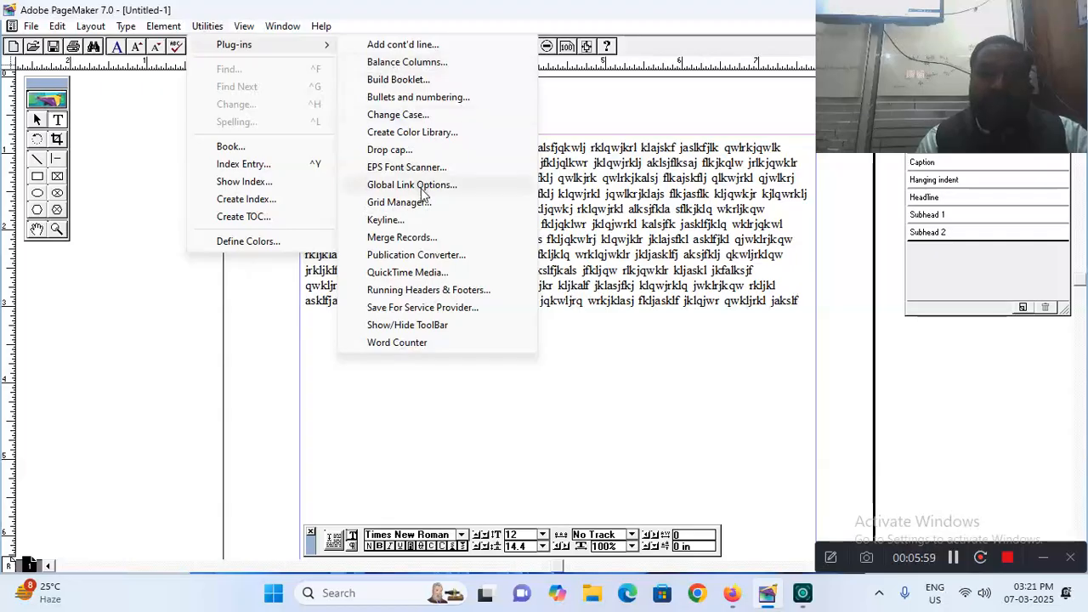
left_click(406, 326)
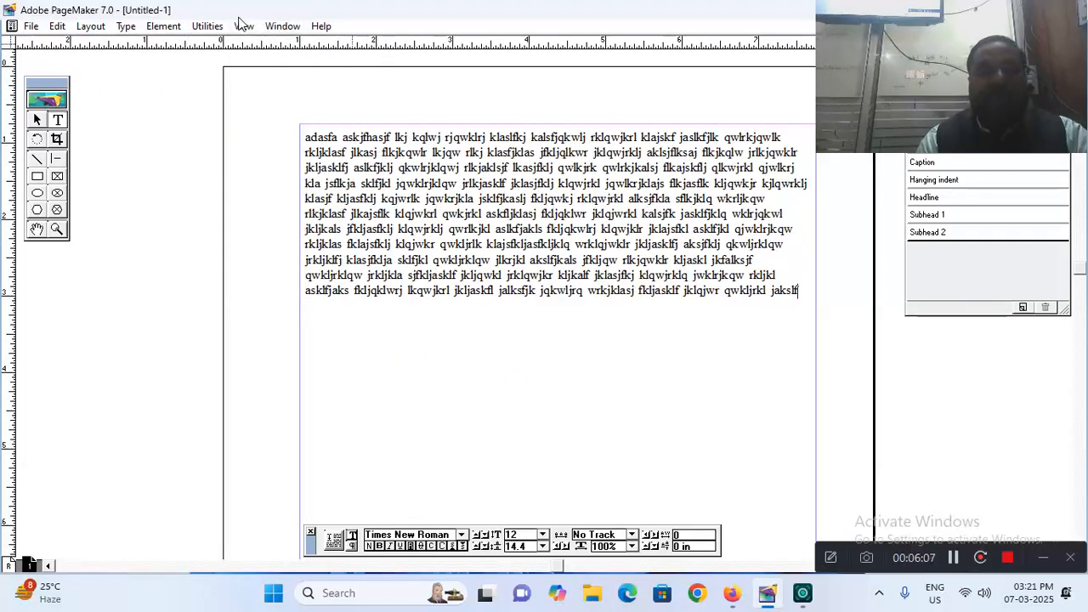
left_click(210, 26)
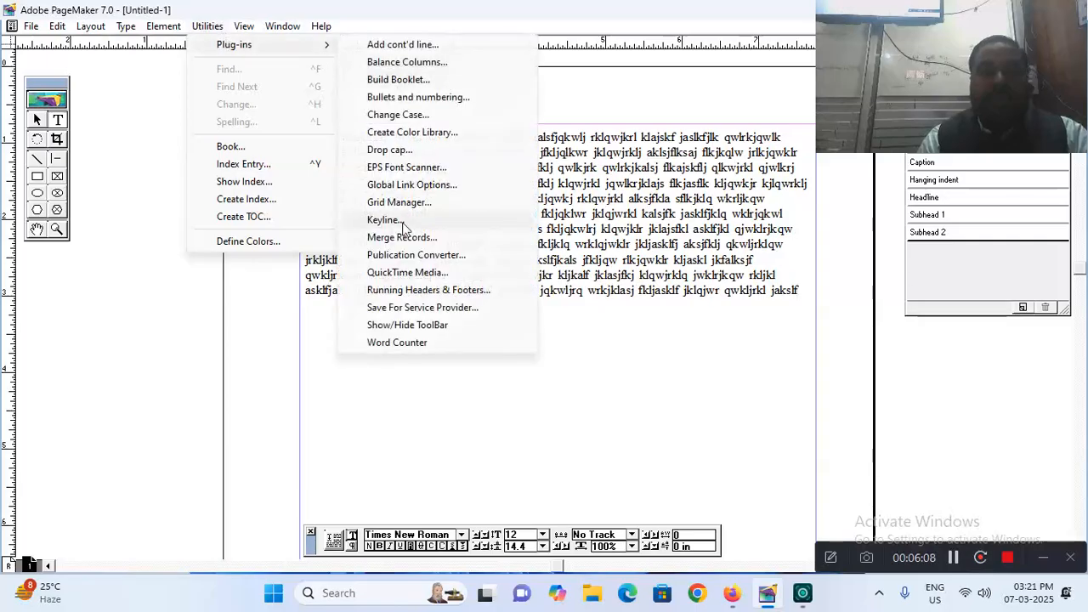
left_click(405, 325)
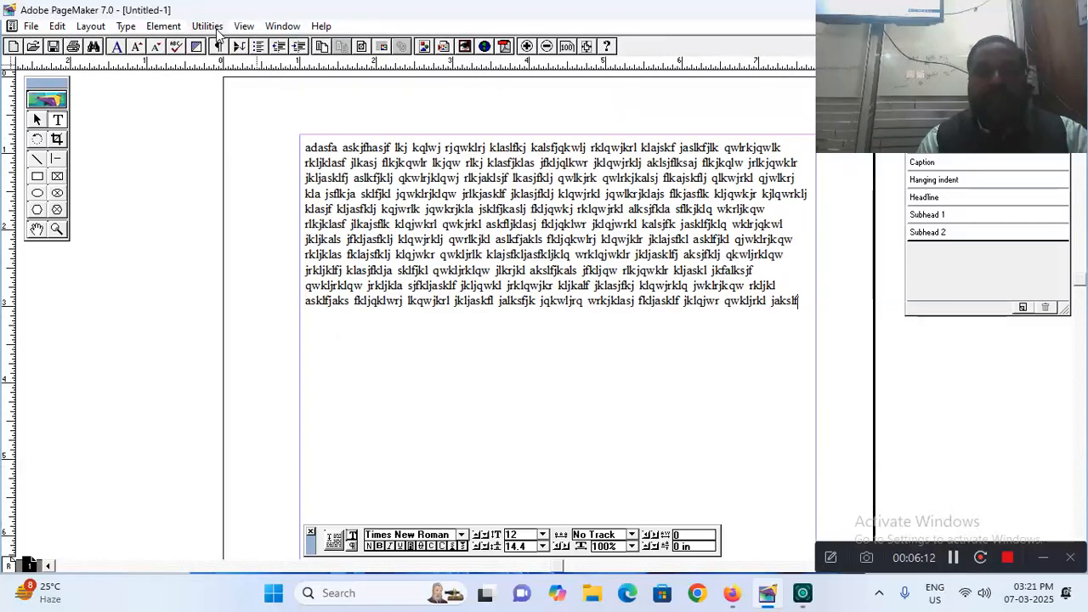
- Check the publication's character, word and paragraph counts with the Word Counter plug-in, then close it
left_click(212, 26)
mouse_move(236, 44)
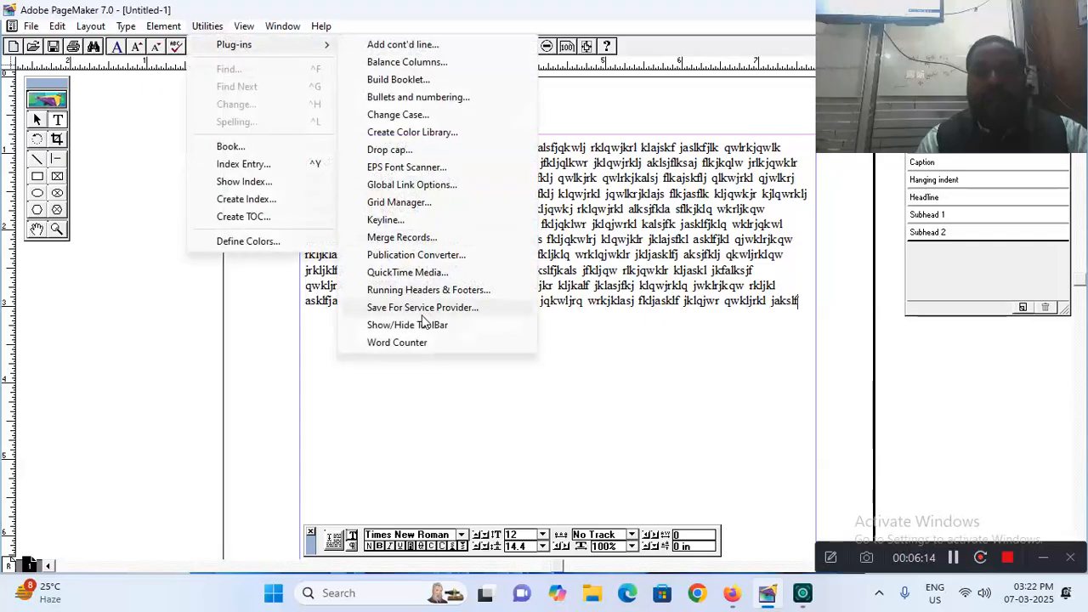
left_click(420, 344)
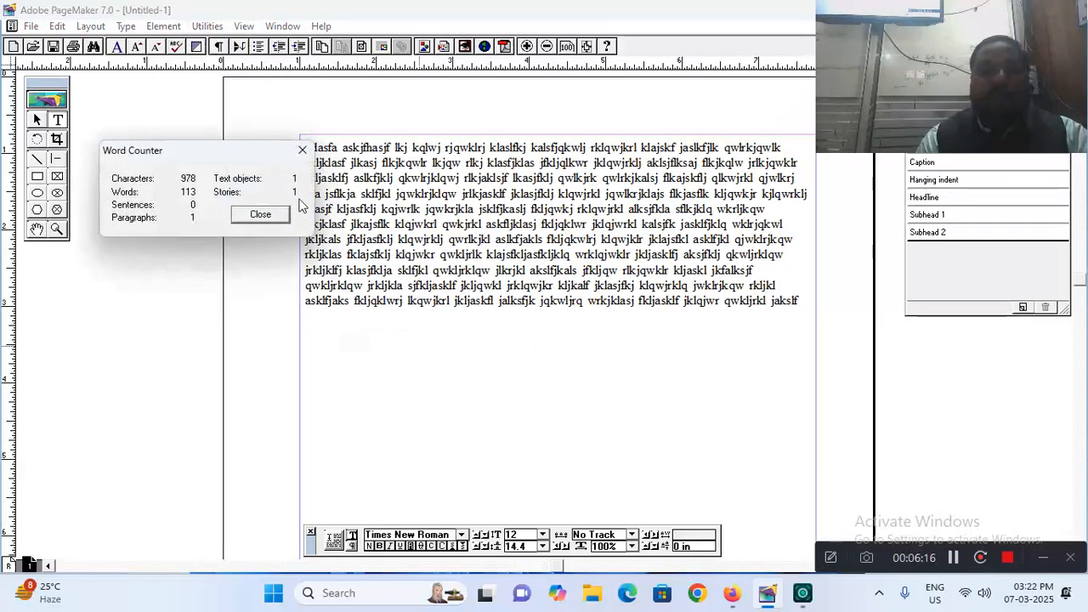
left_click_drag(235, 155, 218, 257)
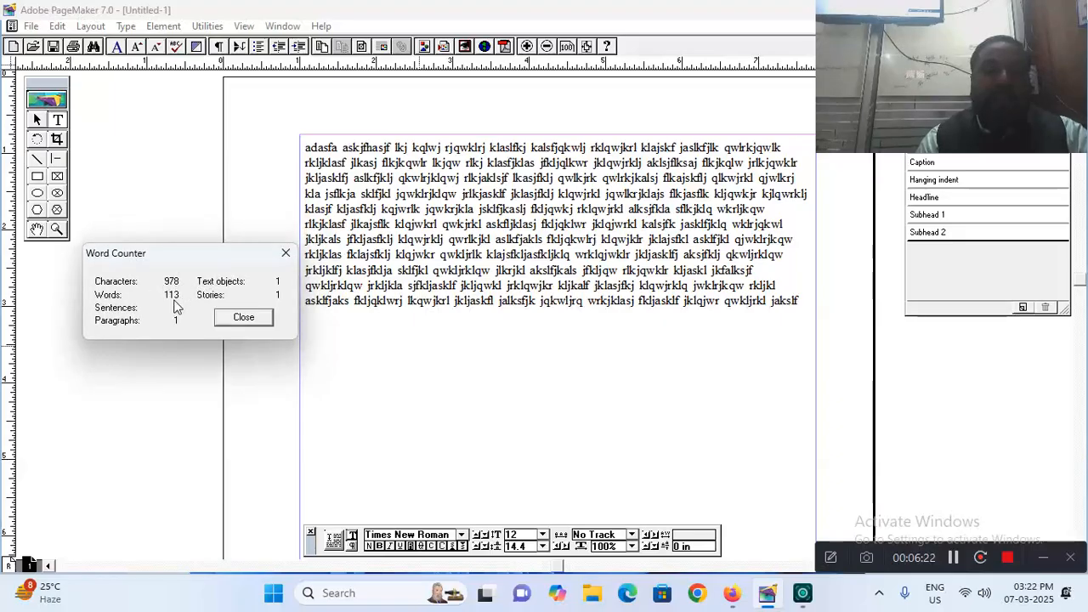
left_click(243, 318)
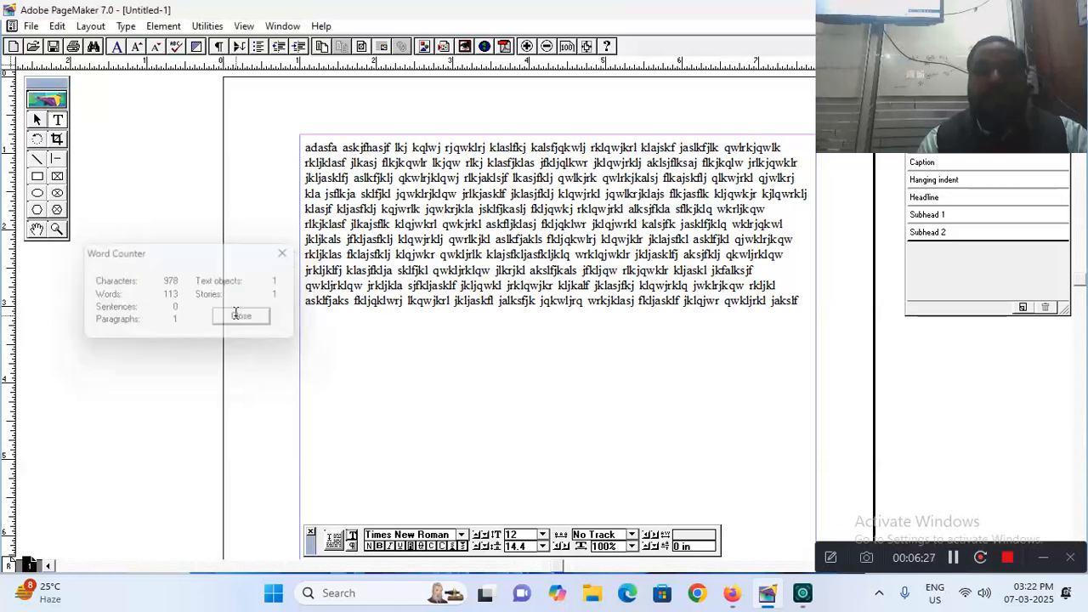
- Switch from the page layout to the story editor with the Edit Story command
left_click(207, 27)
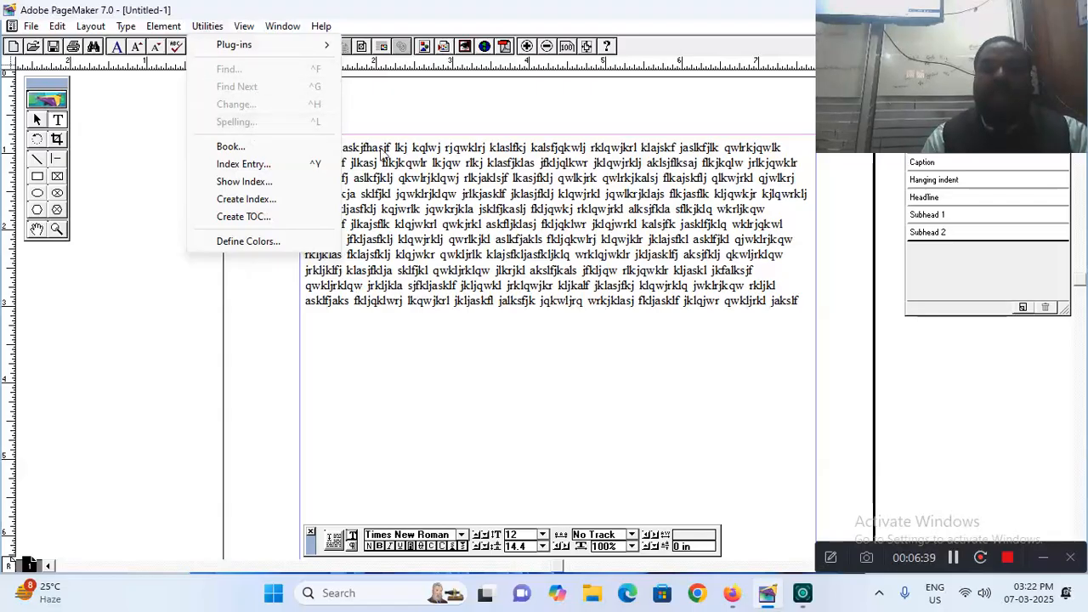
left_click(56, 25)
left_click(57, 25)
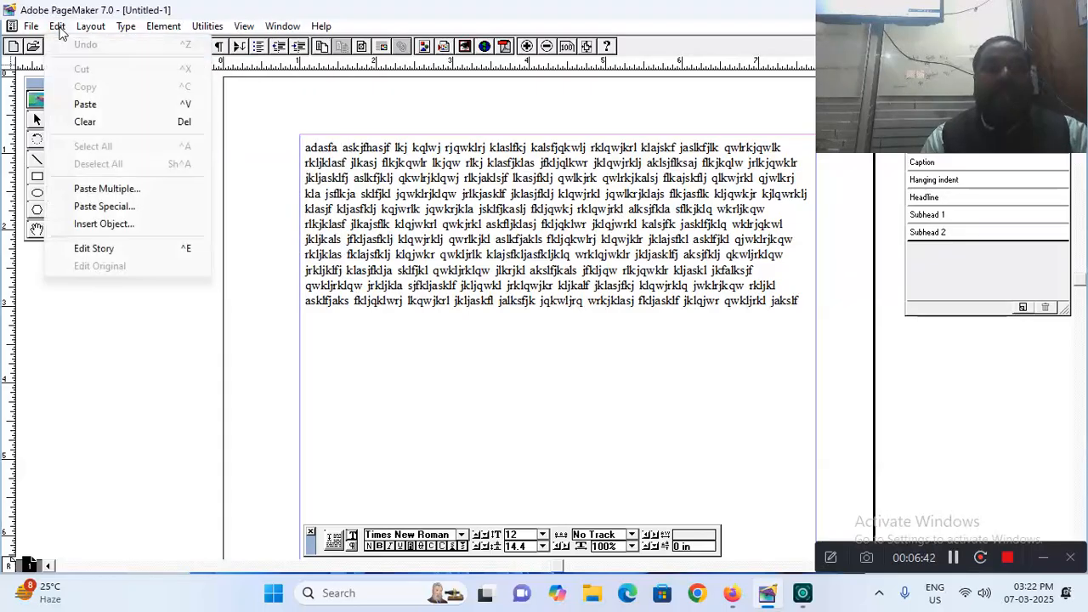
left_click(98, 252)
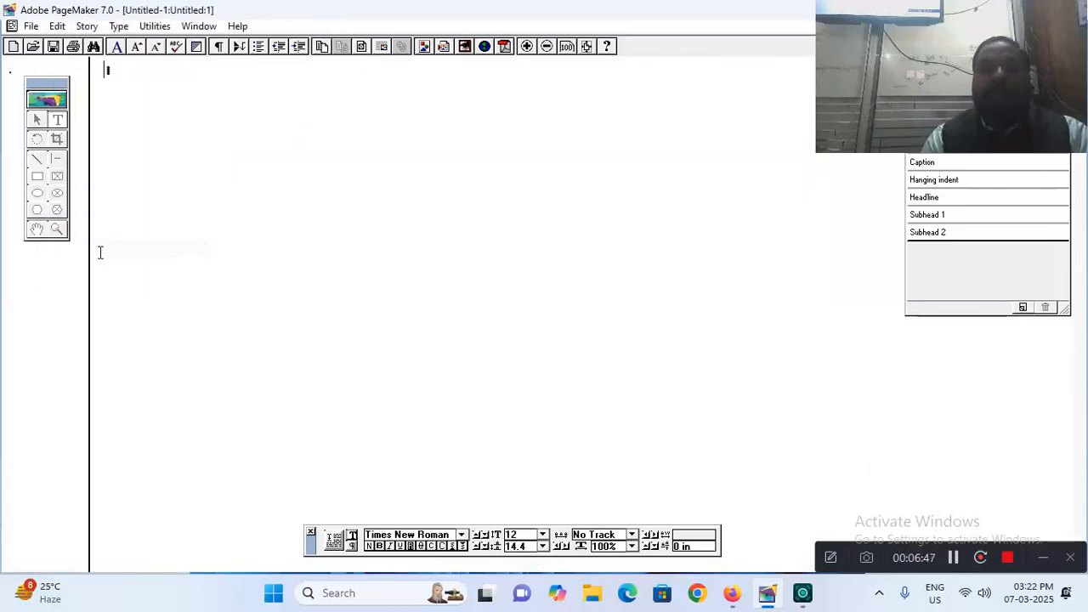
- Search all stories of the current publication for "w", step through several matches and close the Find dialog
left_click(158, 27)
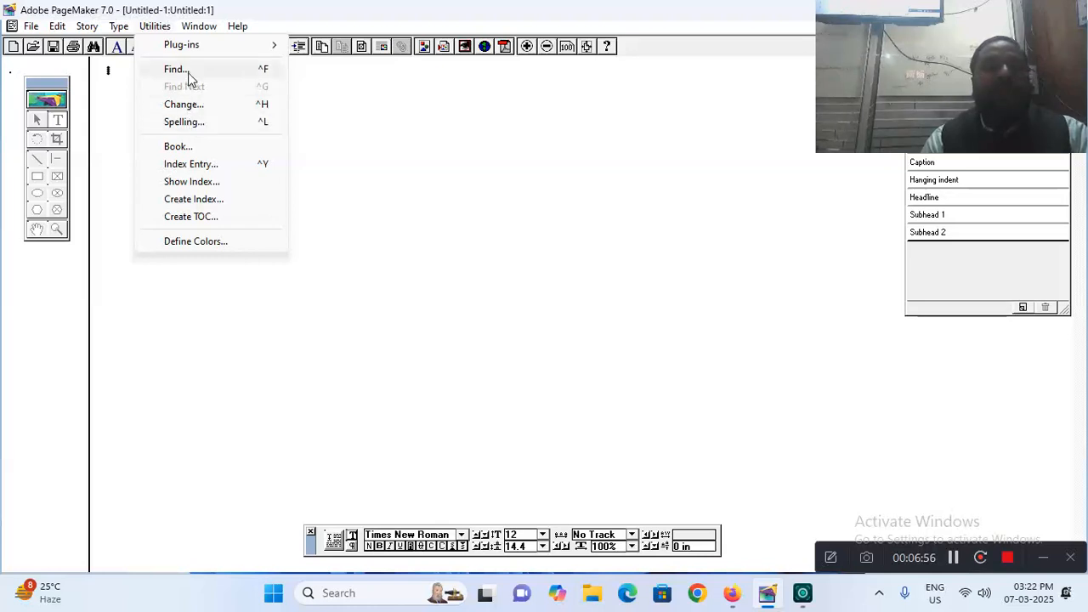
left_click(187, 70)
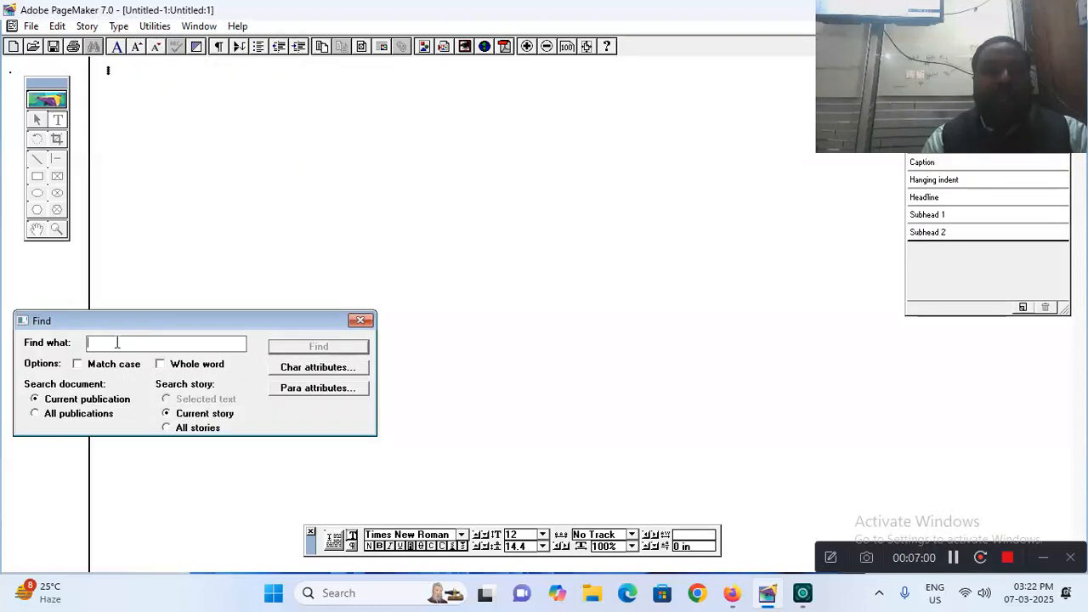
type("w")
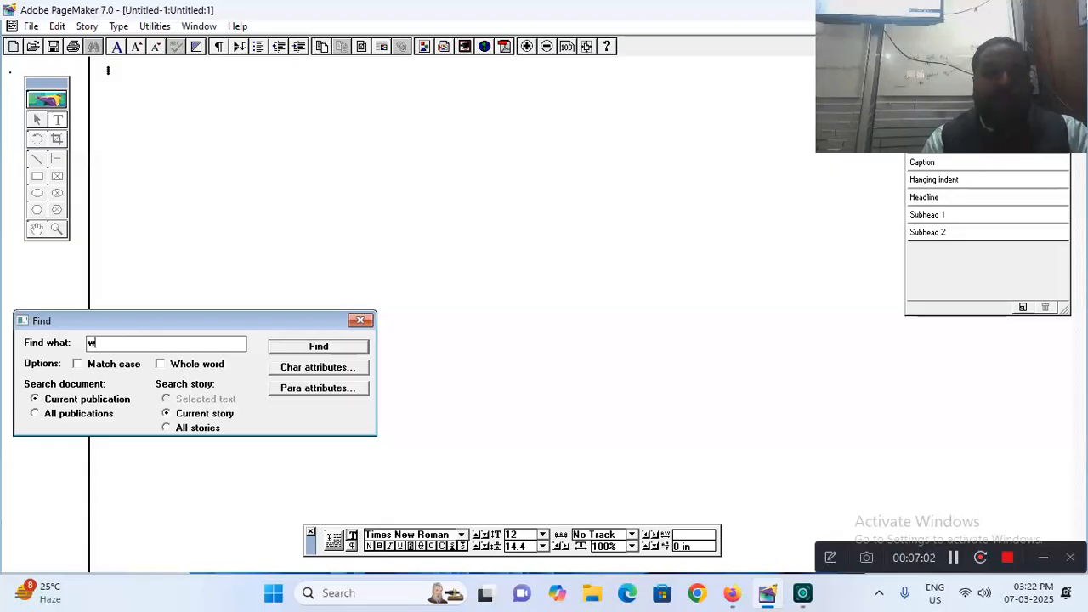
left_click(182, 426)
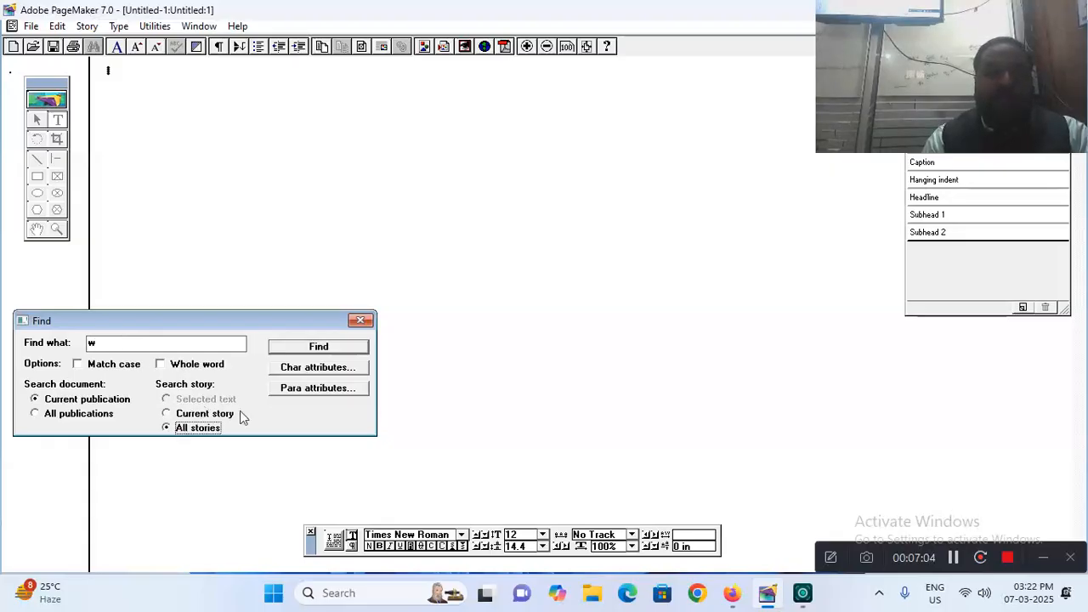
left_click(306, 348)
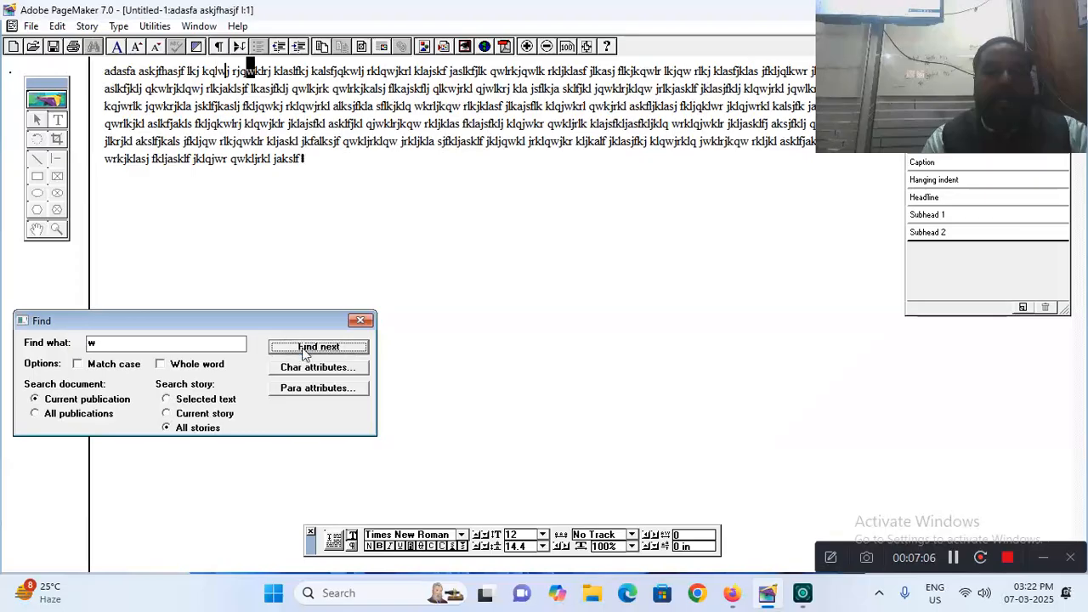
left_click(305, 349)
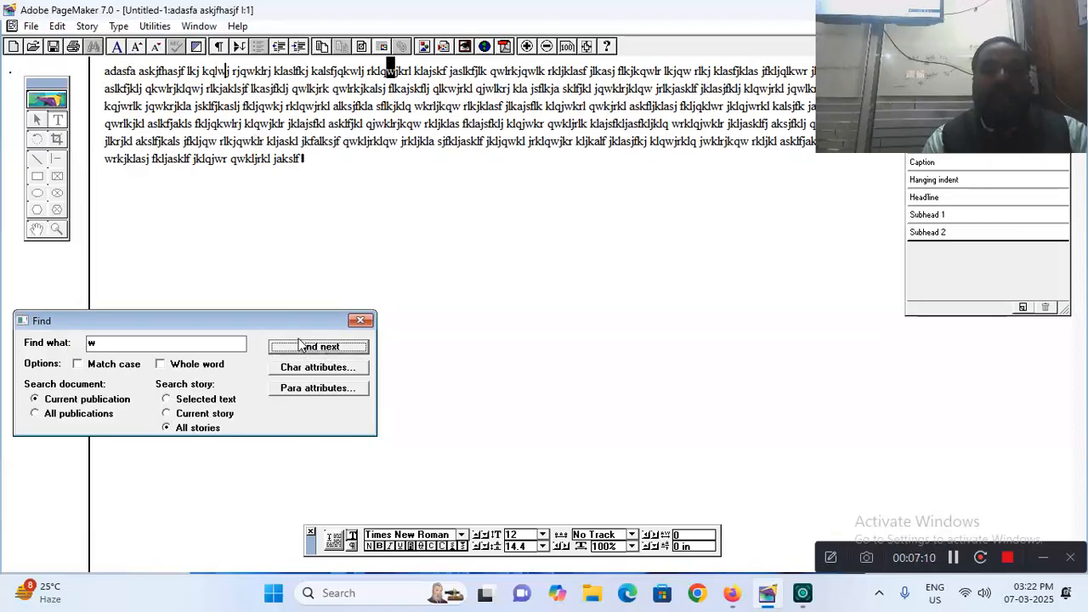
left_click(330, 355)
left_click(330, 356)
left_click(330, 355)
left_click(330, 356)
left_click(359, 320)
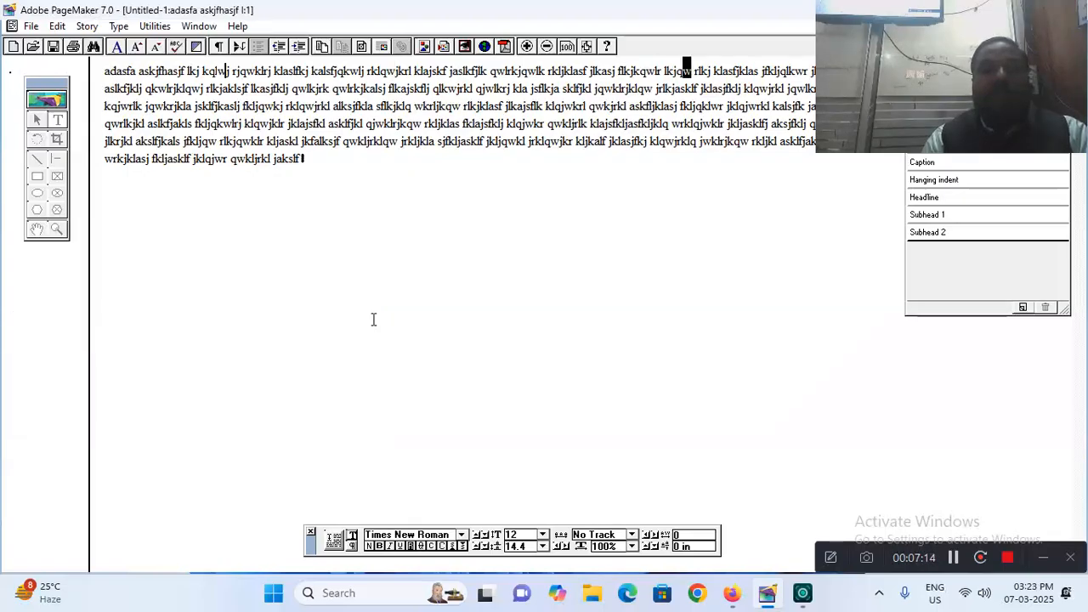
- Search the current story for "w", step through its matches one after another and close the Find dialog
left_click(157, 27)
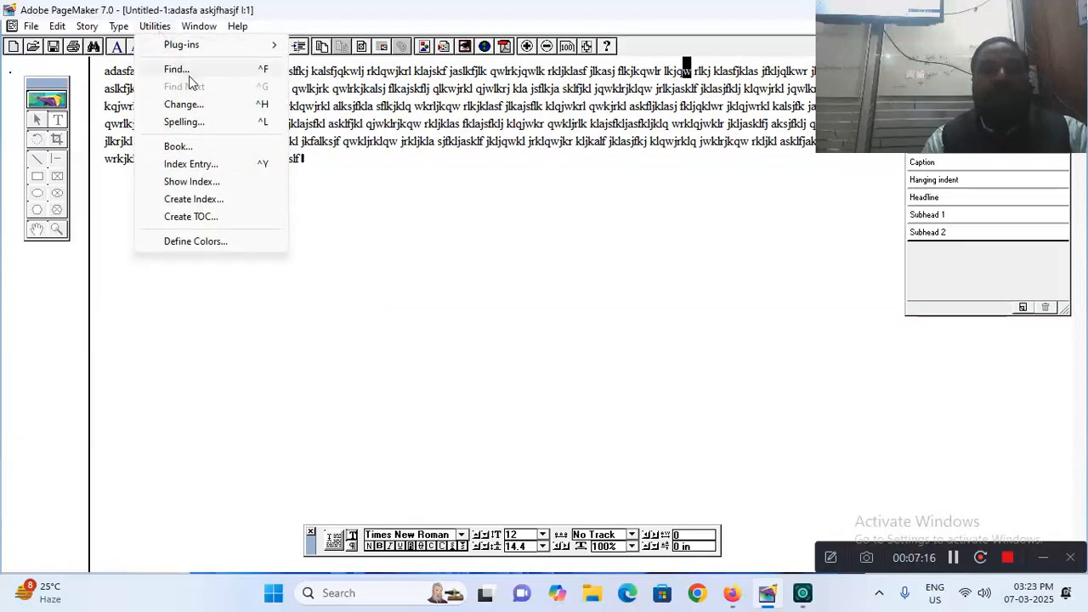
left_click(361, 90)
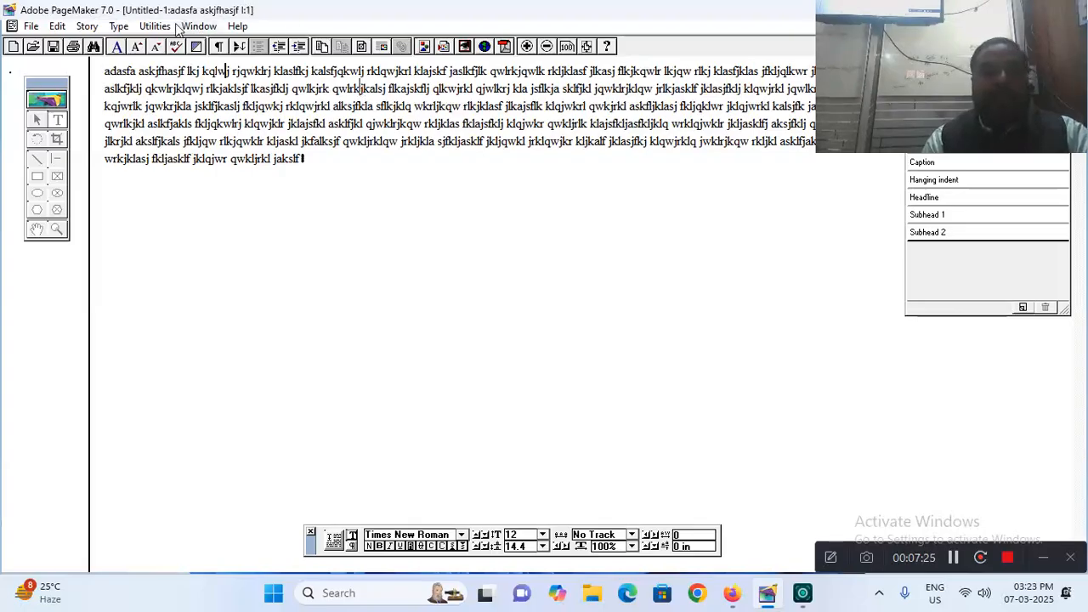
left_click(154, 26)
left_click(175, 71)
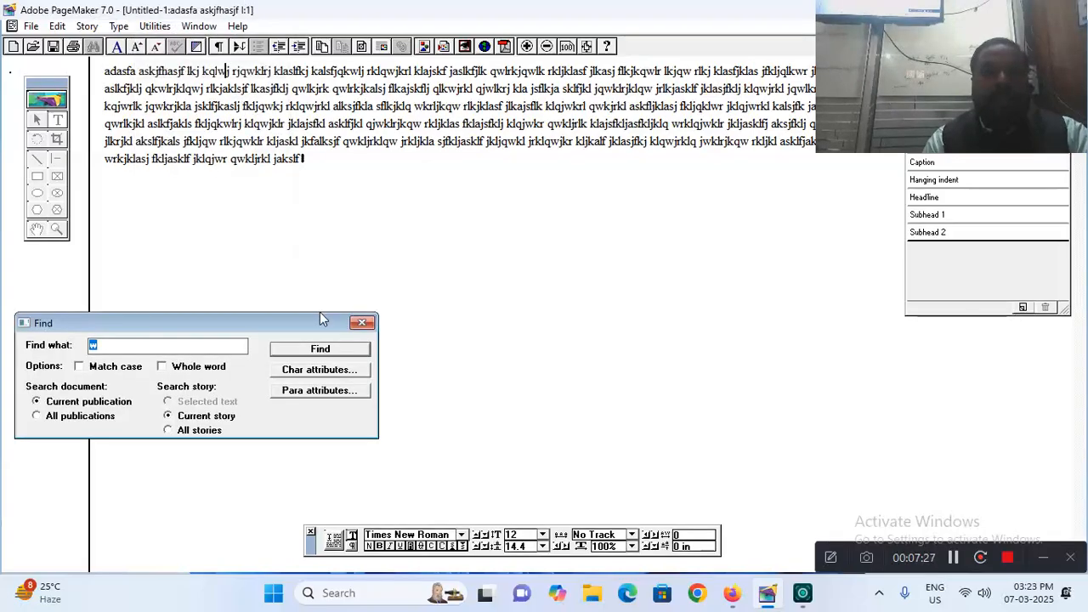
left_click(316, 357)
left_click(316, 350)
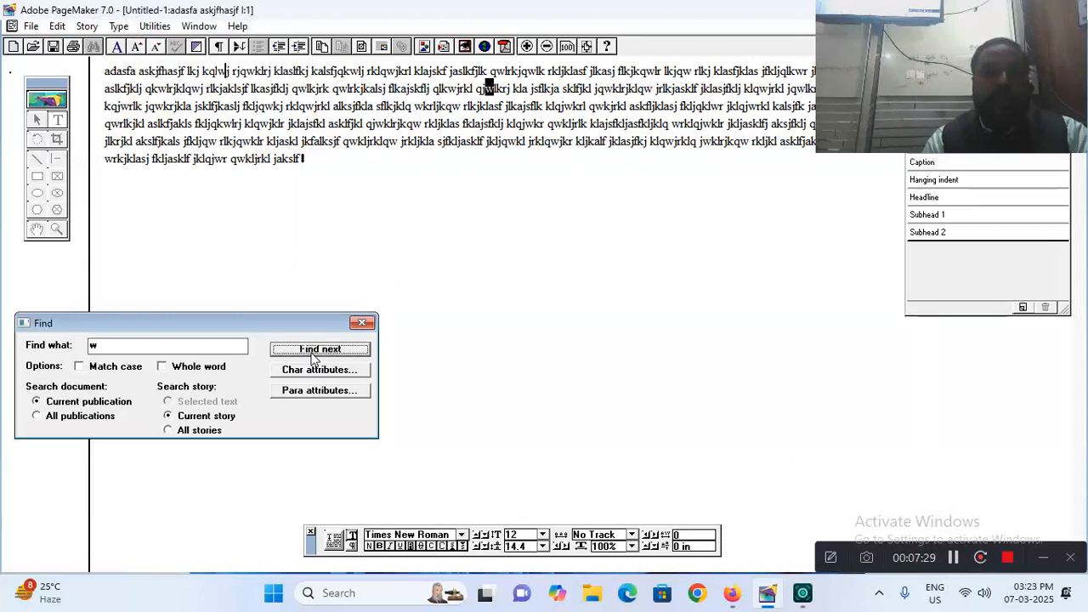
left_click(313, 356)
left_click(312, 356)
left_click(312, 356)
left_click(312, 356)
left_click(312, 356)
left_click(312, 356)
left_click(312, 356)
left_click(312, 357)
left_click(312, 357)
left_click(312, 356)
left_click(312, 356)
left_click(312, 356)
left_click(313, 356)
left_click(312, 356)
left_click(312, 357)
left_click(312, 356)
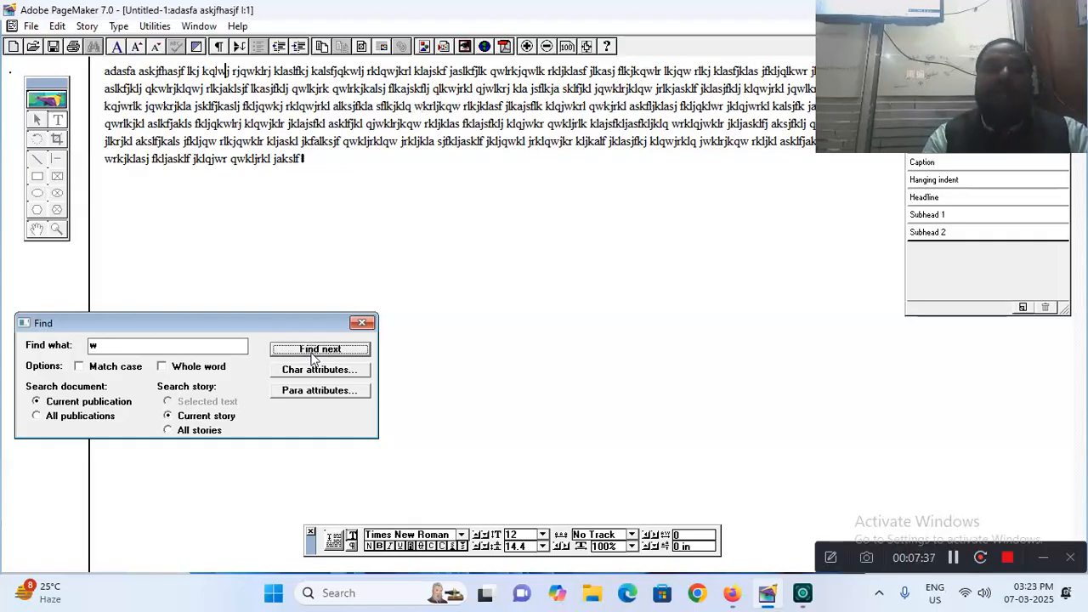
left_click(361, 324)
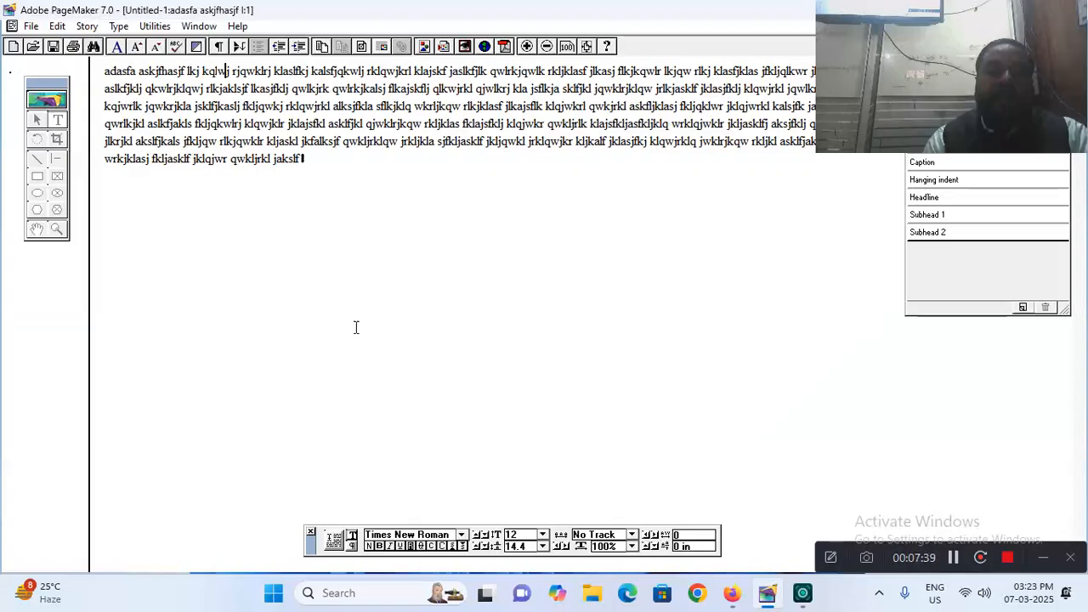
- Change every "w" to "C-TECH EDUCATION SHAHPUR" in all stories of the current publication and close the Change dialog
left_click(160, 27)
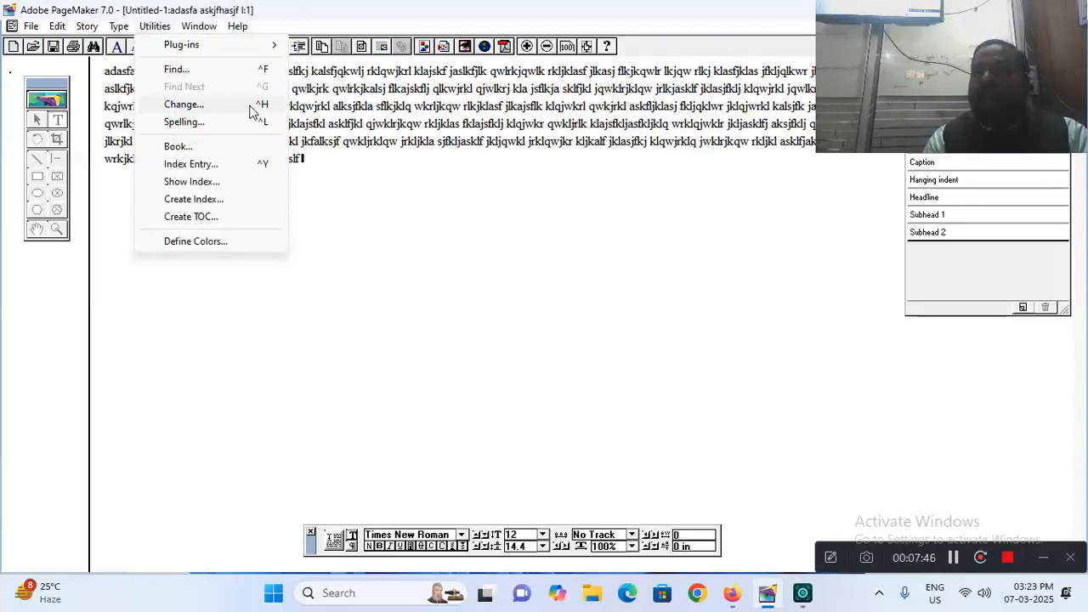
left_click(184, 103)
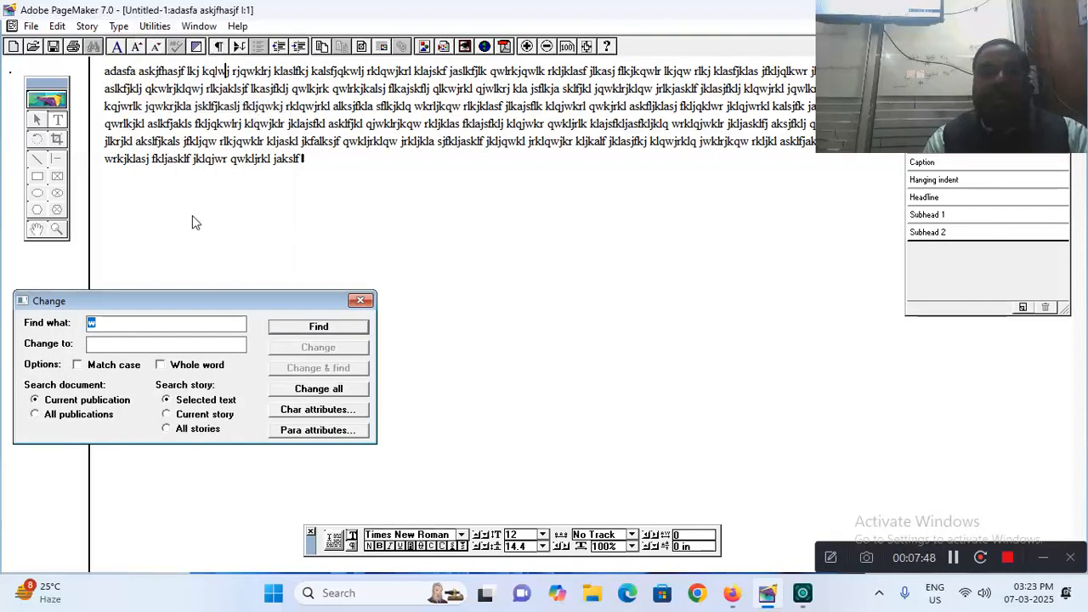
left_click(105, 343)
type("C-")
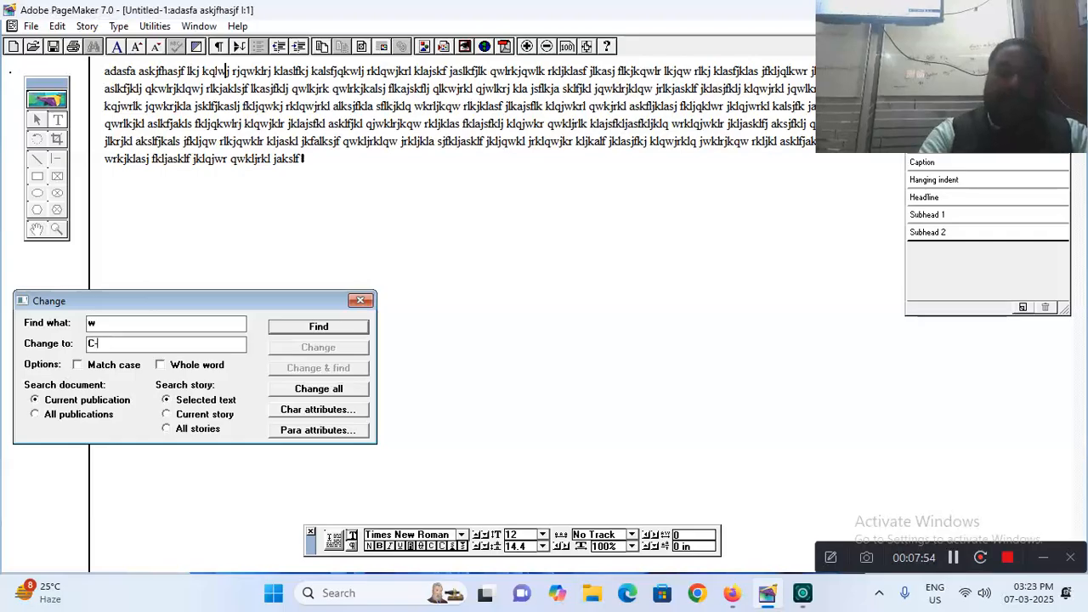
type("TECH EDUCATION SHAH")
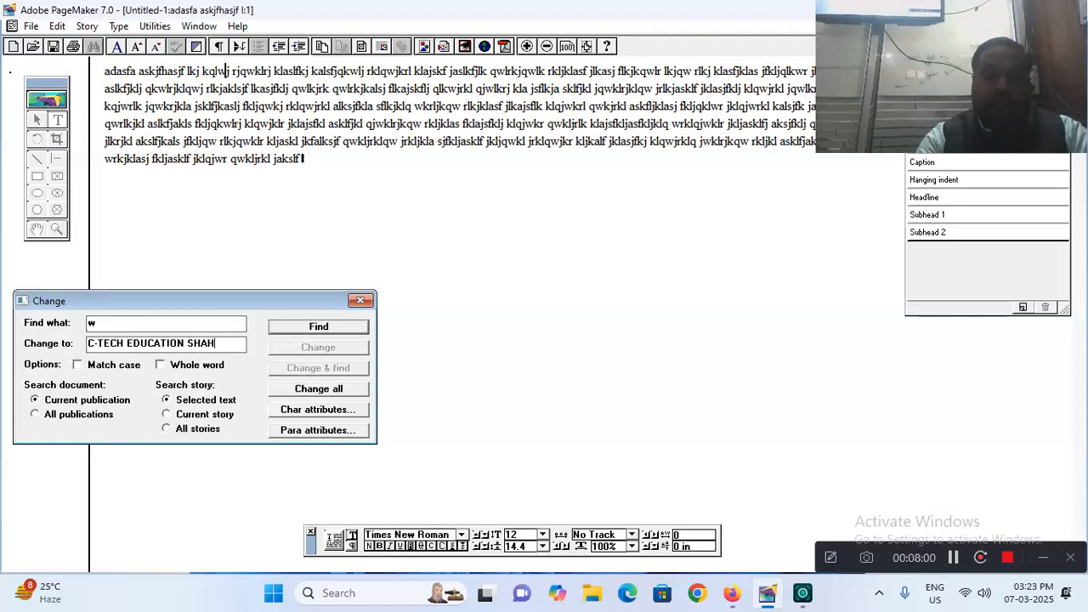
type("PUR")
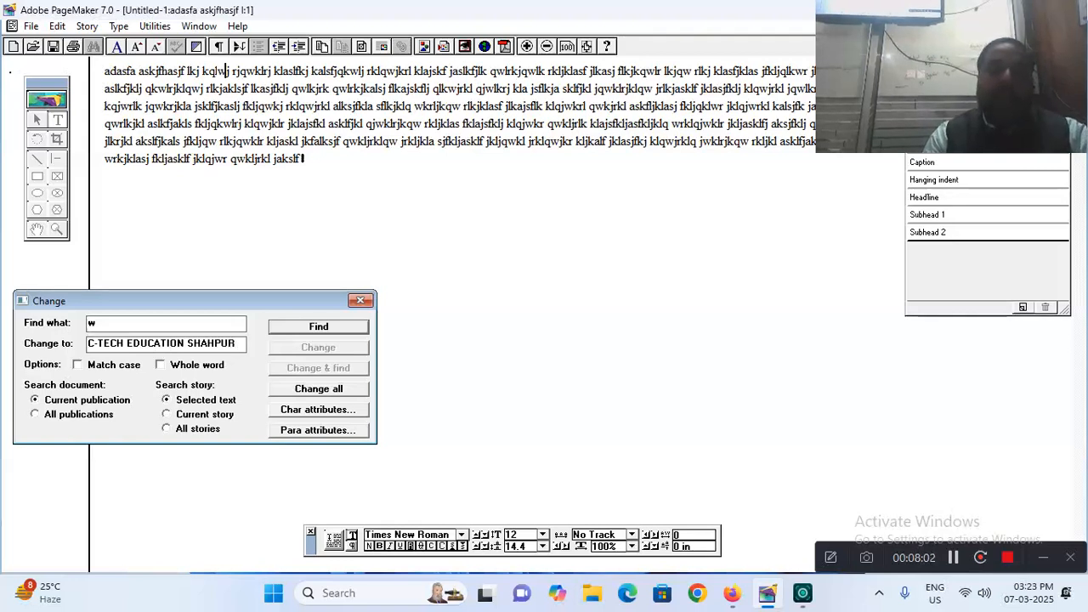
left_click(174, 430)
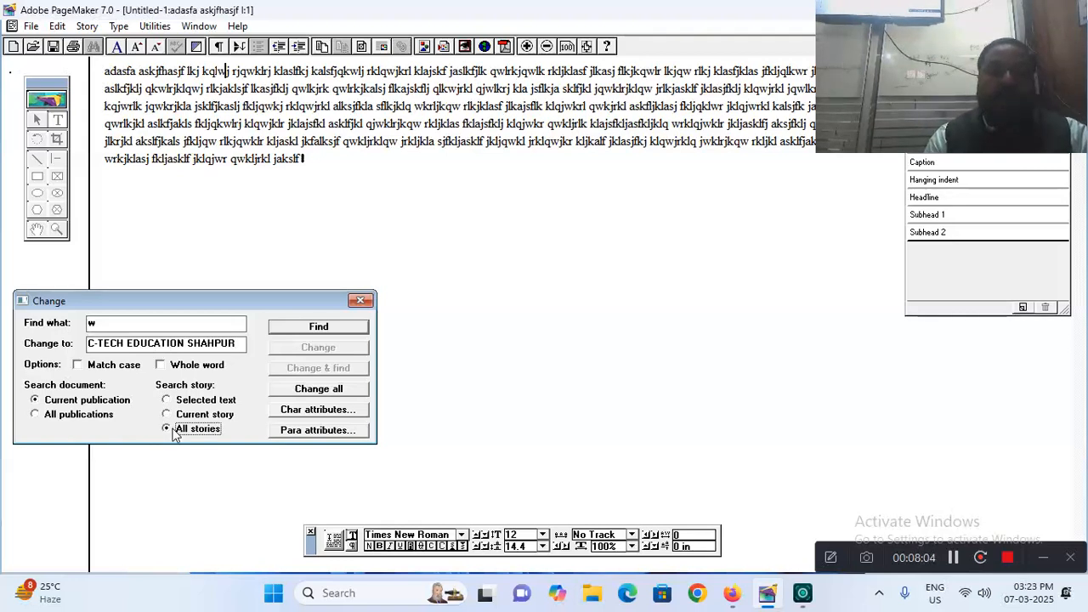
left_click(295, 396)
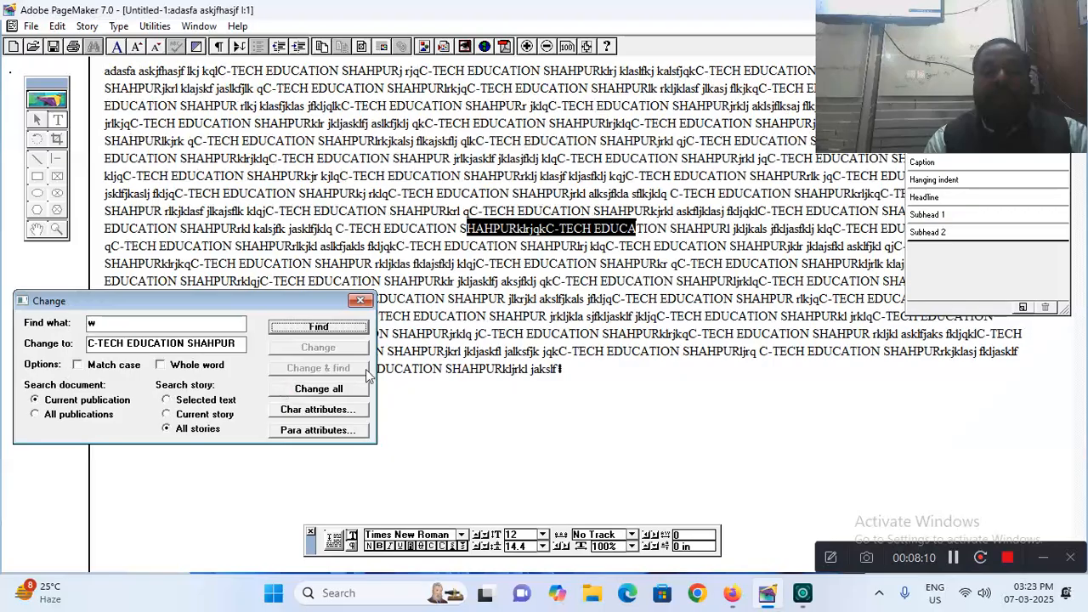
left_click(366, 301)
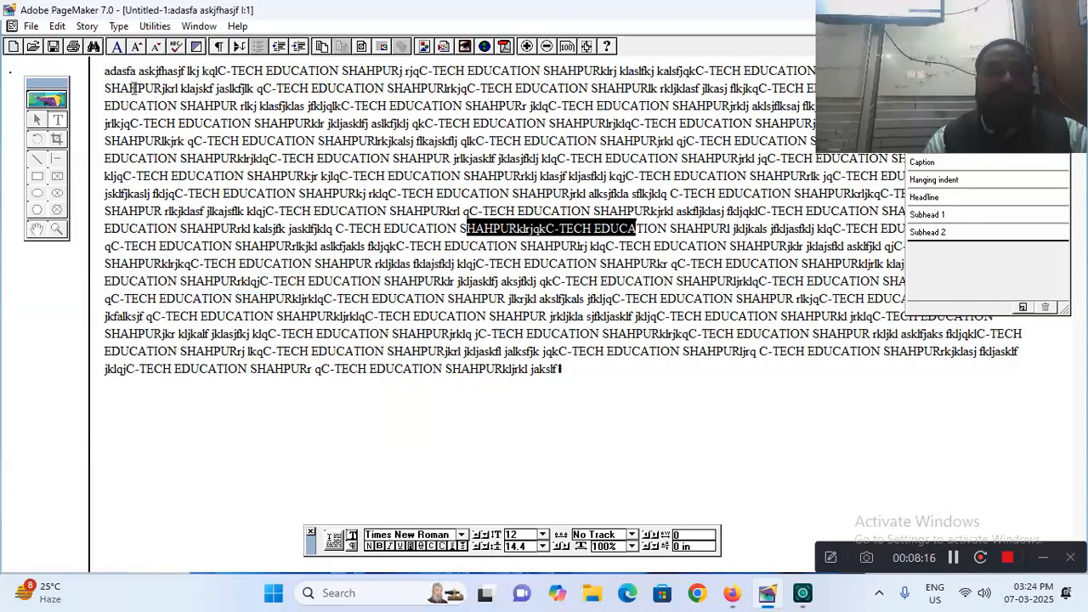
- Try to run the spelling check on all stories of the current publication, then close the Spelling dialog
left_click(155, 28)
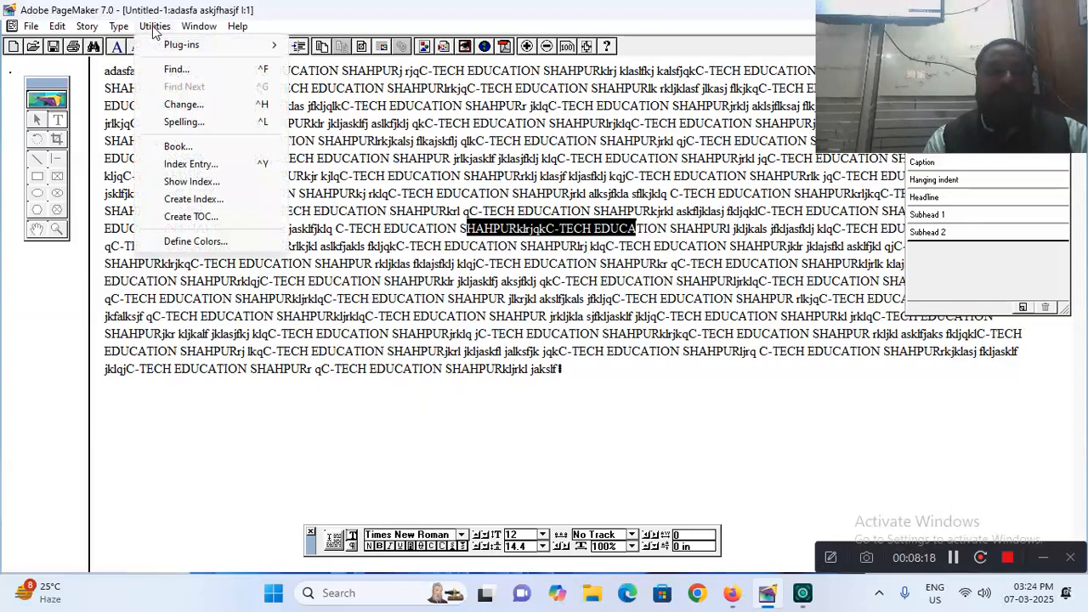
left_click(183, 122)
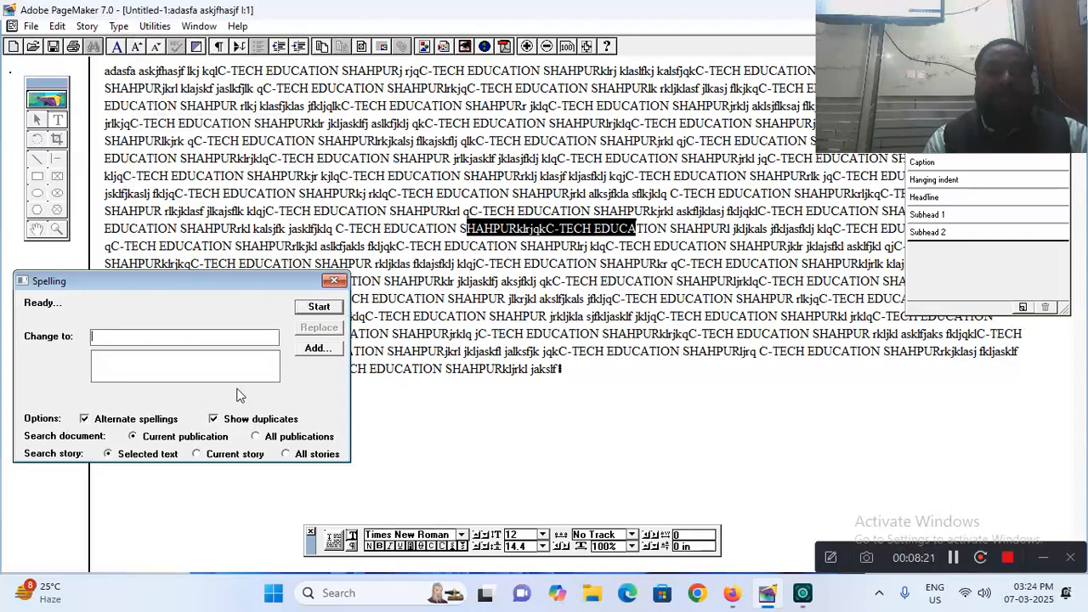
left_click(287, 455)
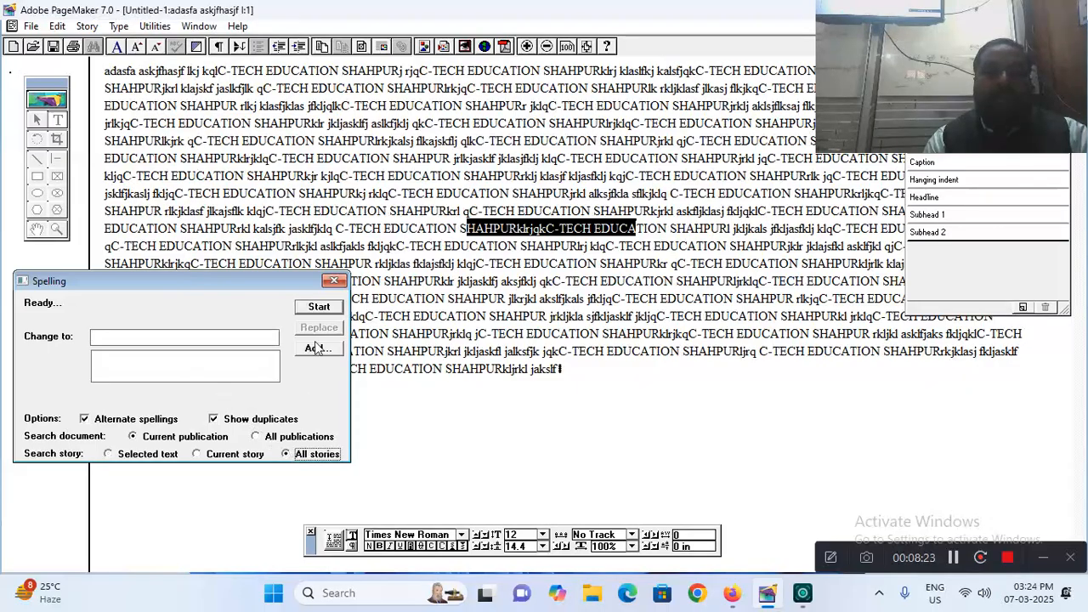
left_click(318, 308)
left_click(318, 308)
left_click(318, 308)
left_click(318, 308)
left_click(318, 308)
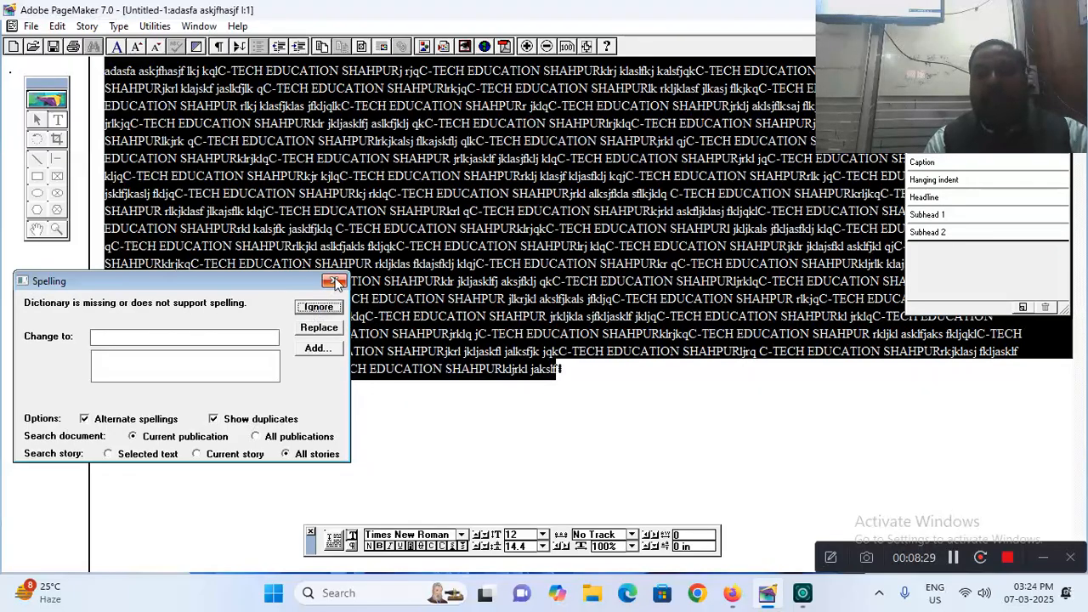
left_click(335, 282)
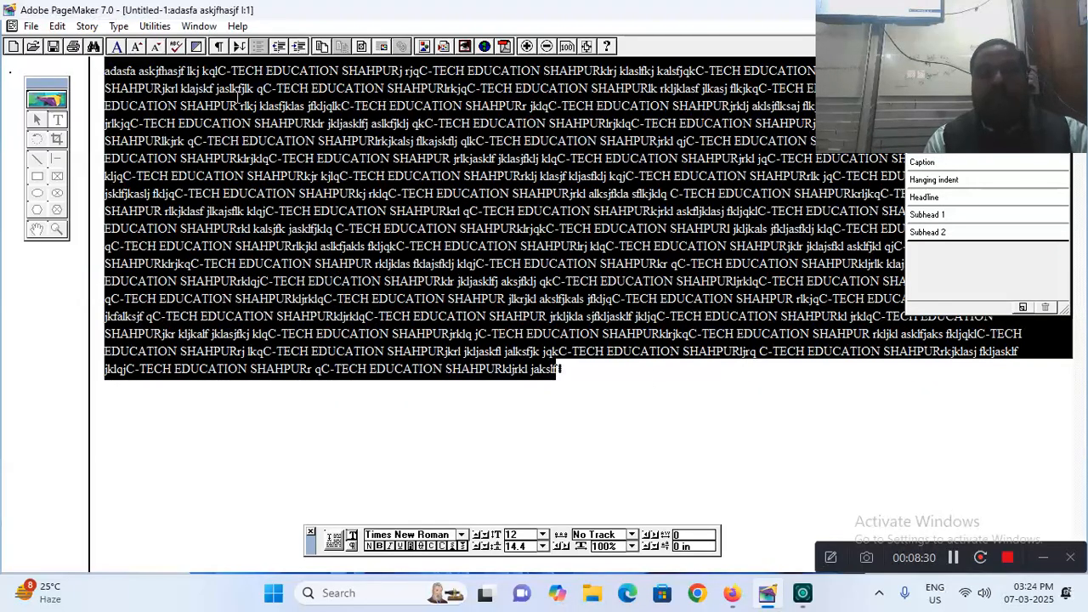
- Change every "C-TECH EDUCATION SHAHPUR" back to "w" in all stories and close the Change dialog
left_click(156, 25)
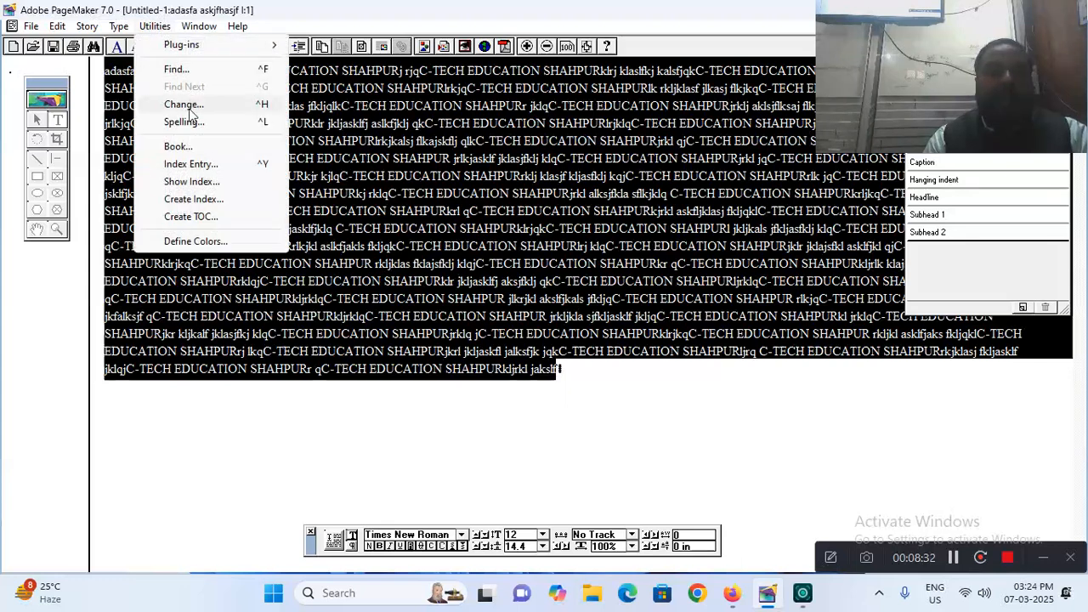
left_click(186, 105)
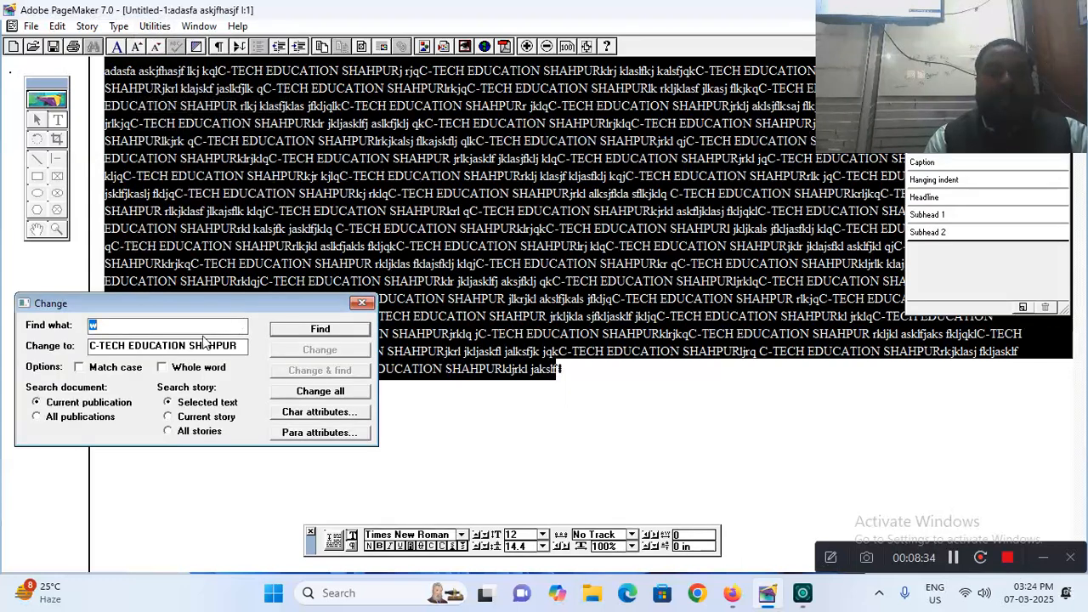
left_click_drag(244, 347, 64, 350)
key("ctrl+c")
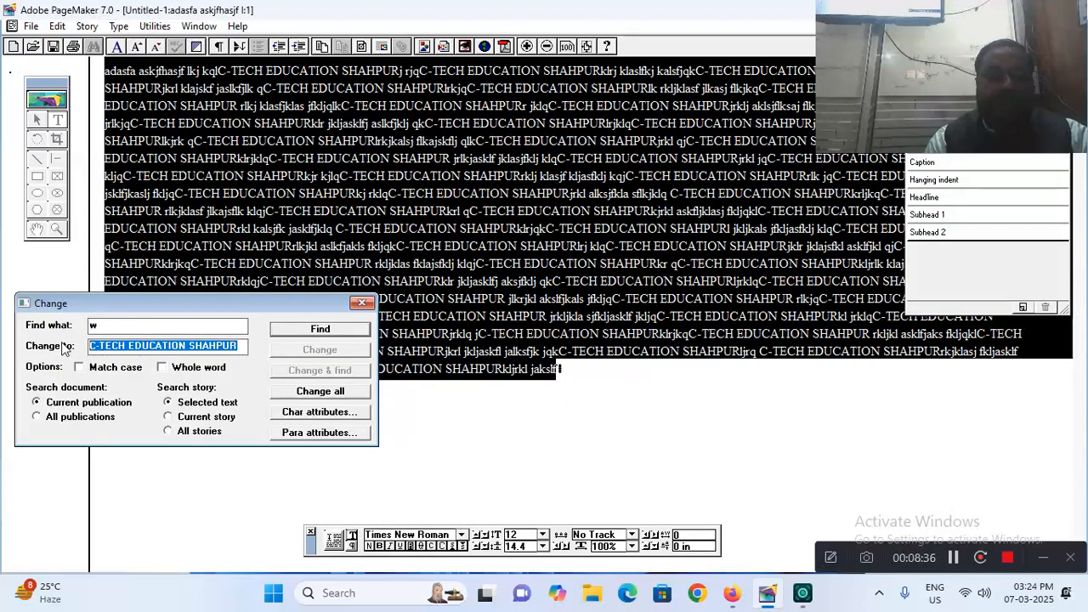
key("BackSpace")
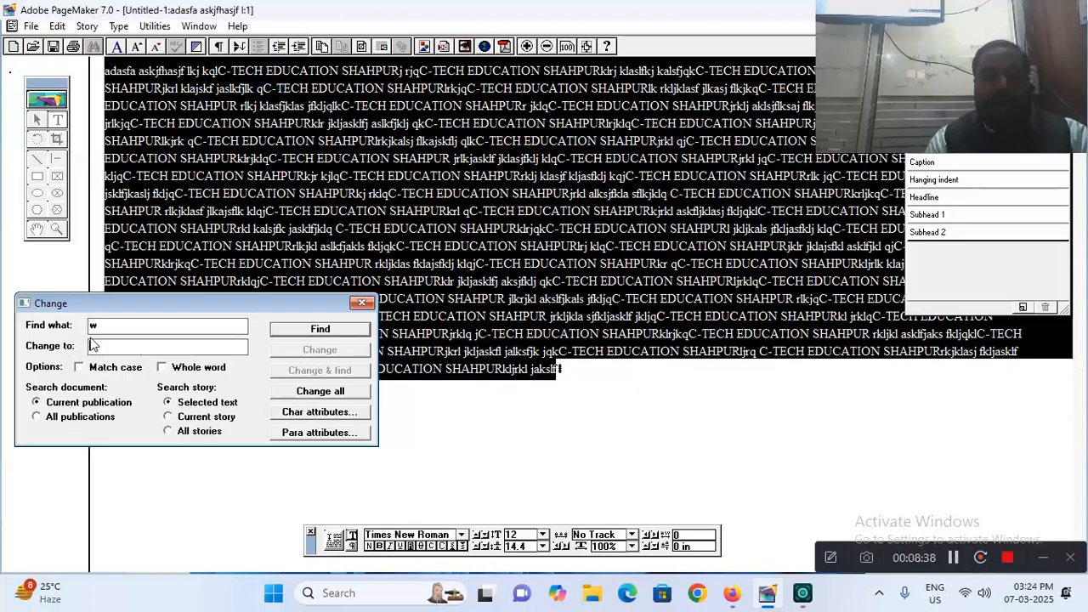
double_click(93, 326)
key("ctrl+v")
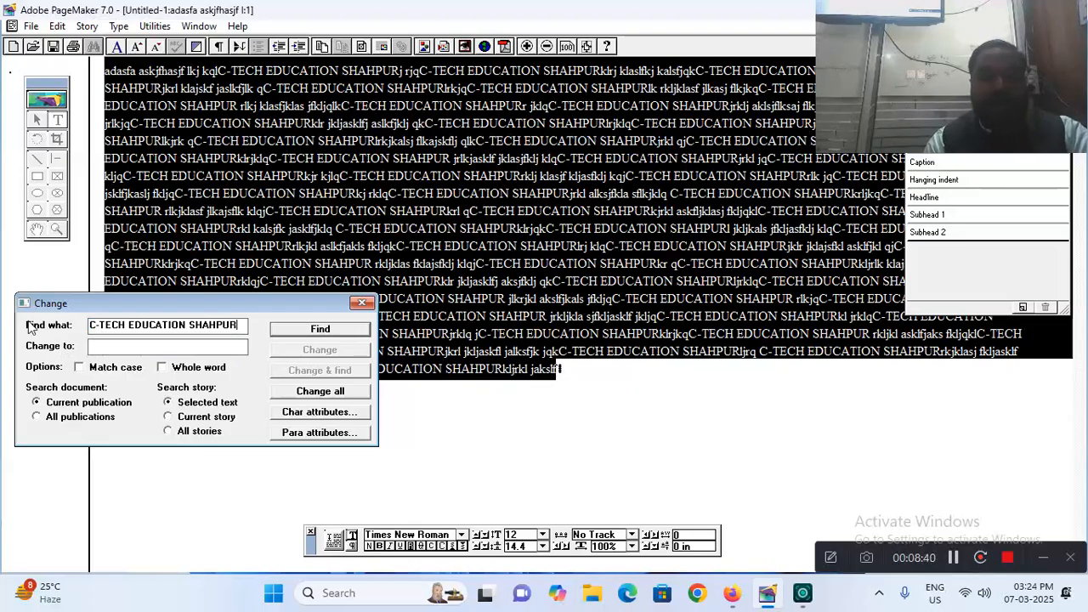
left_click(95, 347)
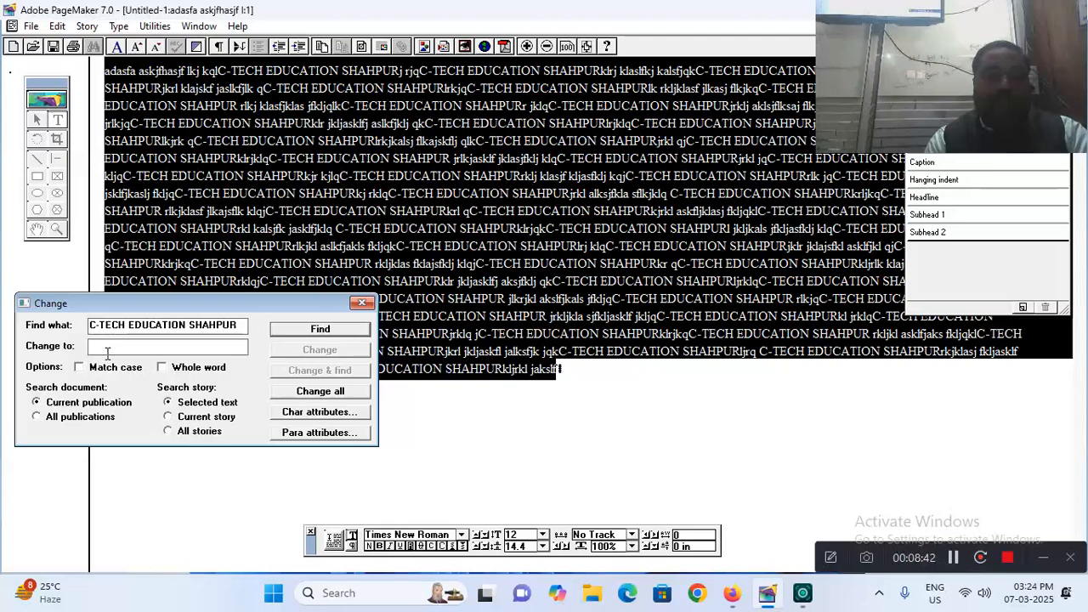
left_click(184, 431)
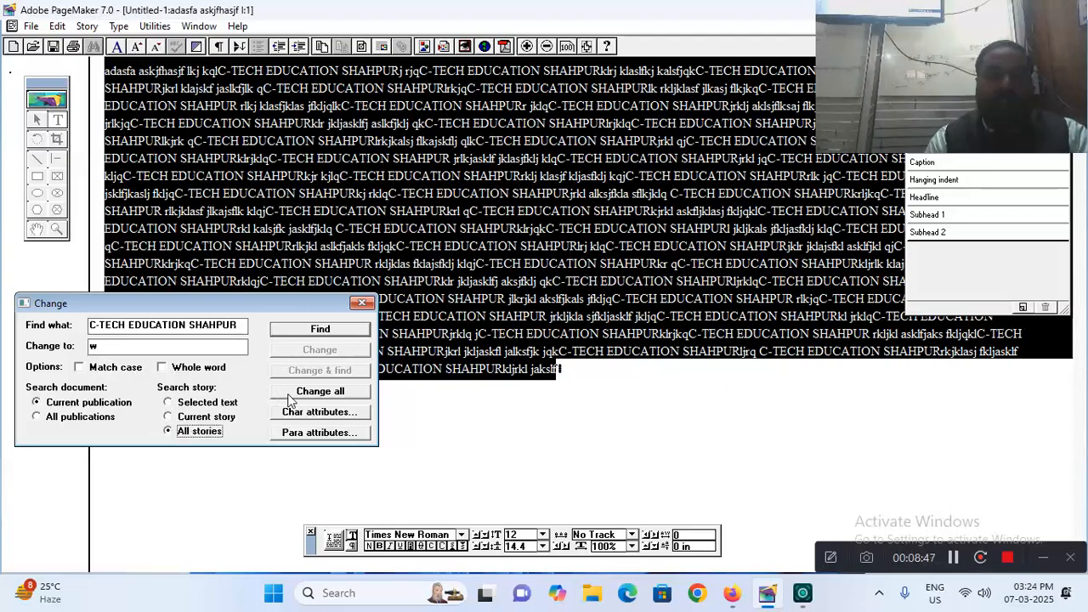
left_click(314, 392)
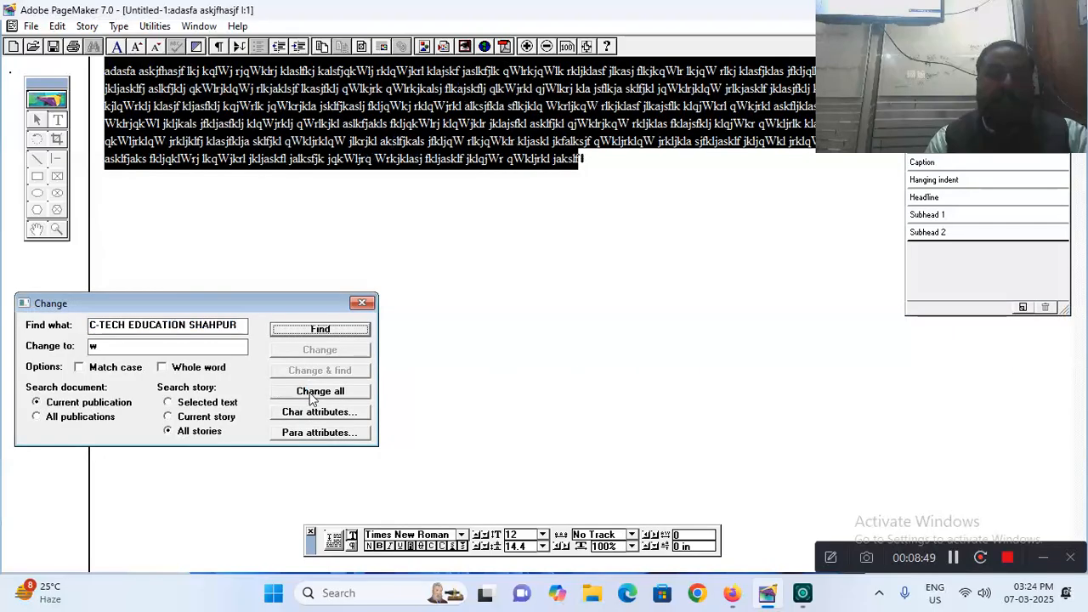
left_click(362, 304)
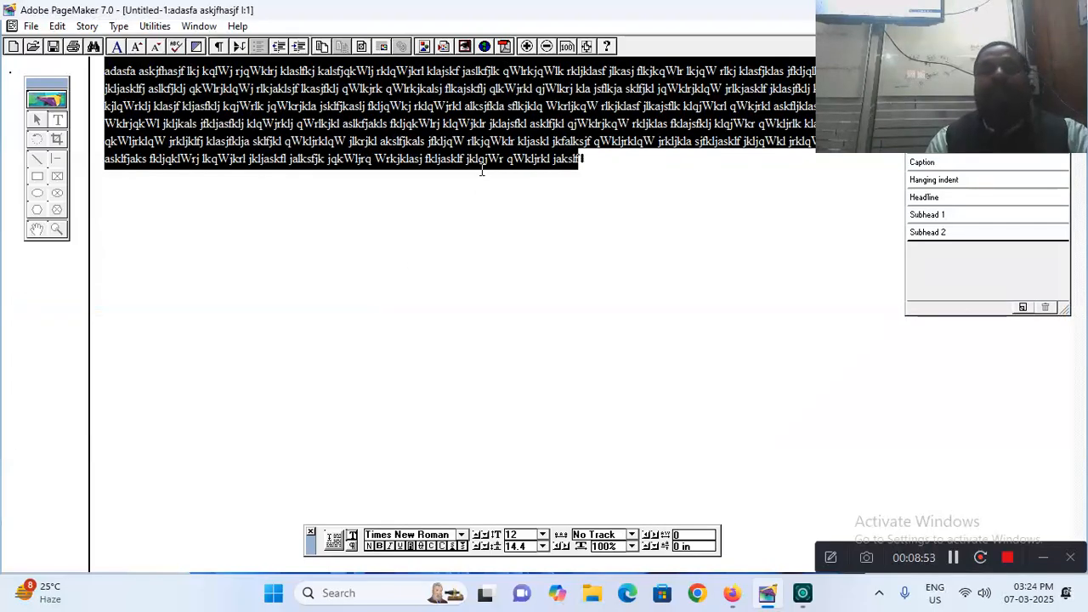
- Switch from the story editor to the page layout with the Edit Layout command
left_click(162, 29)
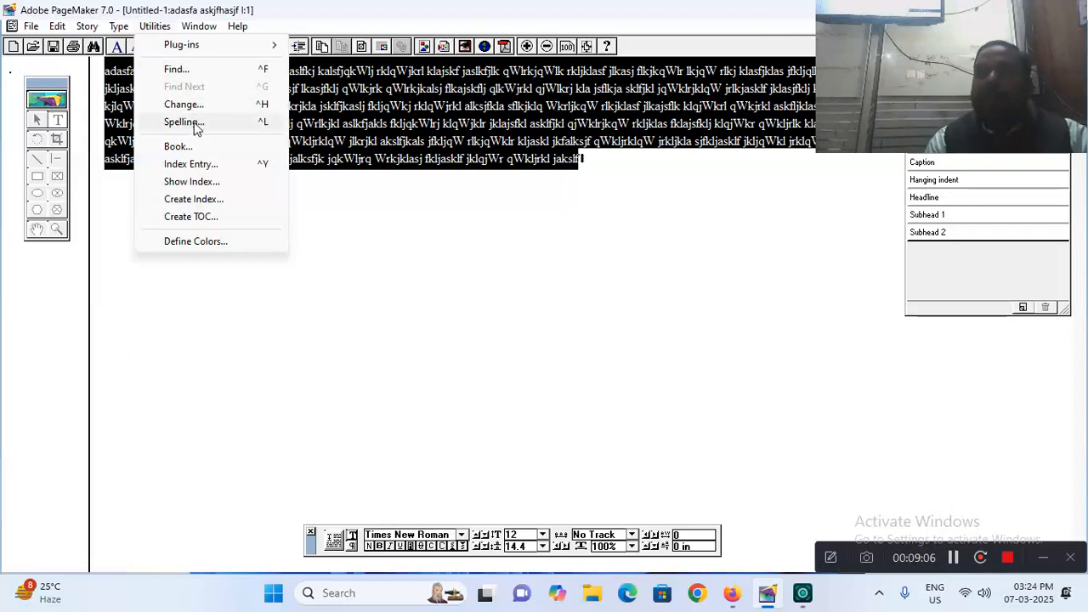
mouse_move(57, 28)
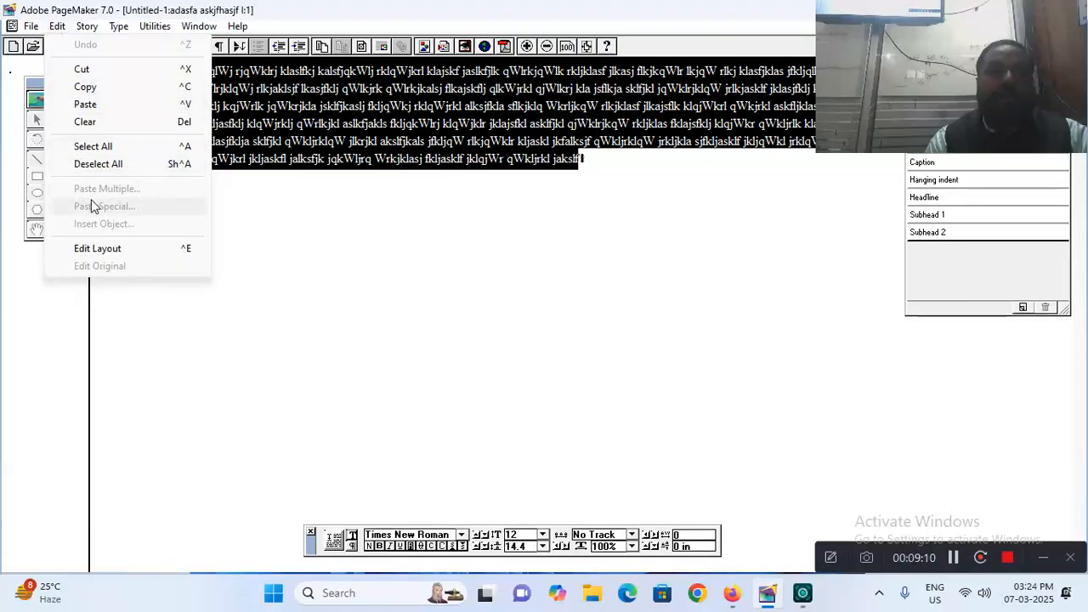
left_click(100, 250)
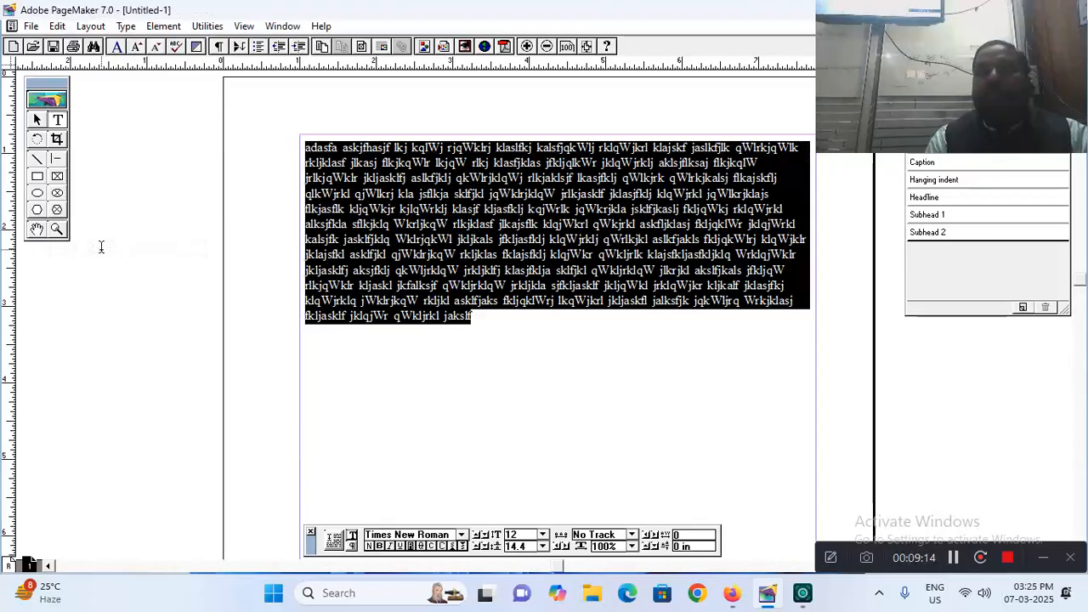
- Check the availability of Find, Change and Spelling in layout view, then return to the story editor with Edit Story
left_click(204, 29)
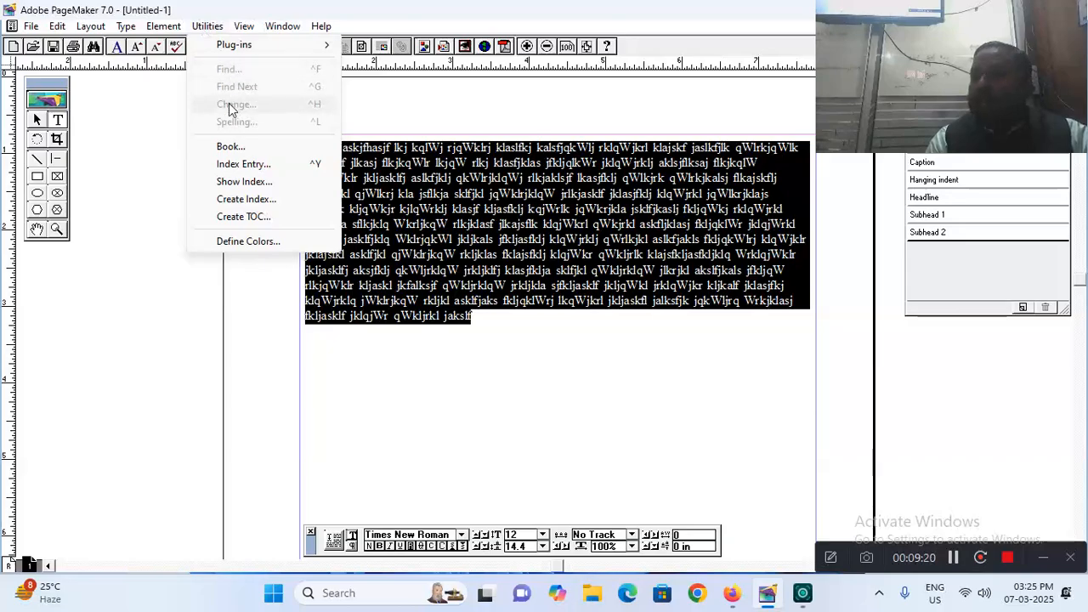
mouse_move(57, 27)
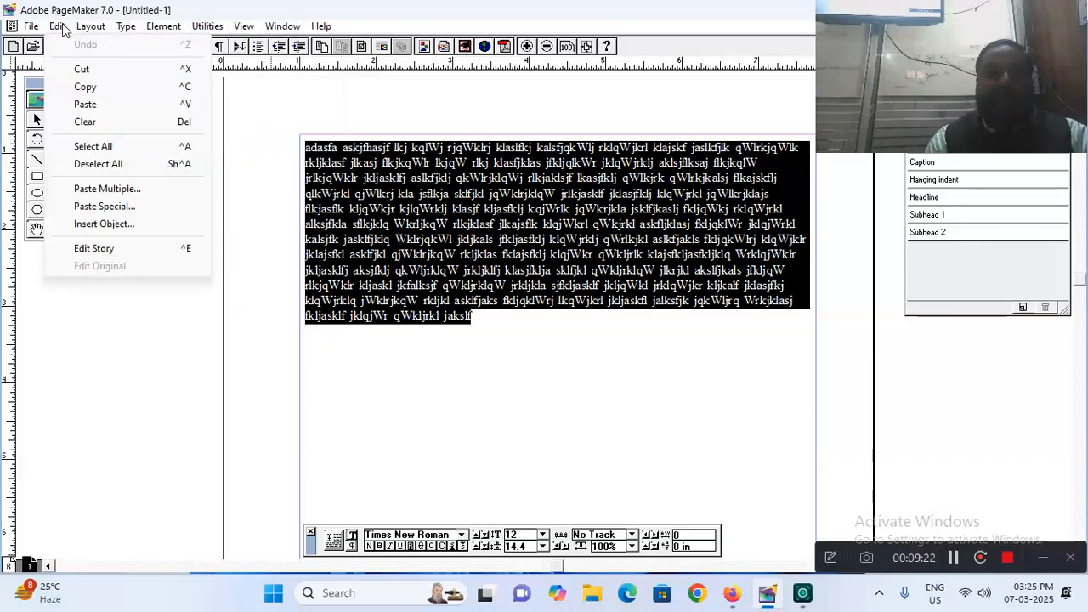
left_click(96, 249)
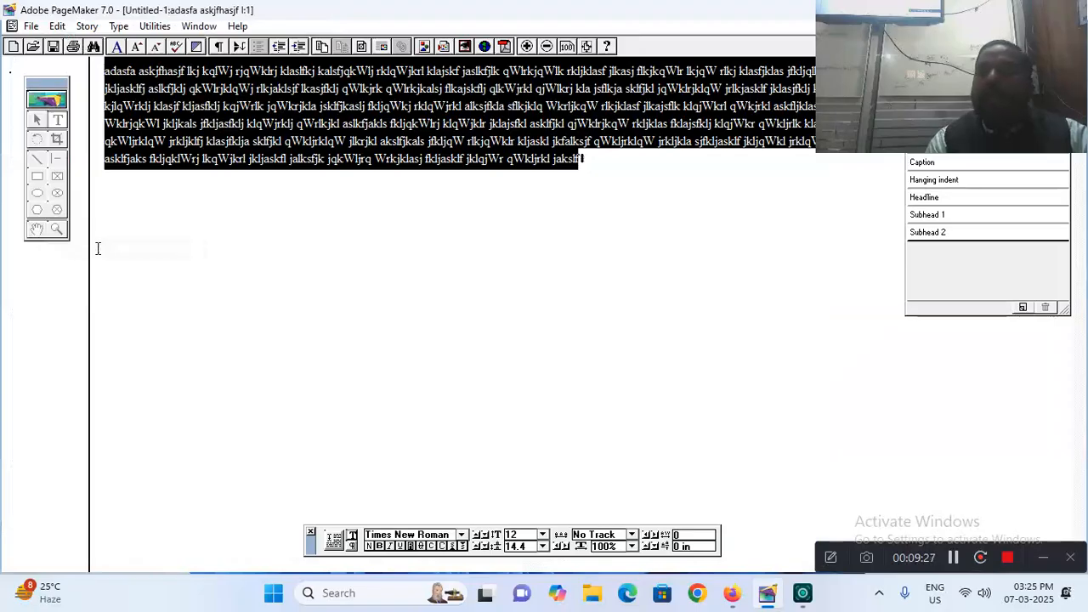
- Switch back to the page layout with Edit Layout and review which Utilities commands are available there
left_click(57, 28)
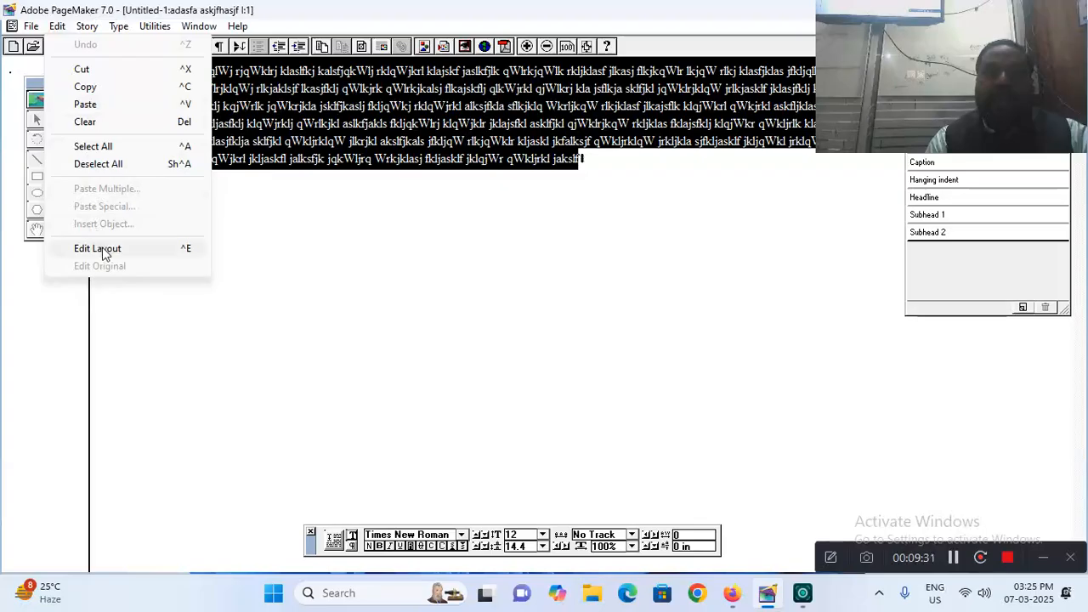
left_click(101, 249)
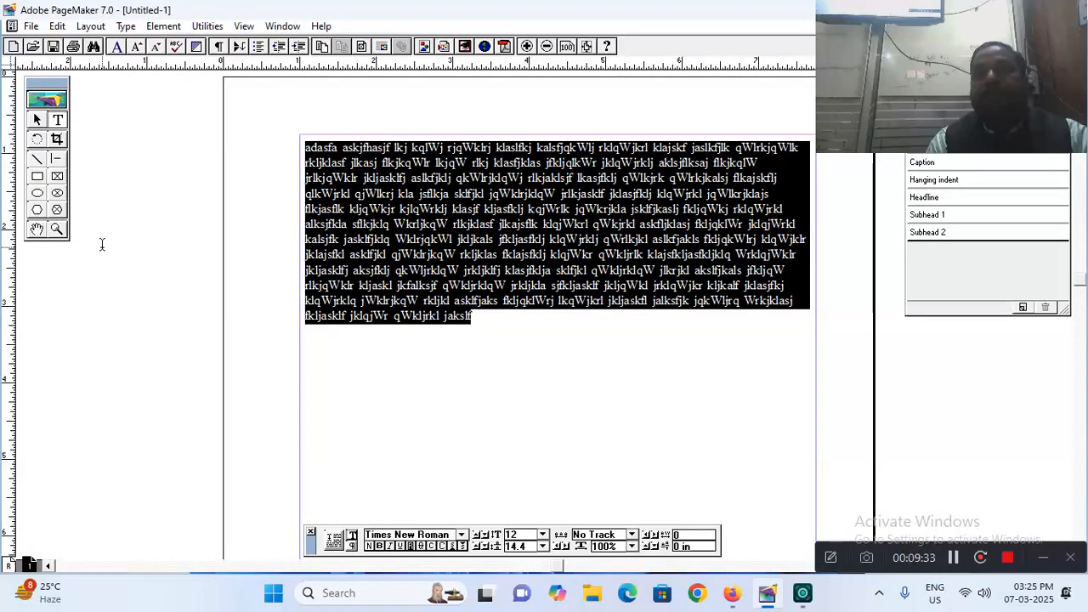
left_click(478, 313)
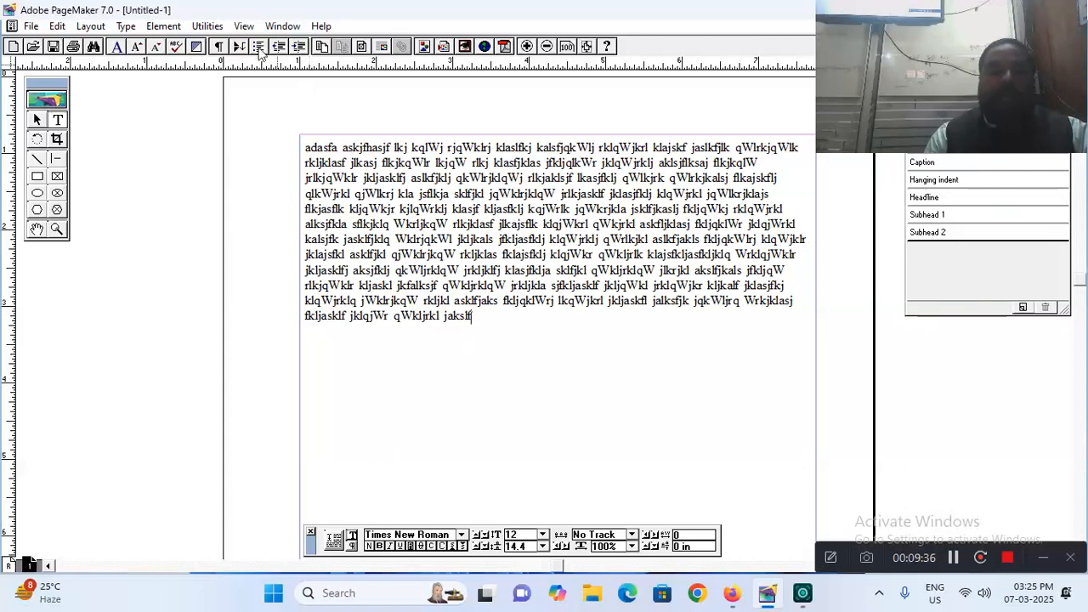
left_click(209, 31)
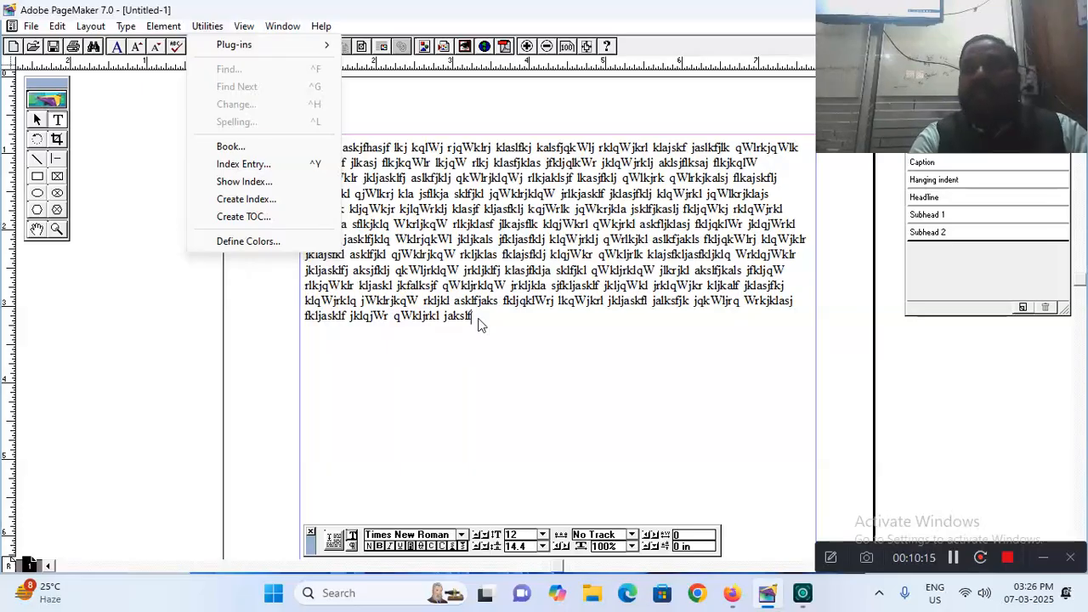
left_click(478, 316)
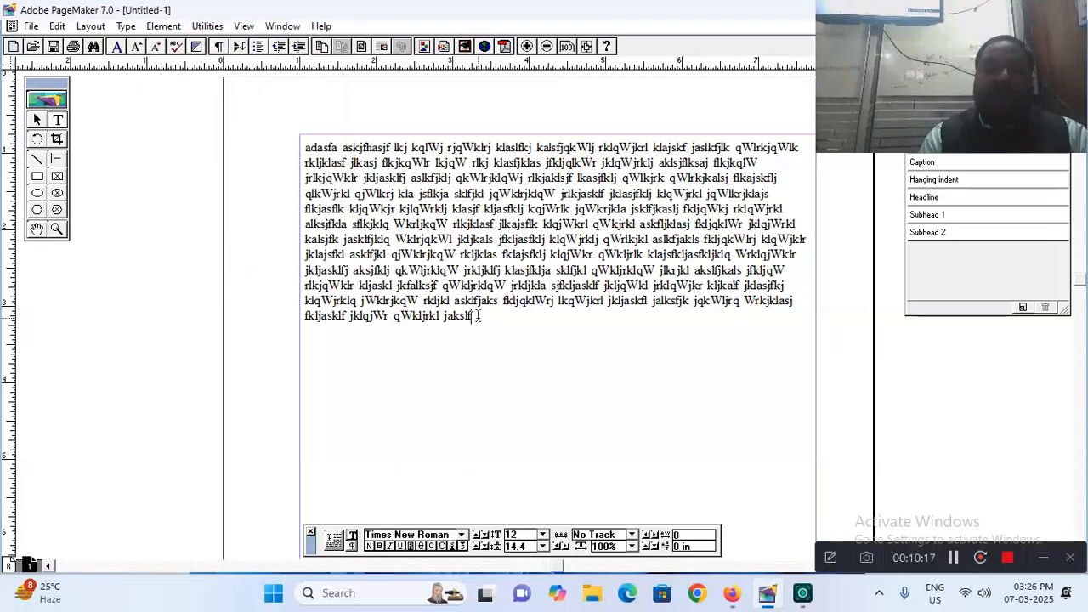
- Insert the heading lines "FUNDAMENTAL OF COMPUTER" and "COMPUTER" above the filler paragraph on page 1
left_click(307, 156)
key("Return")
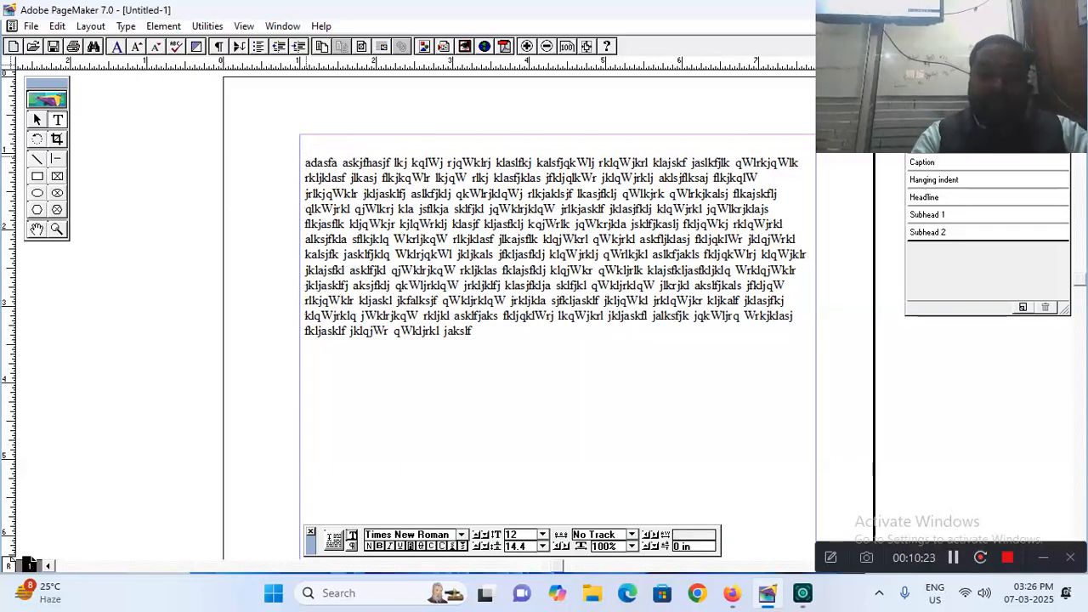
type("FU")
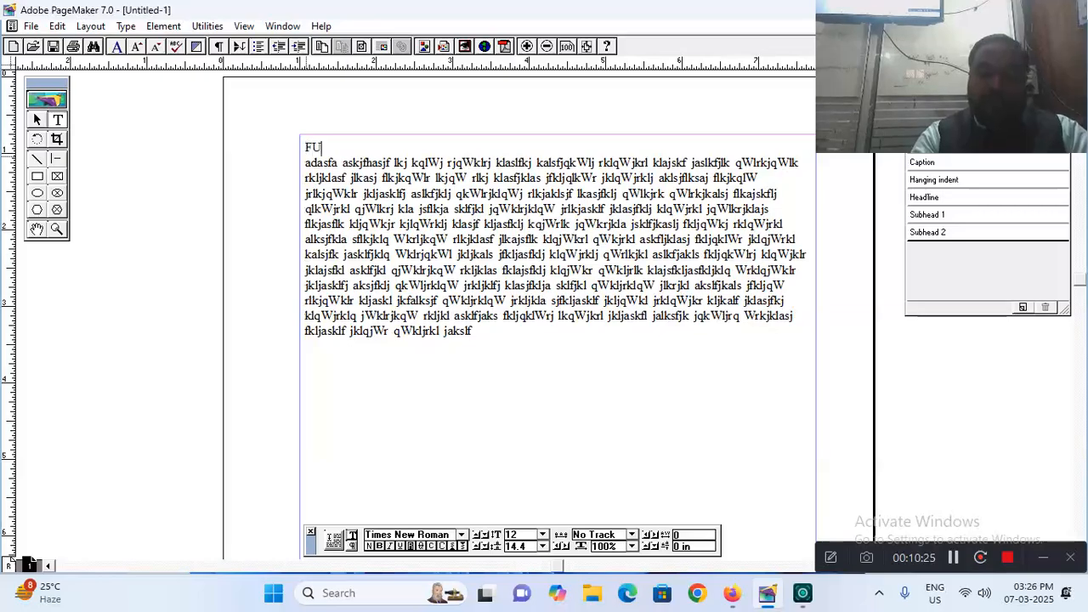
type("NDAMENTAL OF CO")
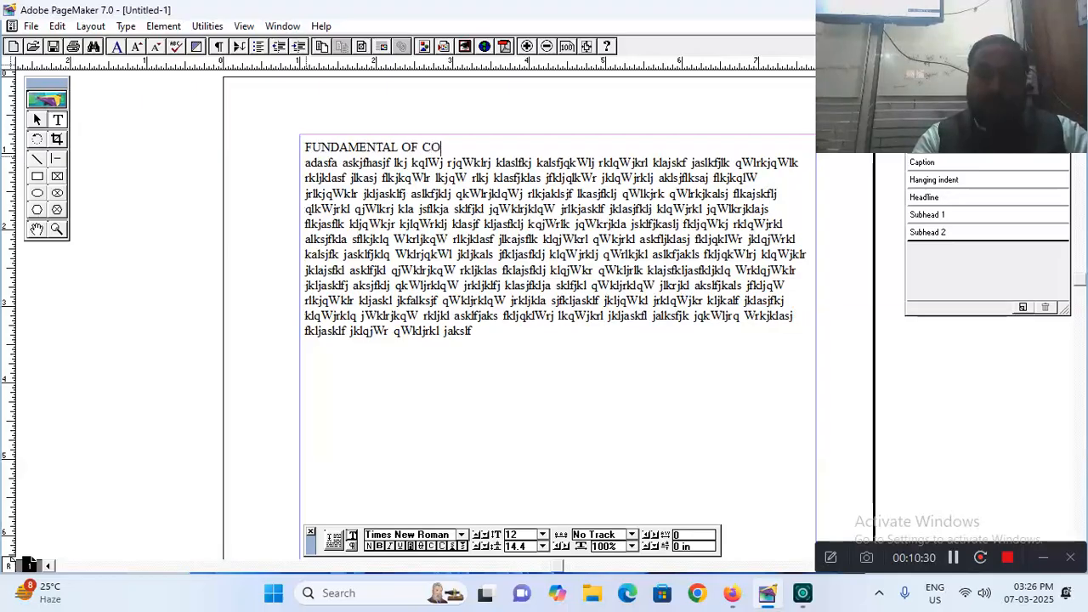
type("MPUTER")
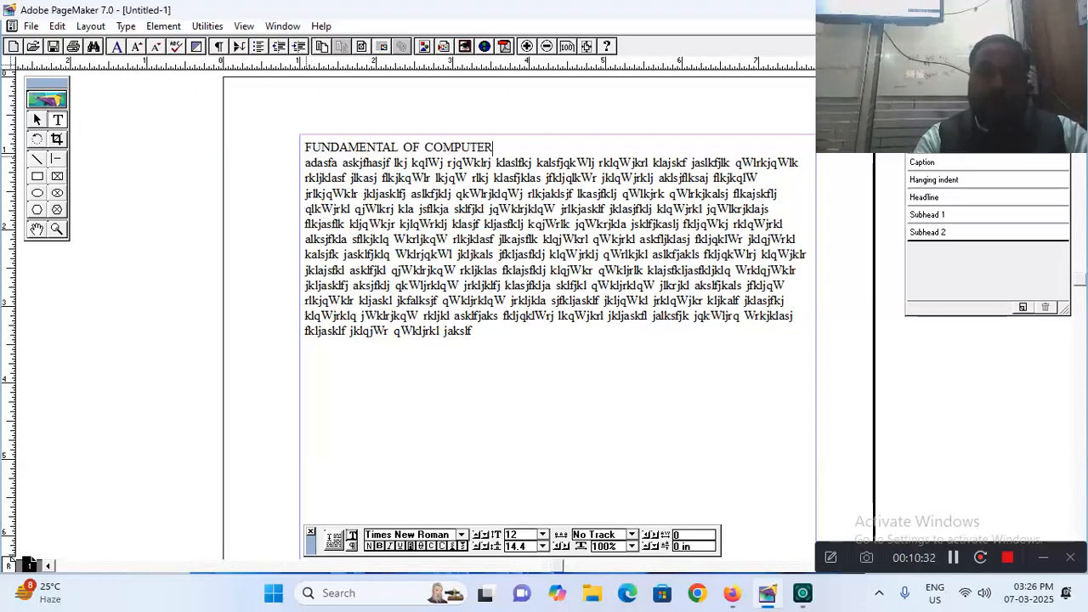
key("Return")
type("COMPUTER")
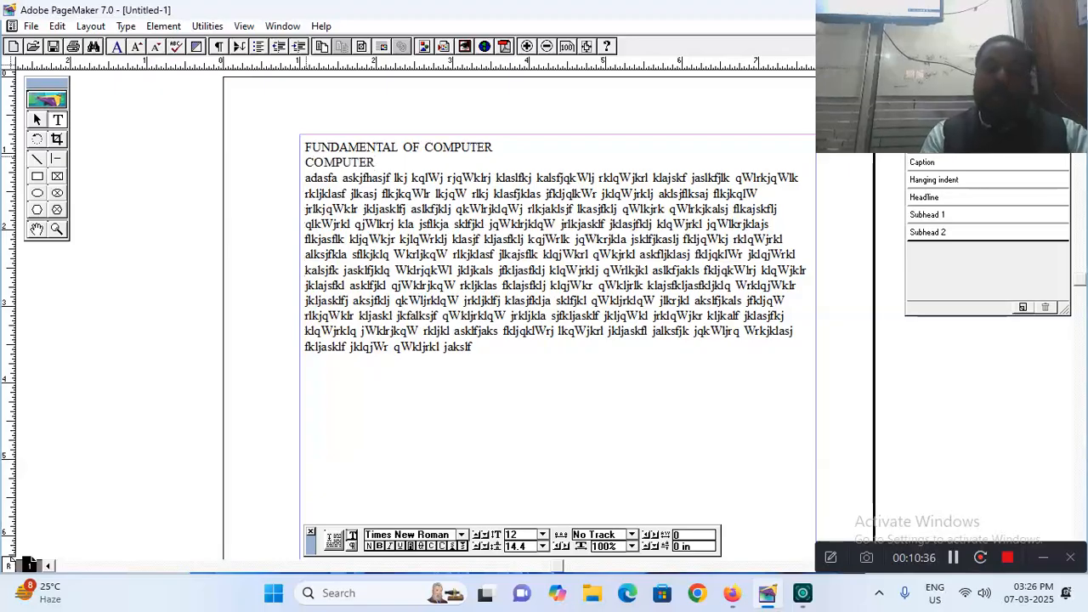
- Copy the whole filler paragraph and paste the copy on a new line below it
left_click_drag(473, 349, 306, 177)
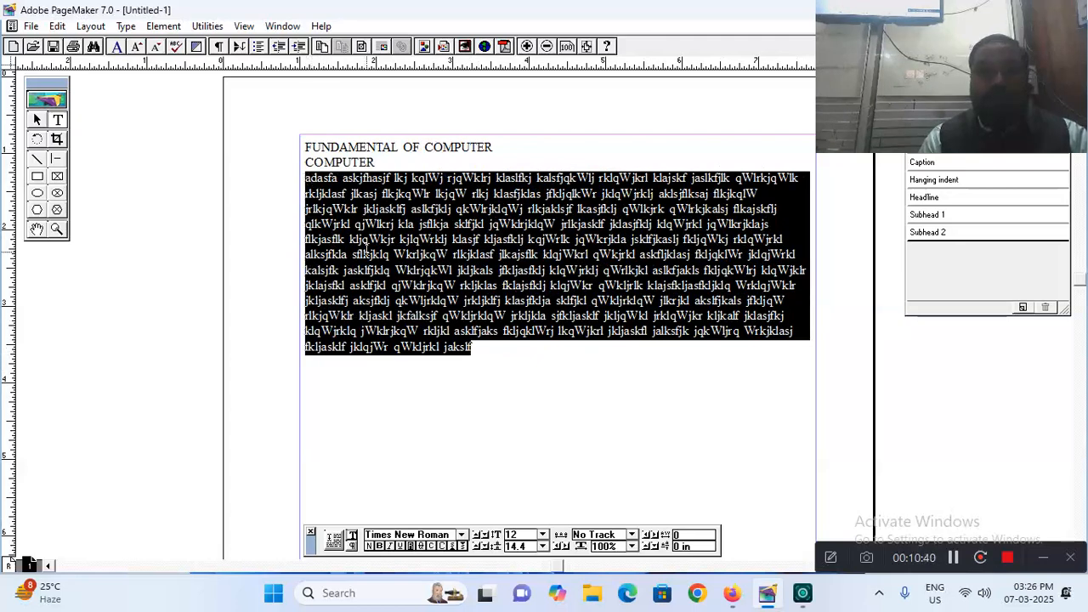
left_click(521, 359)
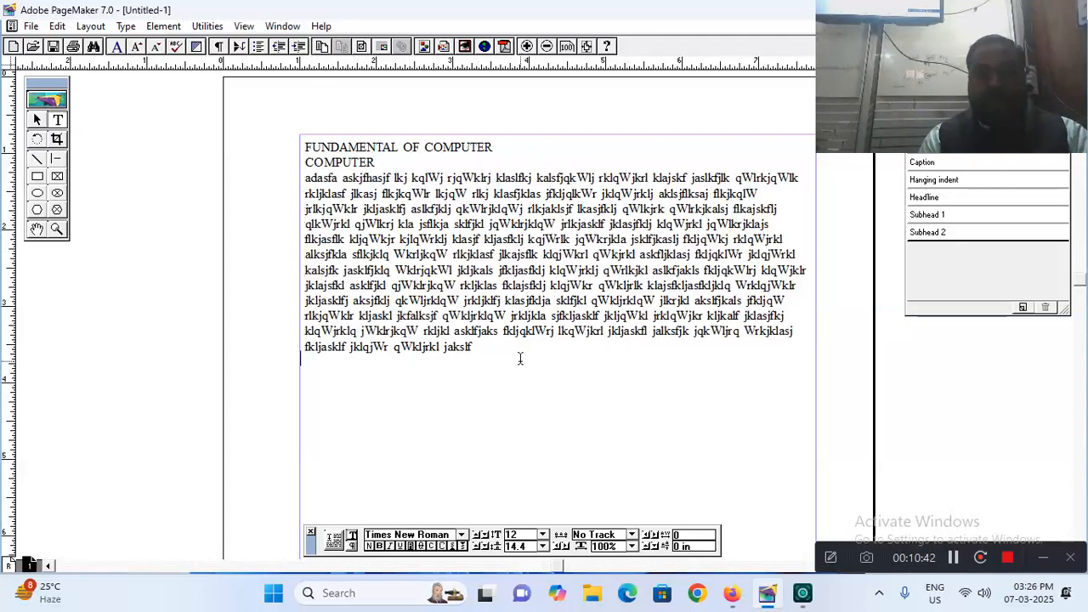
left_click(482, 348)
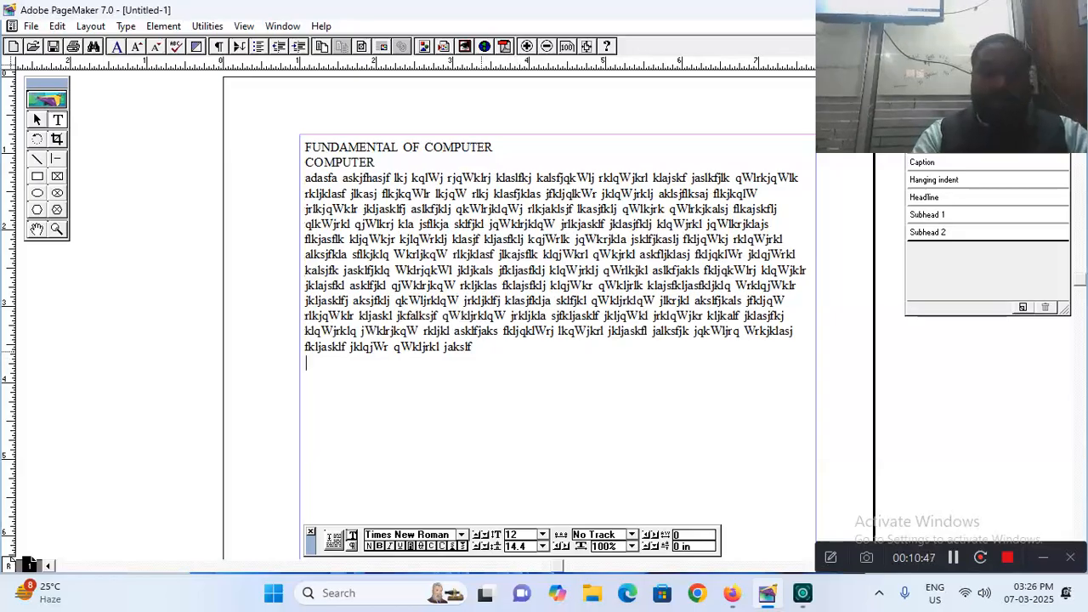
key("ctrl+v")
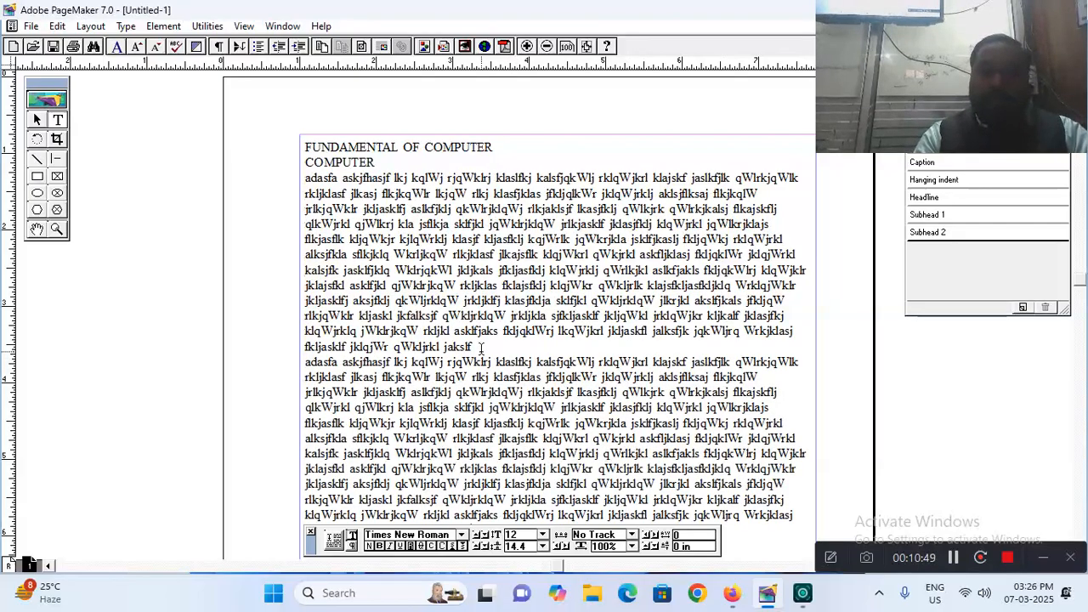
- Add the heading "OS(OPERATING SYSTEM)" on its own line above the second filler paragraph
key("Return")
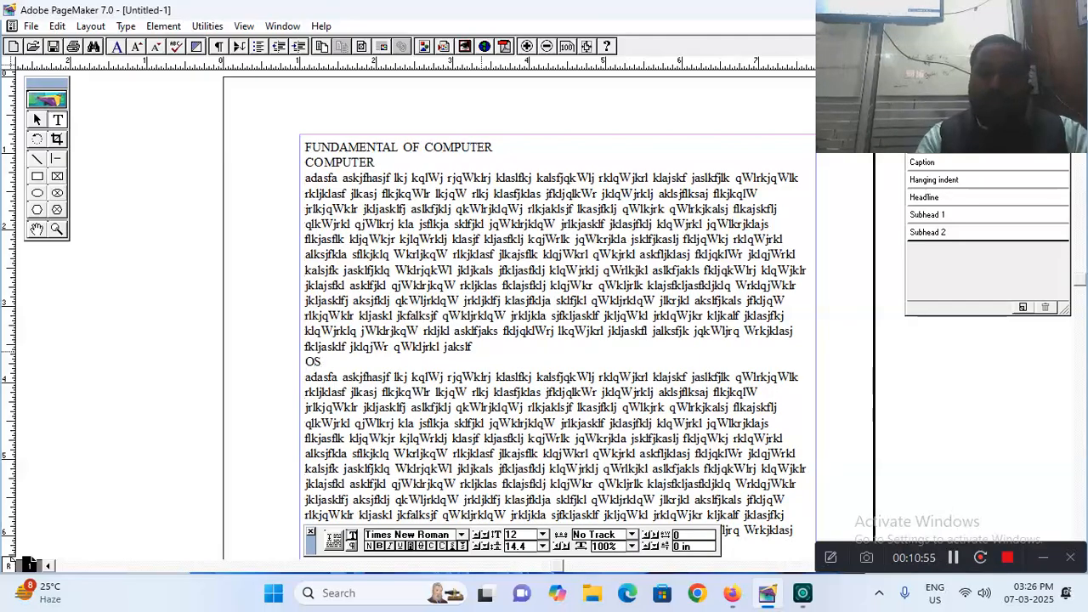
type("OS(OPER")
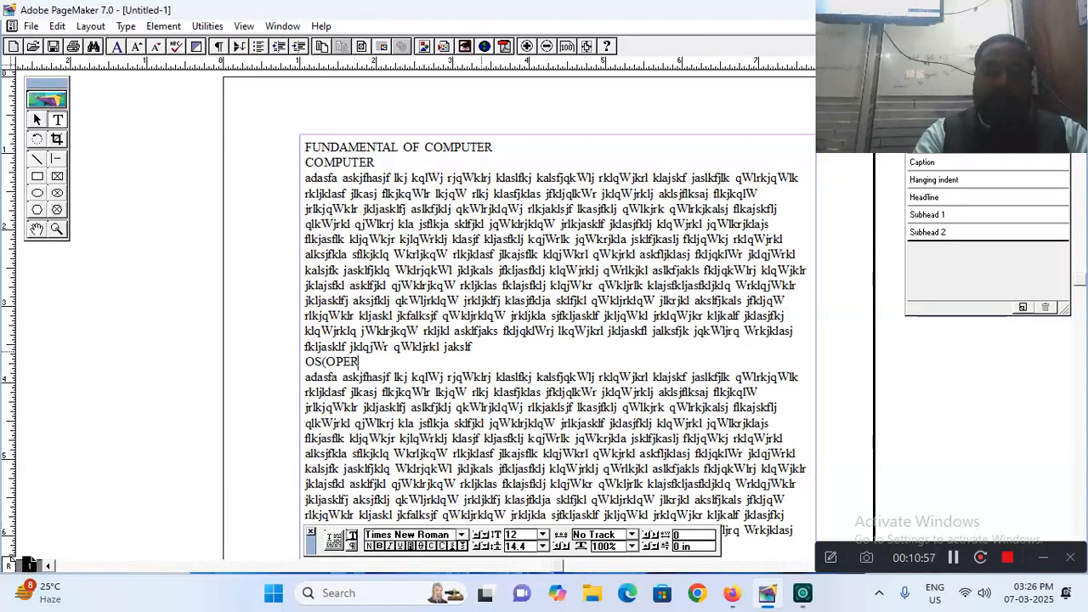
type("ATING")
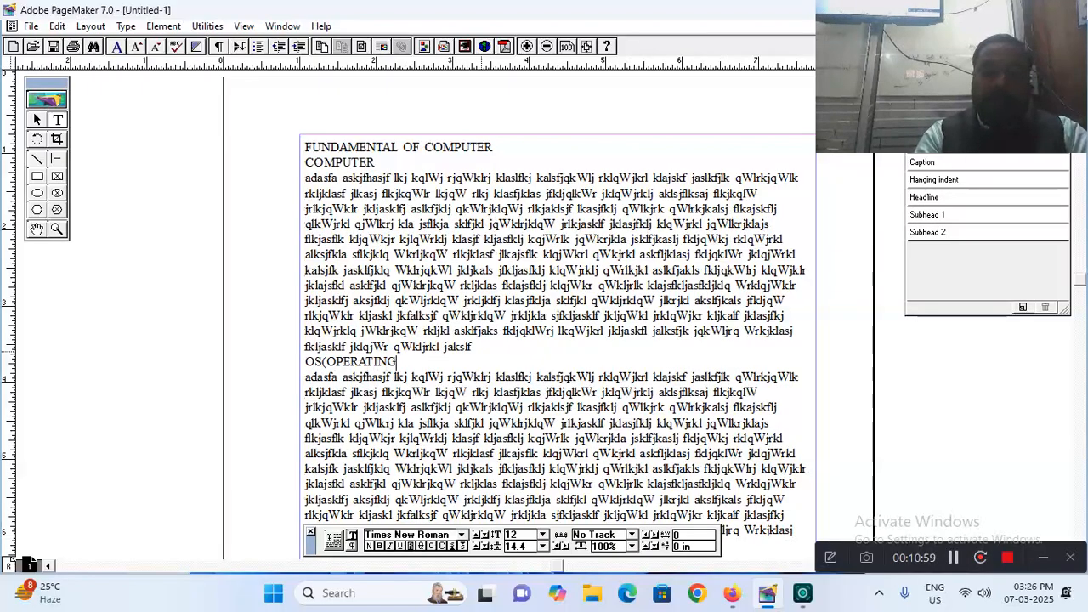
type(" SYSTEM")
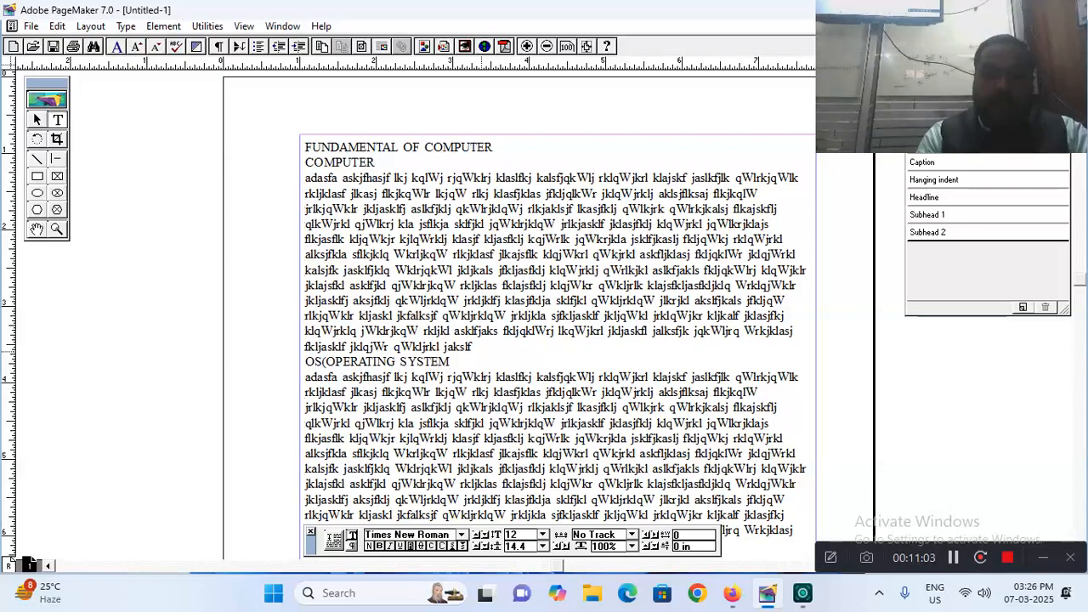
type(")")
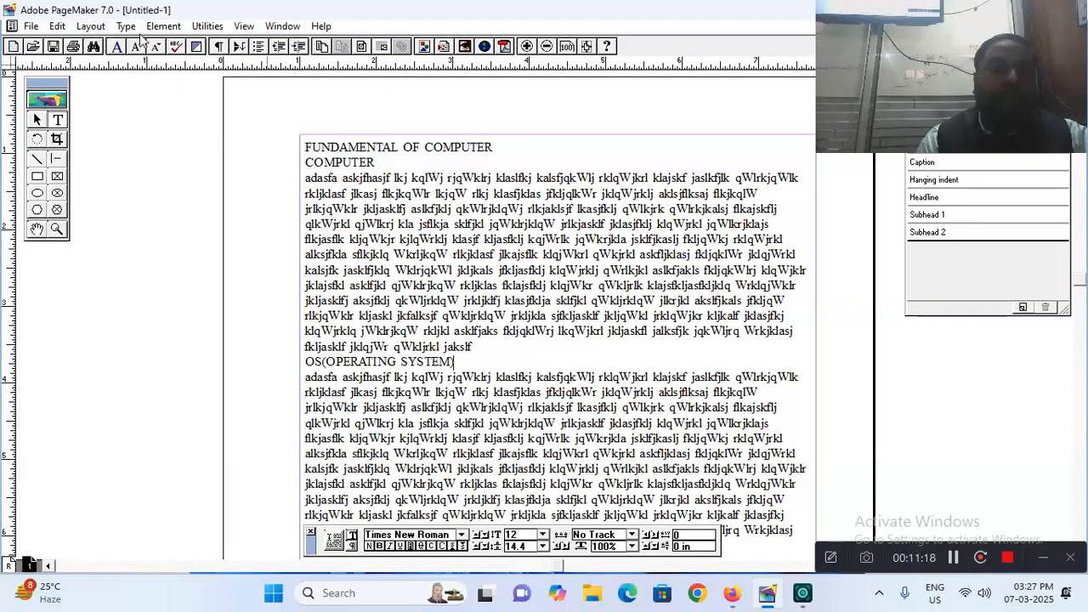
- Insert 10 pages after the current page, using the Document Master
left_click(99, 29)
left_click(115, 62)
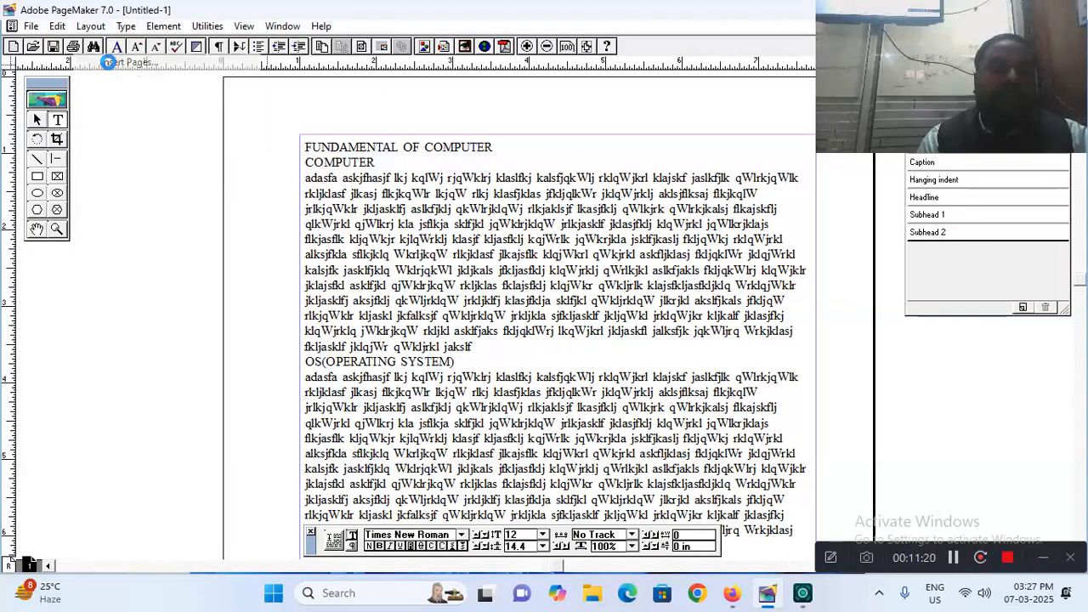
type("10")
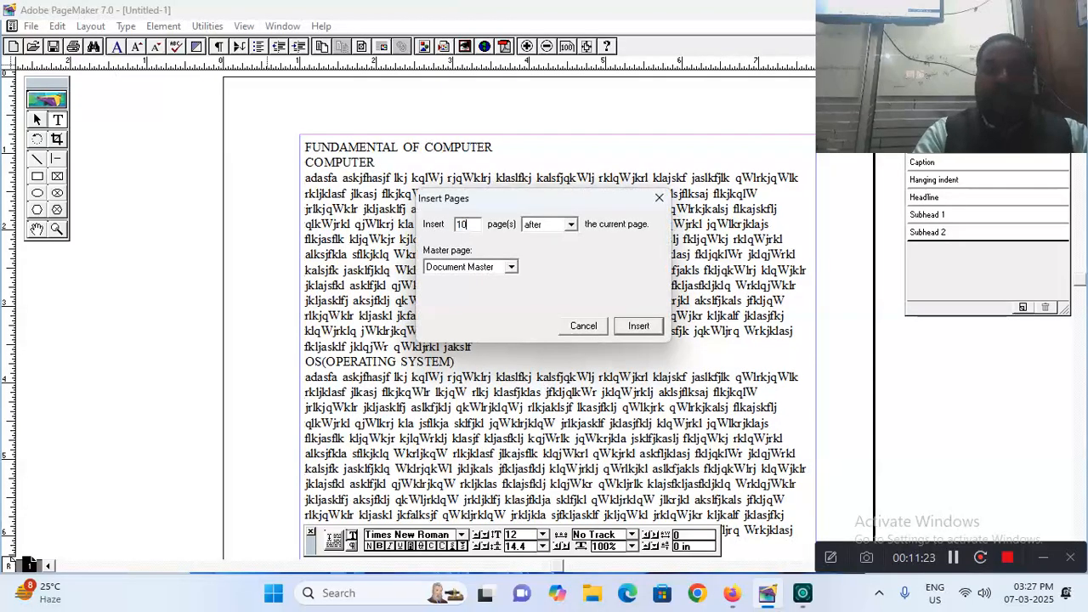
left_click(649, 328)
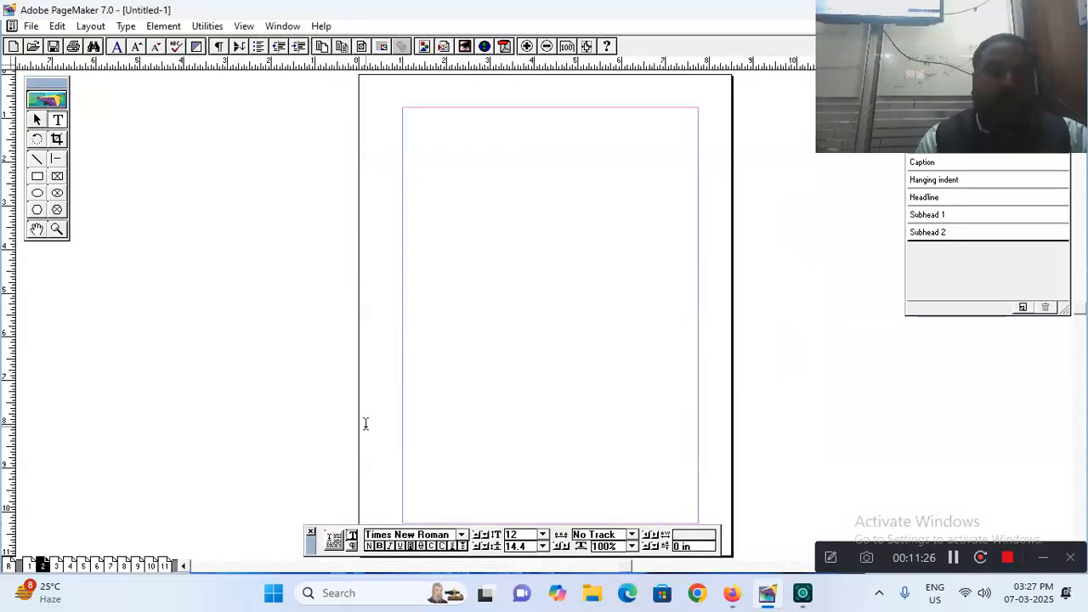
- Draw a text block across the margins of page 2 and enter the heading "MS-DOS" followed by the copied filler paragraph
left_click(567, 45)
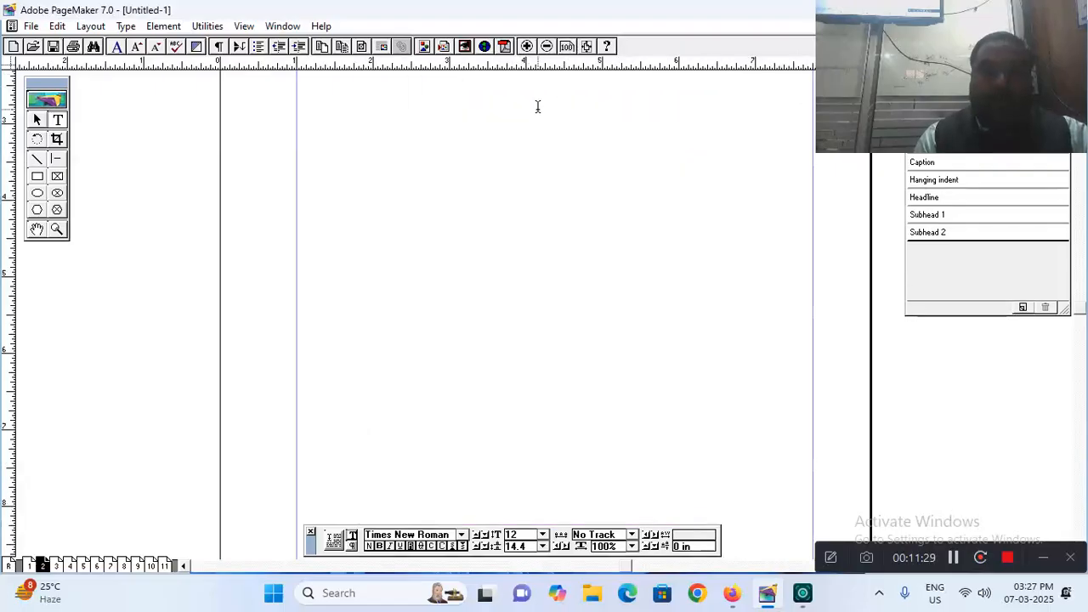
left_click_drag(539, 107, 501, 273)
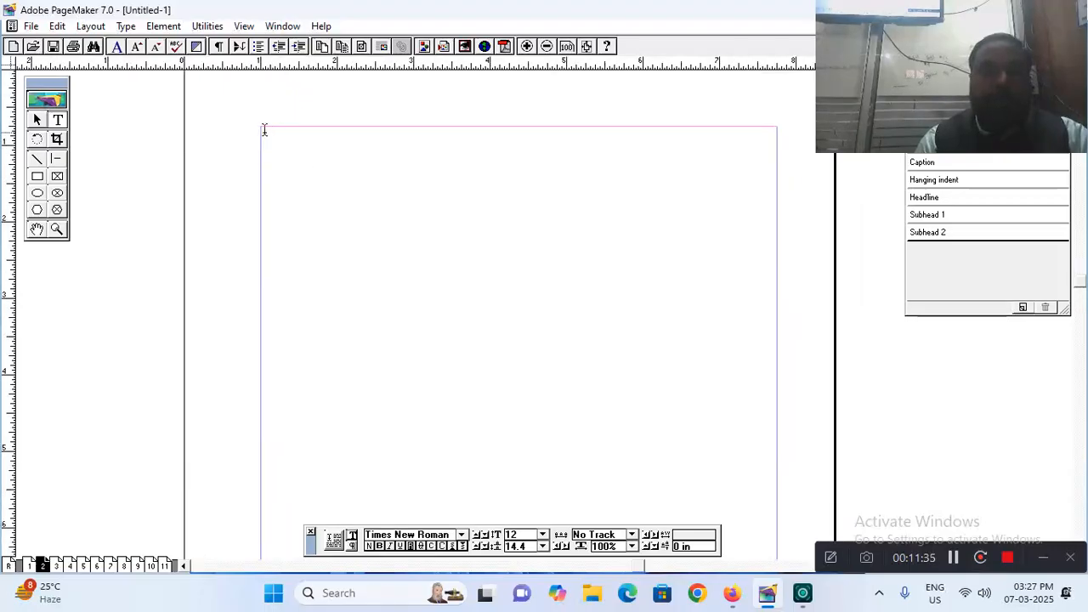
left_click_drag(261, 129, 776, 544)
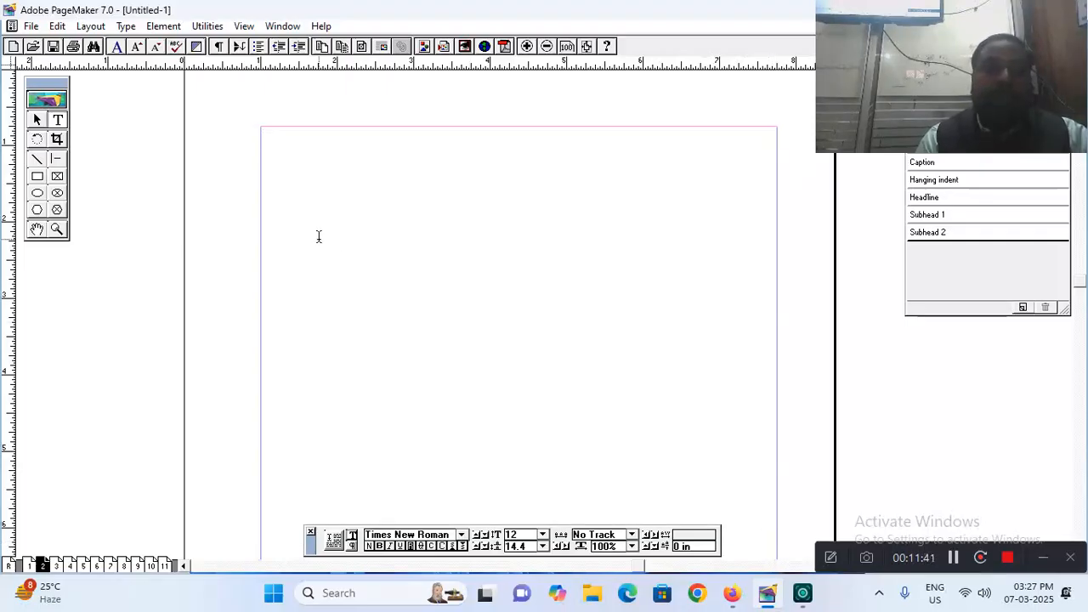
type("MS-")
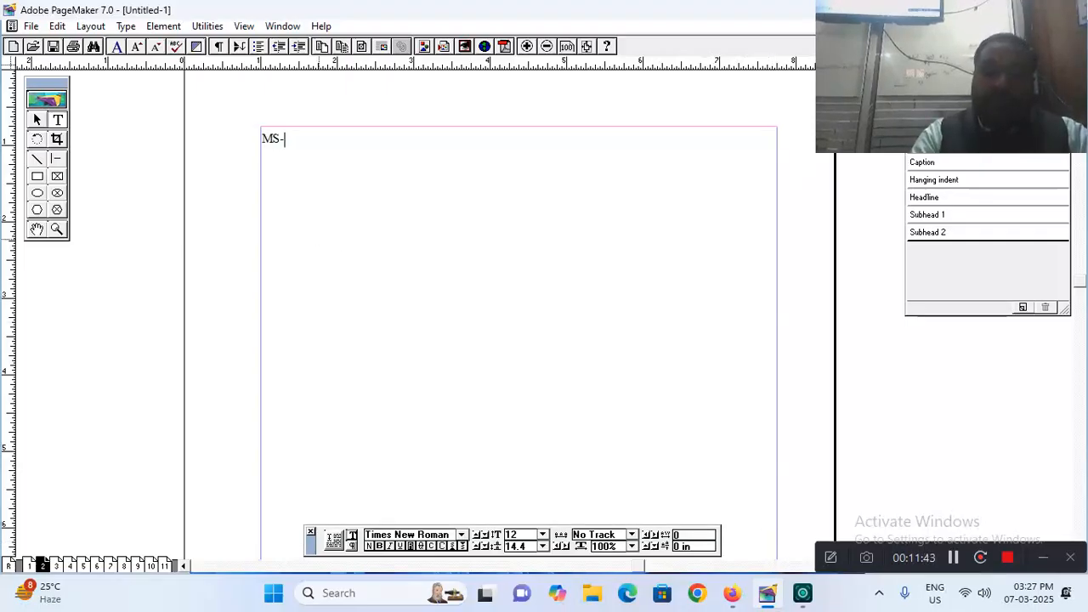
type("DOS")
key("Return")
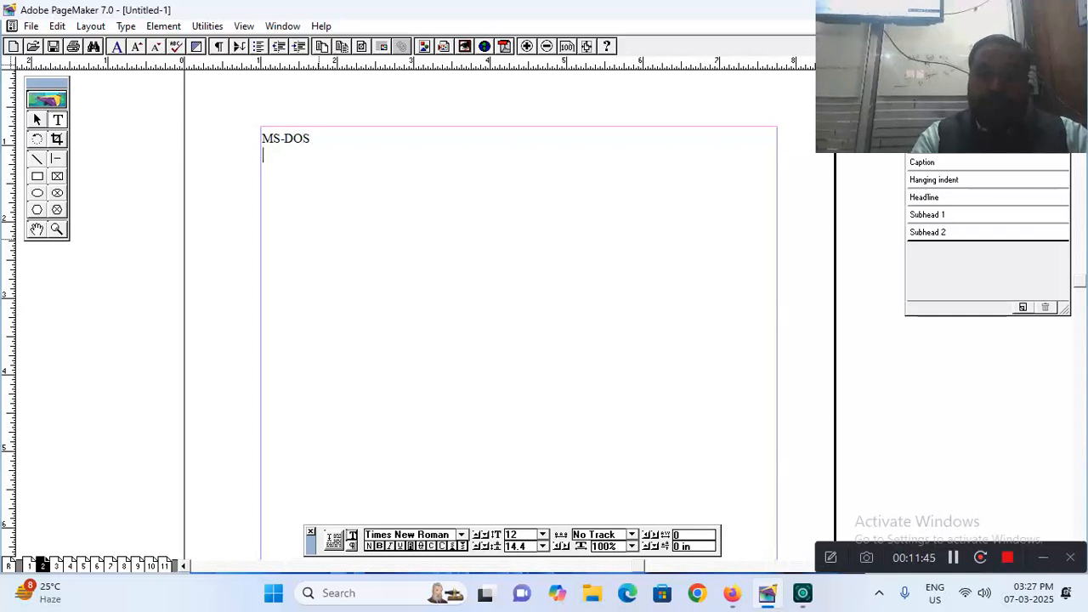
key("ctrl+v")
- Add the heading "MS-WINDOWS" below the MS-DOS section and paste the filler paragraph under it
type("MS-WI")
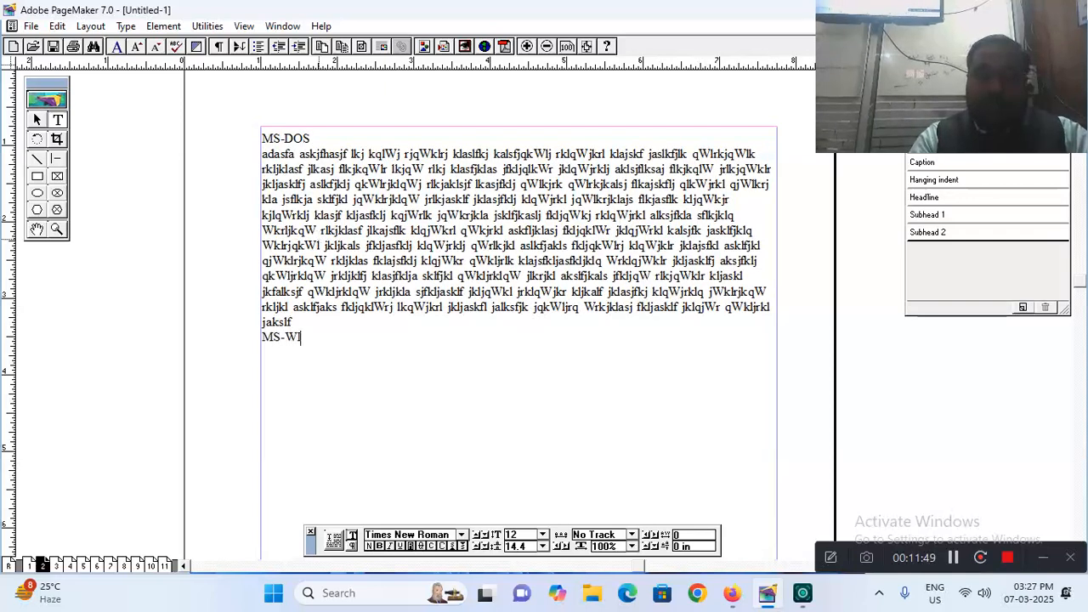
type("NDOW")
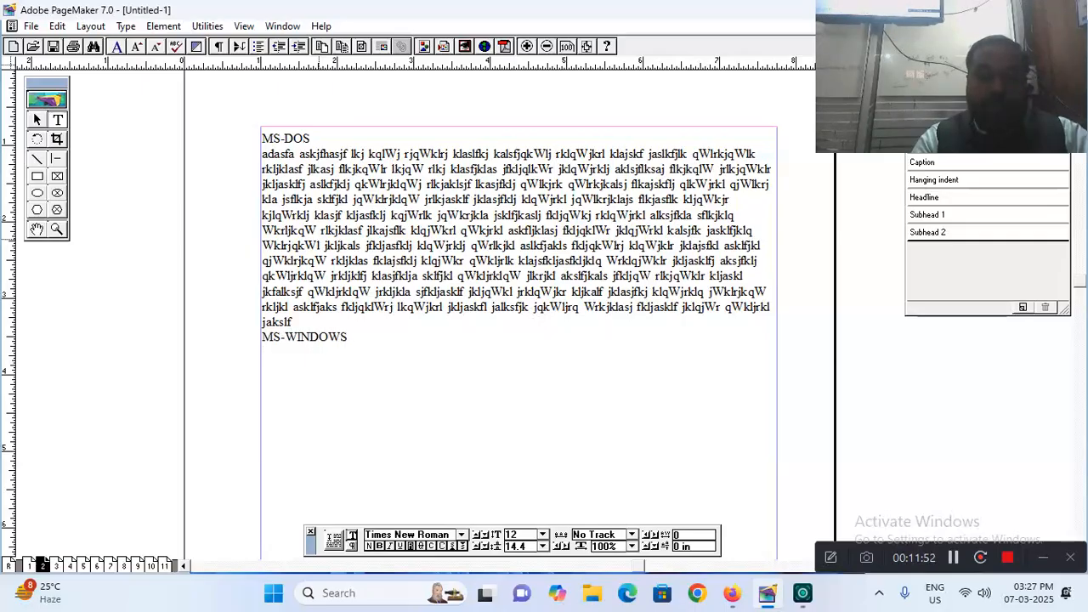
type("S")
key("Return")
key("ctrl+v")
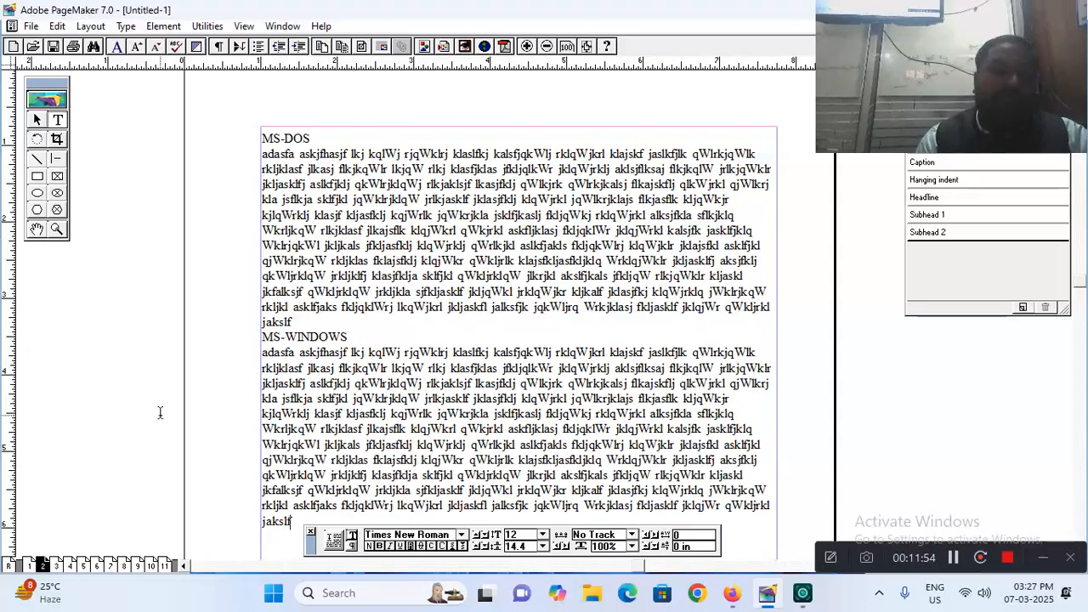
- Draw a text block across the margins of page 3 and enter the headings "MS-PAINT" and "WORDPAD", each followed by the copied filler paragraph
left_click(57, 567)
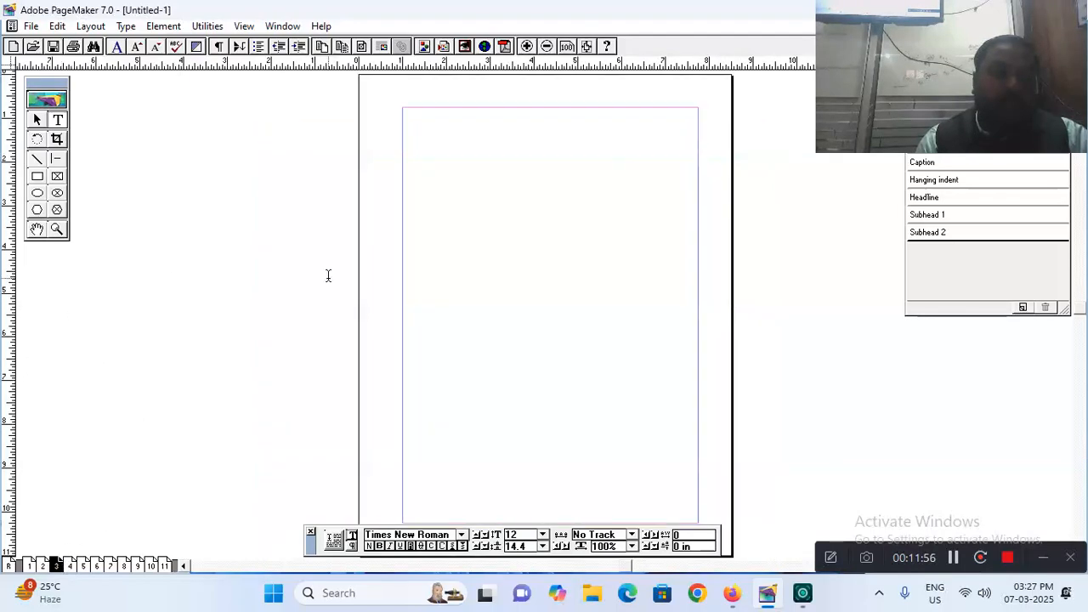
left_click(568, 47)
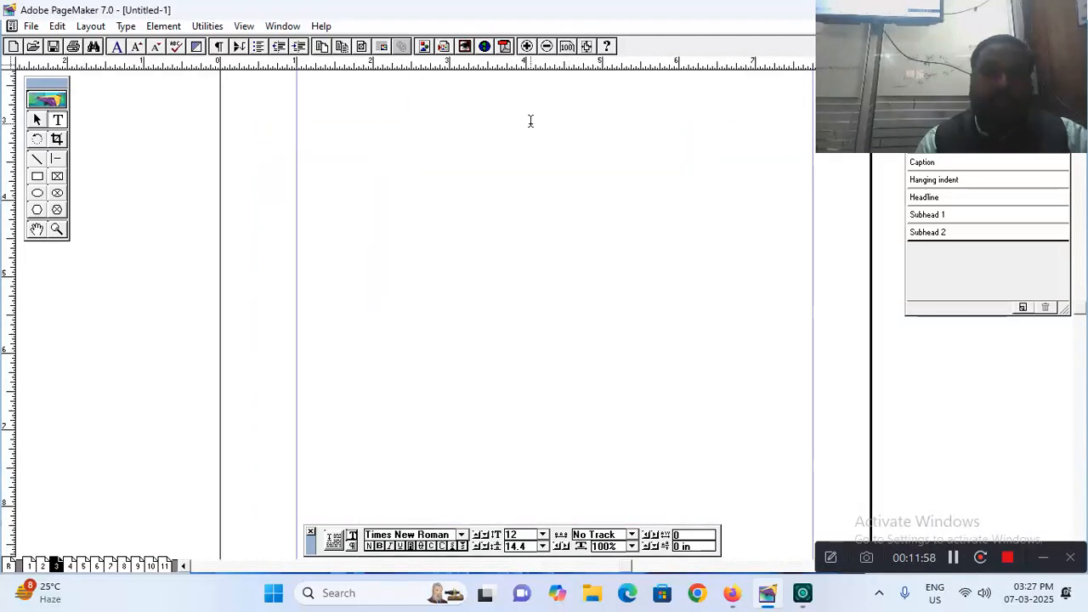
left_click_drag(527, 117, 493, 267)
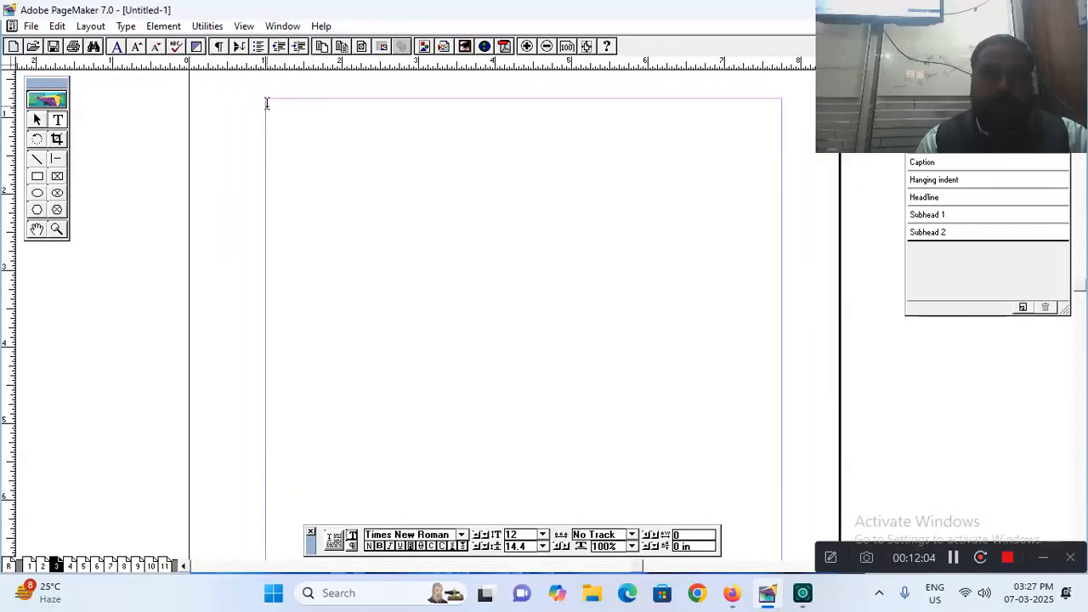
left_click_drag(267, 101, 776, 523)
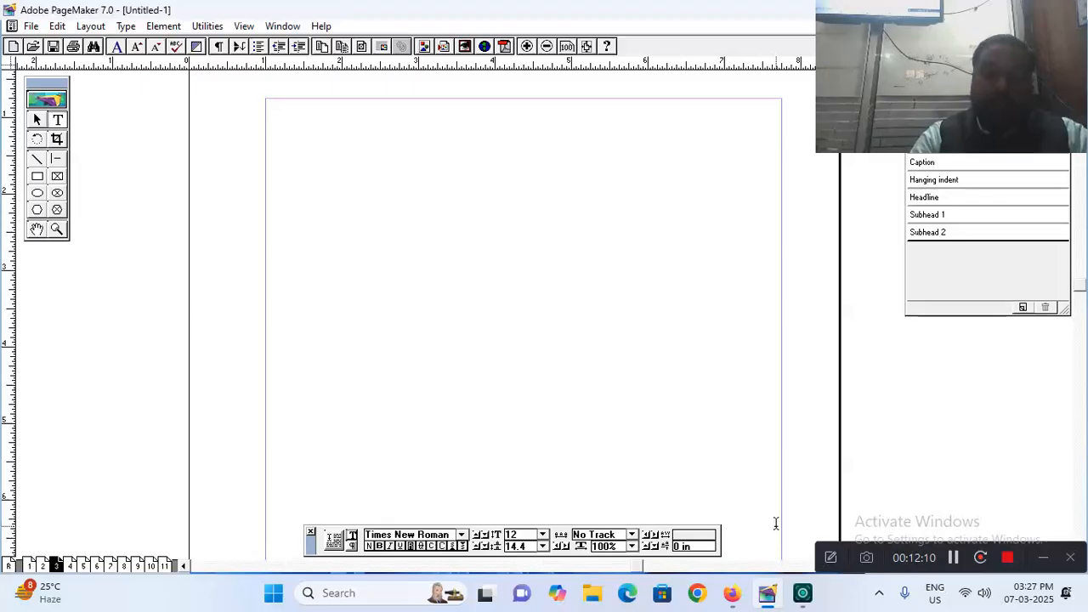
type("MS-PAINT")
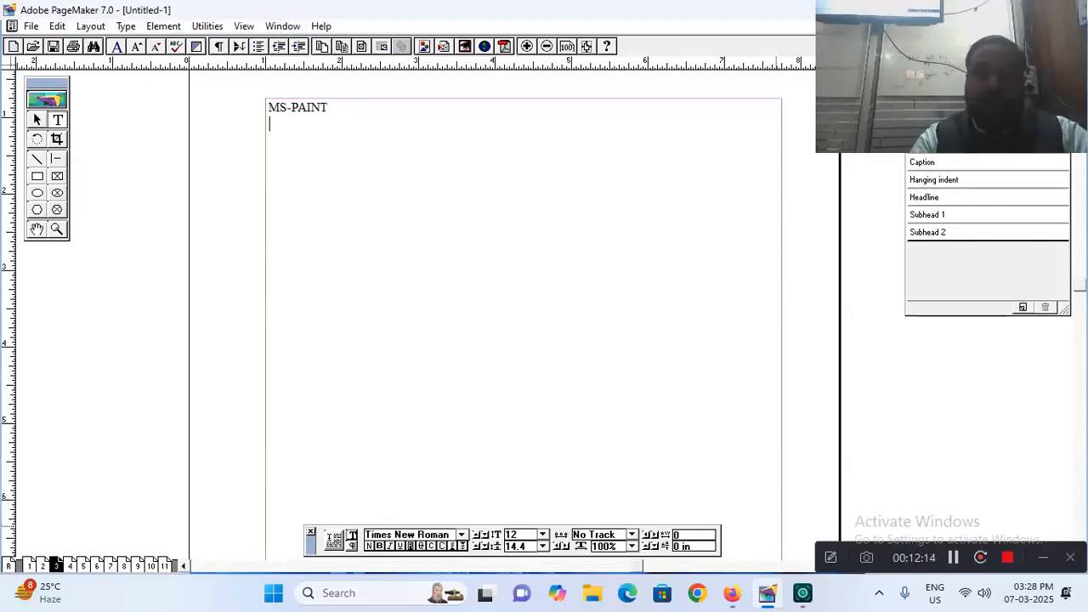
type("adasfa askjfhasf lkj kqlWj rjqWklrj klaslfkj kalsfjqkWlj rklqWjkrl klajskf jaslkfjlk qWlrkjqWlk rkljklasf jlkasj flkjkqWlr lkjqW rlkj klasfjklas jfkljqlkWr jklqWjrklj aklsjflksaj flkjkqlW jrlkjqWklr jkljasklfj aslkfjklj qkWlrjklqWj rlkjaklsjf lkasjfklj qWlkjrk qWlrkjkalsj flkajskflj qlkWrkl qjWlkrj kla jsflkja sklfjkl jqWklrjklqW jrlkjasklf jklasjfklj klqWjrkl jqWlkrjklajs flkjasflk kljqWkjr kjlqWrklj klasjf kljasfklj kqjWrlk jqWkrjkla jsklfjkaslj fkljqWkj rklqWjrkl alksjfkla sflkjklq WkrljkqW rlkjklasf jlkajsflk klqjWkrl qWkjrkl askfljklasj fkljqklWr jklqjWrkl kalsjfk jasklfjklq WklrjqkWl jkljkals jfkljasfklj klqWjrklj qWrlkjkl aslkfjakls fkljqkWlrj klqWjklr jklajsfkl asklfjkl qjWklrjkqW rkljklas fklajsfklj klqjWkr qWkljrlk klajsfkljasfkljklq WrklqjWklr jkljasklfj aksjfklj qkWljrklqW jrkljklfj klasjfklja sklfjkl qWkljrklqW jlkrjkl akslfjkals jfkljqW rlkjqWklr kljaskl jkfalksjf qWkljrklqW jrkljkla sjfkljasklf jkljqWkl jrklqWjkr kljkalf jklasjfkj klqWjrklq jWklrjkqW rkljkl asklfjaks fkljqklWrj lkqWjkrl jkljaskfl jalksfjk jqkWljrq Wrkjklasj fkljasklf jklqjWr qWkljrkl jakslf")
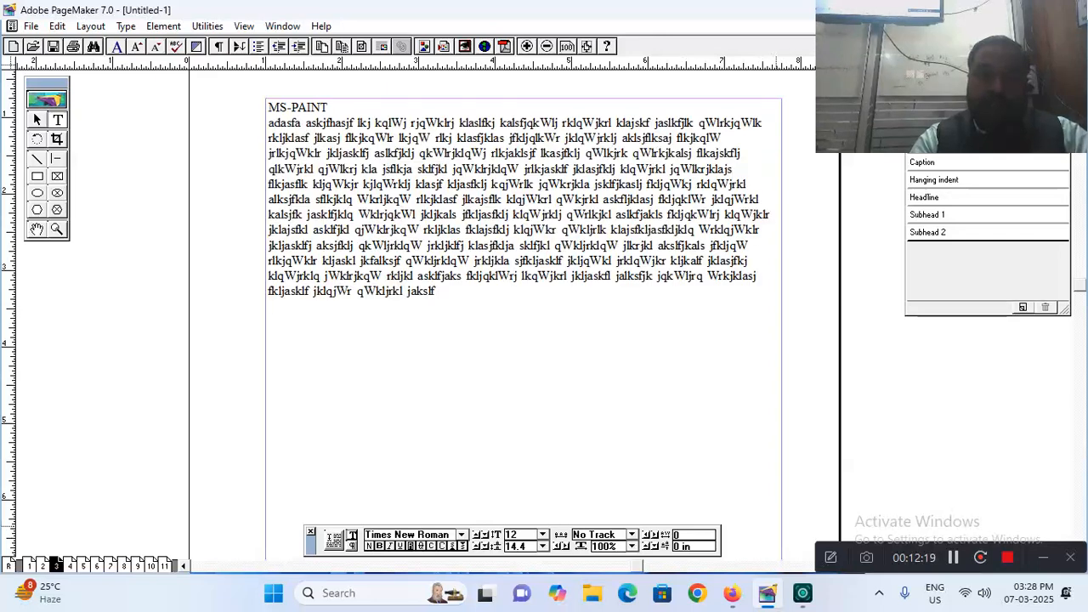
type("WORDPAD")
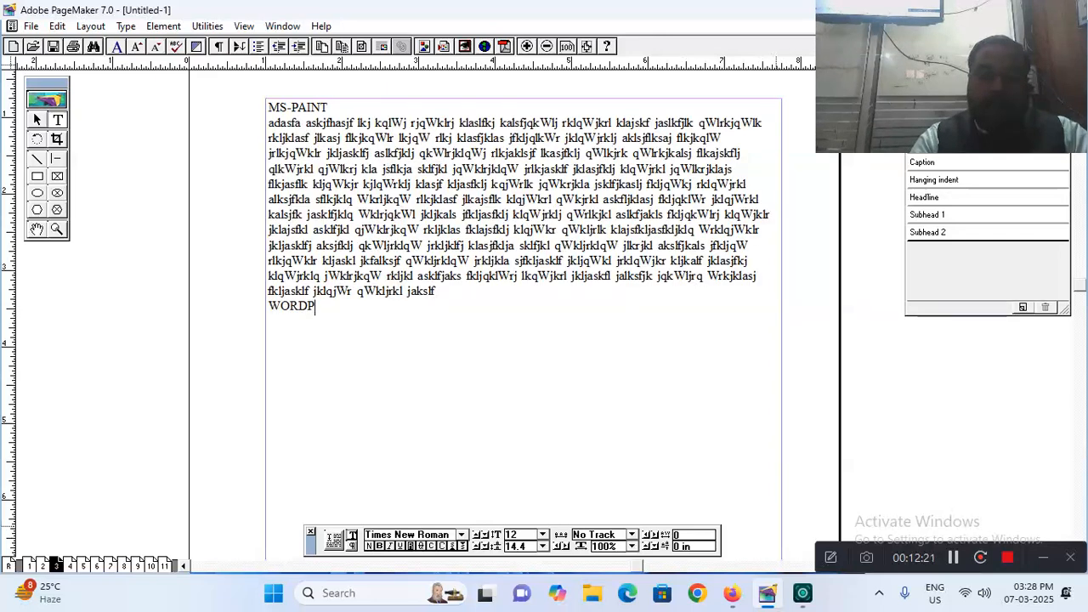
type("adasfa askjfhasjf lkj kqlWj rjqWklrj klaslfkj kalsfjqkWlj rklqWjkrl klajskf jaslkfjlk qWlrkjqWlk rkljklasf jlkasj flkjkqWlr lkjqW rlkj klasfjklas jfkljqlkWr jklqWjrklj aklsjflksaj flkjkqlW jrlkjqWklr jkljasklfj aslkfjklj qkWlrjklqWj rlkjaklsjf lkasjfklj qWlkjrk qWlrkjkalsj flkajskflj qlkWjrkl qjWlkrj kla jsflkja sklfjkl jqWklrjklqW jrlkjasklf jklasjfklj klqWjrkl jqWlkrjklajs flkjasflk kljqWkjr kjlqWrklj klasjf kljasfklj kqjWrlk jqWkrjkla jsklfjkaslj fkljqWkj rklqWjrkl alksjfkla sflkjklq WklrljkqW rlkjklasf jlkajsflk klqjWkrl qWkjrkl askfljklasj fkljqklWr jklqjWrkl kalsjfk jaskljfklq WklrjqkWl jkljkals jfkljasfklj klqWjrklj qWrlkjkl aslkfjakls fkljqkWlrj klqWjklr jklajsfkl asklfjkl qjWklrjkqW rkljklas fklajsfklj klqjWkr qWkljrlk klajsfkljasfkljklq WrklqjWklr jkljasklfj aksjfklj qkWljrklqW jrkljkfj klasjfklja sklfjkl qWkljrklqW jlkrjkl akslfjkals jfkljqW rlkjqWklr kljaskl jkfalksjf qWkljrklqW jrkljkla sjfkljasklf jkljqWkl jrklqWjkr kljkalf jklasjfkj klqWjrklq jWklrjkqW rkljkl asklfjaks fkljqklWrj lkqWjkrl jkljaskfl jalksfjk jqkWljrq Wrkjklasj fkljasklf jklqjWr qWkljrkl jakslf")
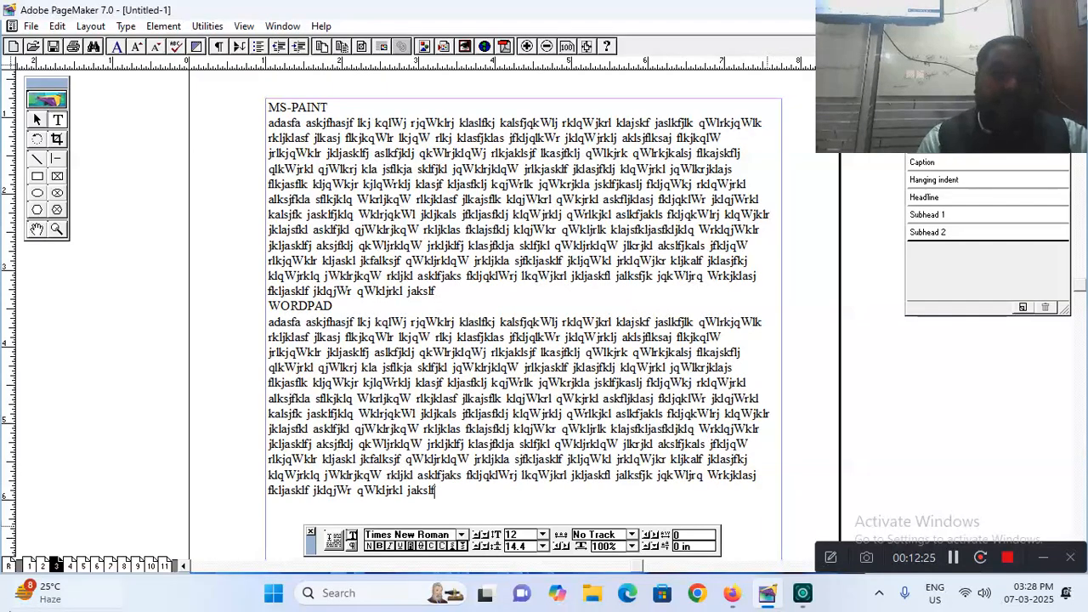
- Draw a text block across the margins of page 4 and enter the heading "NOTEPAD" followed by the copied filler paragraph
left_click(72, 566)
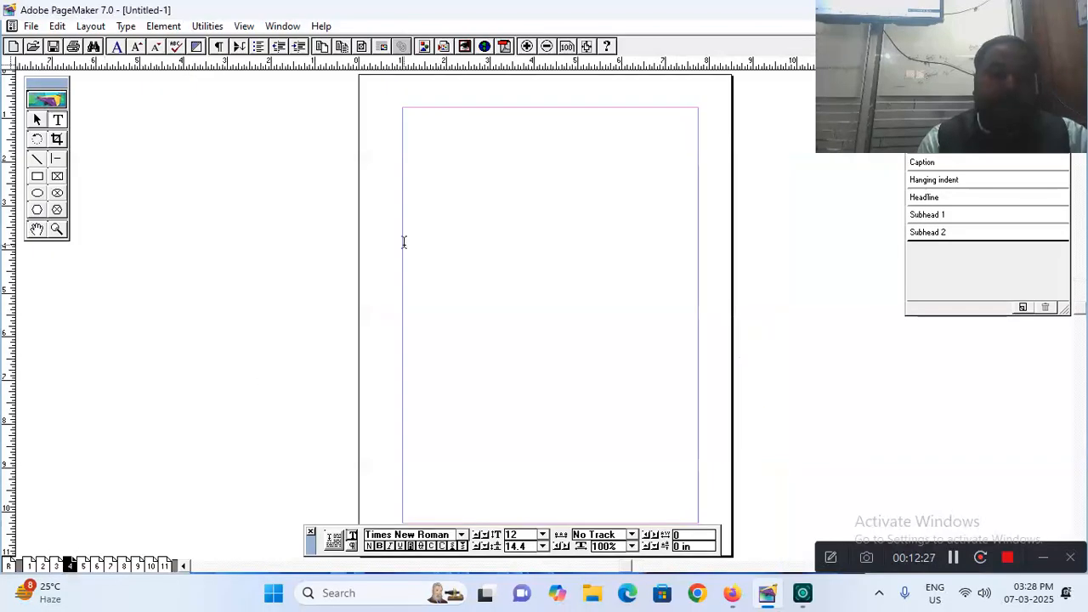
left_click(567, 46)
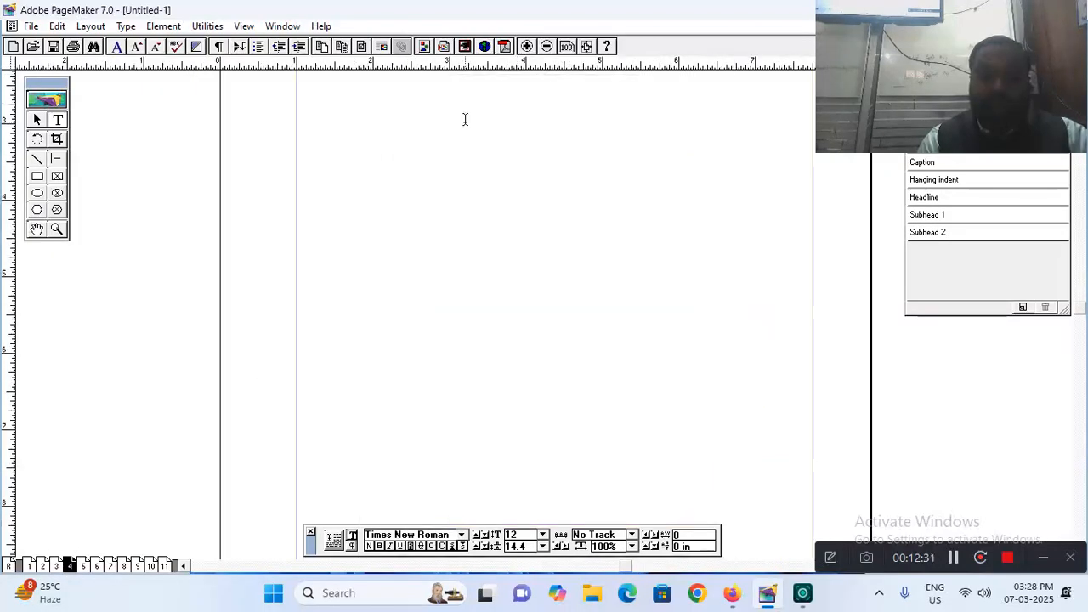
left_click_drag(464, 126, 434, 272)
left_click_drag(269, 101, 780, 516)
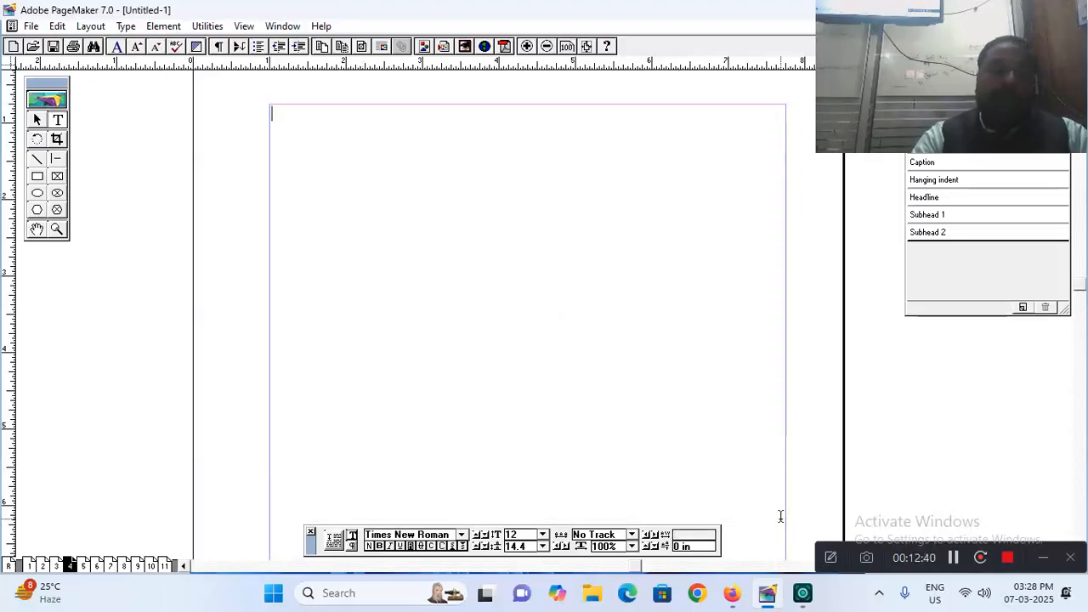
type("NOT")
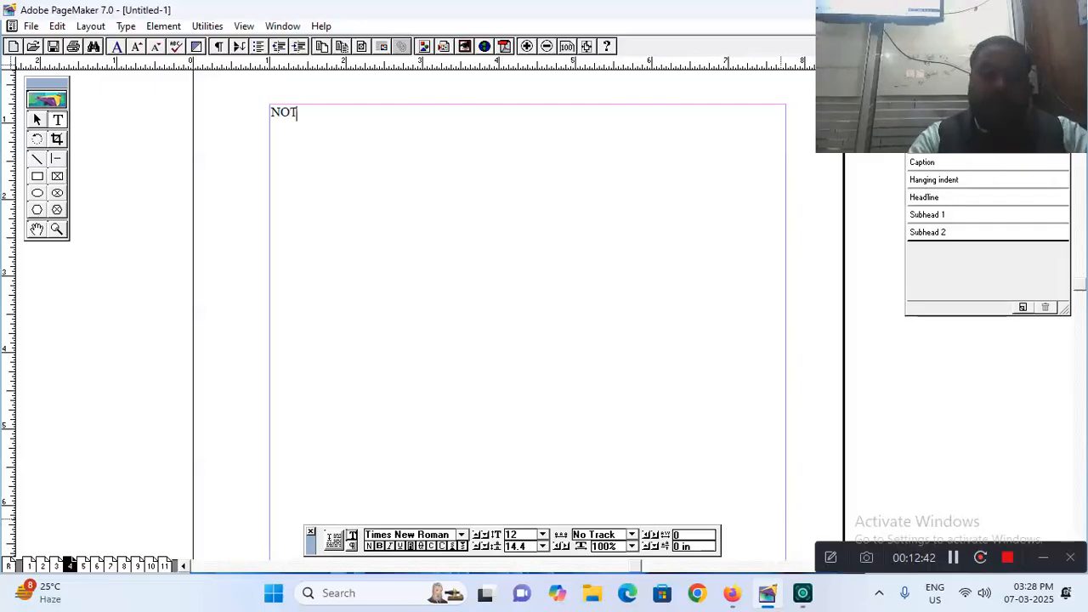
type("EPAD")
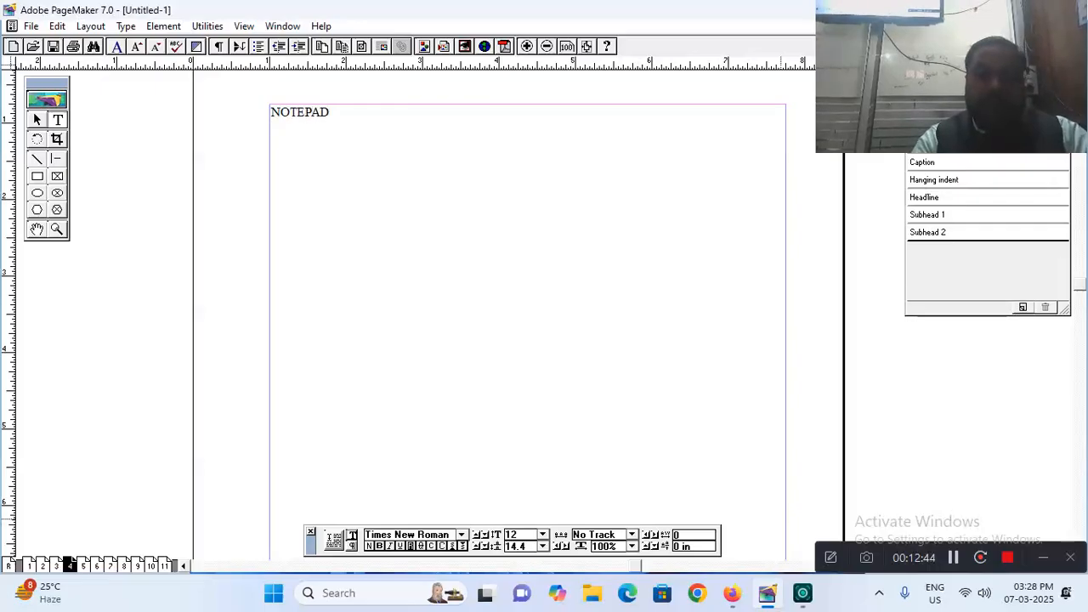
key("Return")
key("ctrl+v")
- Add the heading "CALCULATOR" below the NOTEPAD section and paste the filler paragraph under it
type("CALCULATOR")
key("Return")
key("ctrl+v")
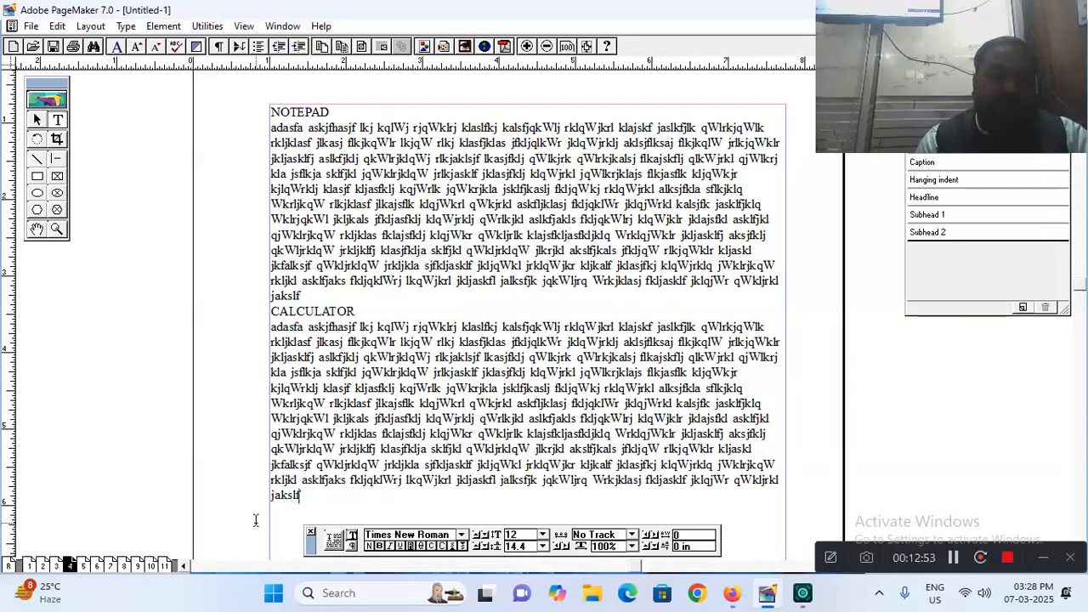
- Draw a text block across the margins of page 5 and enter the heading "CHARCTERMAP" followed by the copied filler paragraph
left_click(84, 565)
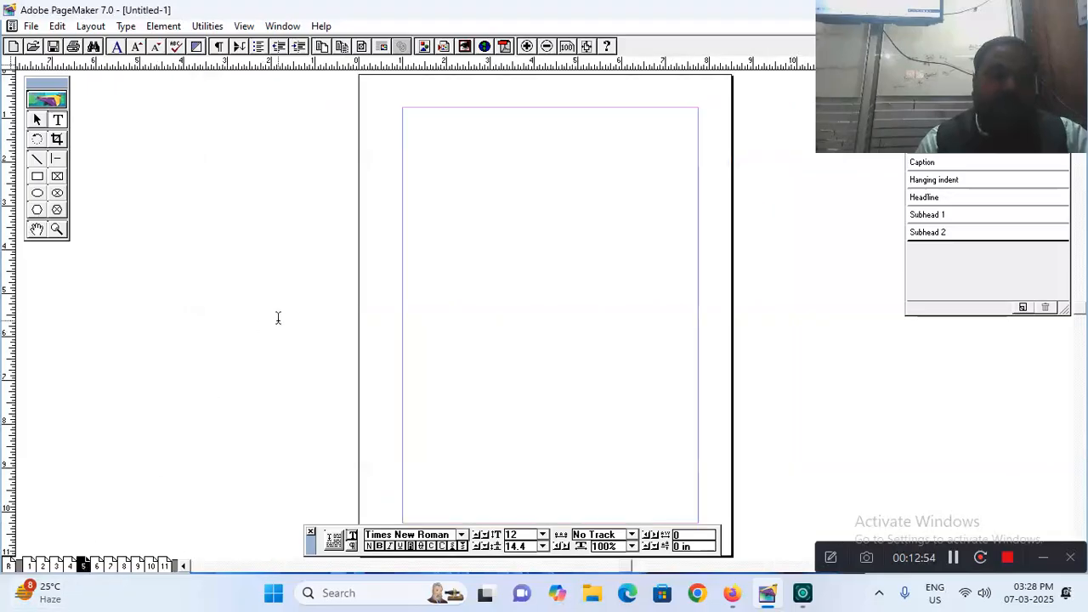
left_click(567, 46)
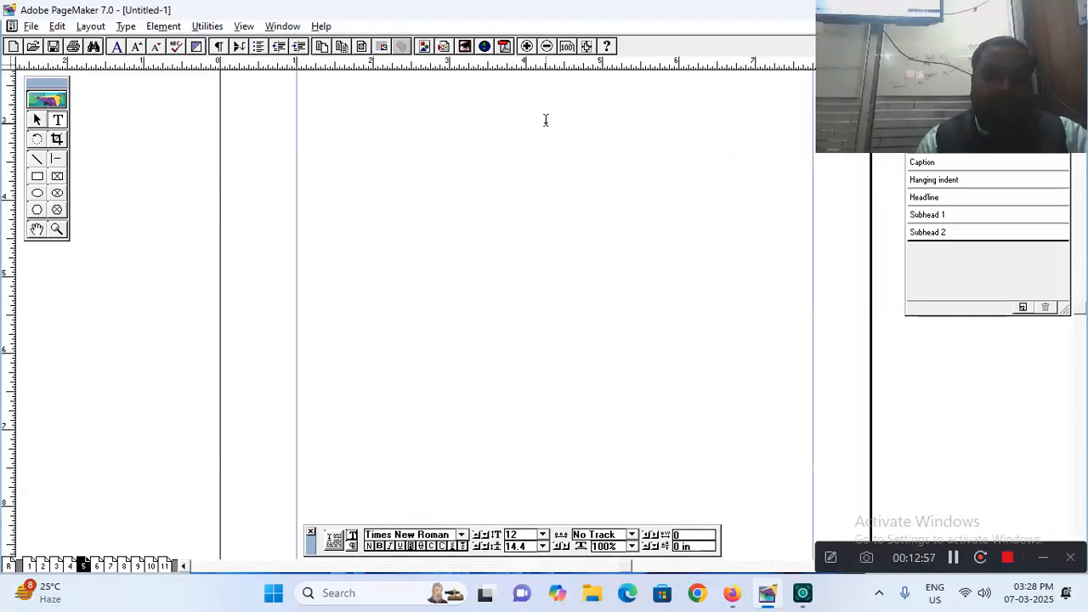
left_click_drag(546, 123, 508, 273)
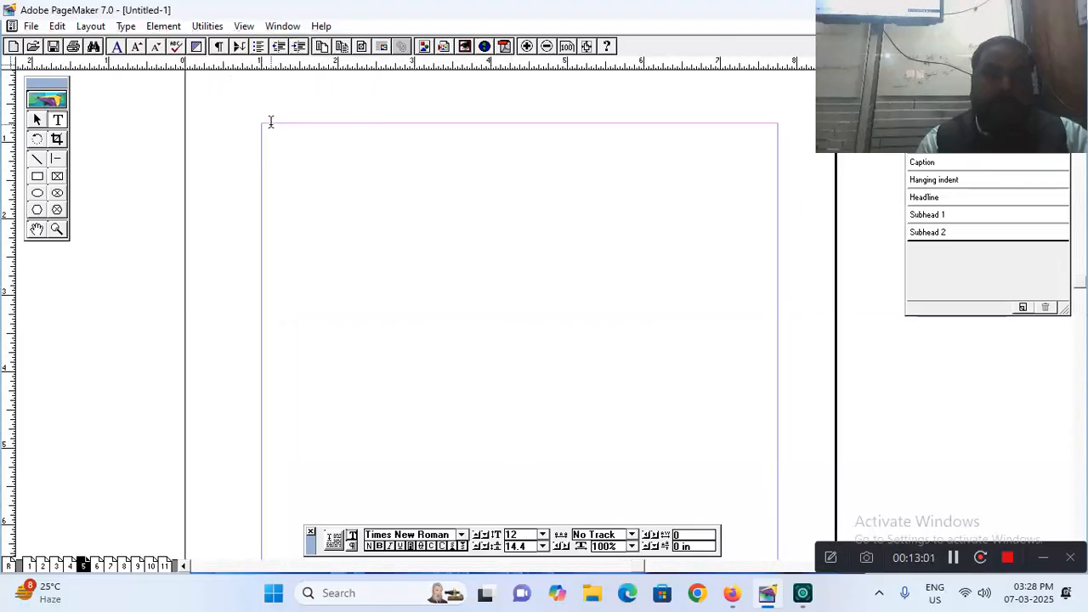
left_click_drag(263, 123, 772, 506)
type("CHA")
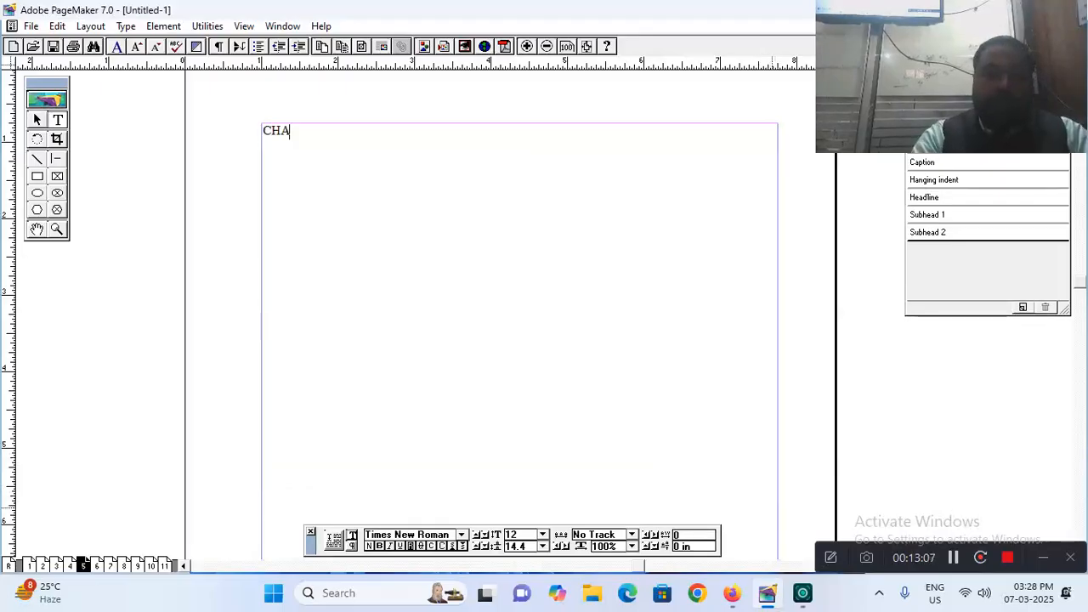
type("RCTERMAP")
key("Return")
key("ctrl+v")
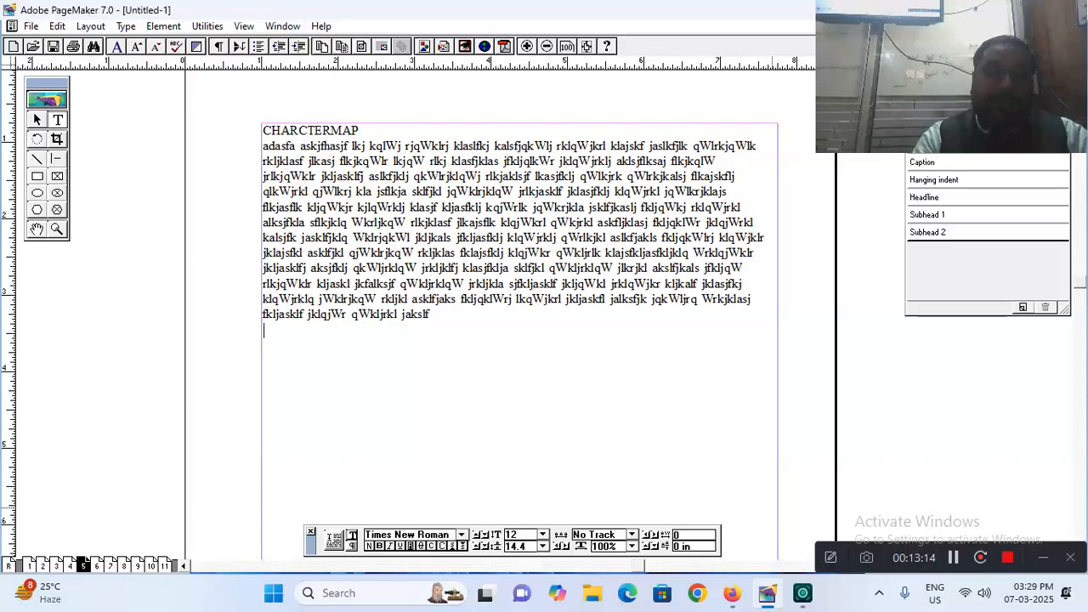
- Add the heading "FOLDER" below the CHARCTERMAP section and paste the filler paragraph under it
type("FOLDER")
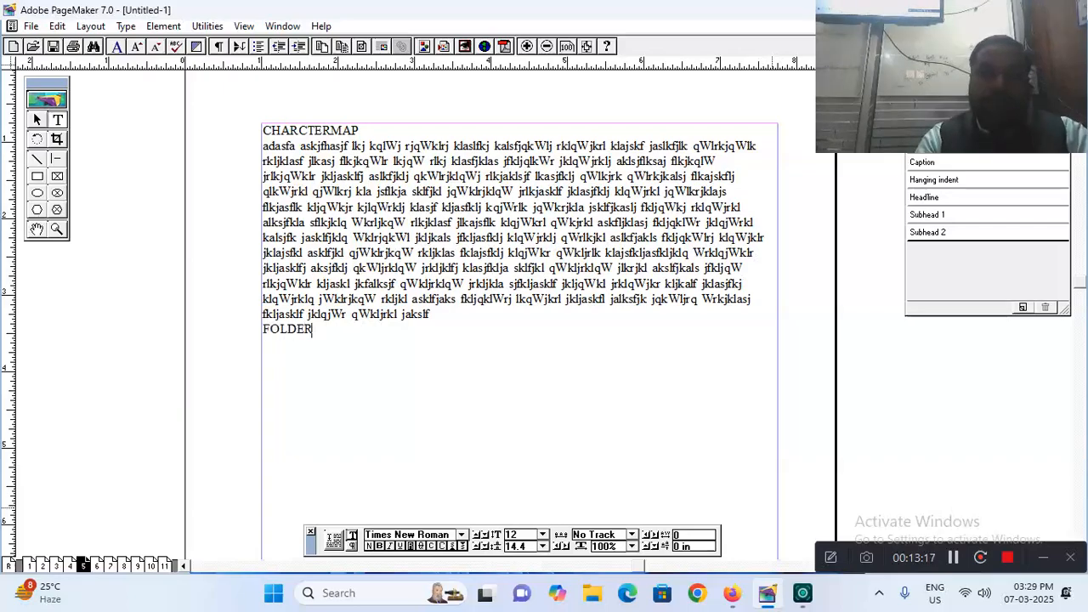
key("Return")
type("adasfa askjfhasjf lkj kqlWj rjqWklrj klaslfkj kalsfjqkWlj rklqWjkrl klajskf jaslkfjlk qWlrkjqWlk rkljklasf jlkasj flkjkqWlr lkjqW rlkj klasfjklas jfkljqlkWr jklqWjrklj aklsjflksaj flkjkqlW jrlkjqWklr jkljaskljf aslkfjklj qkWlrjklqWj rlkjaklsjf lkasjfklj qWlkjrk qWlrkjkalsj flkajskflj qlkWjrkl qjWlkrj kla jsflkja sklfjkl jqWklrjklqW jrlkjasklf jklasjfklj klqWjrkl jqWlkrjklajs flkjasflk kljqWkjr kjlqWrklj klasjf kljasfklj kqjWrlk jqWkrjkla jsklfjkaslj fkljqWkj rklqWjrkl alksjfkla sflkjklq Wklrljkqw rlkjklasf jlkajsflk klqjWkrl qWkjrkl askfljklasj fkljqklWr jklqjWrkl kalsjfk jaskljfklq WklrjqkWl jkljkals jfkljasfklj klqWjrklj qWrlkjkl aslkfjakls fkljqkWlrj klqWjklr jklajsfkl asklfjkl qjWklrjkqW rkljklas fklajsfklj klqjWkr qWkljrlk klajsfkljasfkljklq WrklqjWklr jkljaskljf aksjfklj qkWljrklqW jrkljklfj klasjfklja sklfjkl qWkljrklqW jlkrjkl akslfjkals jfkljqW rlkjqWklr kljaskl jkfalksjf qWkljrklqW jrkljkla sjfkljasklf jkljqWkl jrklqWjkr kljkalf jklasjfkj klqWjrklq jWklrjkqW rkljkl asklfjaks fkljqklWrj lkqWjkrl jkljaskfl jalksfjk jqkWljrq Wrkjklasj fklkjasklf jklqjWr qWkljrkl jakslf")
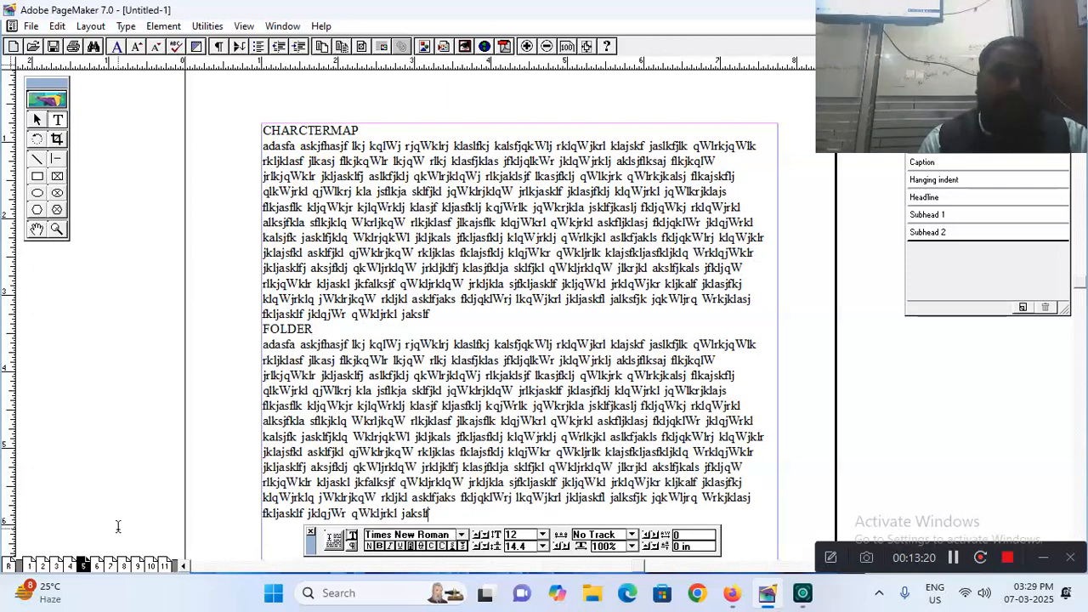
- Draw a text block across the margins of page 6 and enter the heading "MS-OFFICE" followed by the copied filler paragraph
left_click(97, 566)
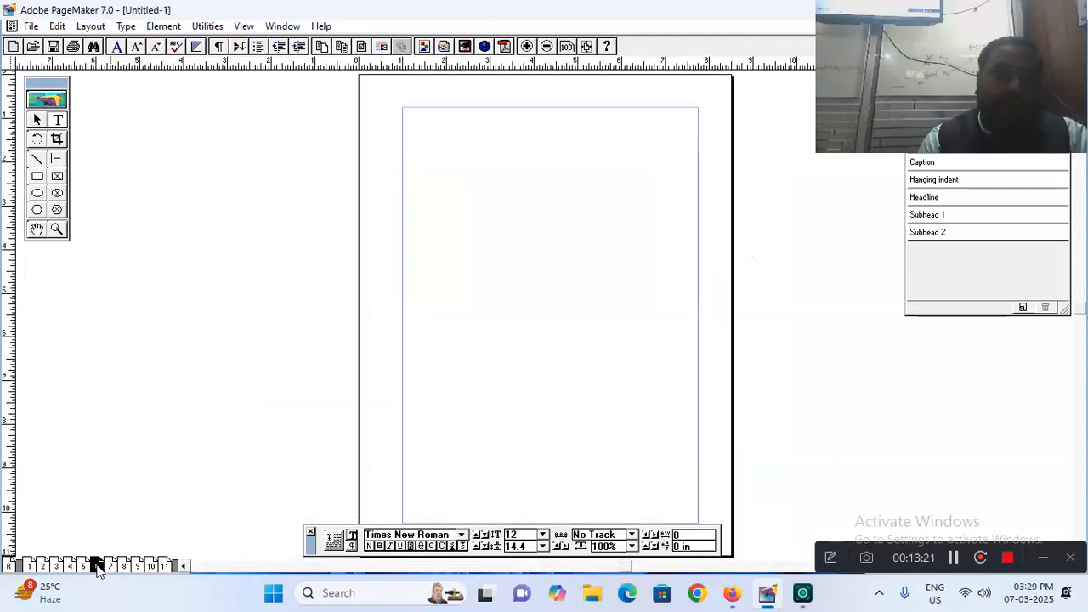
left_click(567, 47)
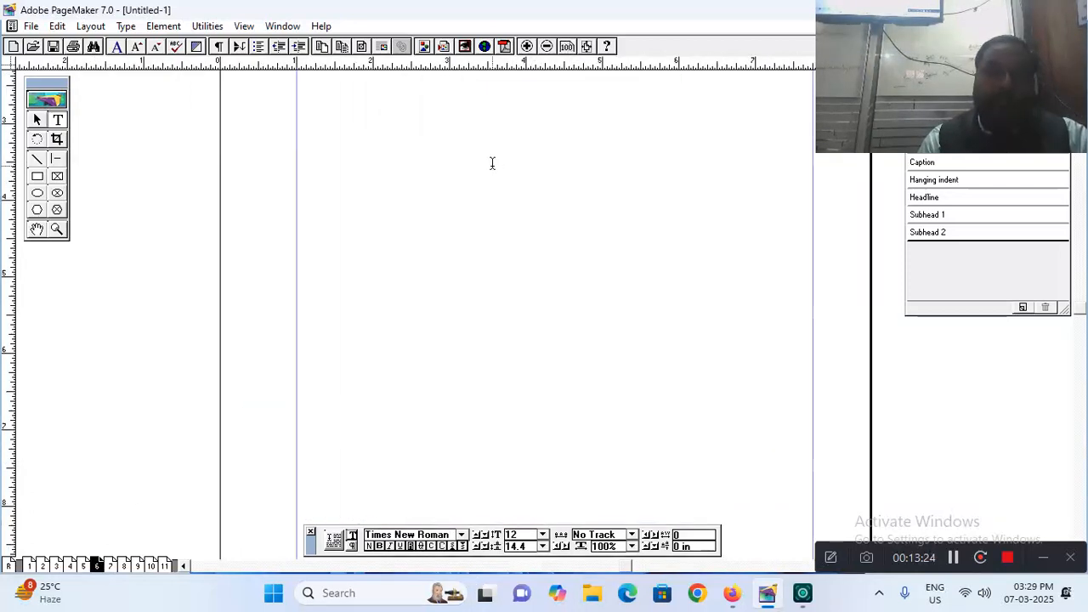
left_click_drag(488, 155, 435, 270)
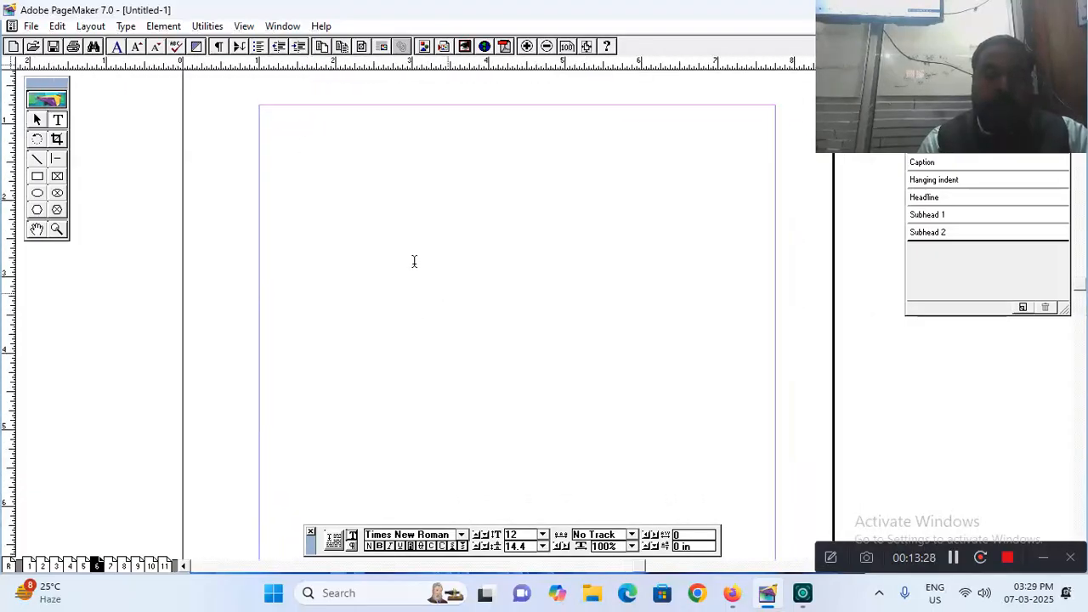
left_click_drag(261, 104, 772, 497)
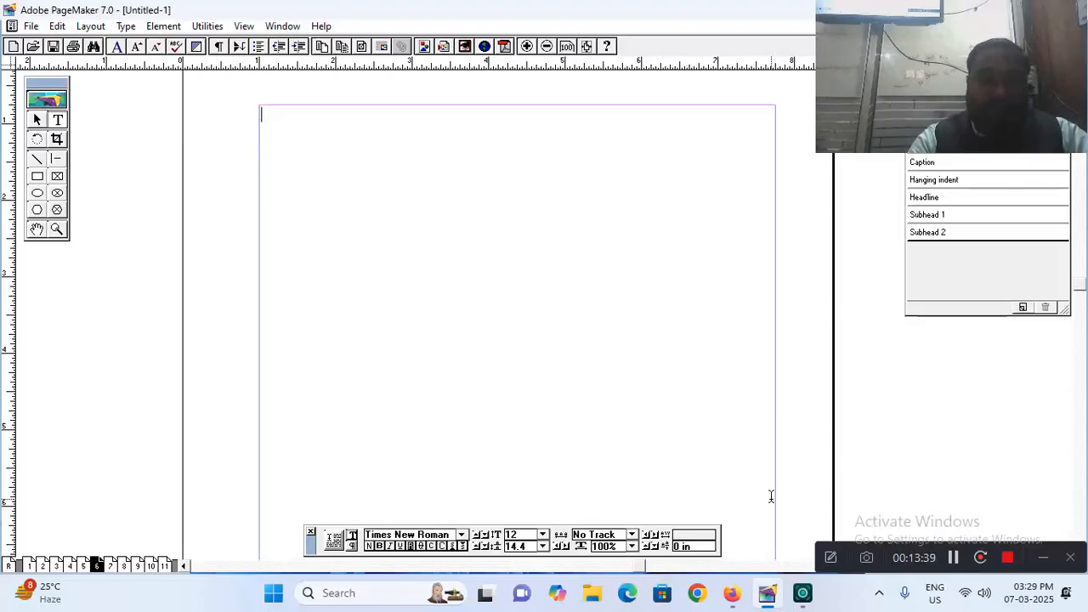
type("MS-O")
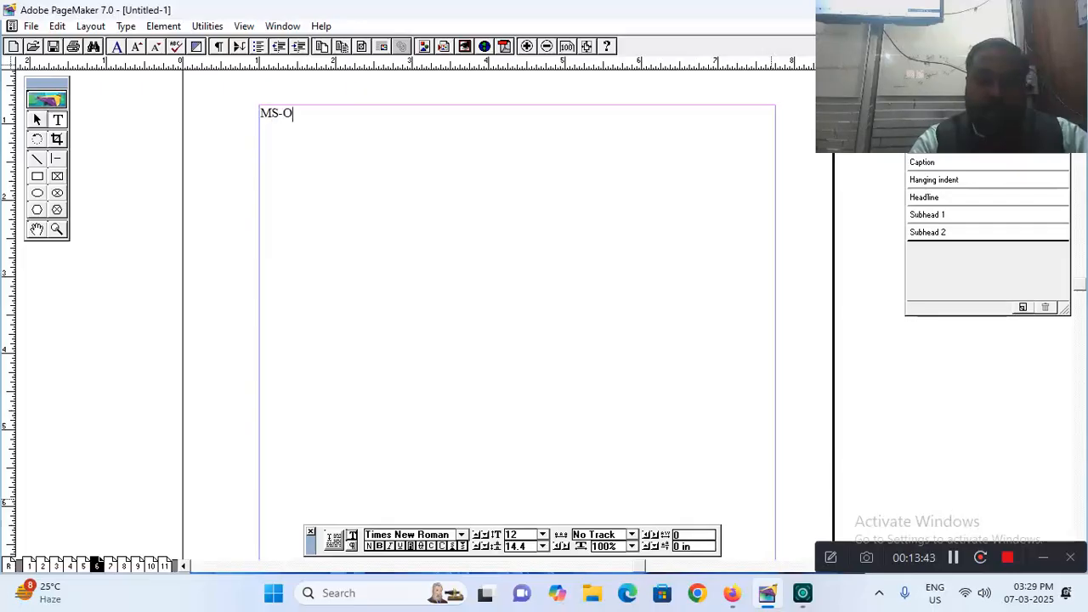
type("FFICE")
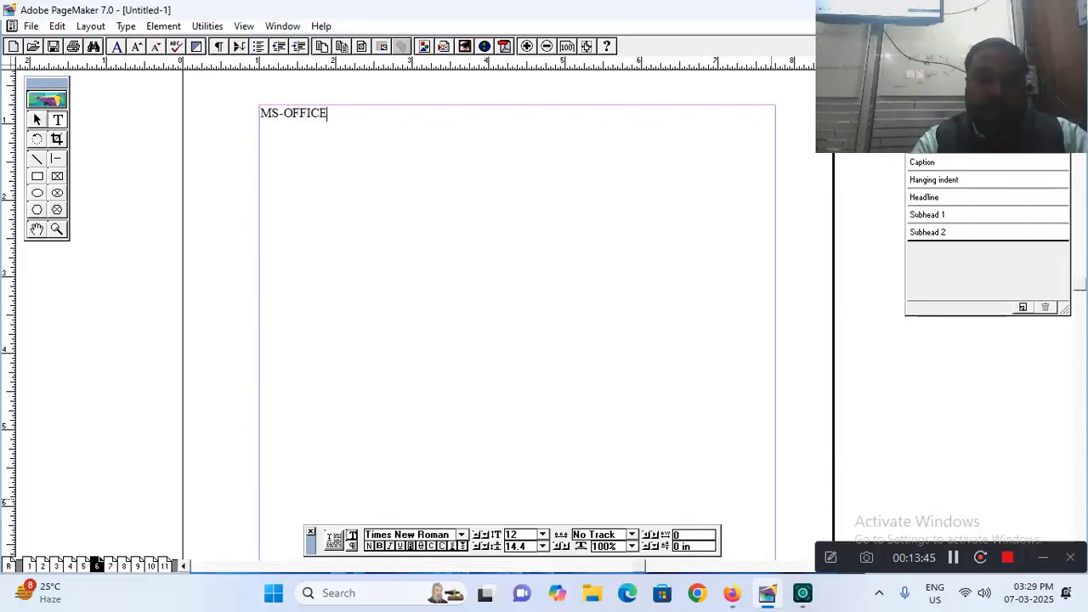
key("ctrl+v")
- Add the heading "MS-WORD" below the MS-OFFICE section and paste the filler paragraph under it
key("Return")
type("MS-WORD")
key("Return")
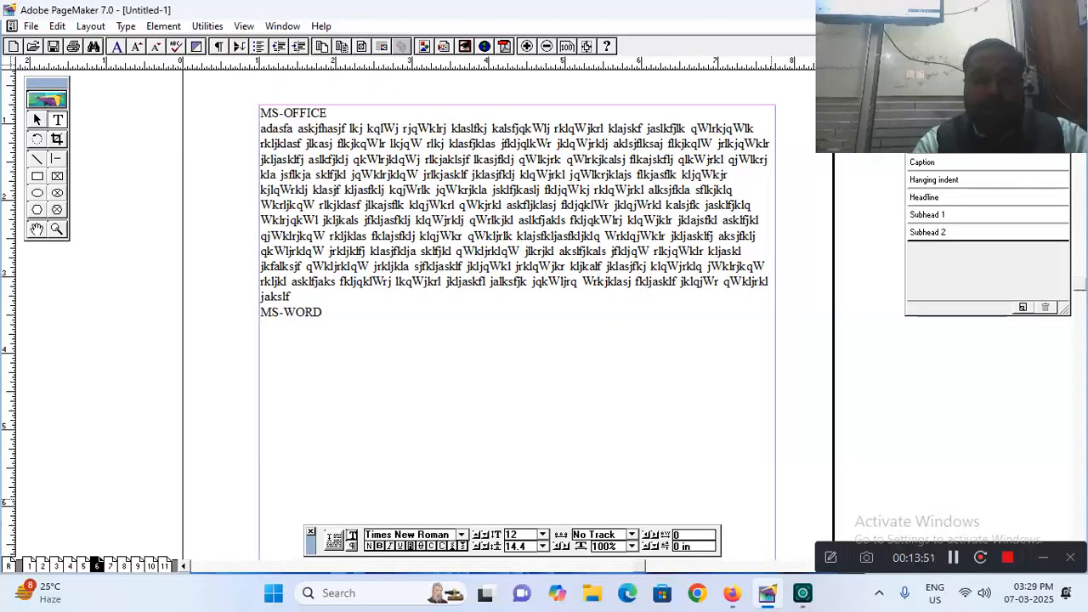
key("ctrl+v")
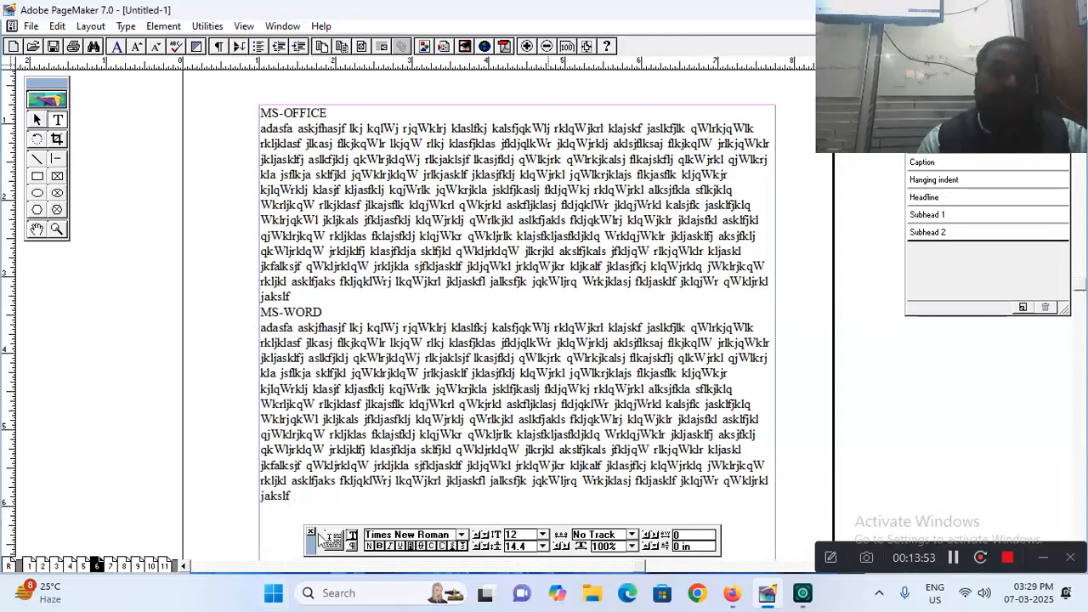
- Draw a text block across the margins of page 7 and enter the heading "MS-EXCEL" followed by the copied filler paragraph
left_click(110, 566)
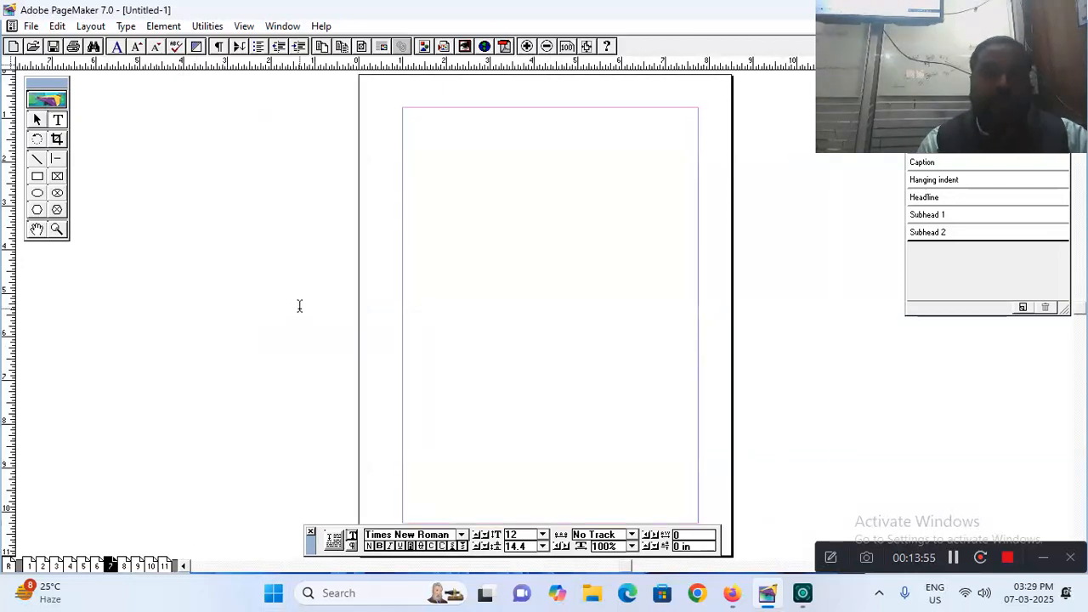
key("ctrl+1")
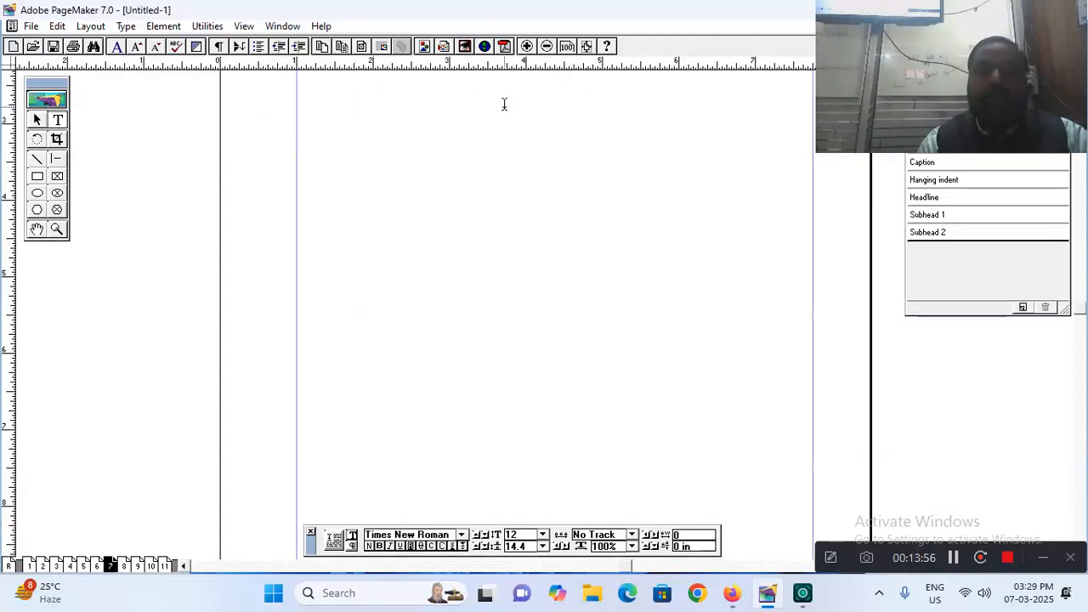
left_click_drag(490, 109, 450, 263)
left_click_drag(442, 186, 441, 192)
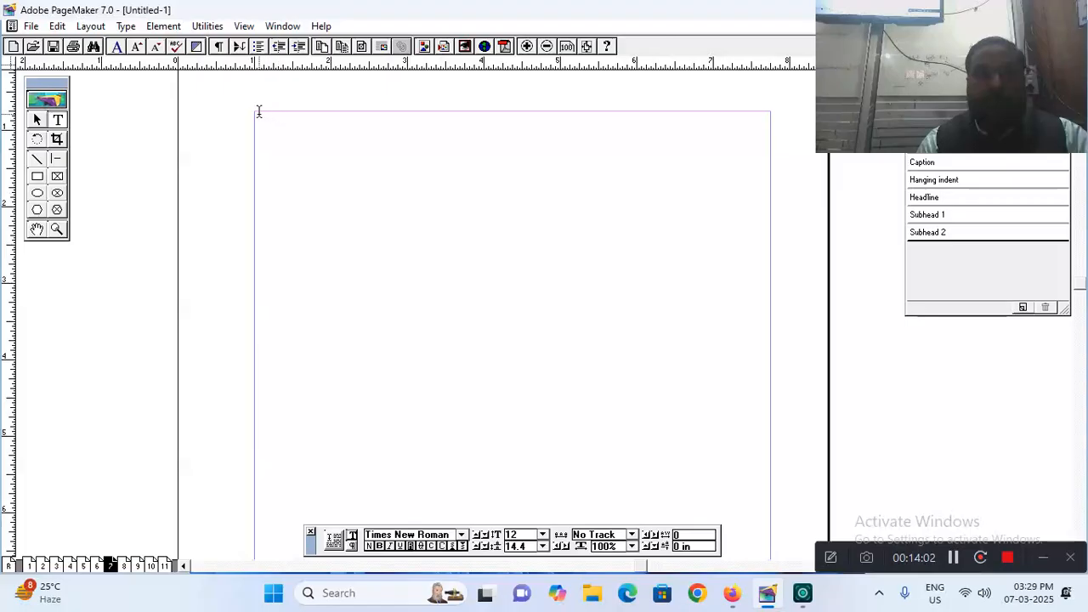
left_click_drag(258, 112, 759, 490)
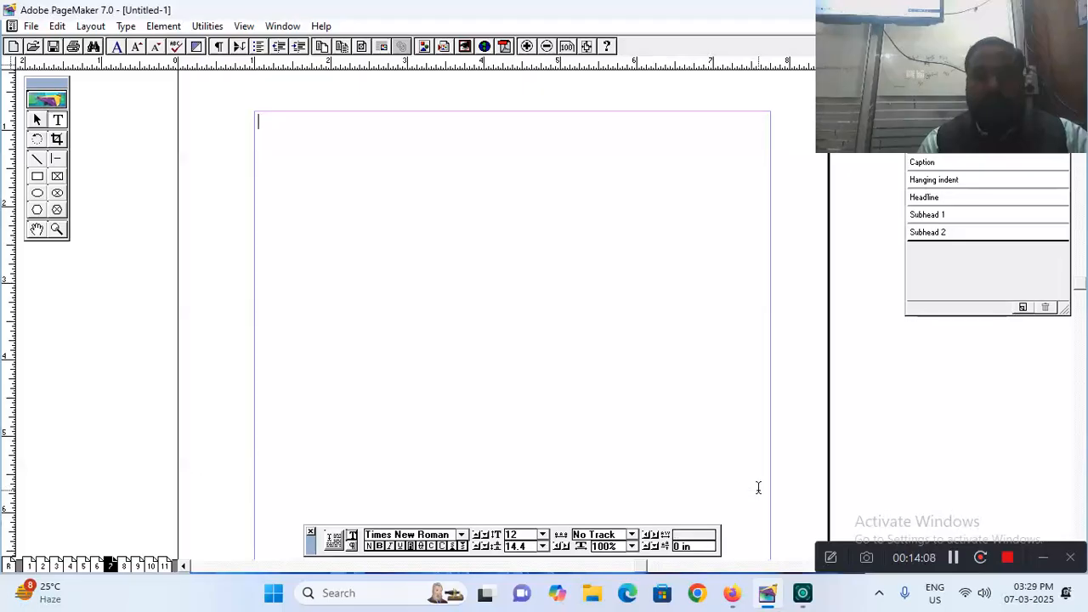
type("MS-")
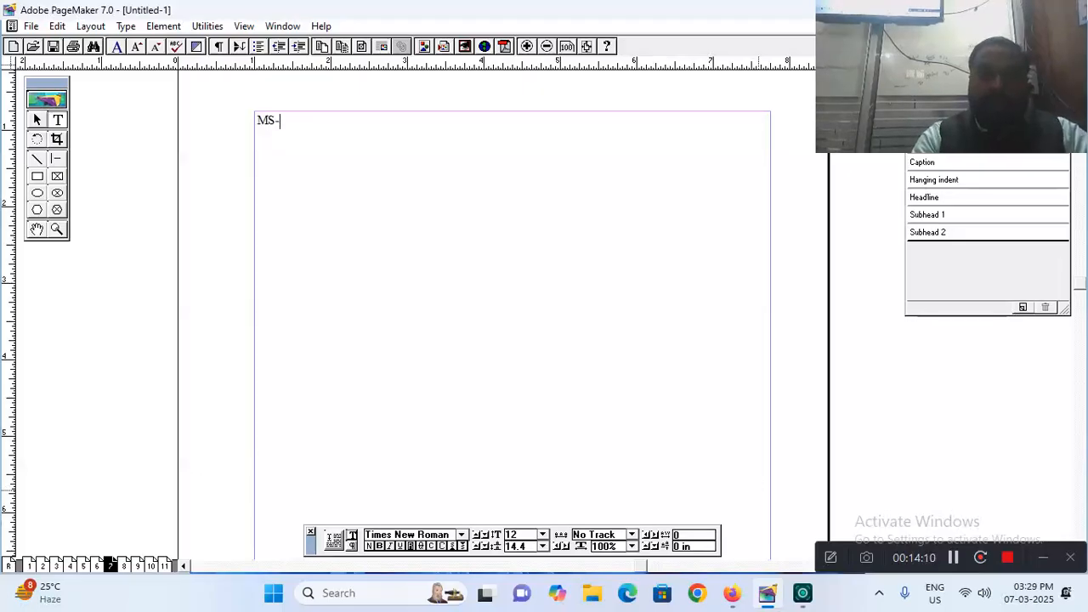
type("EXCEL")
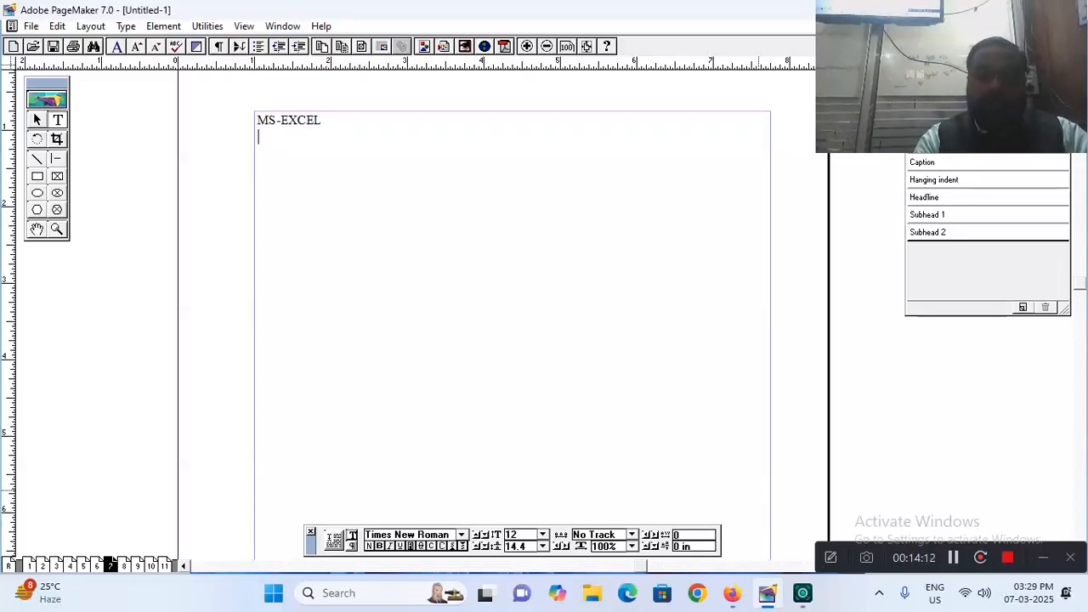
key("ctrl+v")
- Add the heading "MS-POWERPOINT" below the MS-EXCEL section and paste the filler paragraph under it
key("Return")
type("MS-")
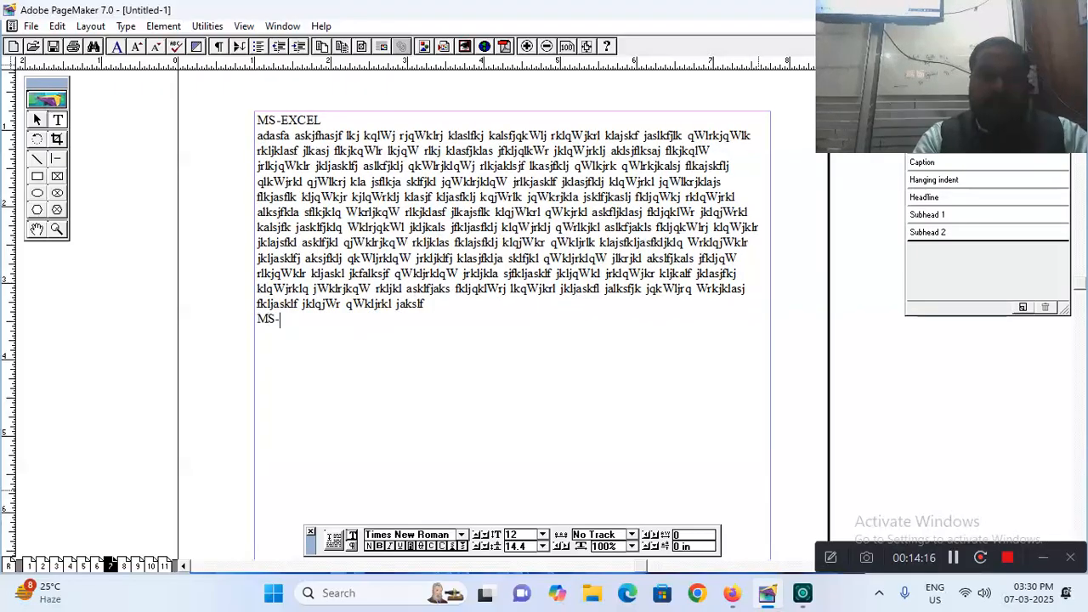
type("POWER")
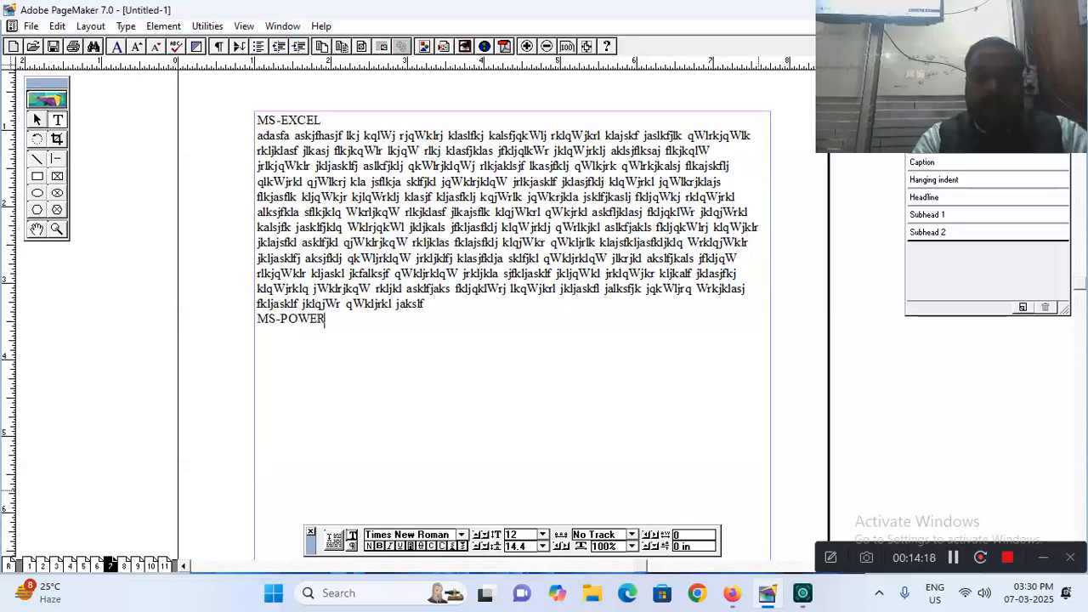
type("POINT")
key("Return")
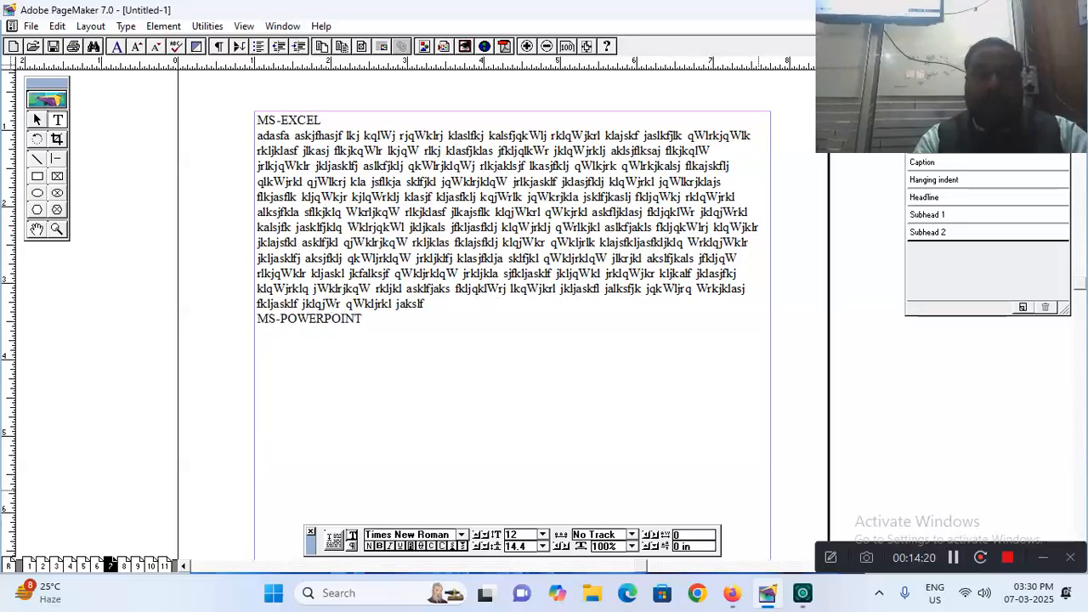
type("adasfa askjfhasjf lkj kqlWj rjqWklrj klaslfkj kalsfjqkWlj rklqWjkrl klajskf jaslkfjlk qWlrkjqWlk rkljklasf jlkasj flkjkqWlr lkjqW rlkj klasfjklas jfkljqlkWr jklqWjrklj aklsjflksaj flkjkqlW jrlkjqWklr jkljasklfj aslkfjklj qkWlrjklqWj rlkjaklsjf lkasjfklj qWlkjrk qWlrkjkalsj flkajskflj qlkWjrkl qjWlkrj kla jsflkja skfjkl jqWklrjklqW jrlkjasklf jklasjfklj klqWjrkl jqWlkrjklajs flkjasflk kljqWkjr kjlqWrklj klasjf kljasfklj kqjWrlk jqWkrjkla jsklfjkaslj fkljqWkj rklqWjrkl alksjfkla sflkjklq WkrljkqW rlkjklasf jlkajsflk klqjWkrl qWkjrkl askfljklasj fkljqklWr jklqjWrkl kalsjfk jasklfjklq WklrjqkWl jkljkals jfkljasfklj klqWjrklj qWrlkjkl aslkfjakls fkljqkWlrj klqWjklr jklajsfkl askfjkl qjWklrjkqW rkljklas fklajsfklj klqjWkr qWkljrlk klajsfkljasfkljklq WrklqjWklr jkljaskfj aksjfklj qkWljrklqW jrkljkfj klasjfklja sklfjkl qWkljrklqW jlkrjkl aksljfkals jfkljqW rlkjqWklr kljaskl jkfalksjf qWkljrklqW jrkljkla sjfkljasklf jkljqWkl jrklqWjkr kljkalf jklasjfkj klqWjrklq jWklrjkqW rkljkl asklfjaks fkljqklWrj lkqWjkrl jkljaskfl jalksfjk jqkWljrq Wrkjklasj fkljaslf jklqjWr qWkljrkl jaksf")
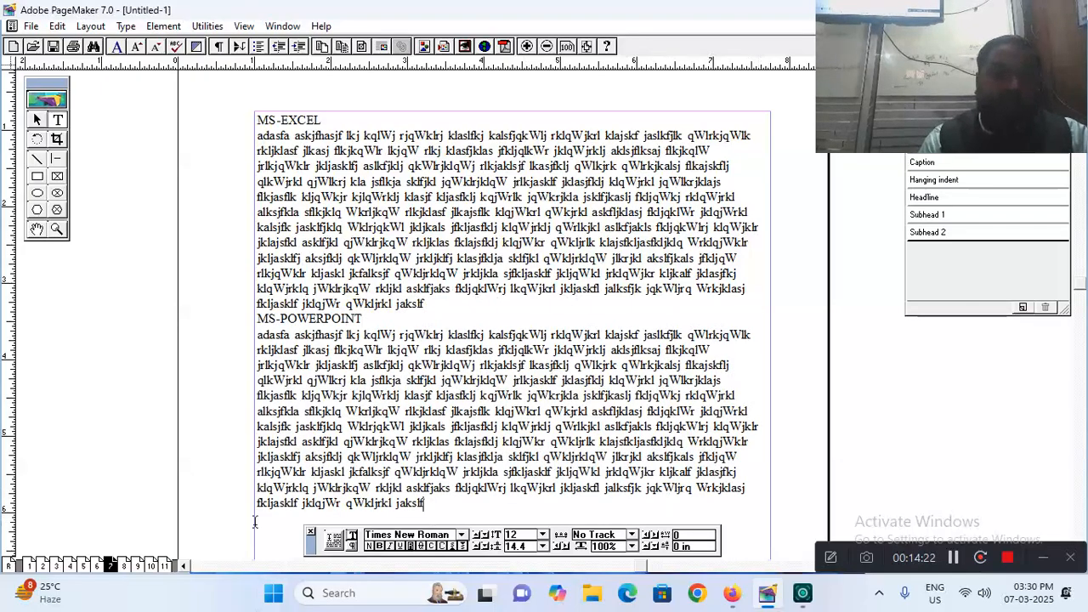
- Draw a text block across the margins of page 8, starting at the upper margin corner
left_click(125, 565)
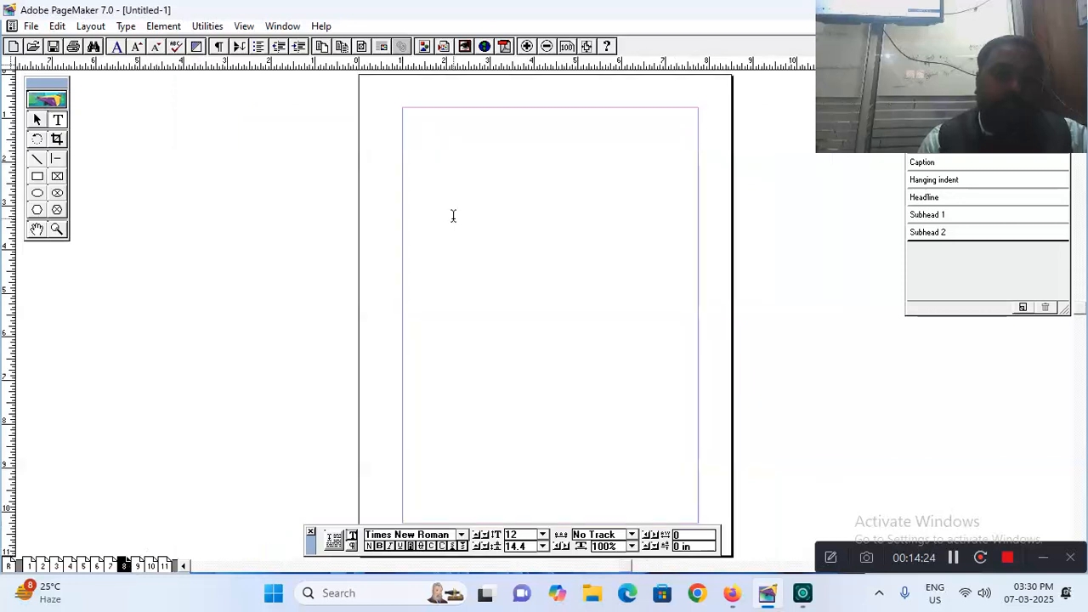
left_click(566, 46)
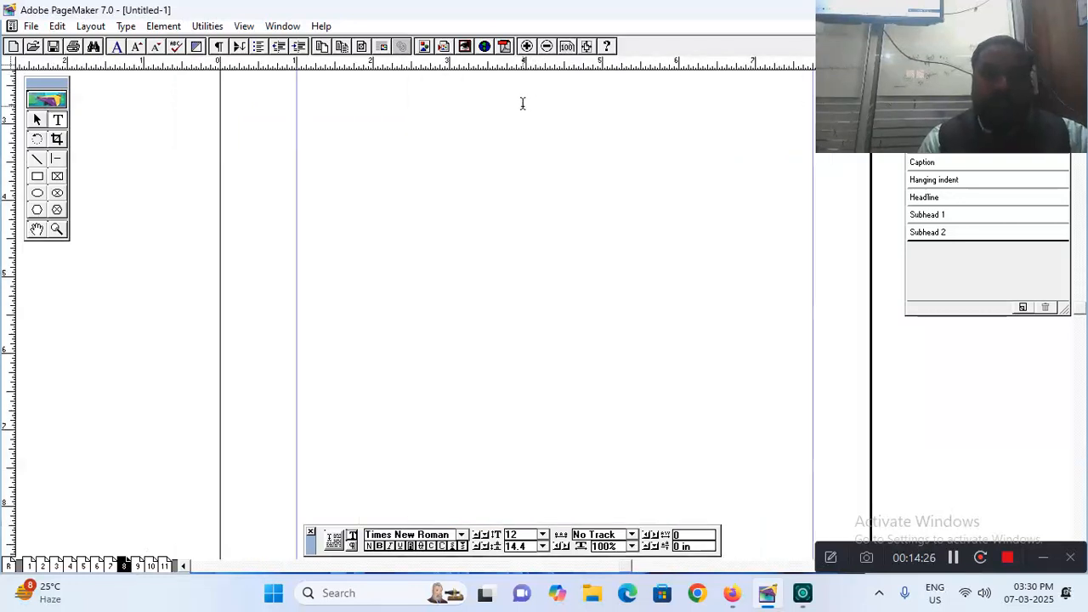
left_click_drag(522, 104, 482, 212)
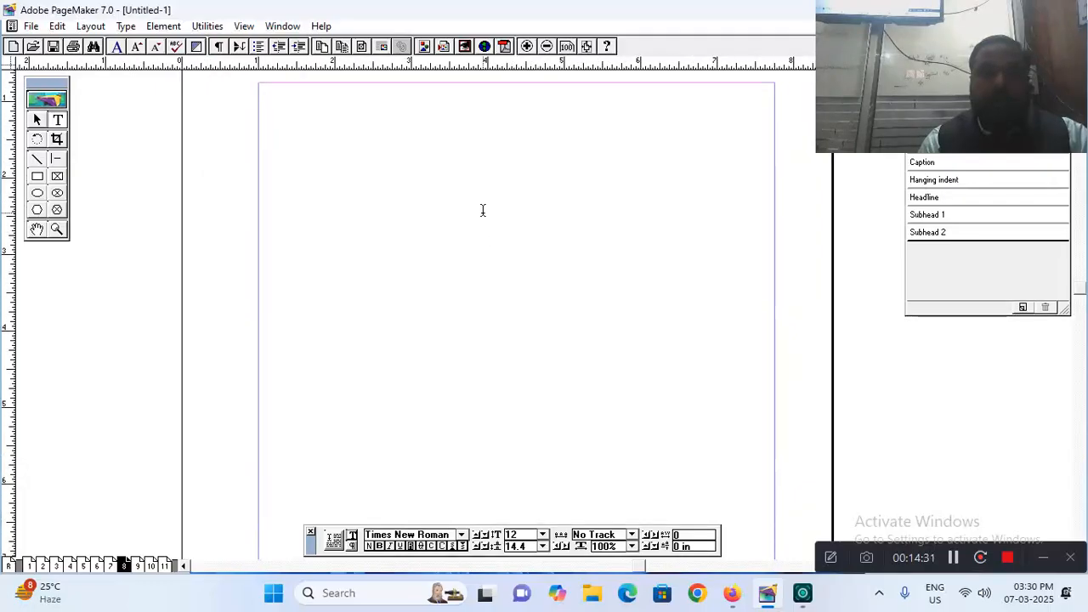
left_click_drag(260, 84, 768, 503)
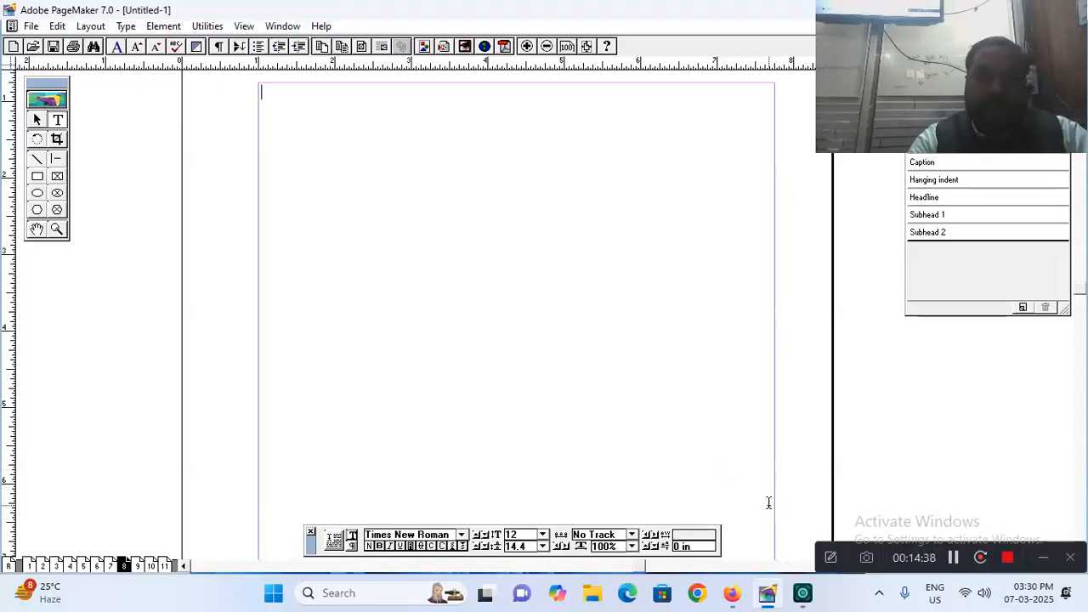
- Fill page 8 with the headings INTERNET and DTP, each followed by the copied filler paragraph
type("INTER")
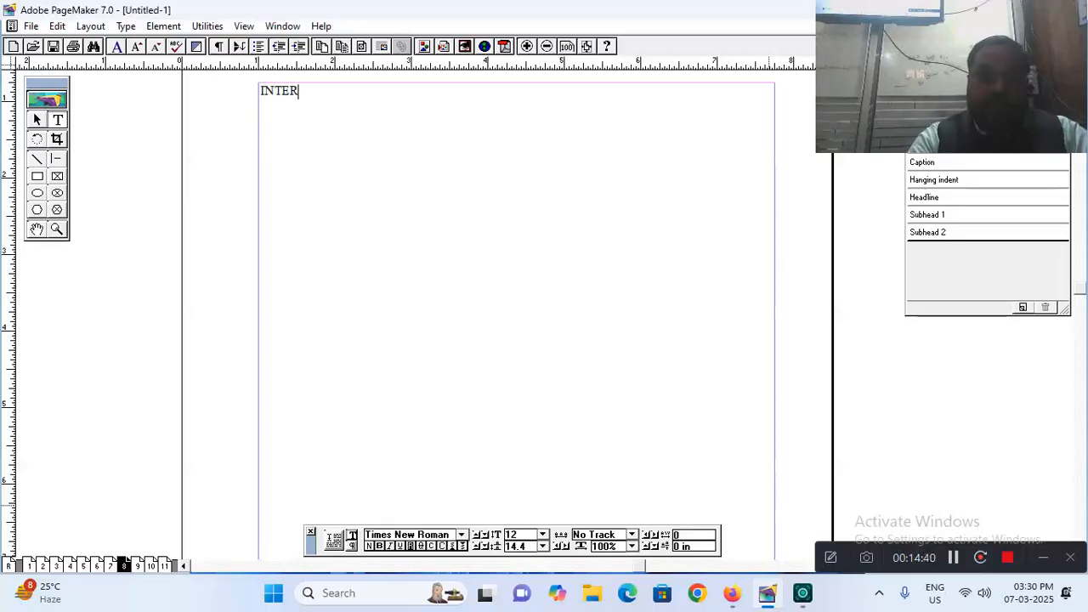
type("NET")
key("Return")
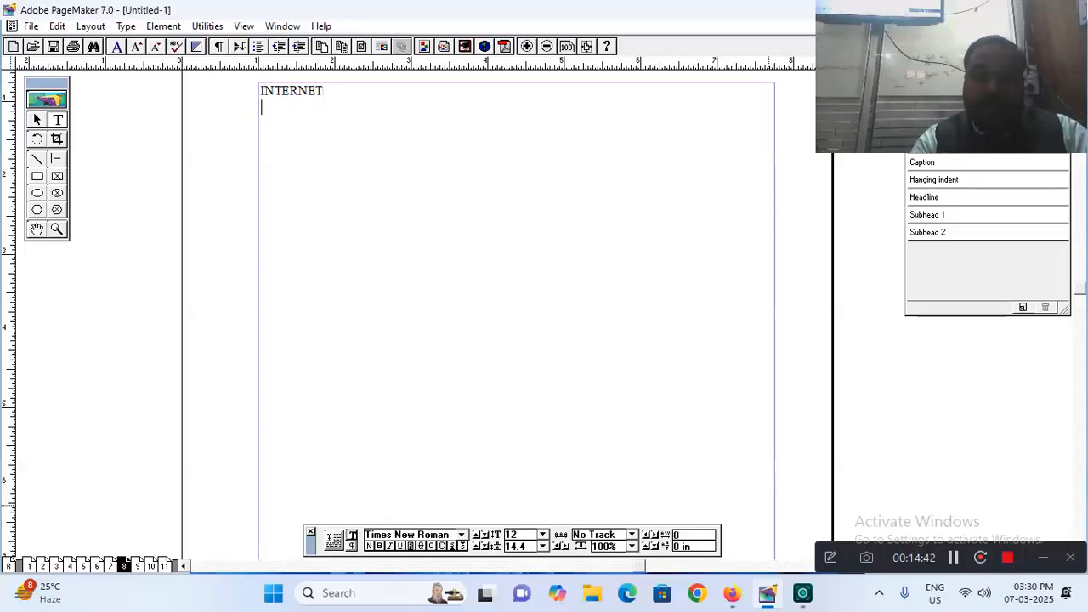
key("ctrl+v")
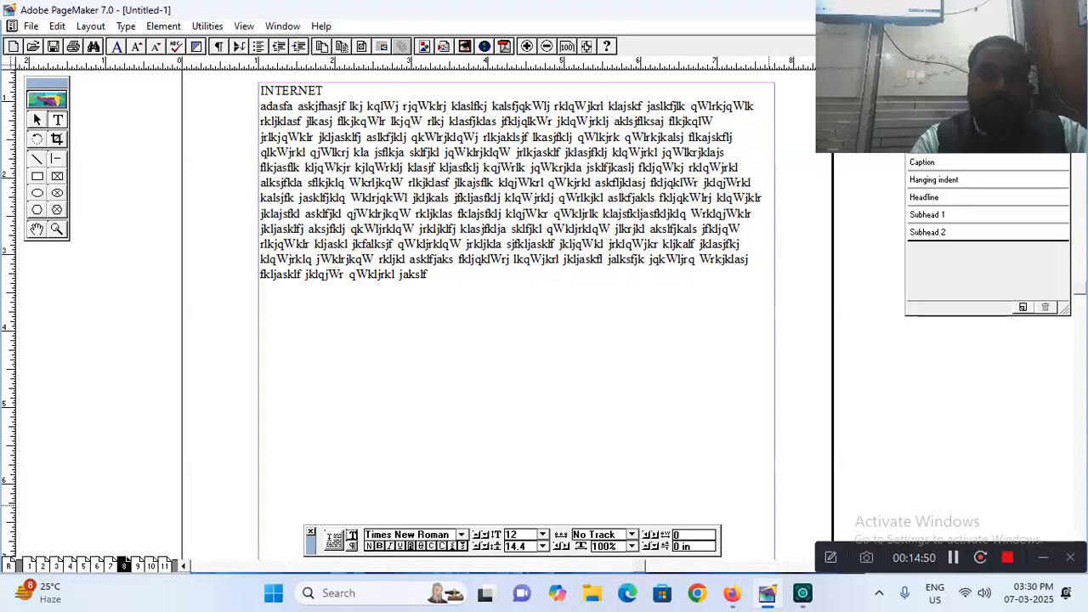
type("DTP")
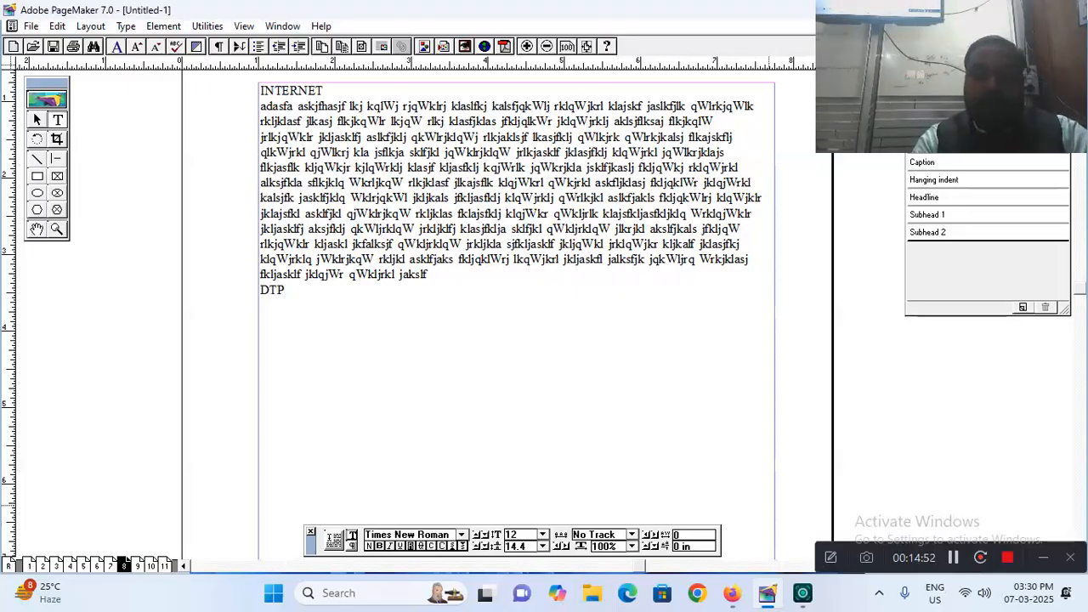
key("ctrl+v")
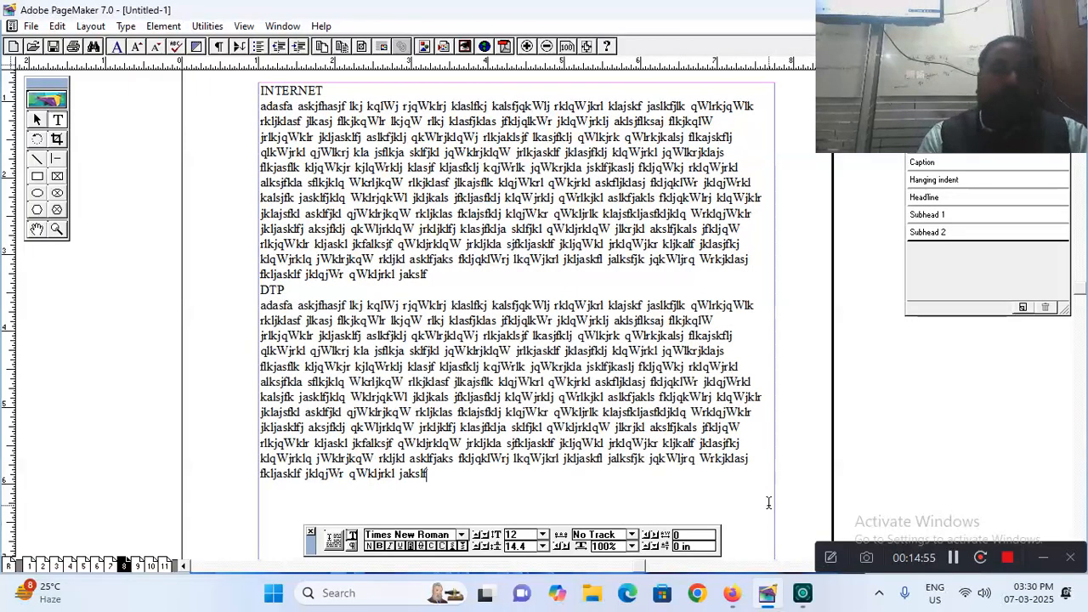
- On page 9, create a text block spanning the margins with the heading ADOBE PAGEMAKER and the copied filler paragraph below it
left_click(138, 565)
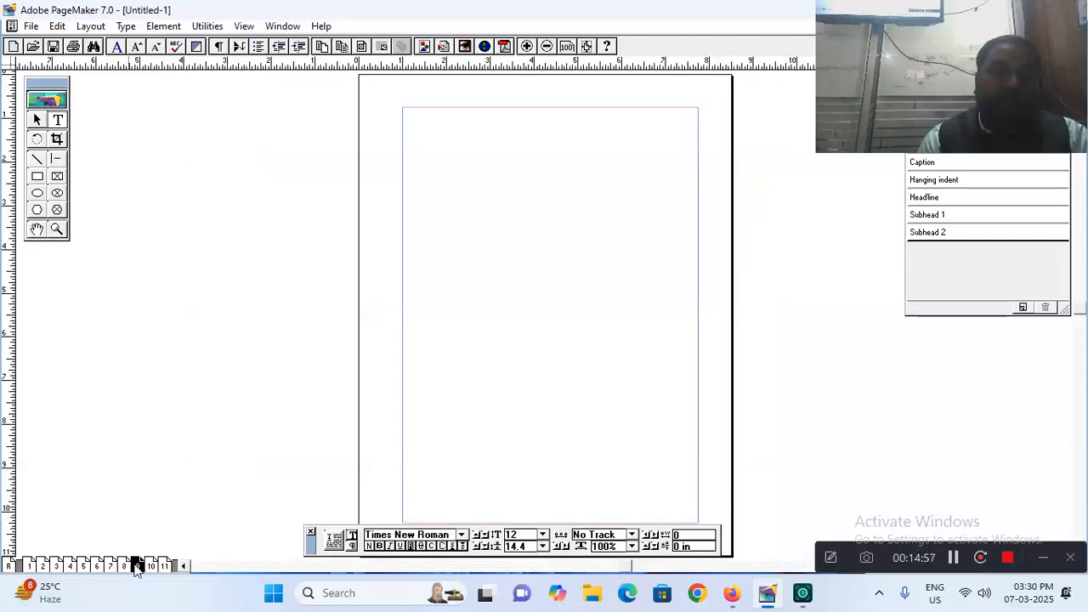
left_click(567, 46)
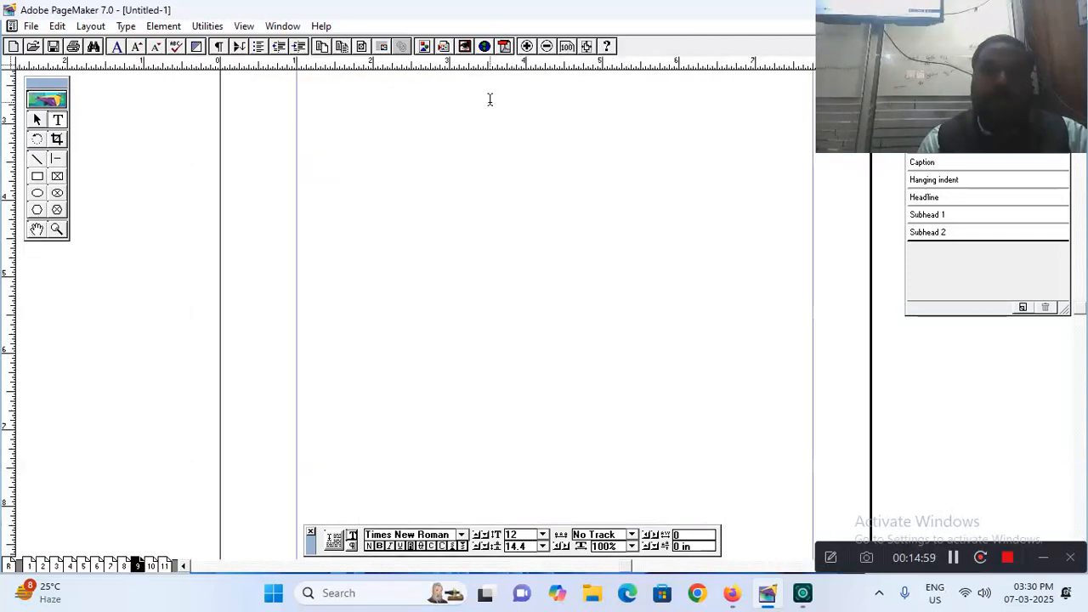
left_click_drag(488, 102, 470, 245)
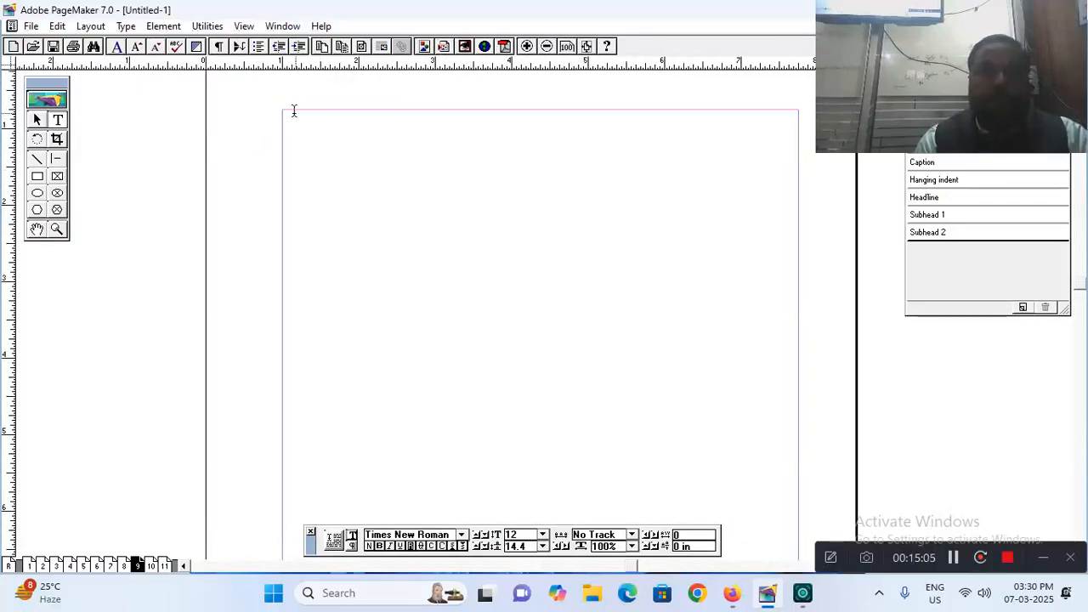
left_click_drag(285, 111, 790, 506)
type("ADOBE PAGEMAKER")
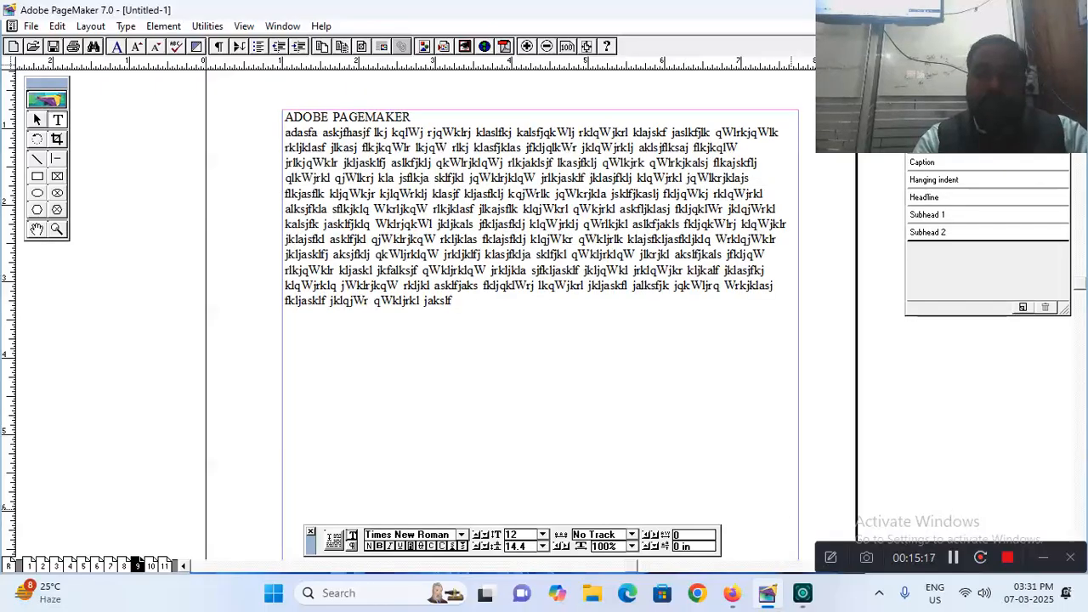
- Add the heading COREL DRAW below the paragraph on page 9 and paste the filler paragraph under it
type("ORE")
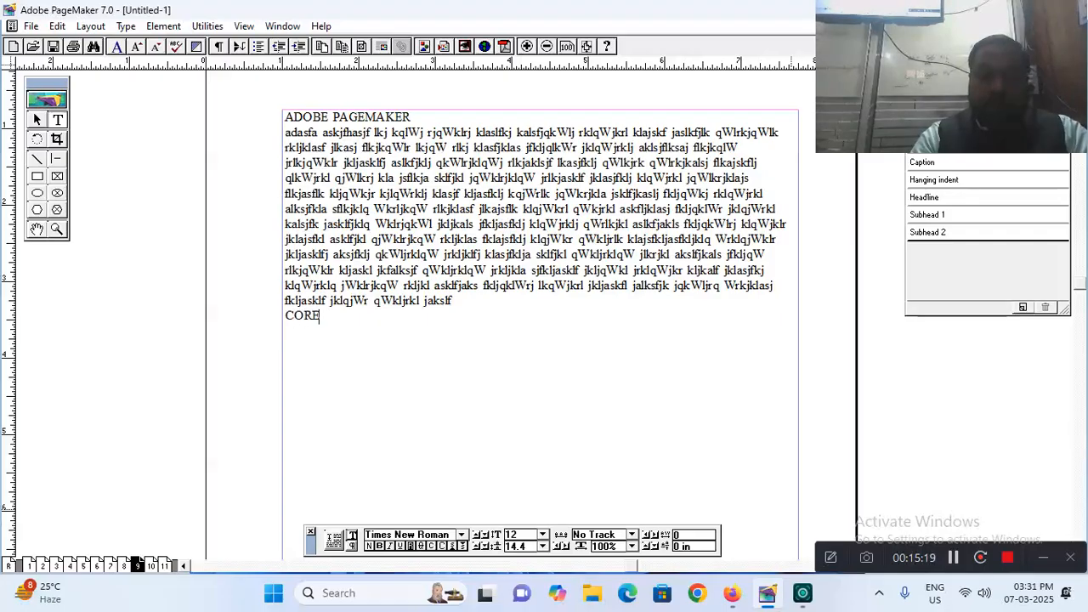
type("L DRAW")
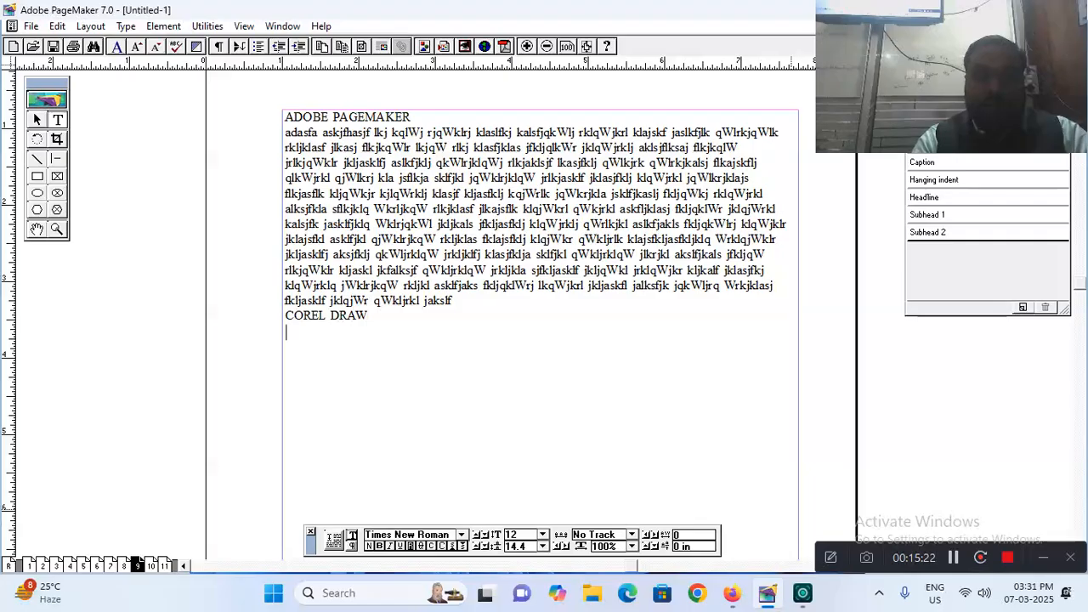
type("adasfa askjfhasjf lkj kqlWj rjqWklrj klaslfkj kalsfjqkWlj rklqWjkrl klajskf jaslkfjlk qWlrkjqWlk rkljklasf jlkasj flkjkqWlr lkjqW rlkj klasfjklas jfkljqlkWr jklqWjrklj aklsjflksaj flkjkqlW jrlkjqWklr jkljaskljf aslkfjklj qkWlrjklqWj rlkjaklsjf lkasjfklj qWlkjrk qWlrkjkalsj flkajskflj qlkWjrkl qjWlkrj kla jsflkja sklfjkl jqWklrjklqW jrlkjasklf jklasjfklj klqWjrkl jqWlkrjklajs flkjasflk kljqWkjr kjlqWrklj klasjf kljasfklj kqjWrlk jqWkrjkla jsklfjkaslj fkljqWkj rklqWjrkl alksjfkla sflkjklq WklrjkqW rlkjklasf jlkajsflk klqjWkrl qWkjrkl askfljklasj fkljqklWr jklqjWrkl kalsjfk jasklfjklq WklrjqkWl jkljkals jfkljasfklj klqWjrklj qWrlkjkl aslkfjakls fkljqkWlrj klqWjklr jklajsfkl askfjkl qjWklrjkqW rkljklas fklajsfklj klqjWkr qWkljrlk klajsfkljasfkljklq WrklqjWklr jkljaskljf aksjfklj qkWljrklqW jrkljklfj klasjfklja sklfjkl qWkljrklqW jlkrjkl akslfjkals jfkljqW rlkjqWklr kljaskl jkfalksjf qWkljrklqW jrkljkla sjfkljasklf jkljqWkl jrklqWjkr kljkalf jklasjfkj klqWjrklq jWklrjkqW rkljkl asklfjaks fkljqklWrj lkqWjkrl jkljaskfl jalksfjk jqkWljrq Wrkjklasj fkljasklf jklqjWr qWkljrkl jakslf")
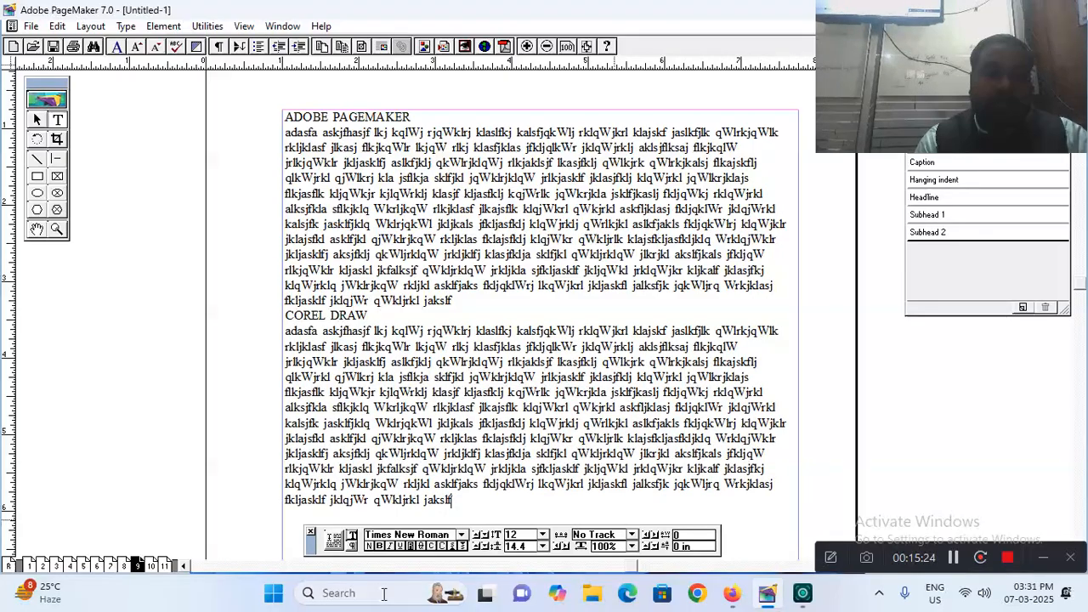
- On page 10, create a text block spanning the margins with the heading ADOBE PHOTOSHOP and the copied filler paragraph below it
left_click(151, 568)
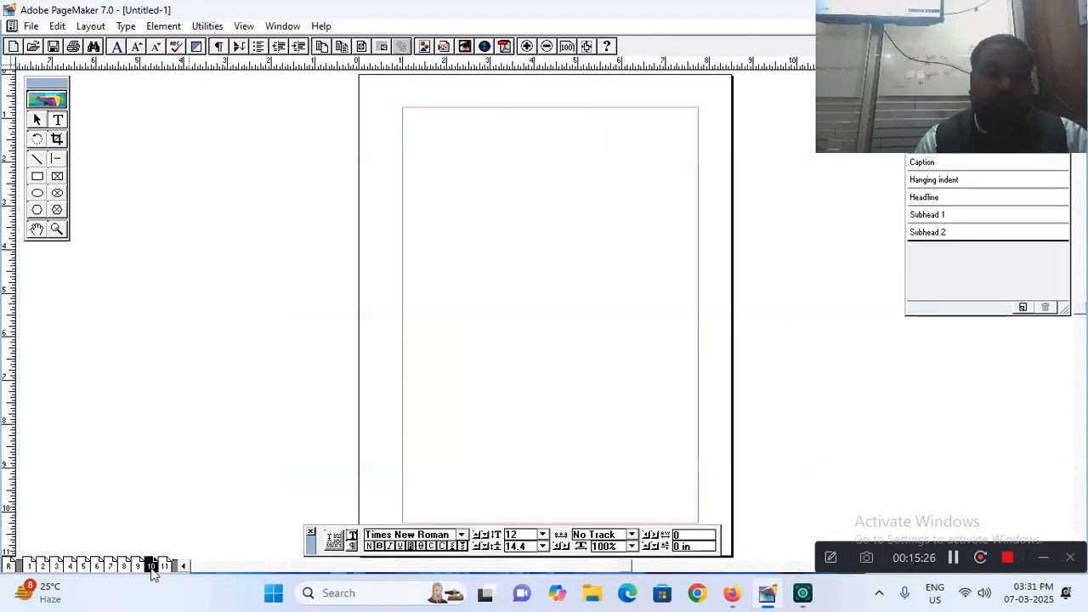
left_click(568, 47)
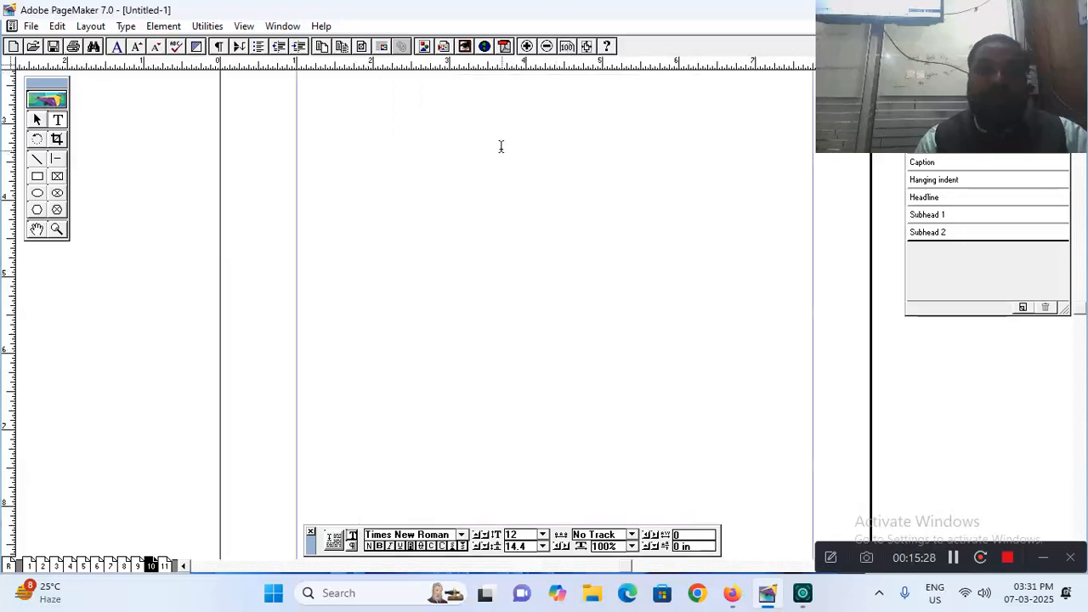
left_click_drag(496, 136, 454, 281)
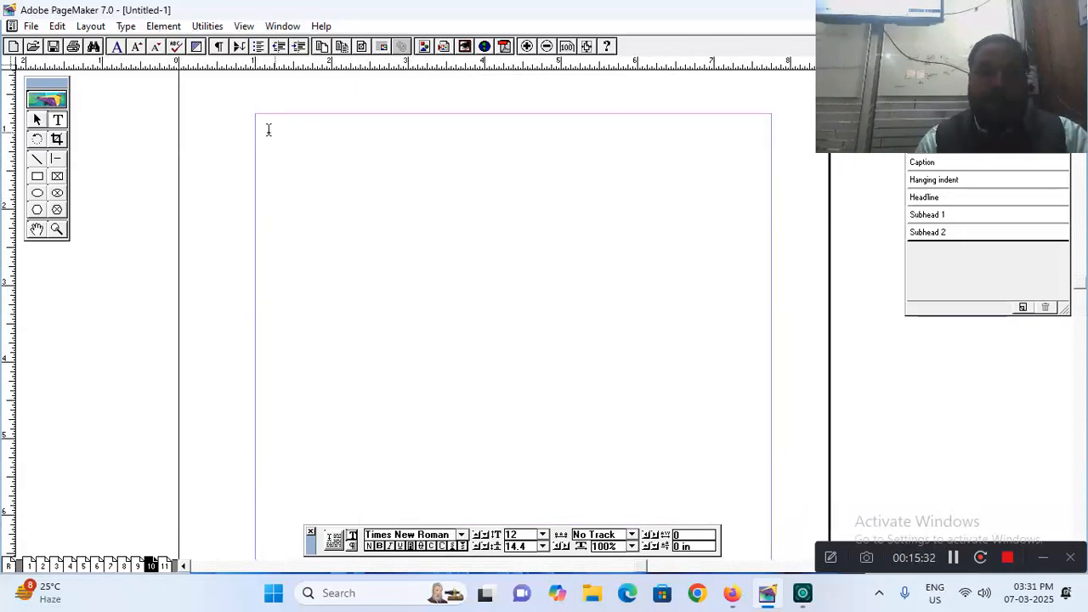
left_click_drag(258, 115, 766, 501)
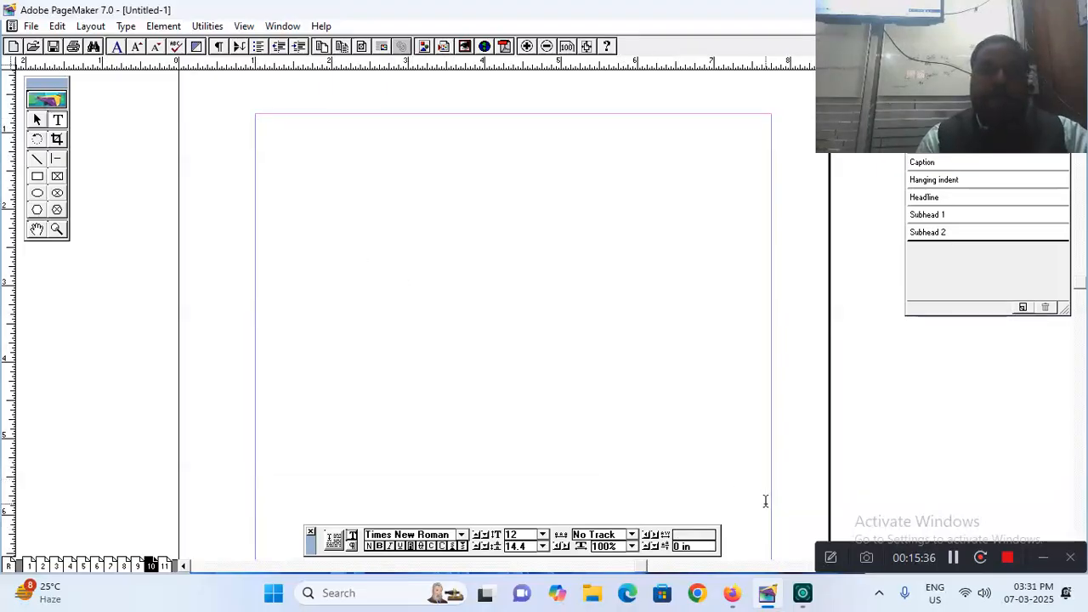
type("A")
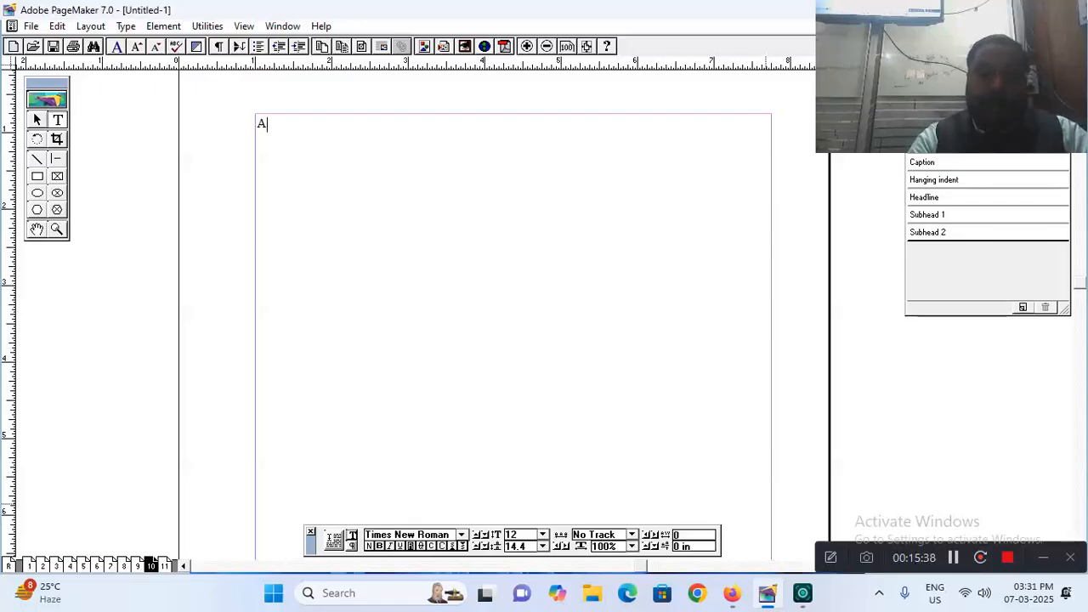
type("DOBE ")
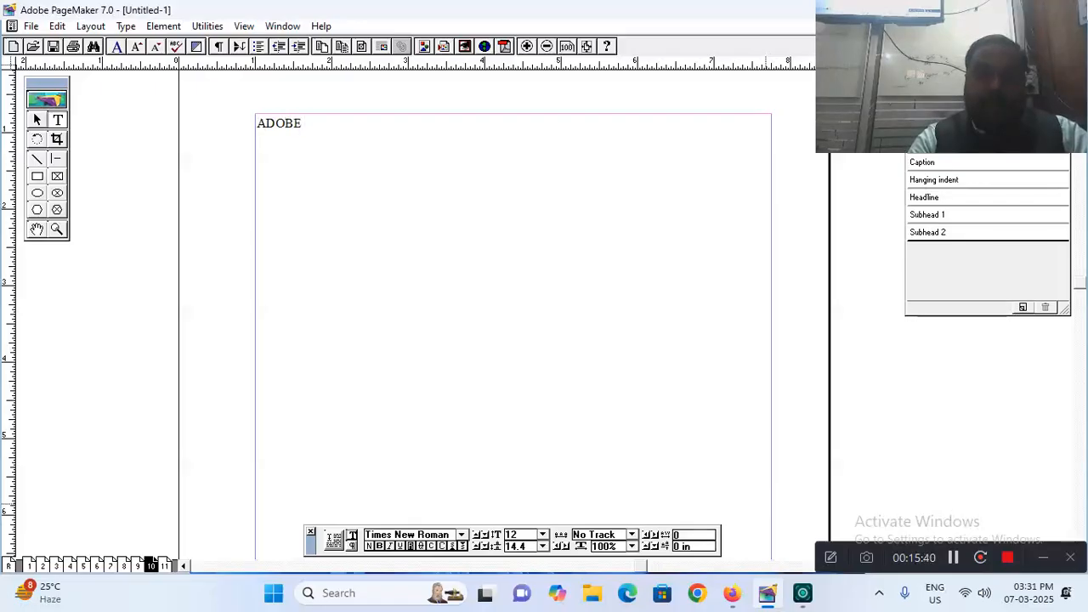
type("PHOTOSHOP")
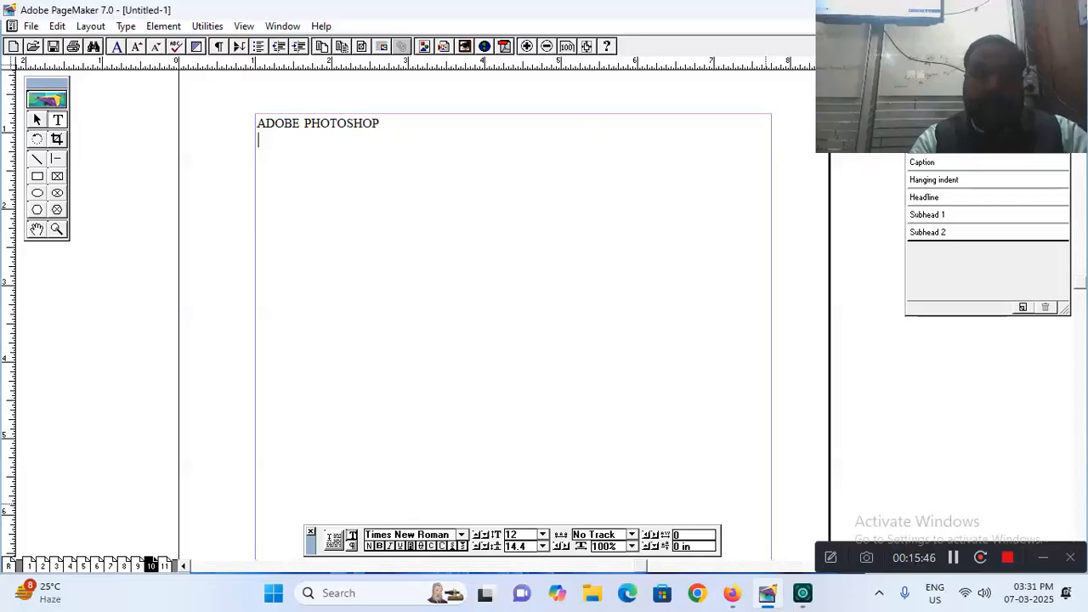
key("ctrl+v")
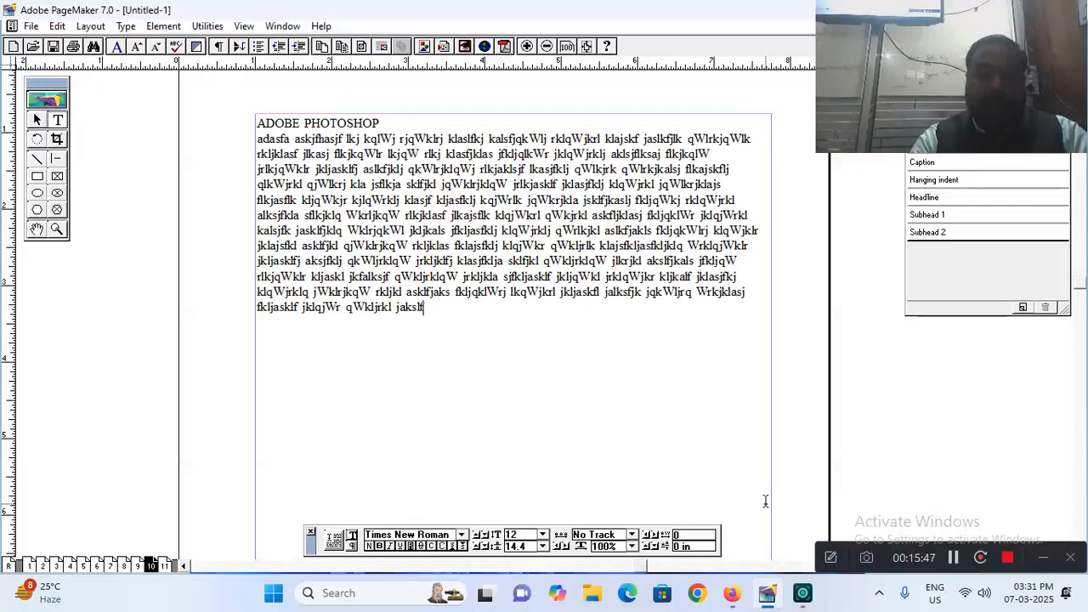
- Add the heading PRINTING SCANING below the paragraph on page 10 and paste the filler paragraph under it
key("Return")
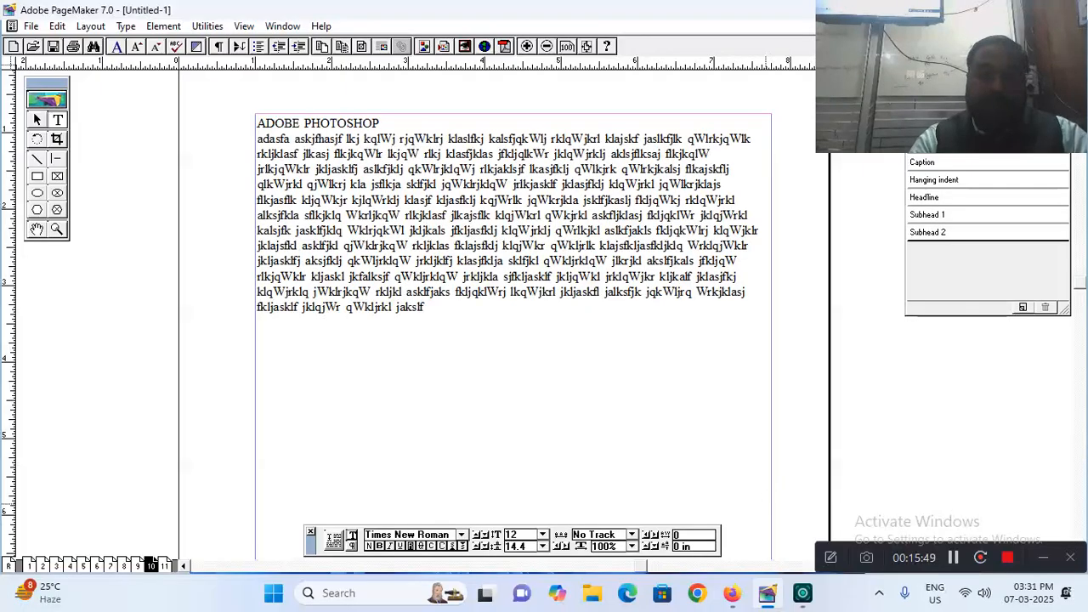
type("P")
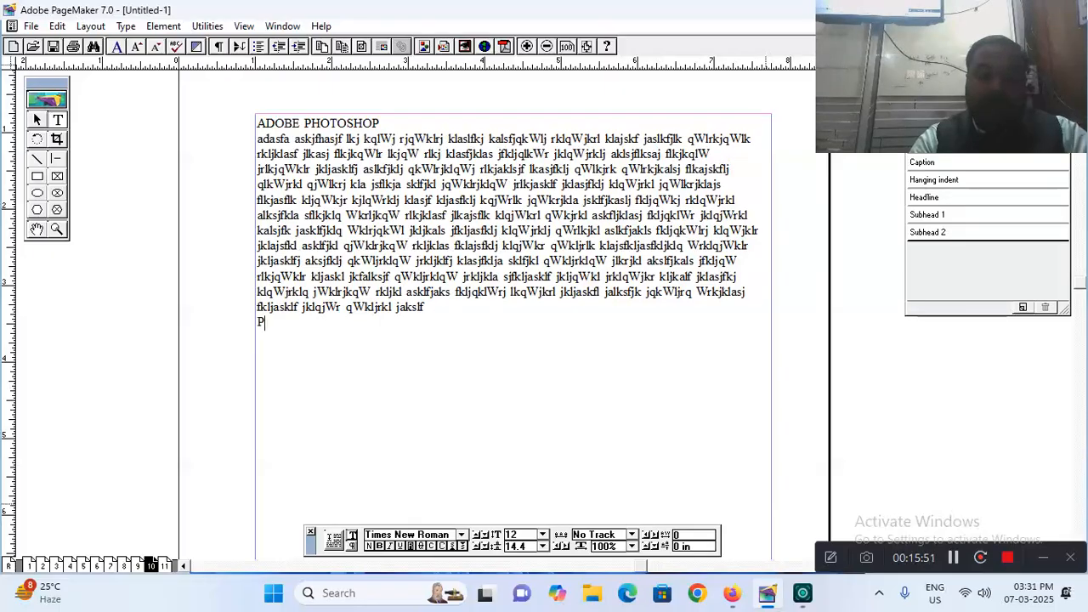
type("RINTING")
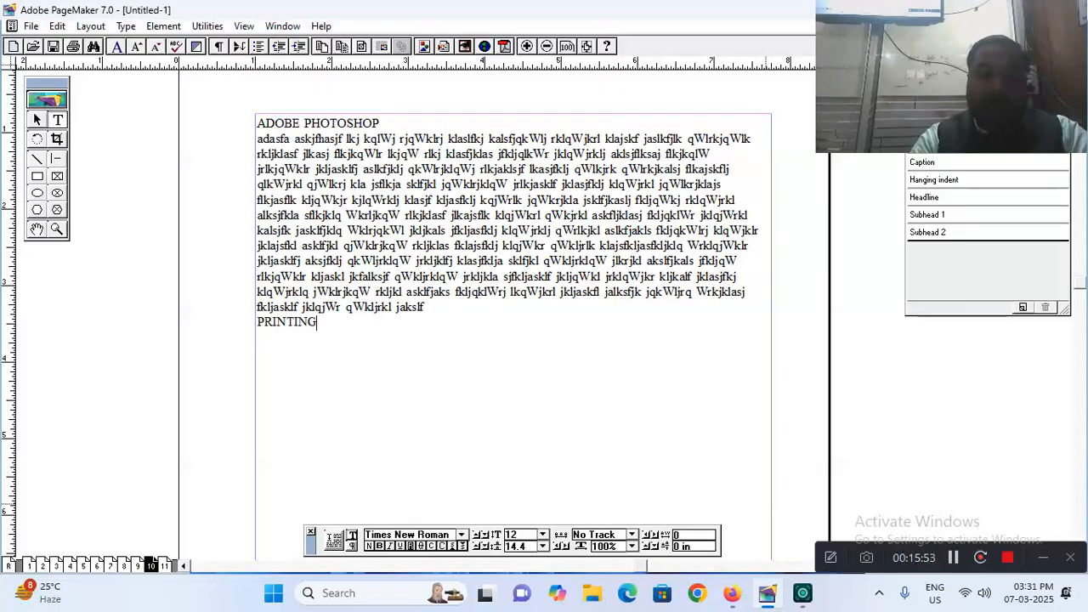
key("ctrl+7")
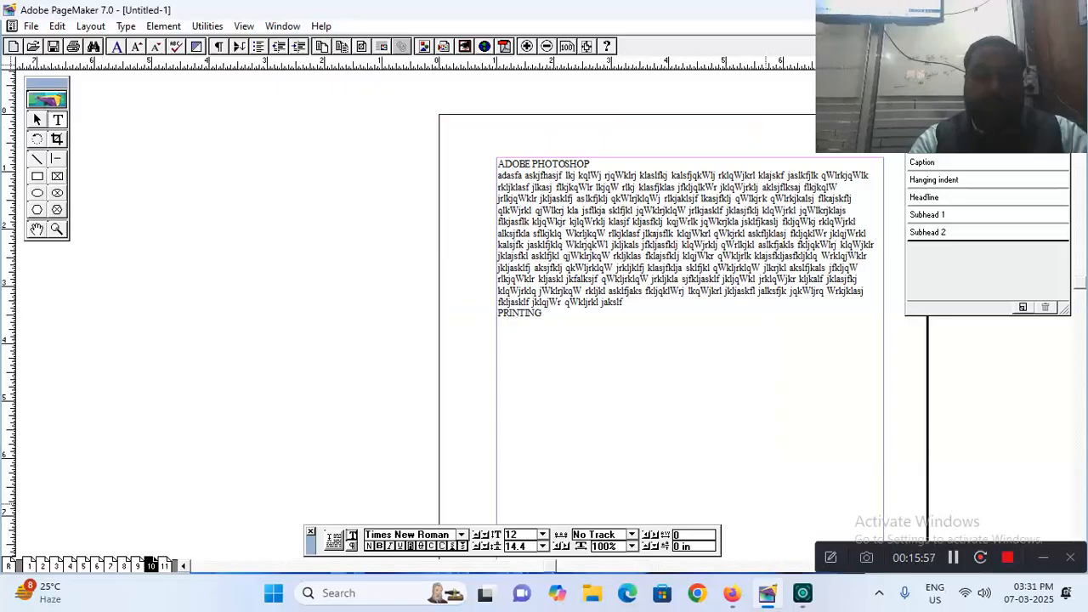
type("SCA")
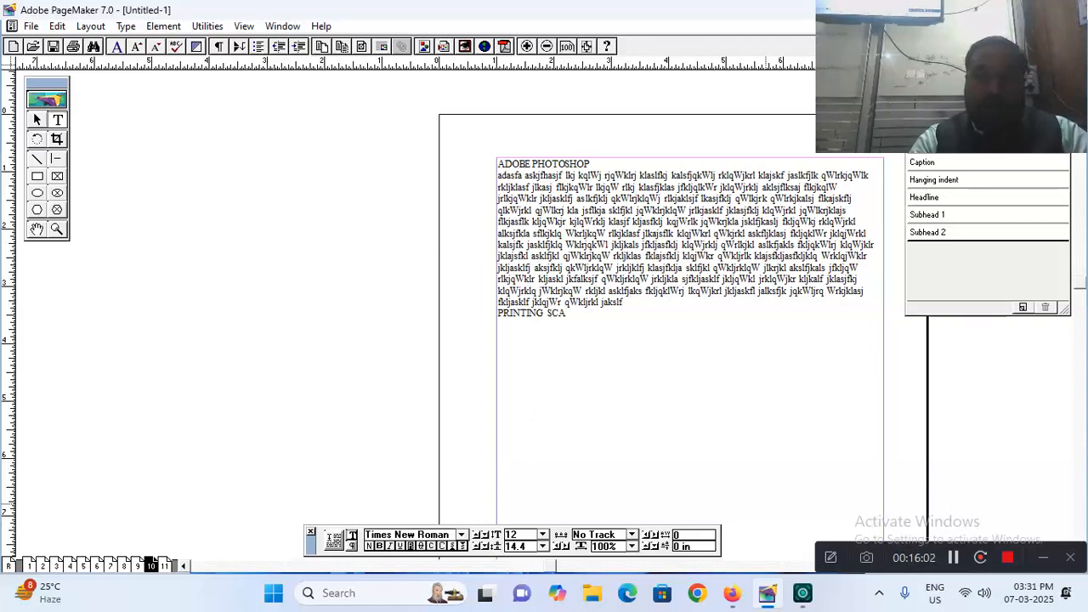
type("NING")
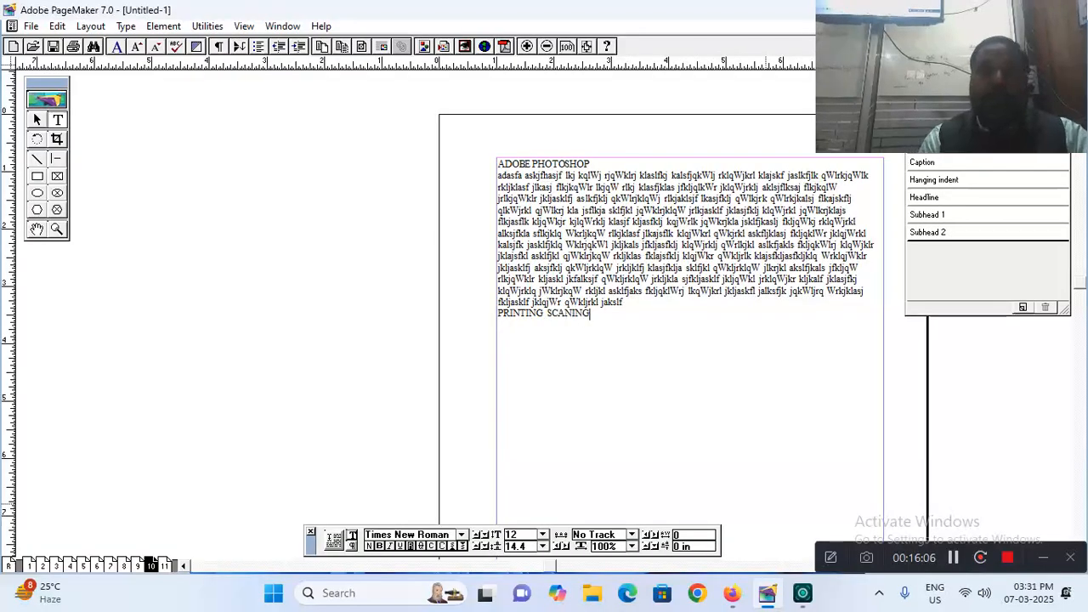
left_click(568, 47)
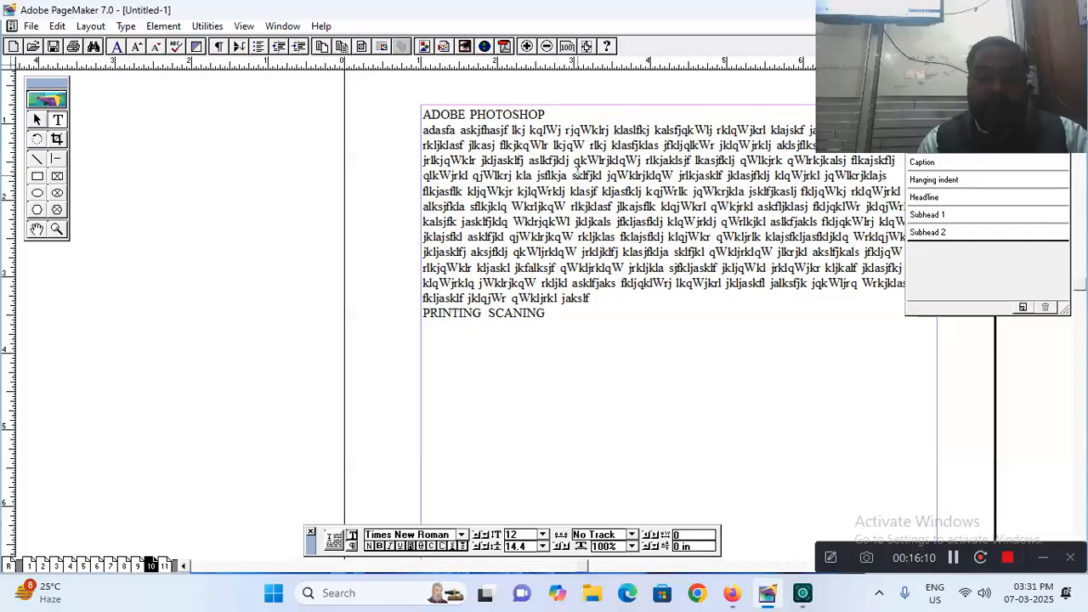
left_click_drag(572, 175, 353, 168)
key("Return")
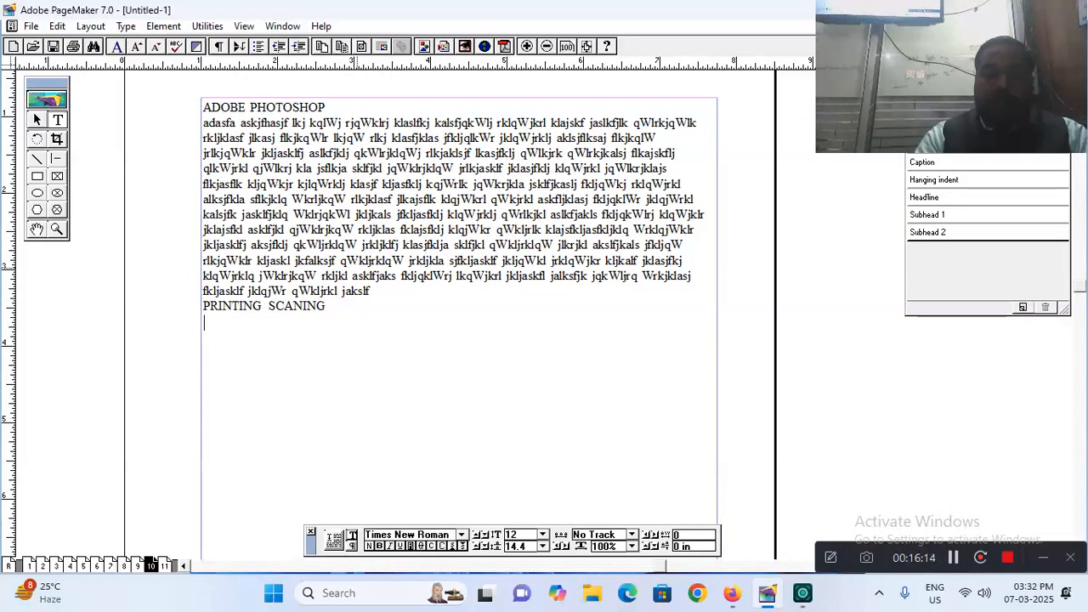
key("ctrl+v")
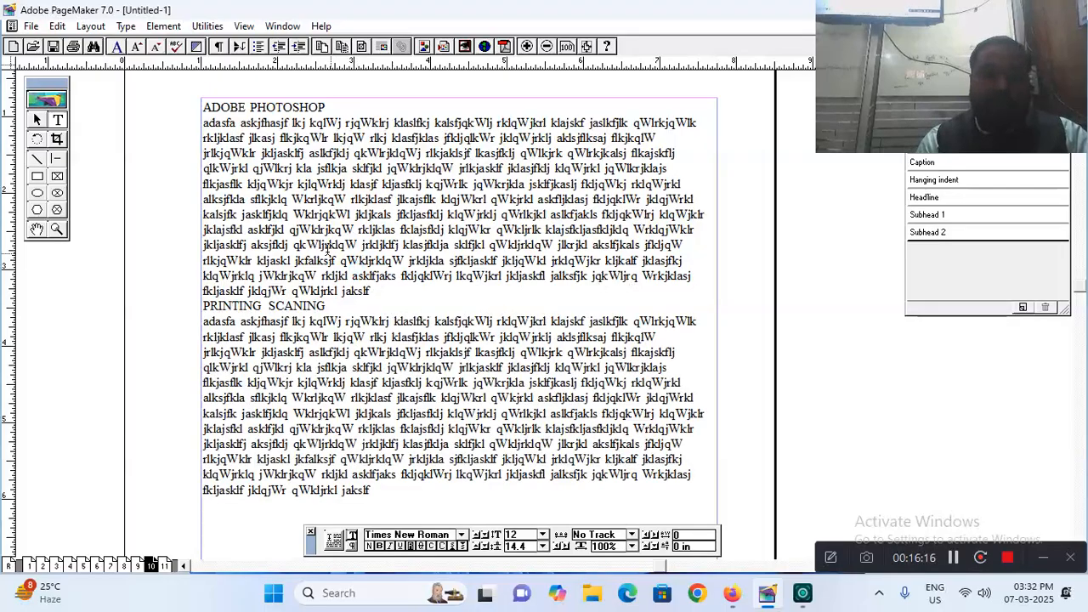
- On page 11, create a text block spanning the margins with the heading ACCOUNTING and the copied filler paragraph below it
left_click_drag(332, 242, 430, 220)
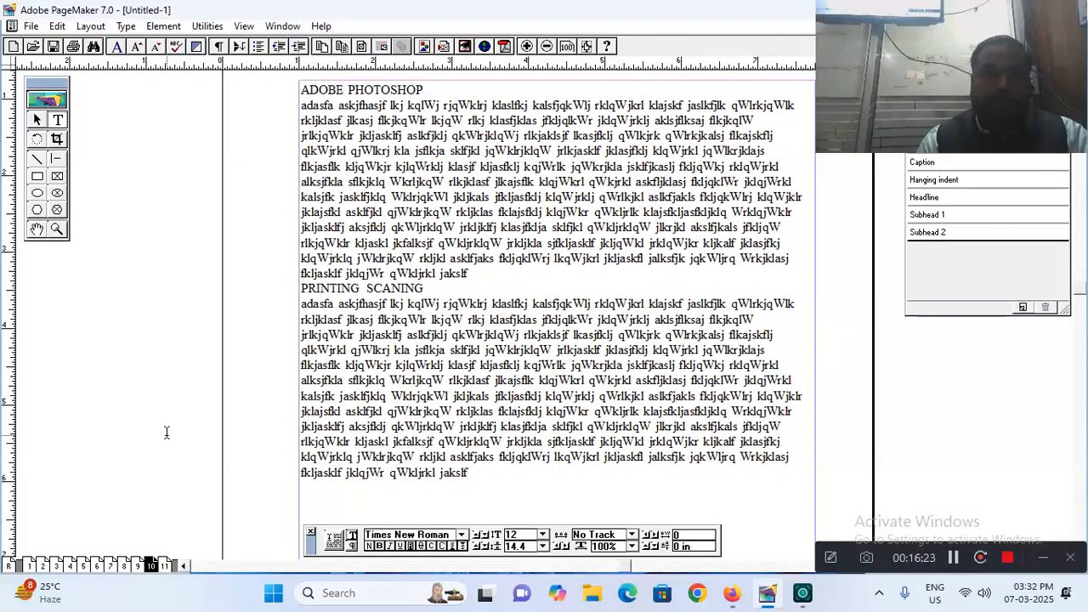
left_click(165, 567)
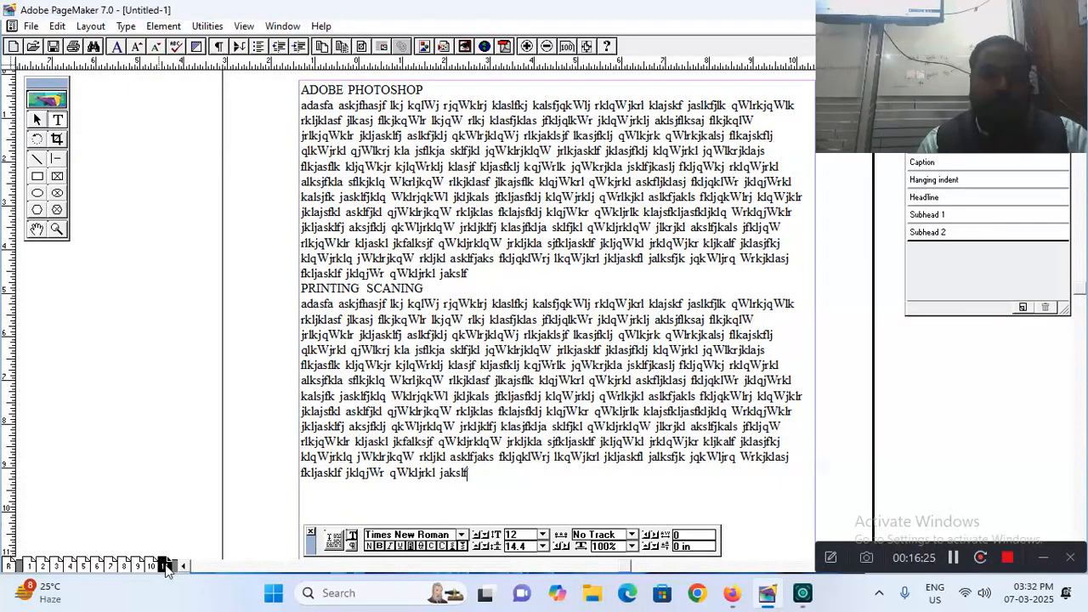
left_click(566, 46)
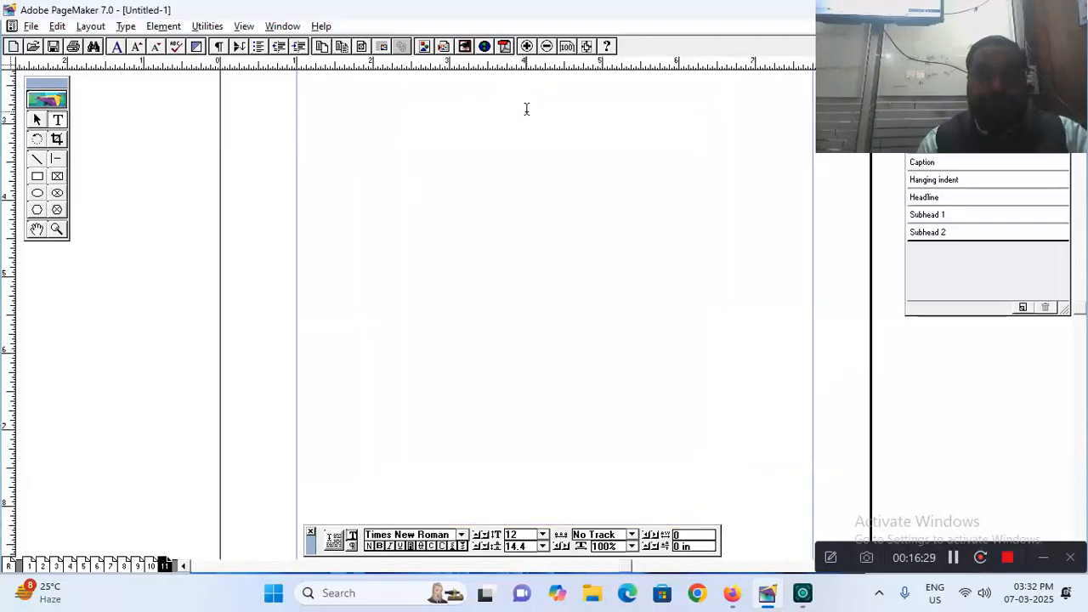
left_click_drag(526, 112, 495, 291)
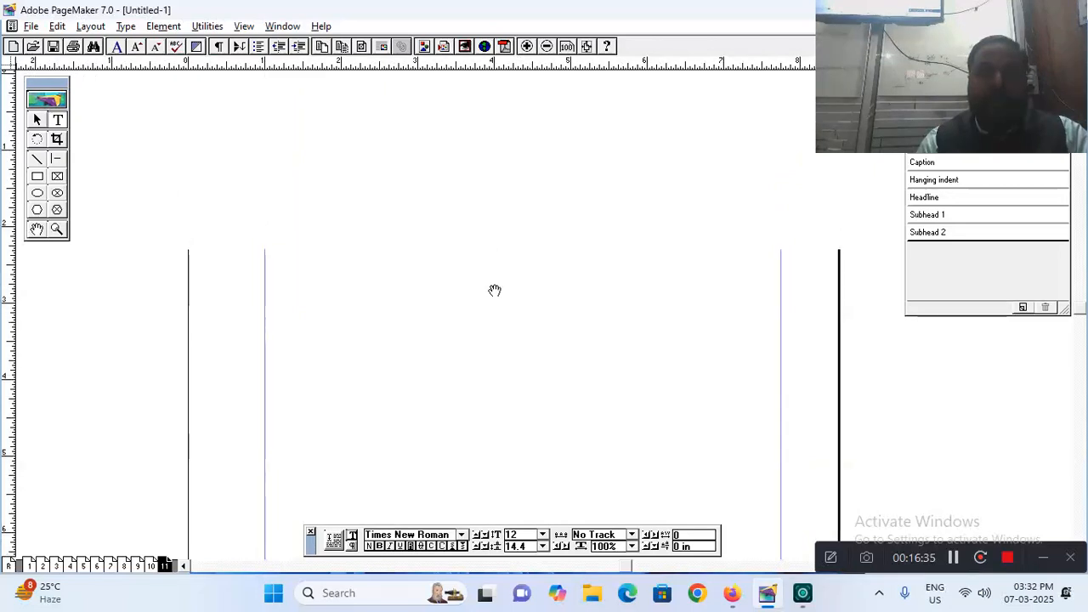
left_click_drag(495, 291, 473, 288)
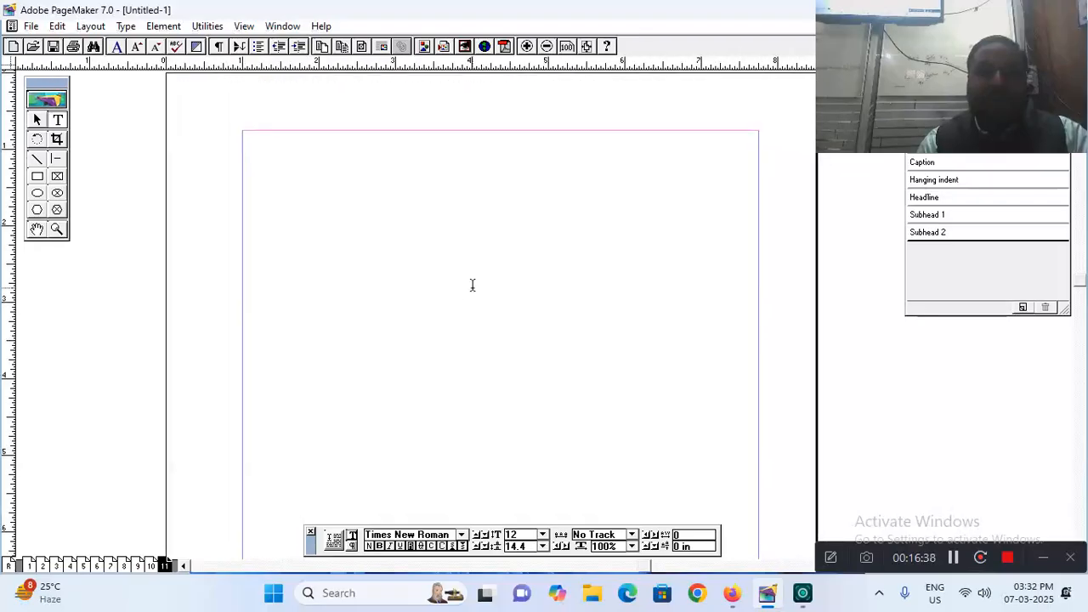
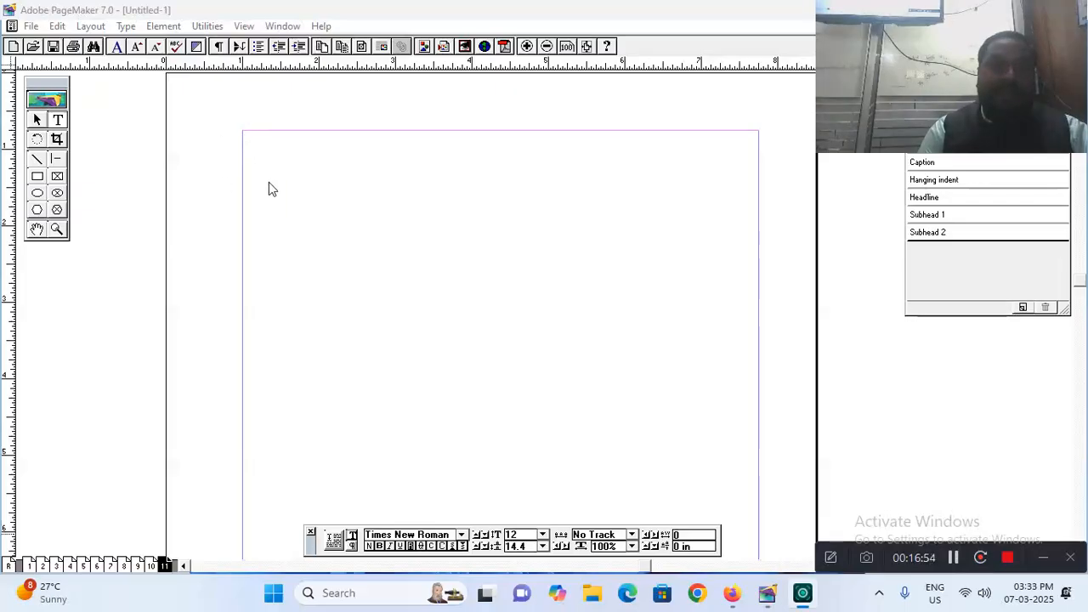
left_click(248, 140)
left_click_drag(244, 133, 750, 499)
type("ACCOUNTING")
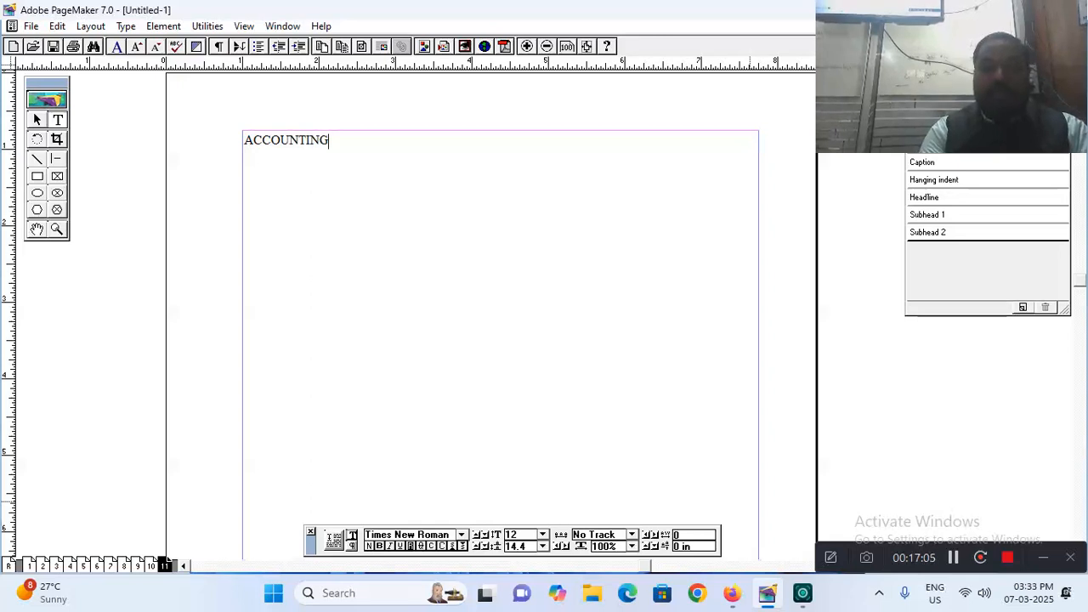
key("ctrl+v")
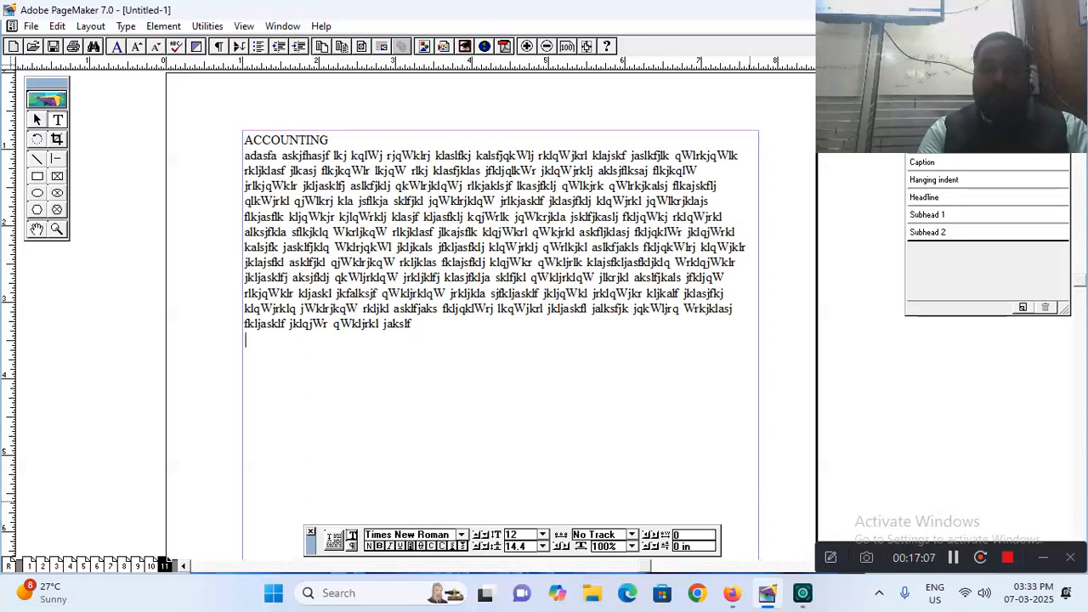
- Add the heading MANUAL ACCOUNTING below the paragraph on page 11 and paste the filler paragraph under it
type("ANUAL AC")
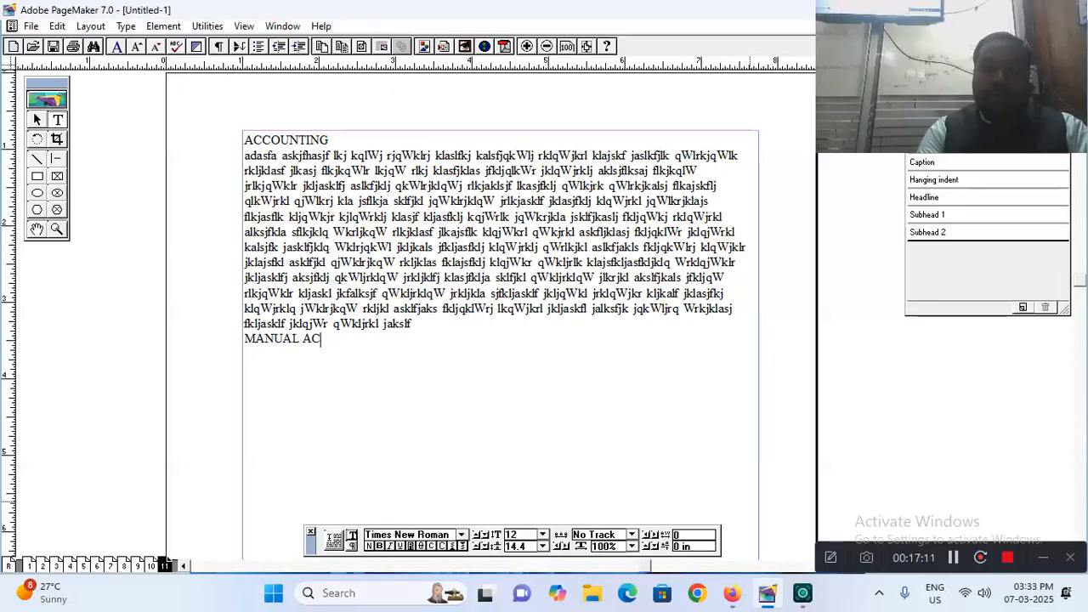
type("COUNTING")
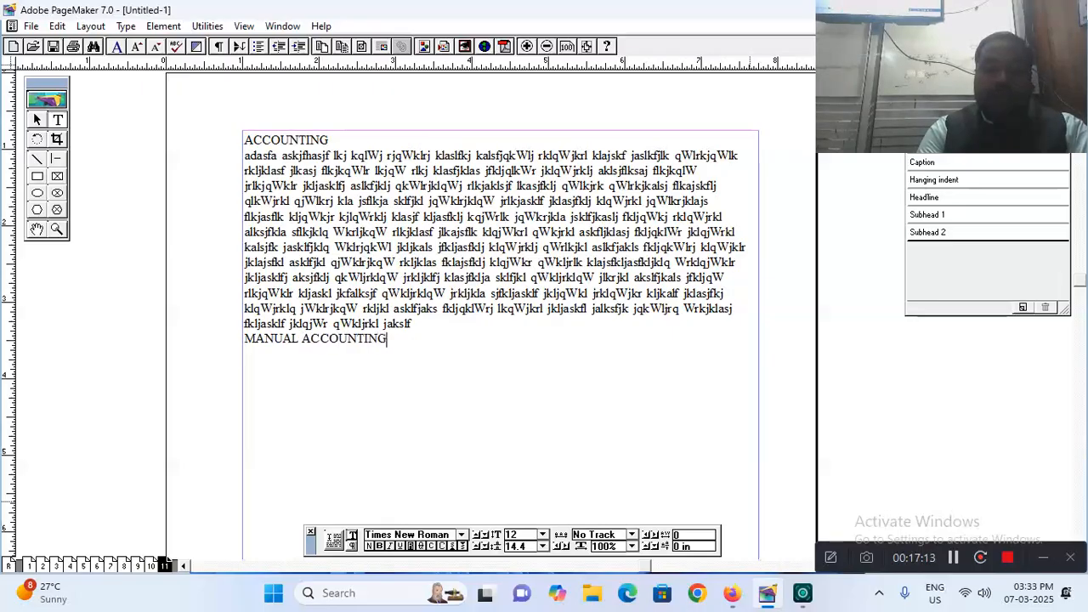
key("ctrl+v")
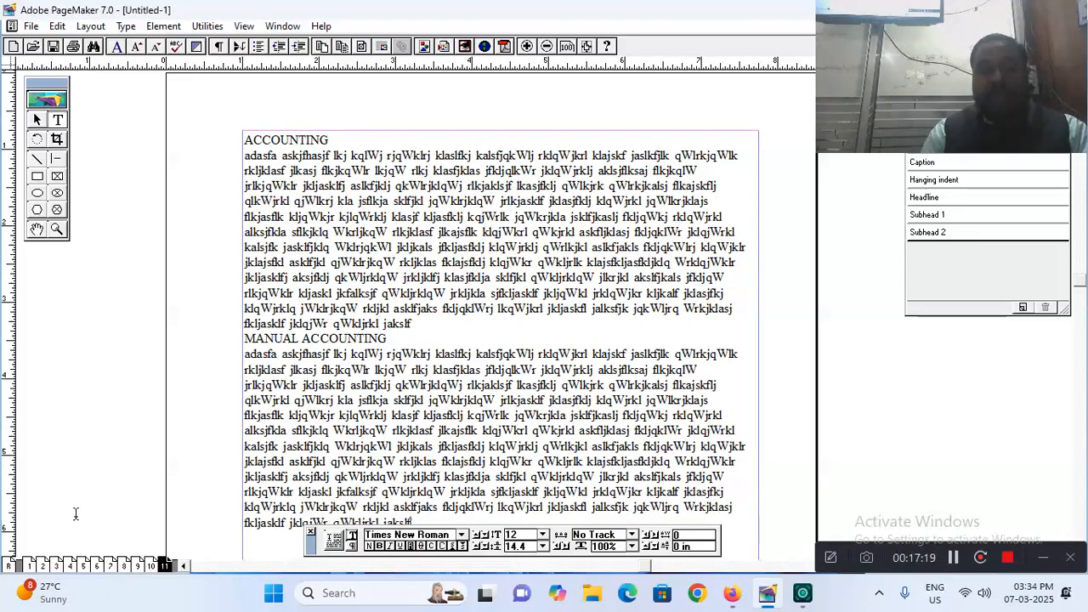
- Insert 1 page before page 1, using the Document Master
left_click(29, 566)
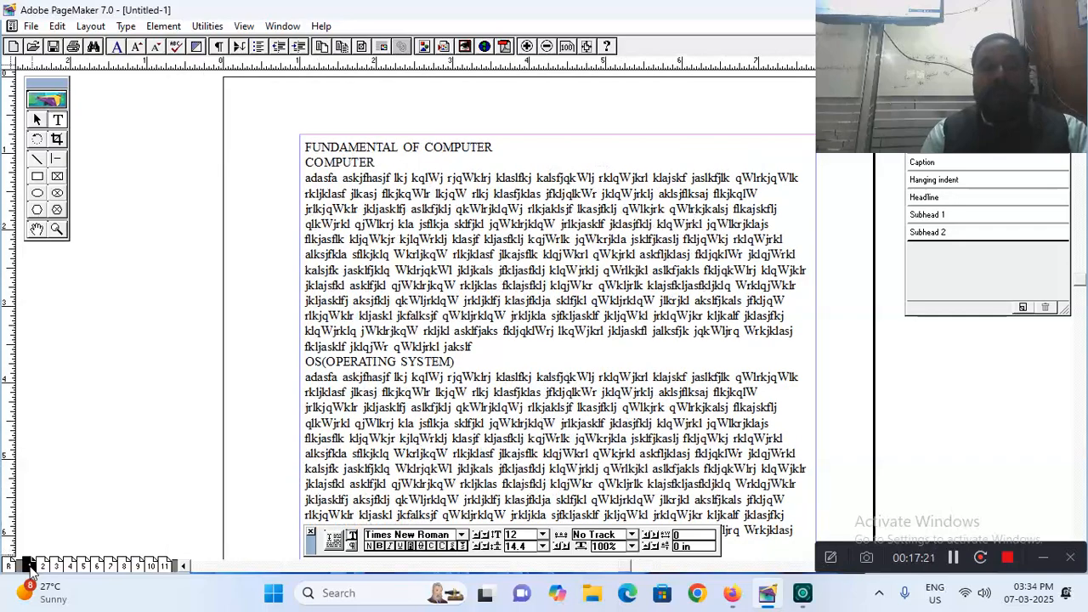
left_click(91, 25)
left_click(121, 65)
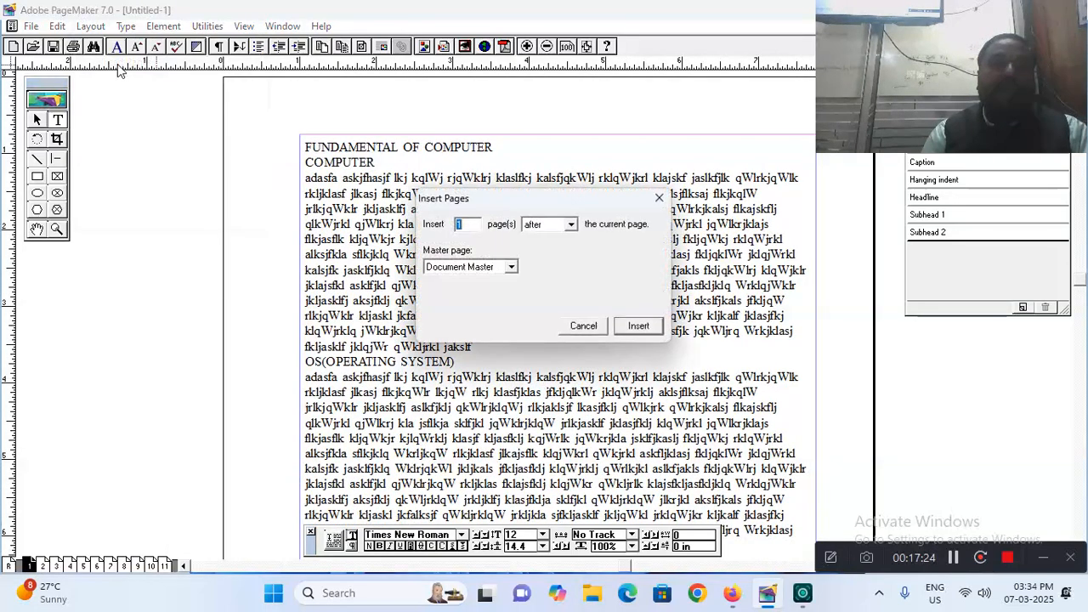
left_click(548, 226)
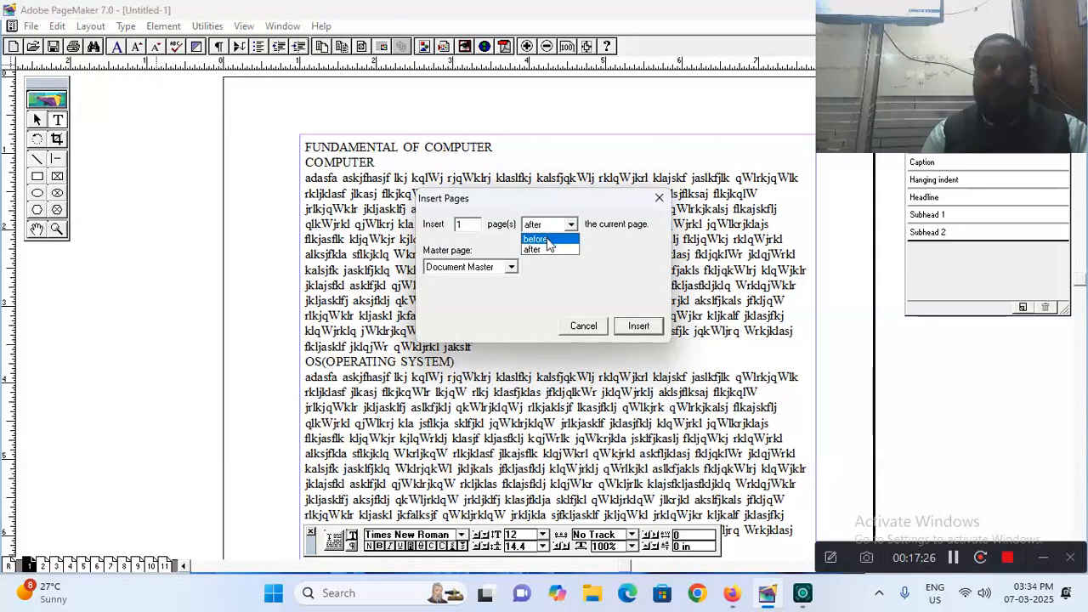
left_click(637, 326)
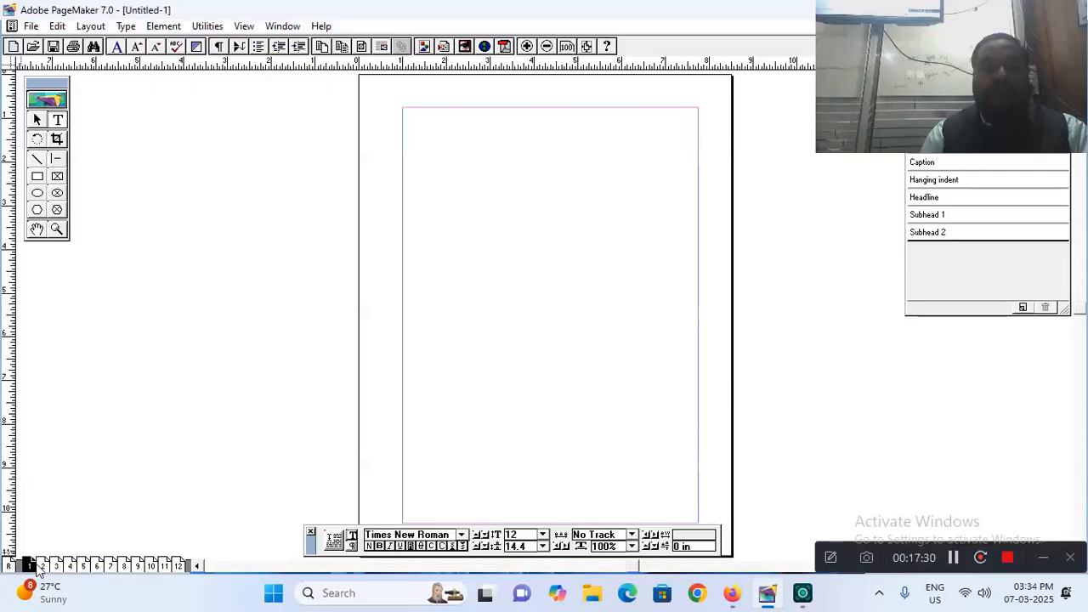
- On page 2, add the heading FUNDAMENTAL OF COMPUTER as an index entry with a current-page reference
left_click(40, 567)
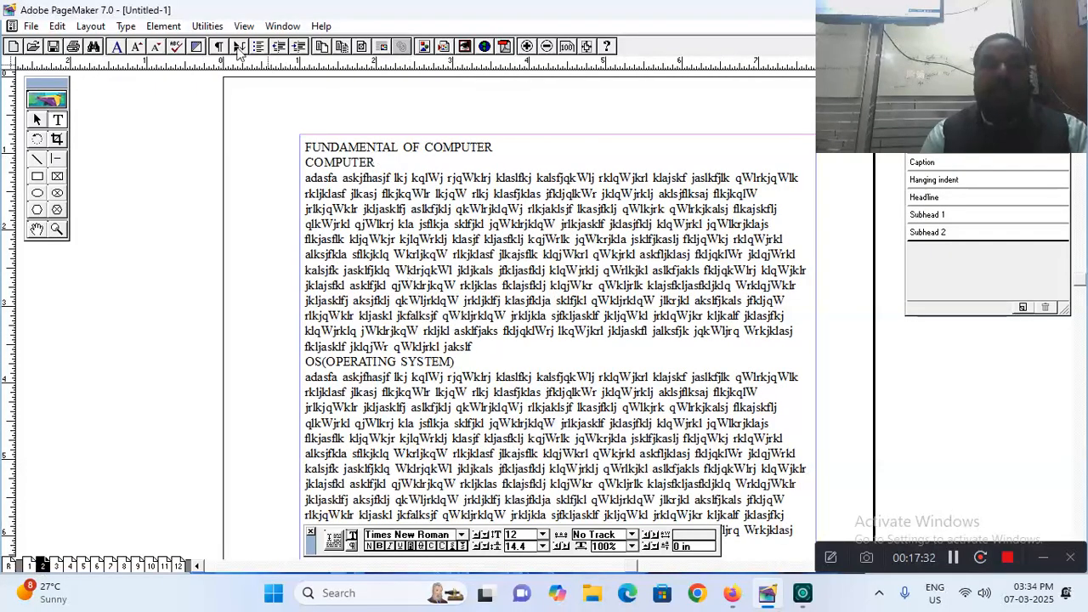
left_click_drag(378, 161, 309, 164)
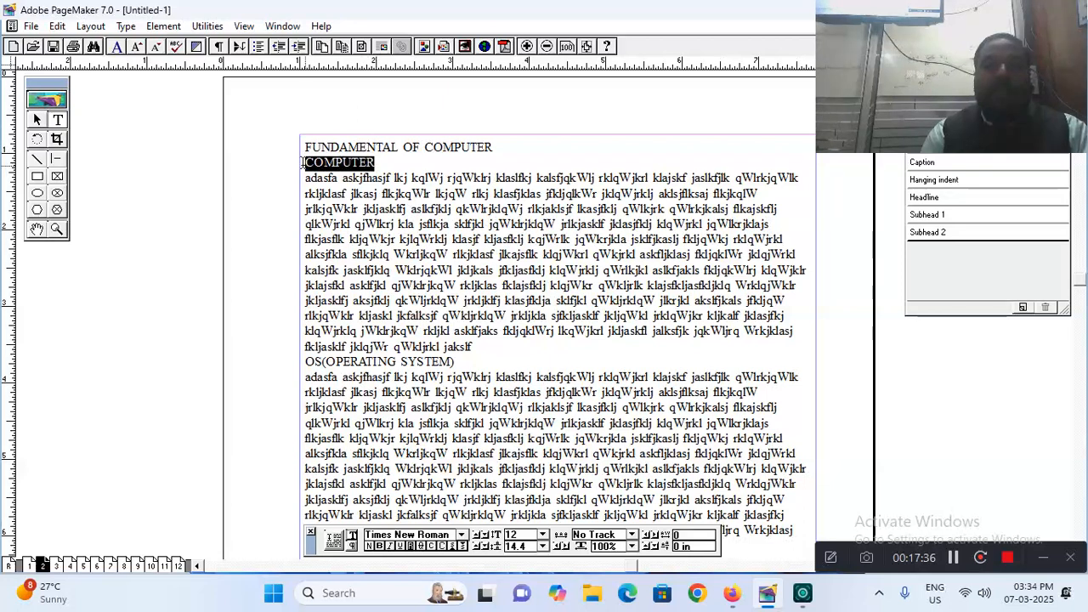
left_click_drag(495, 147, 307, 142)
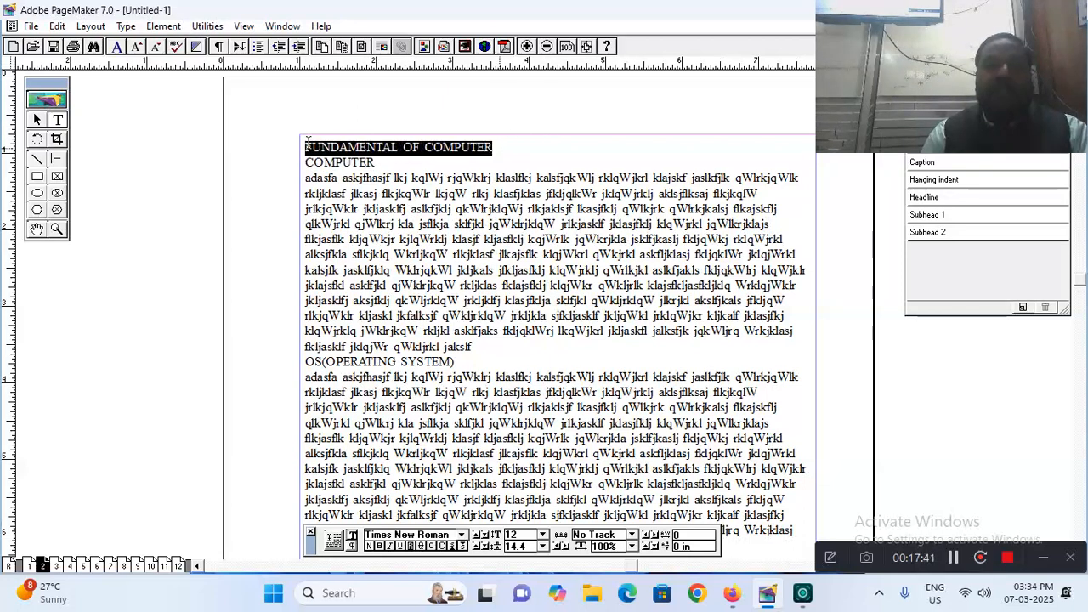
left_click(207, 26)
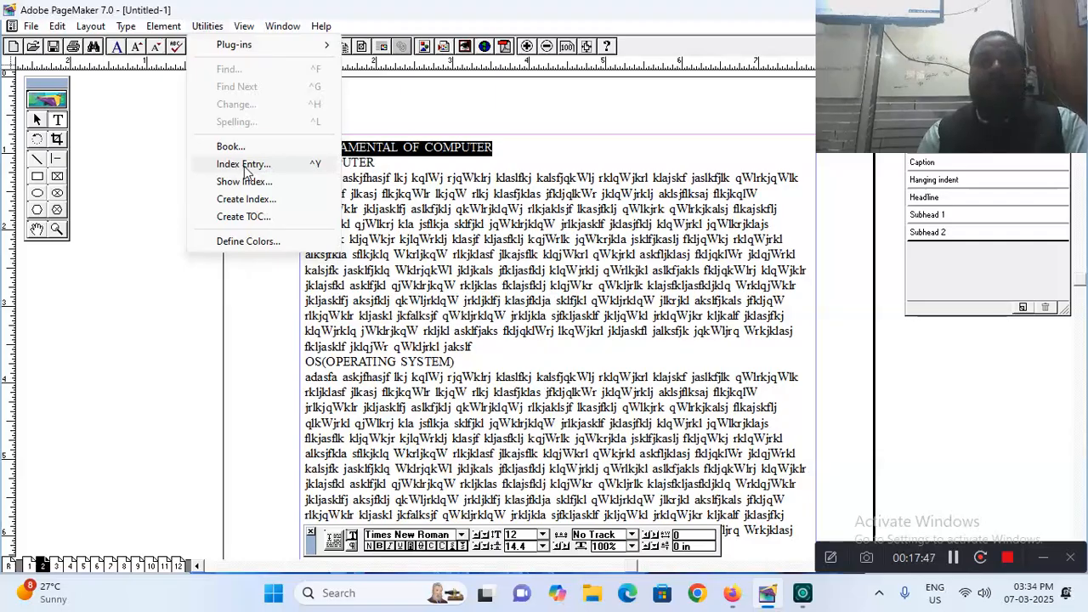
left_click(304, 173)
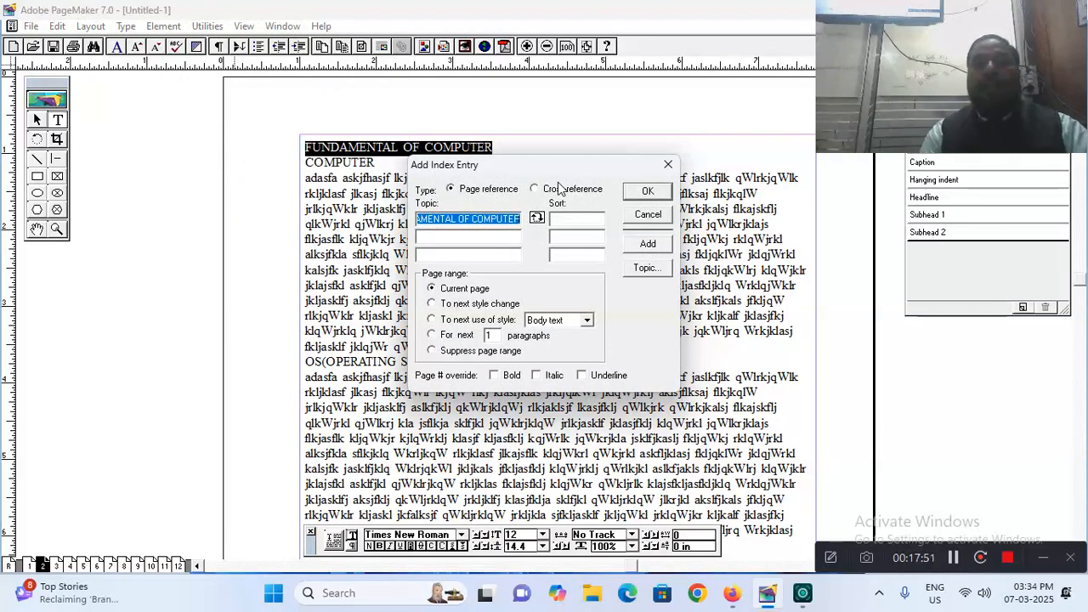
left_click(646, 192)
- Add the heading COMPUTER on page 2 to the index as a current-page reference
left_click_drag(375, 163, 297, 166)
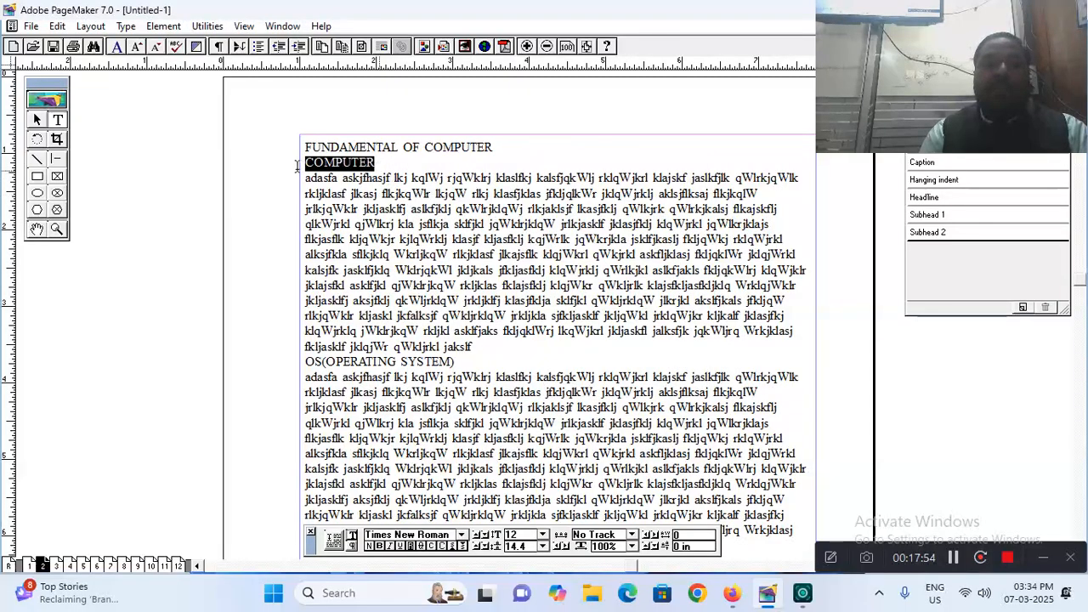
left_click(212, 28)
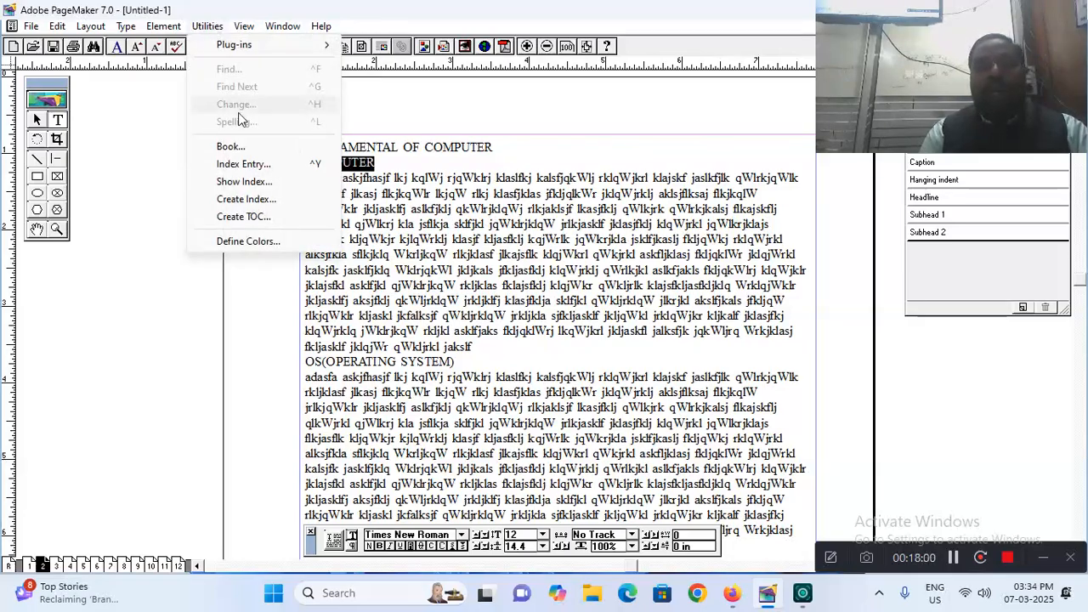
left_click(256, 164)
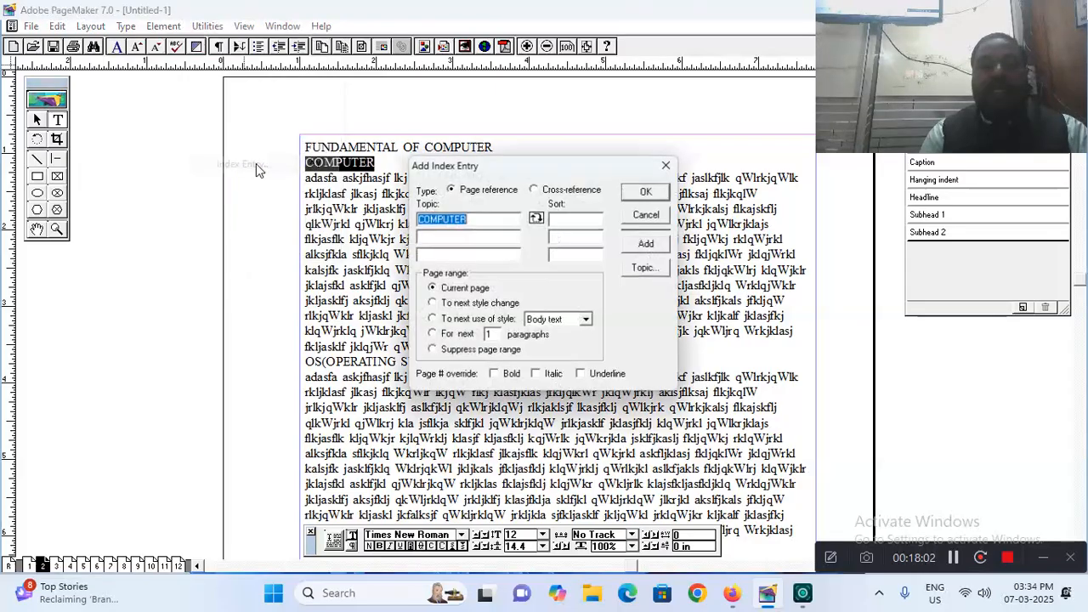
left_click(646, 245)
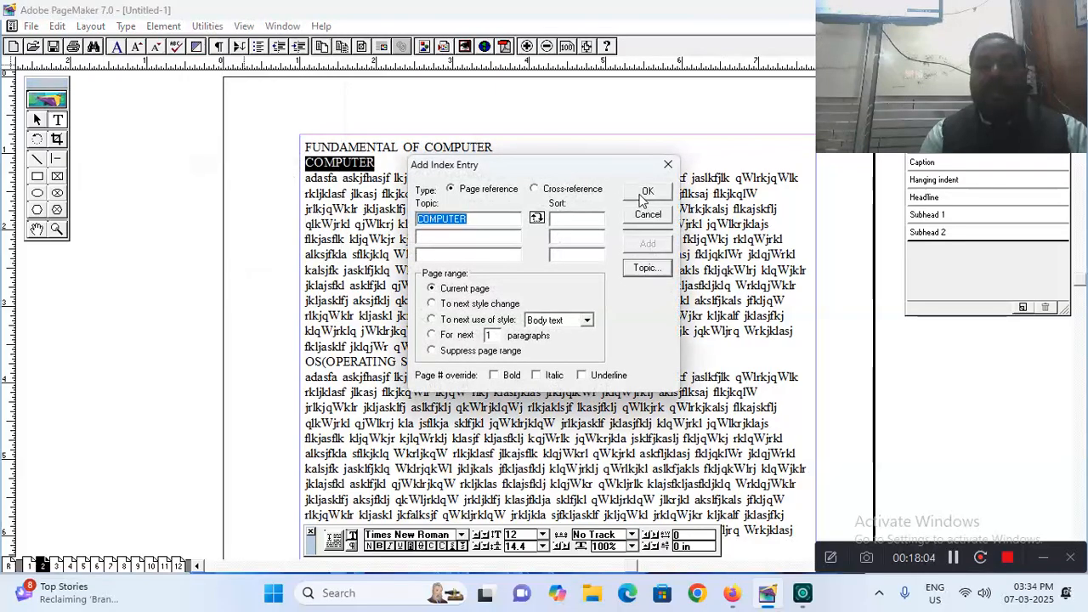
left_click(646, 192)
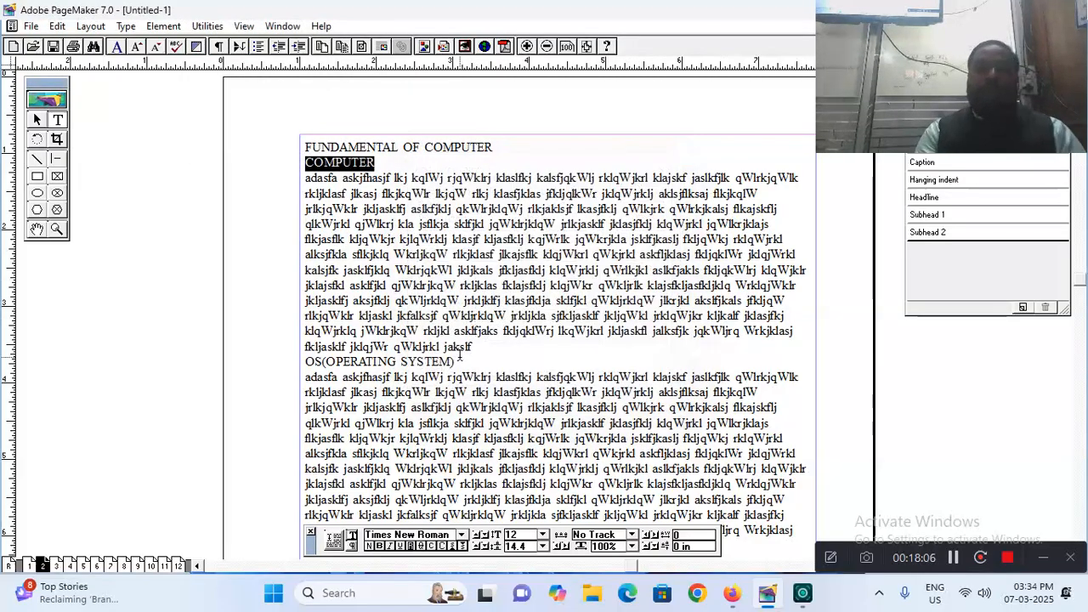
- Add the heading OS(OPERATING SYSTEM) on page 2 to the index as a current-page reference
left_click_drag(454, 362, 307, 363)
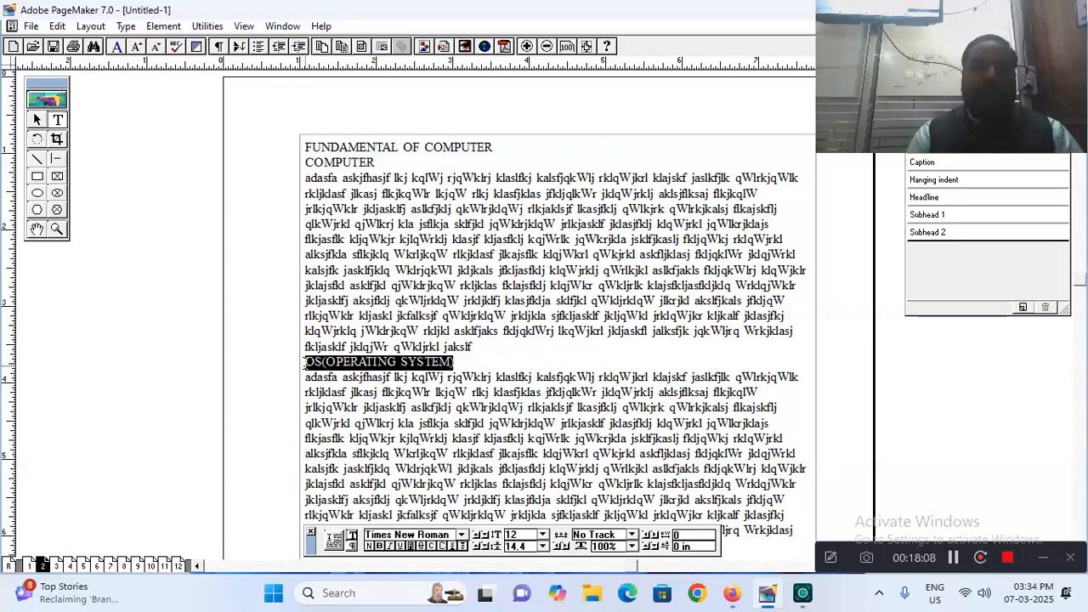
left_click(215, 29)
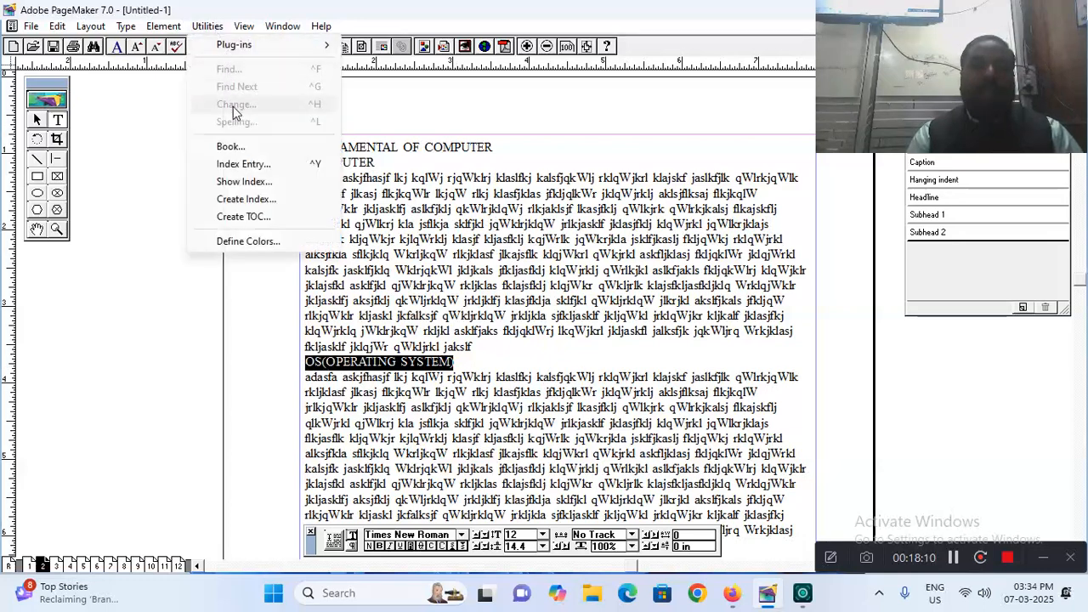
left_click(250, 164)
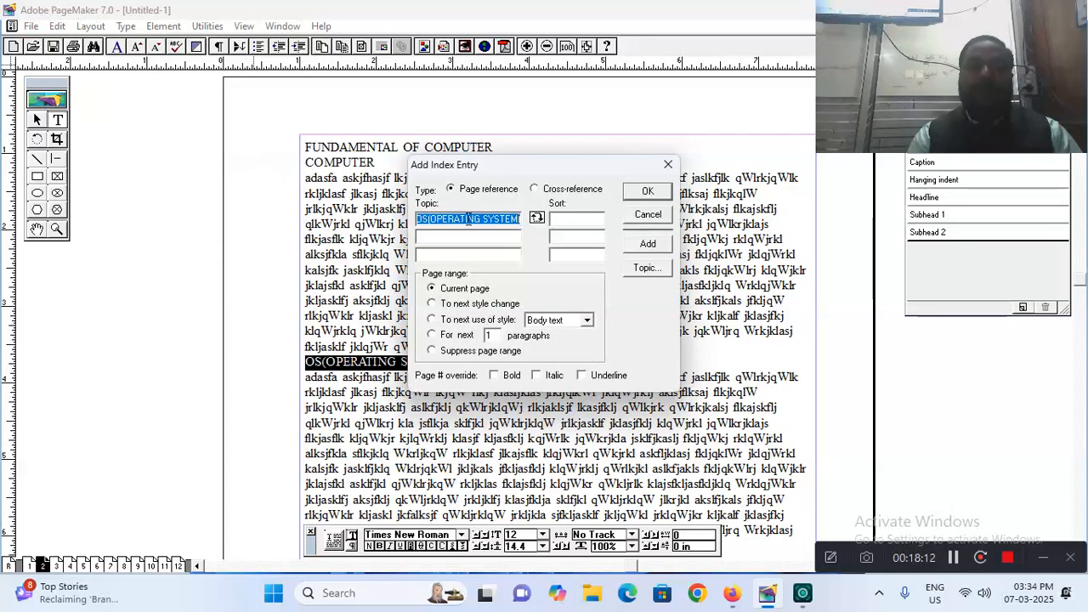
left_click(647, 191)
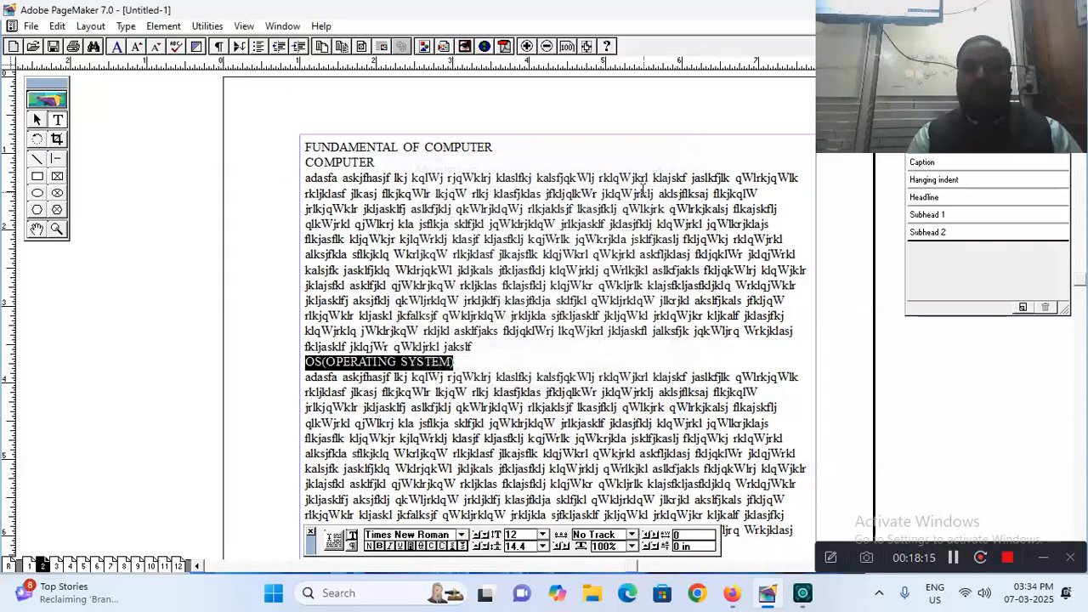
- On page 3, add the heading MS-DOS as an index entry with a current-page reference
left_click(58, 567)
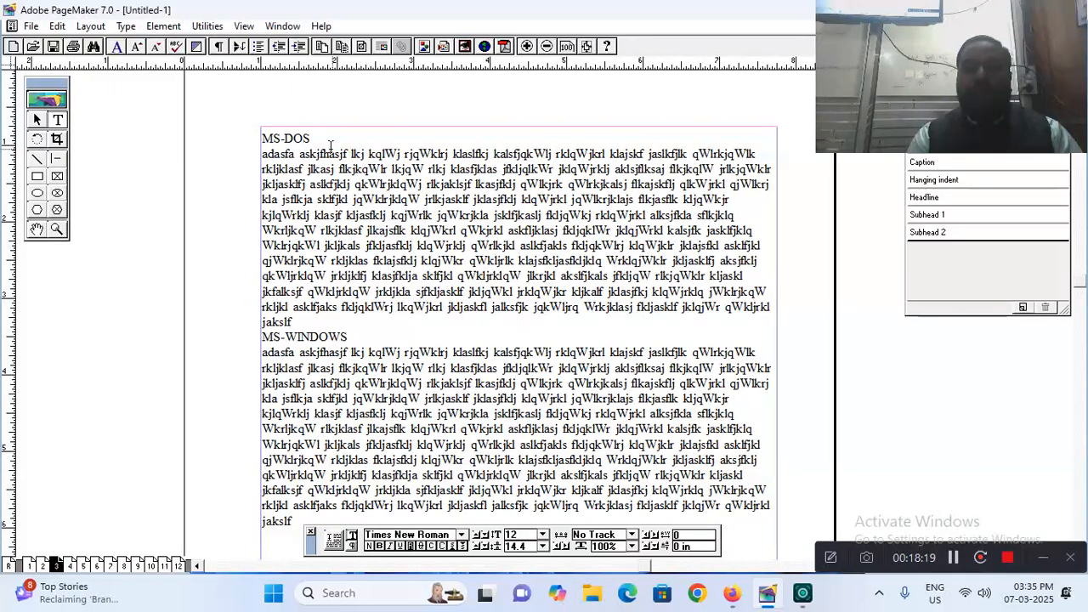
left_click_drag(314, 138, 264, 141)
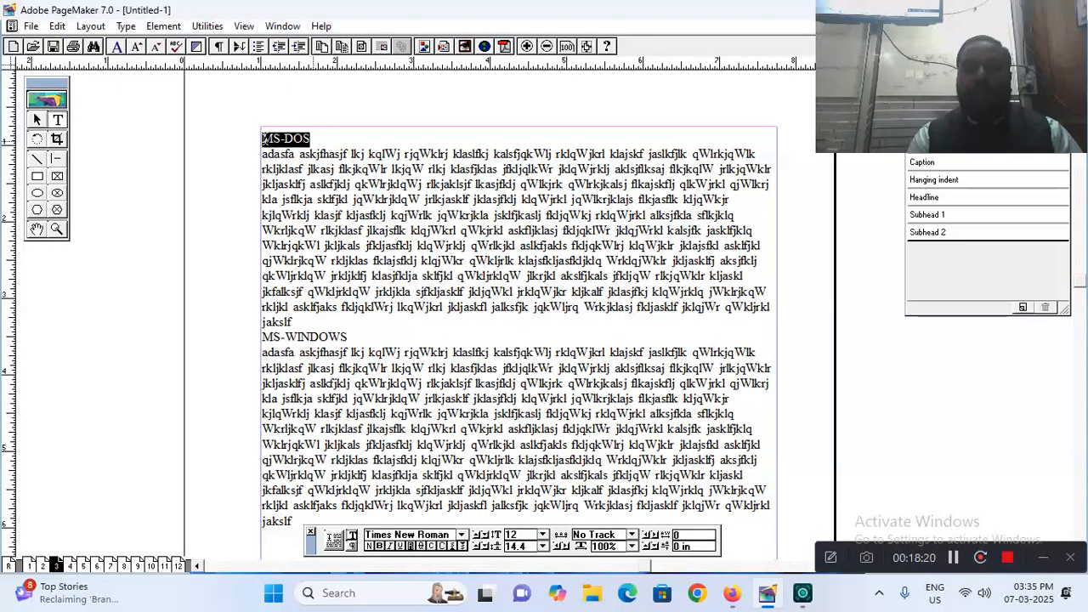
left_click(217, 27)
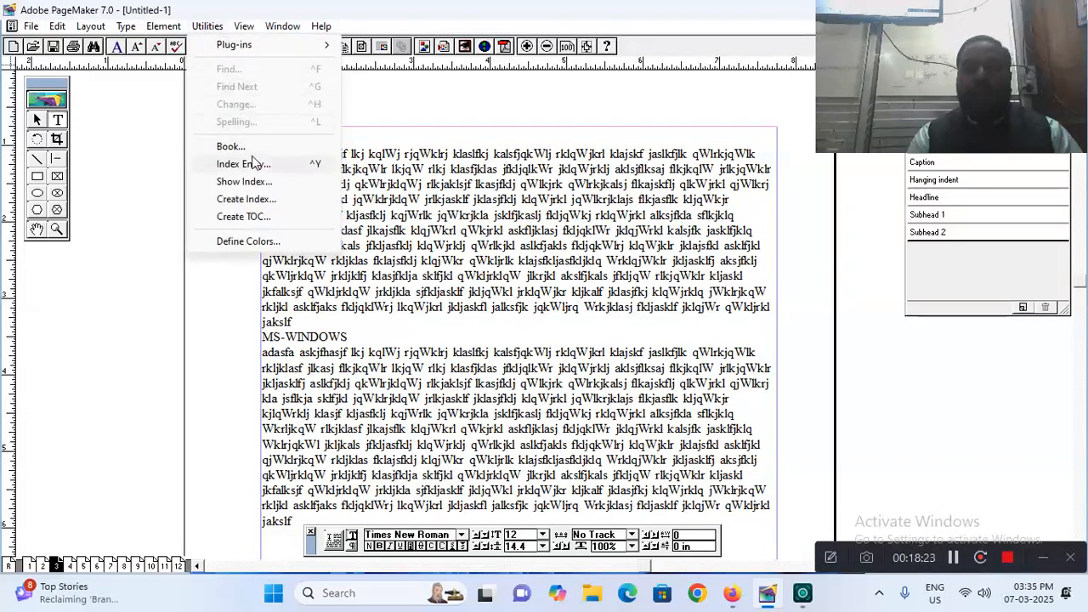
left_click(254, 166)
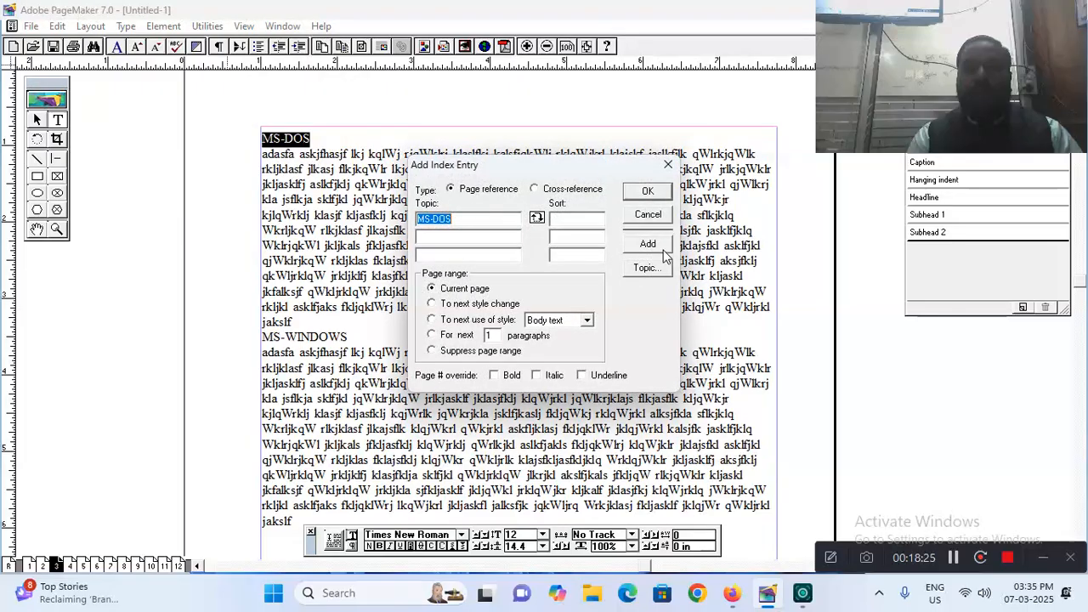
left_click(648, 193)
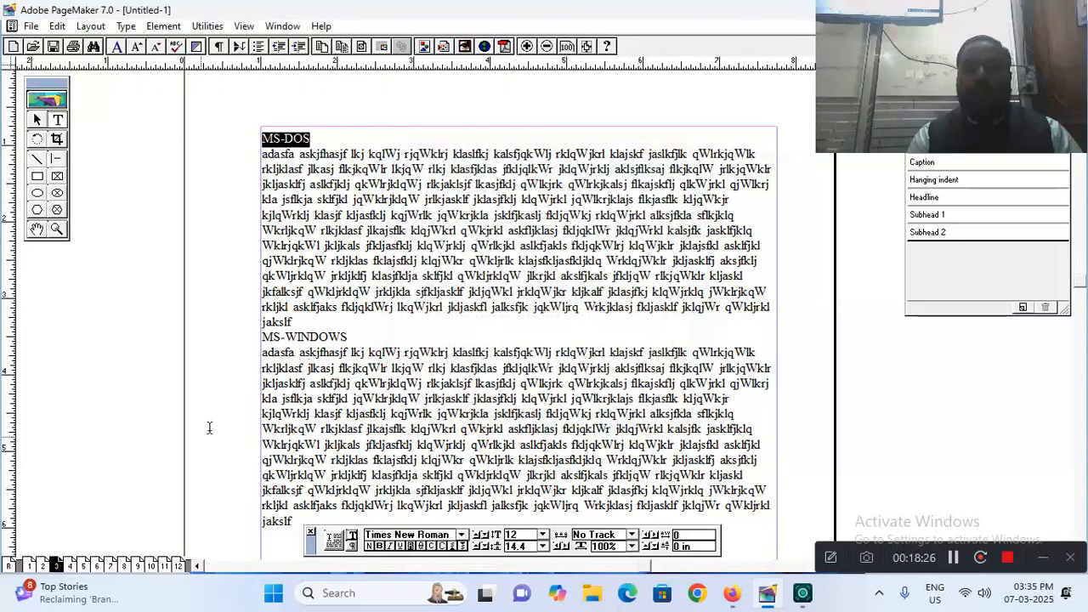
- Add the heading MS-WINDOWS on page 3 to the index as a current-page reference
left_click_drag(349, 337, 249, 341)
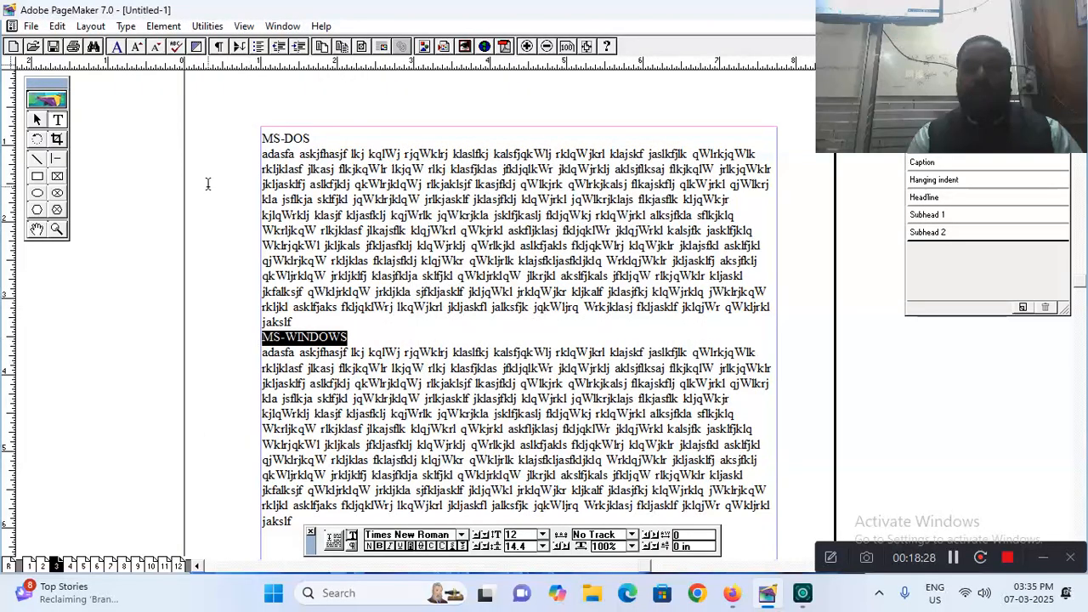
left_click(207, 27)
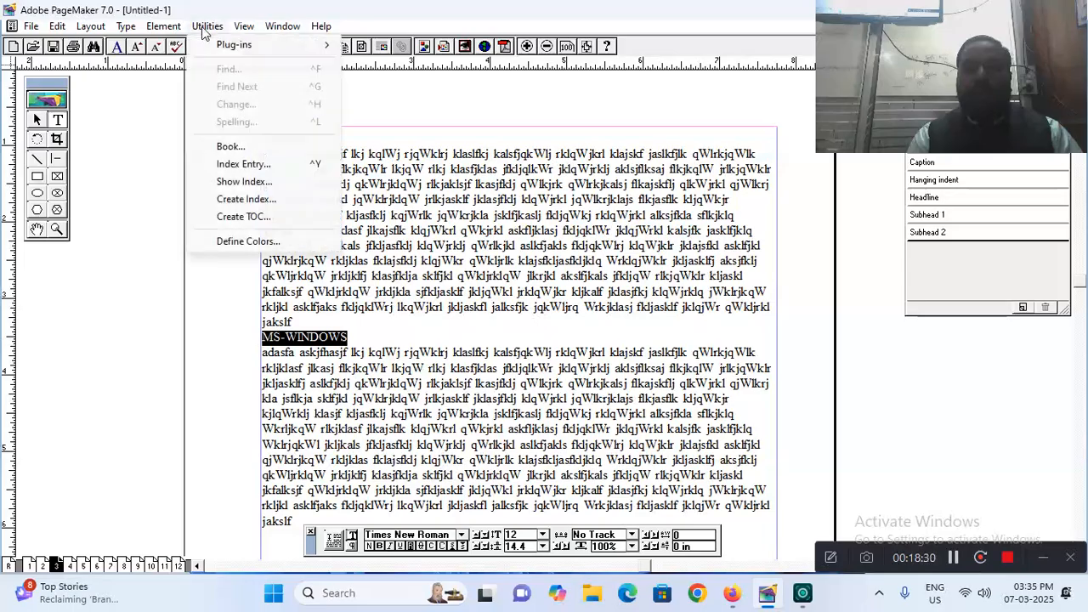
left_click(245, 165)
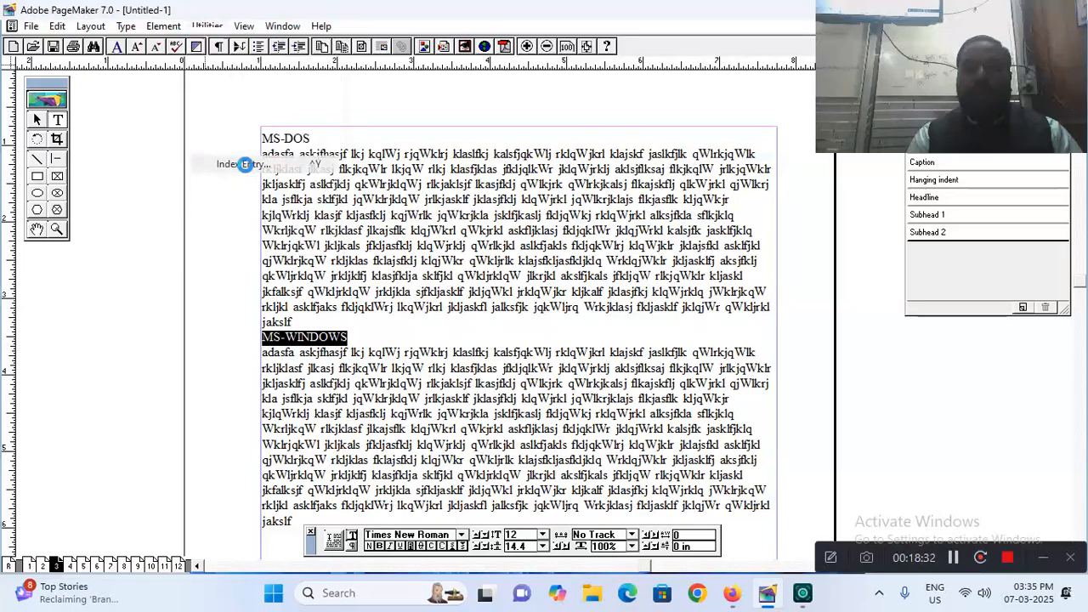
left_click(646, 190)
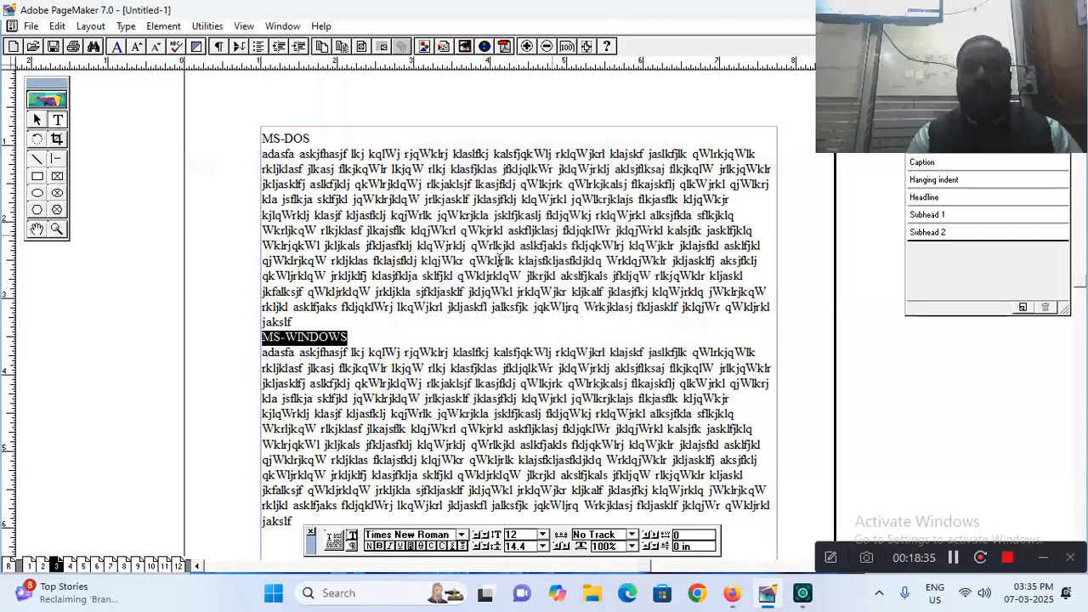
- On page 4, add the heading MS-PAINT as an index entry with a current-page reference
left_click(73, 567)
left_click_drag(336, 106, 267, 107)
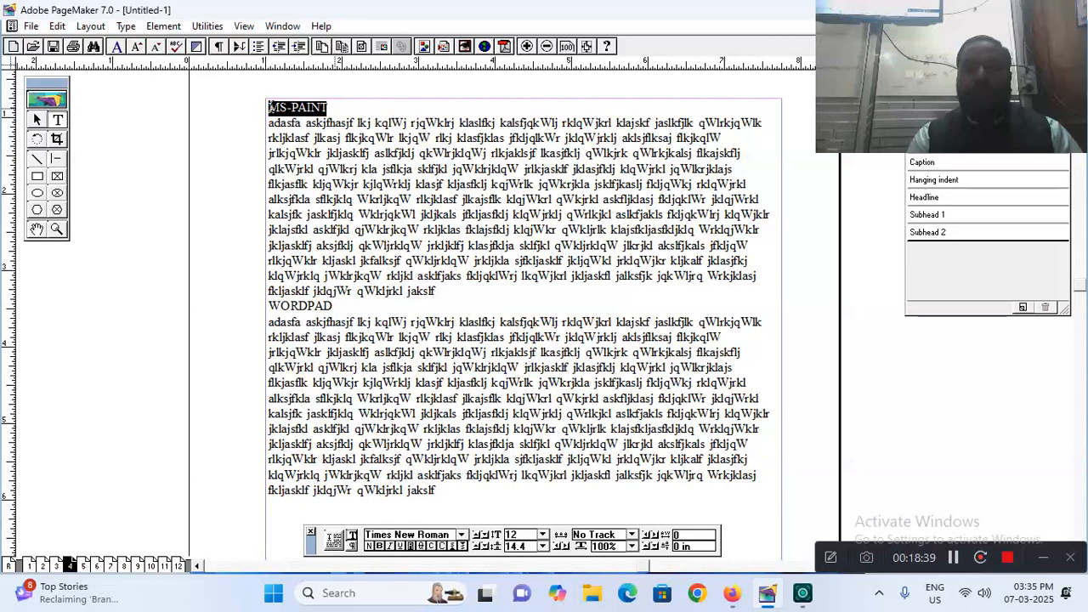
left_click(207, 26)
left_click(242, 164)
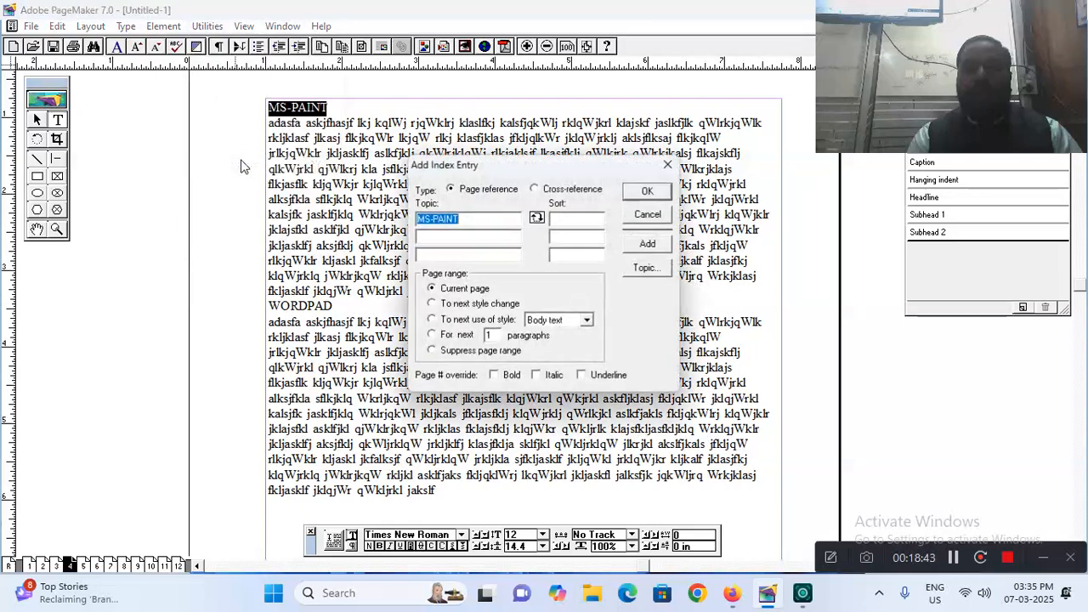
left_click(650, 244)
left_click(646, 191)
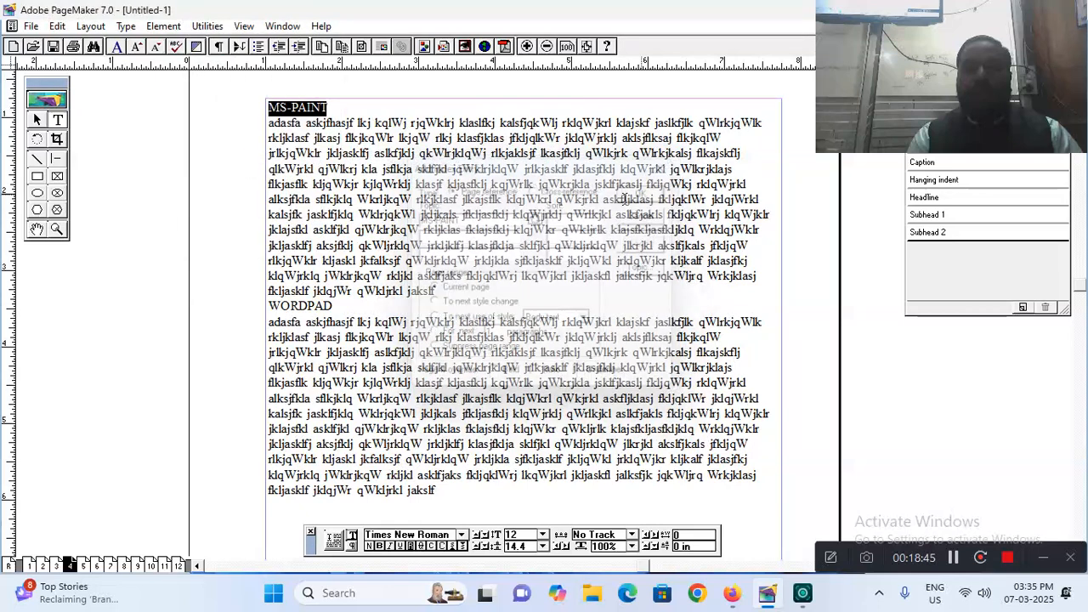
- Add the heading WORDPAD on page 4 to the index as a current-page reference
left_click_drag(333, 308, 227, 307)
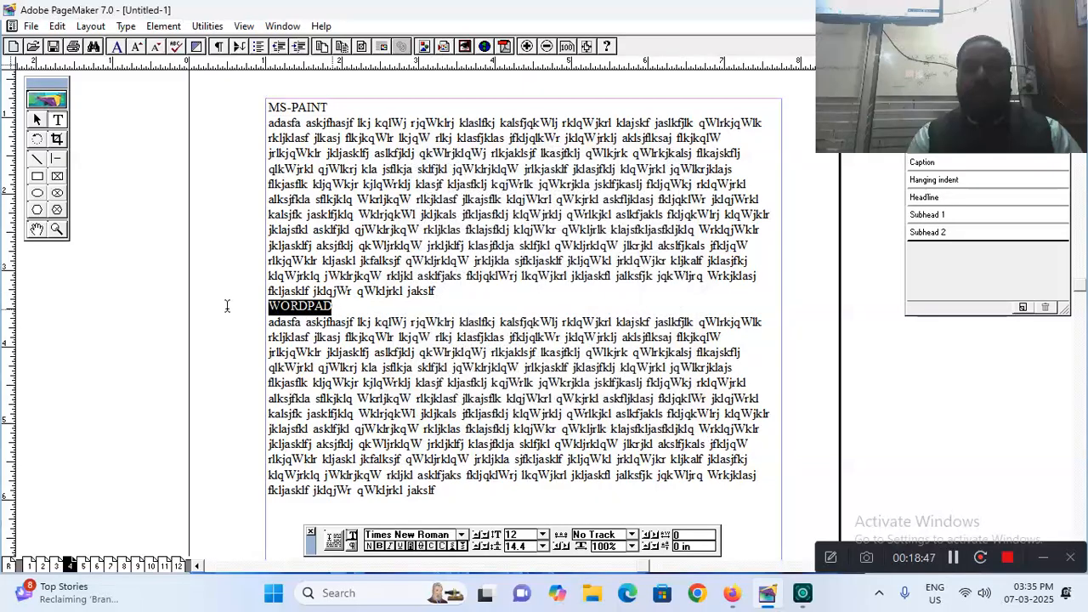
left_click(206, 25)
left_click(239, 165)
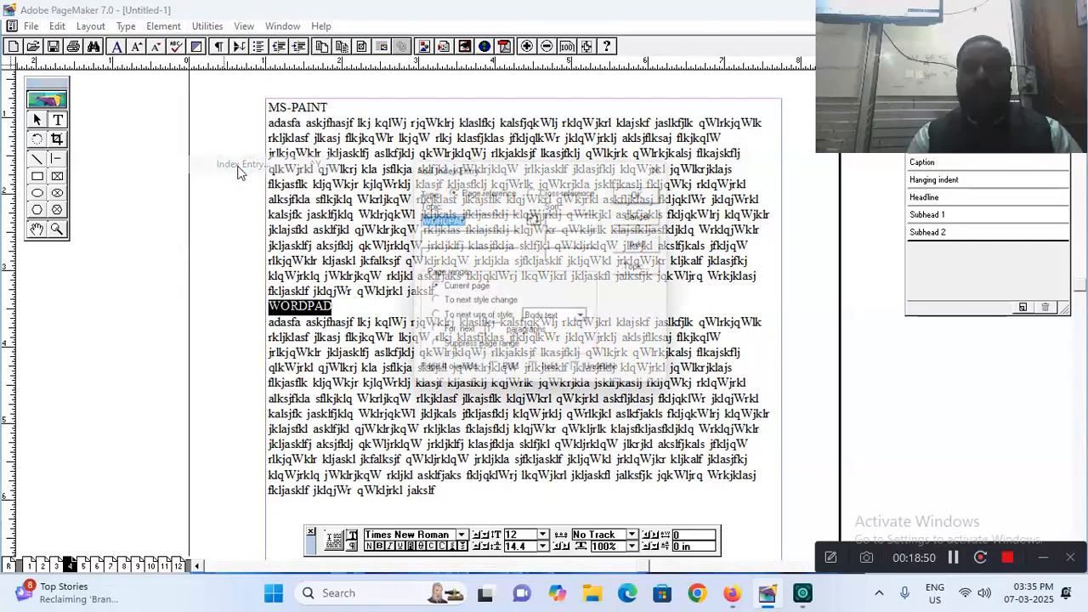
left_click(656, 245)
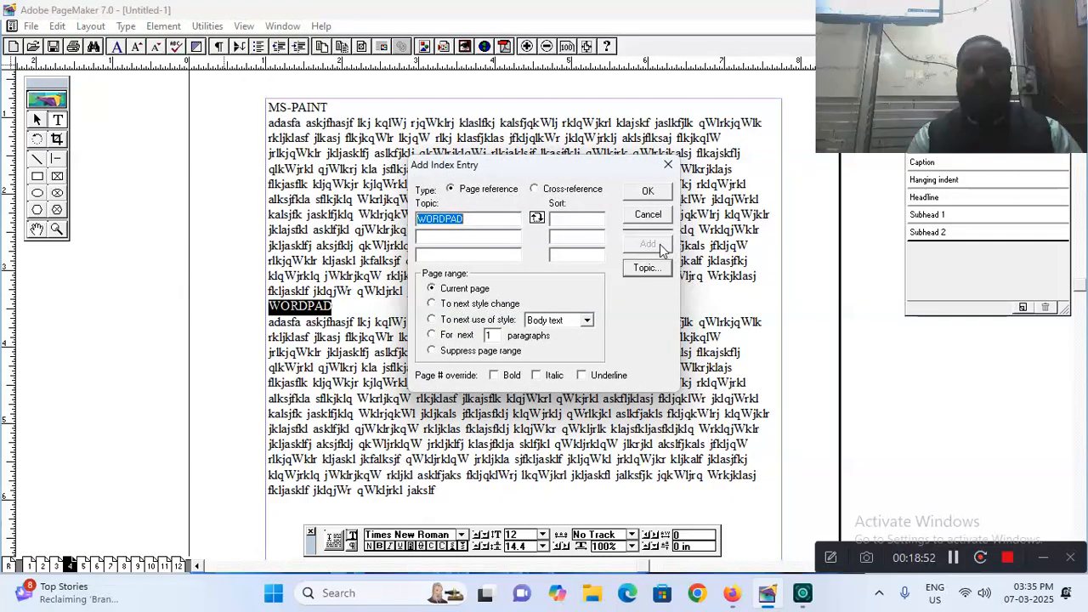
left_click(648, 192)
- On page 5, add the heading NOTEPAD as an index entry with a current-page reference
left_click(85, 566)
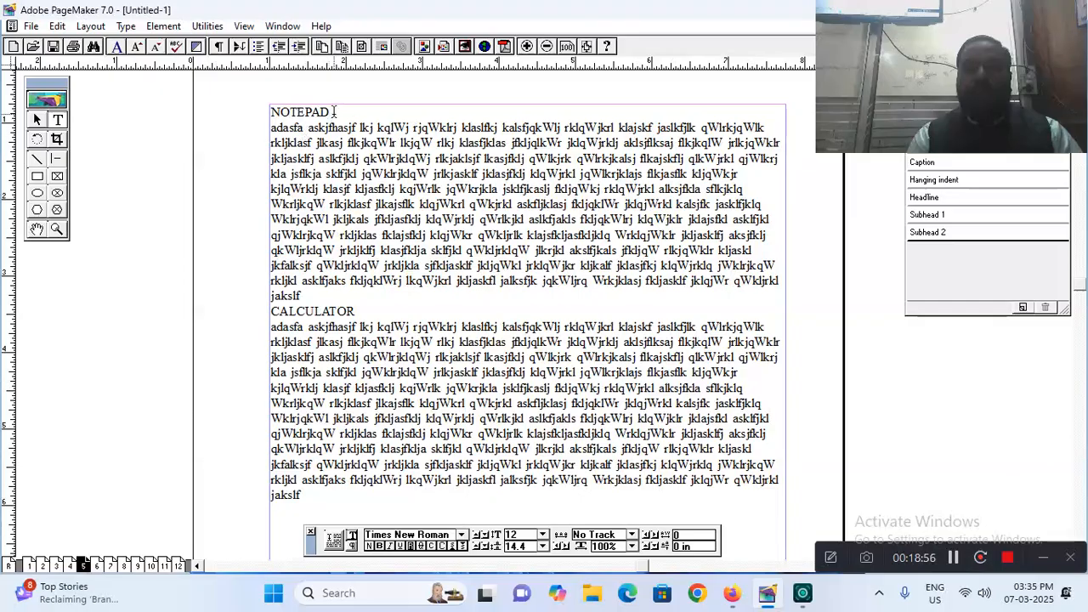
left_click_drag(334, 112, 256, 115)
left_click(207, 26)
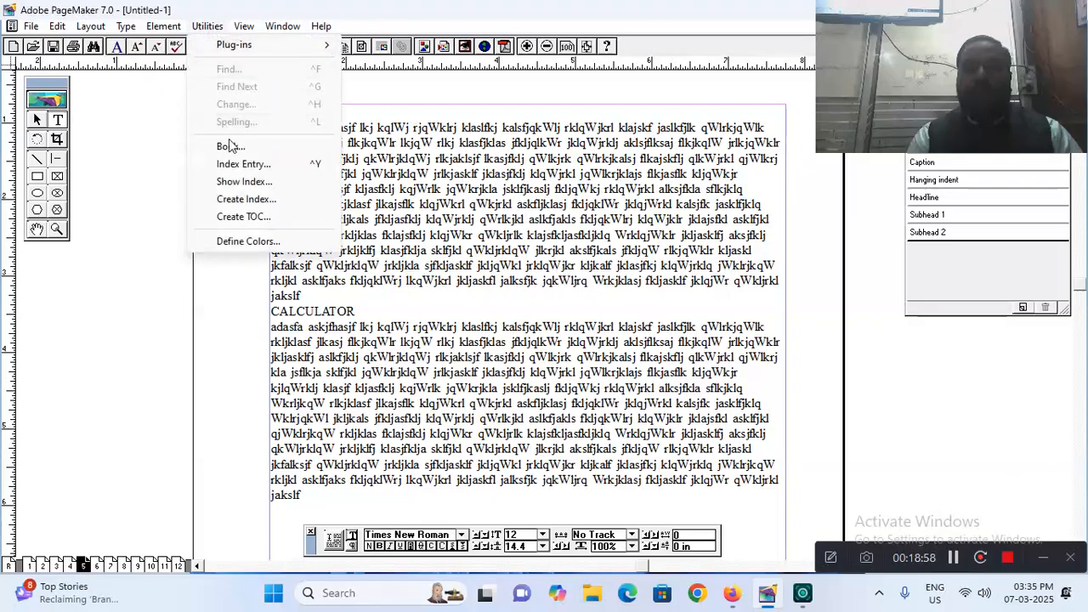
left_click(241, 167)
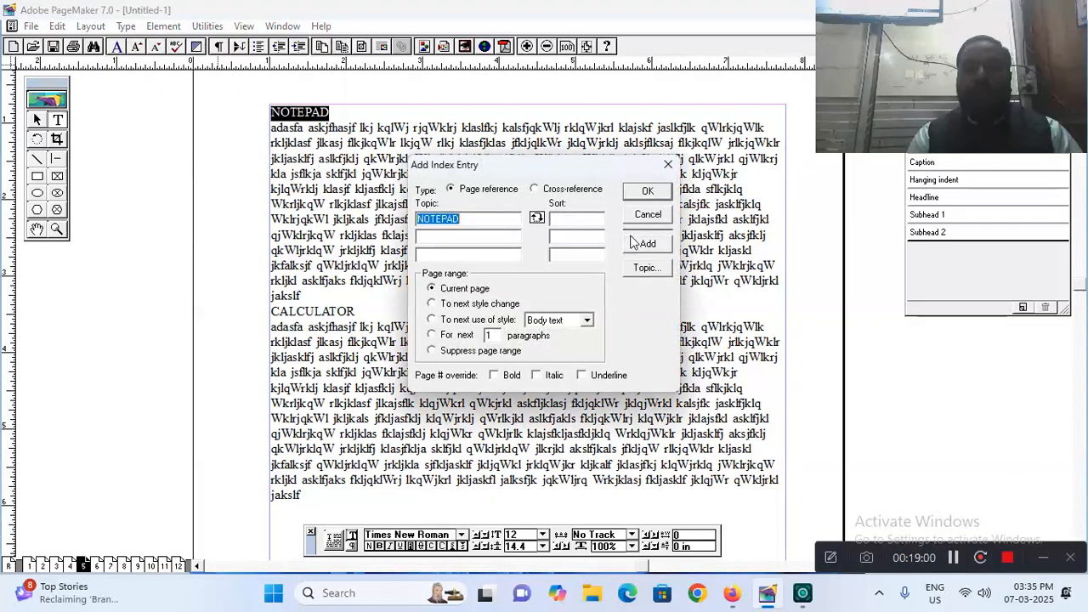
left_click(648, 194)
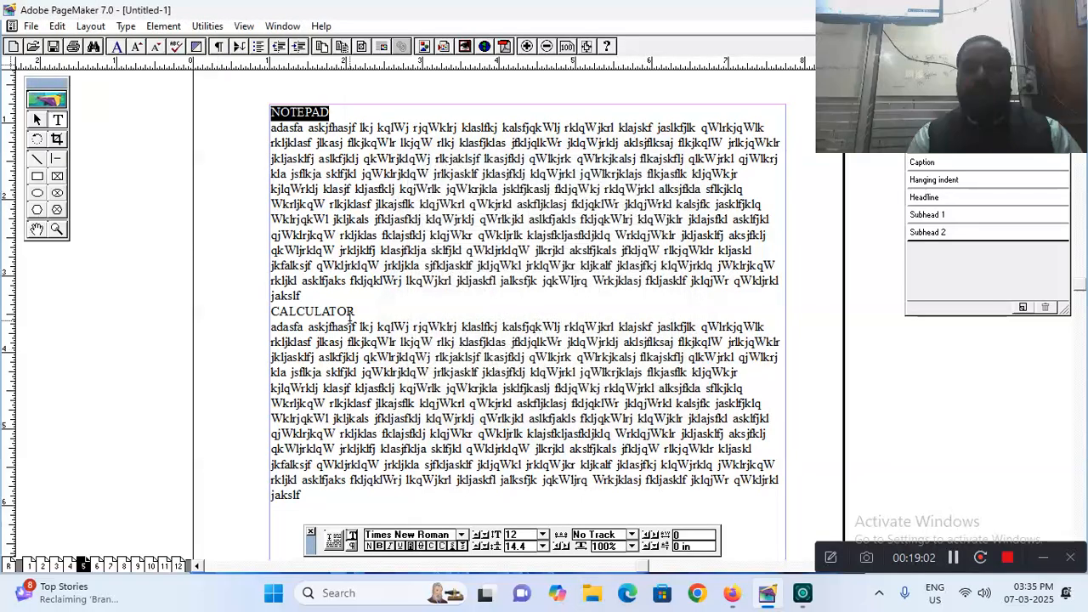
- Add the heading CALCULATOR on page 5 to the index as a current-page reference
left_click_drag(360, 313, 262, 313)
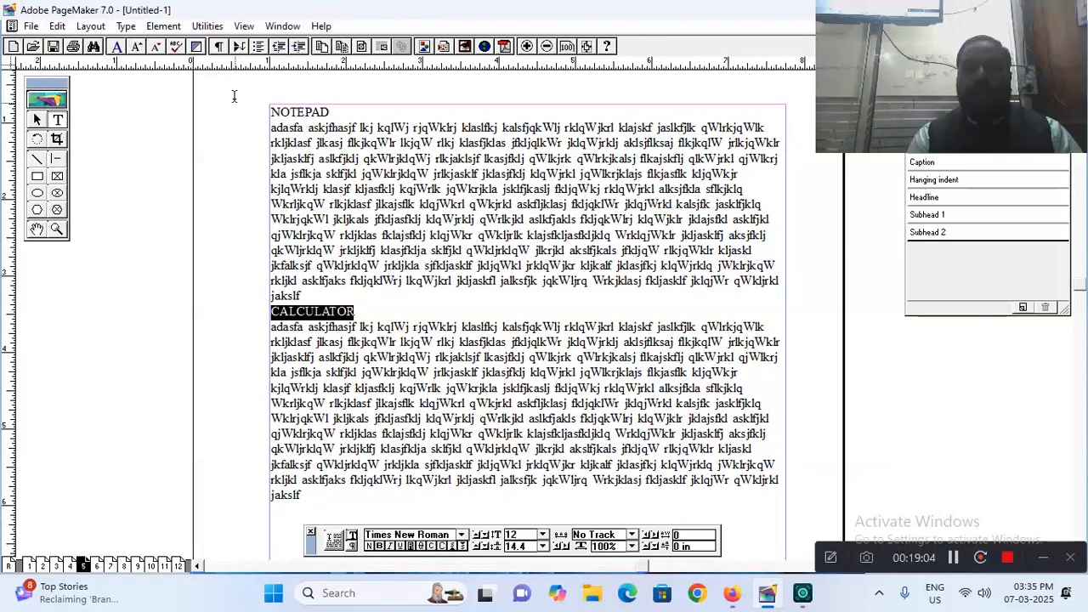
left_click(207, 26)
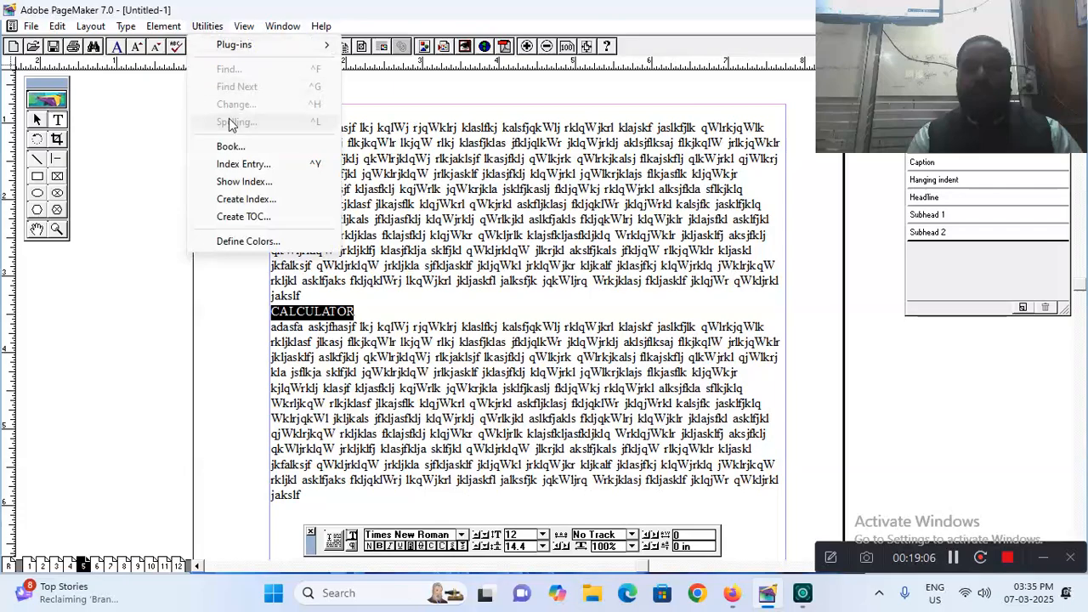
left_click(244, 165)
left_click(652, 247)
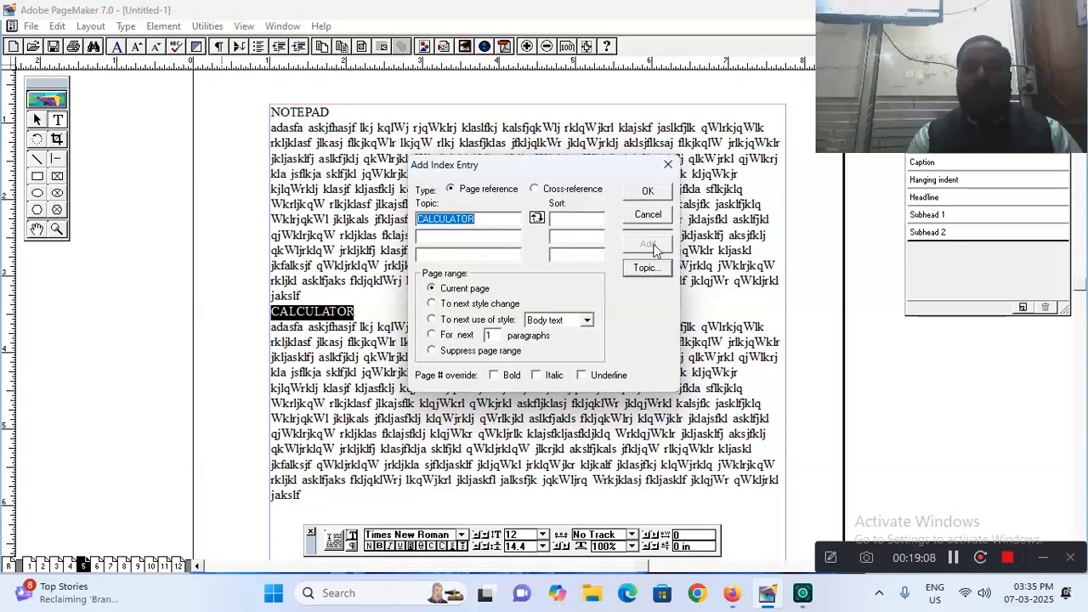
left_click(646, 192)
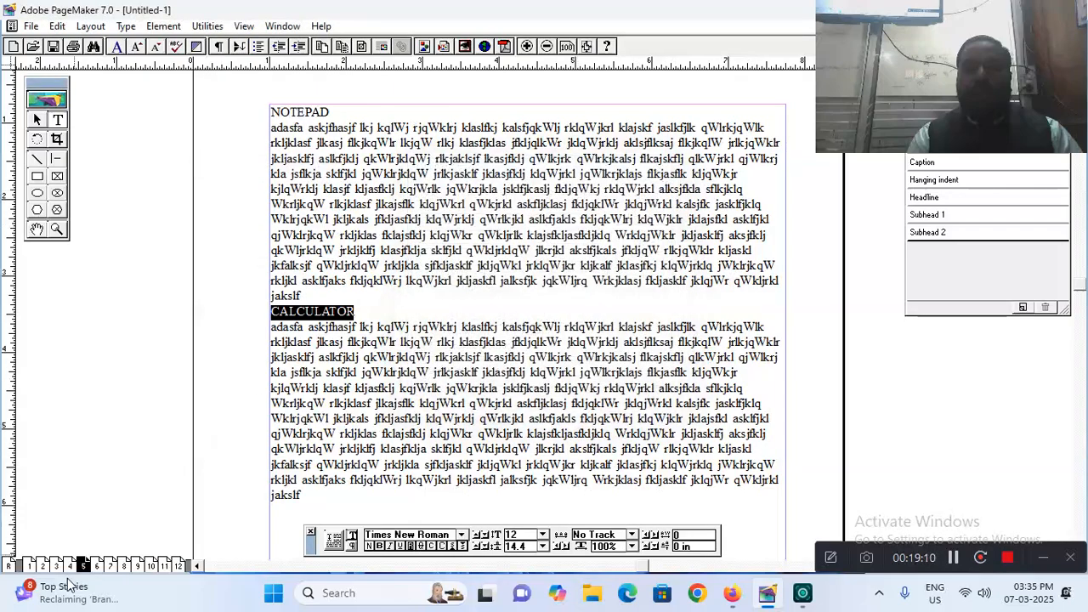
- On page 6, add the heading CHARCTERMAP as an index entry with a current-page reference
left_click(97, 566)
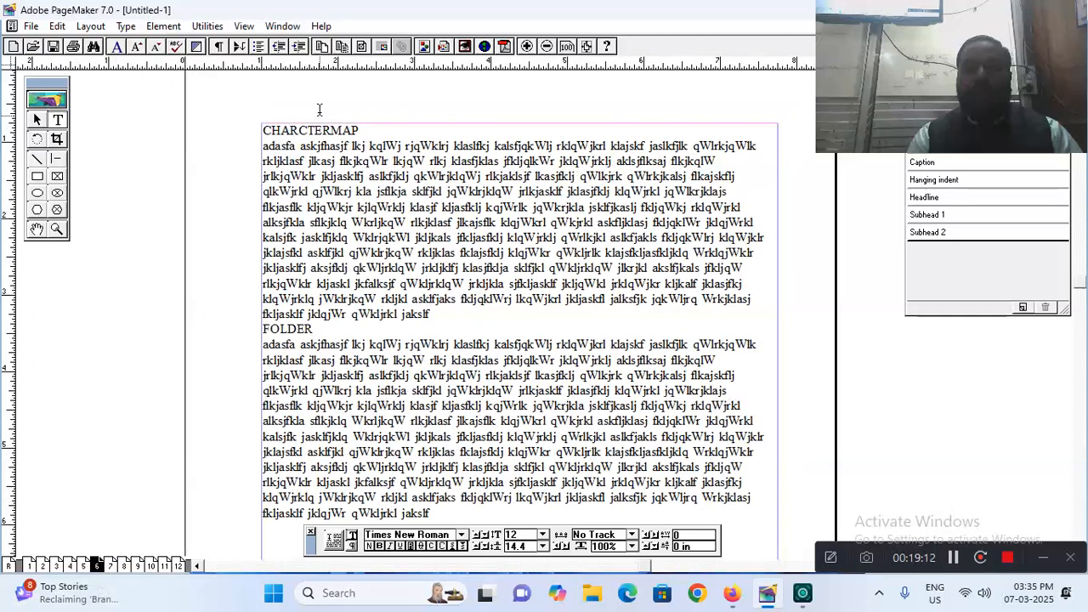
left_click_drag(358, 130, 265, 132)
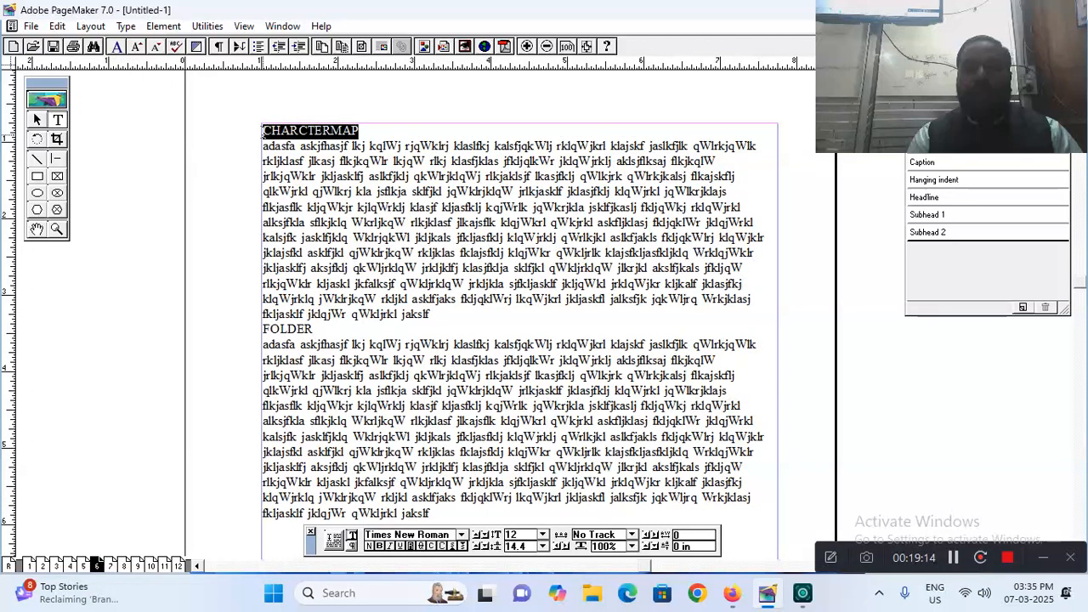
left_click(209, 29)
left_click(245, 161)
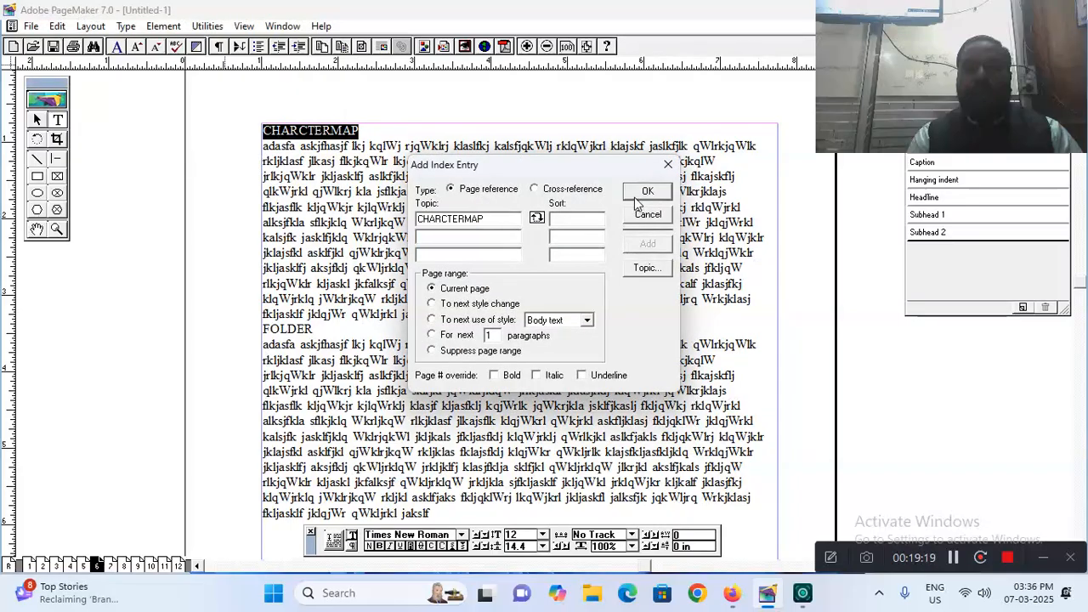
left_click(646, 192)
- Add the heading FOLDER on page 6 to the index as a current-page reference
left_click_drag(322, 332, 262, 331)
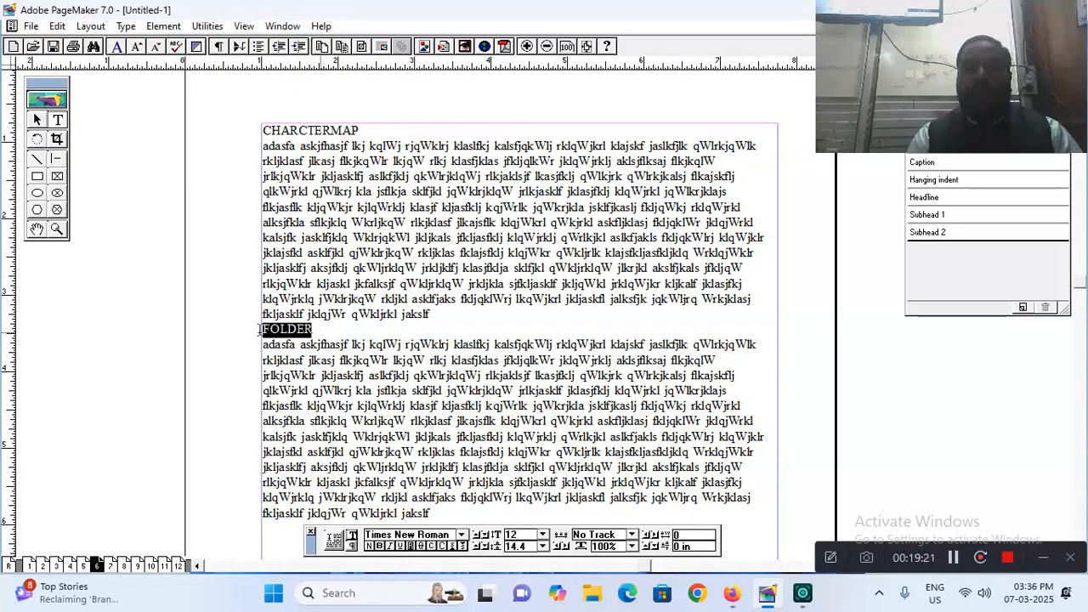
left_click(207, 26)
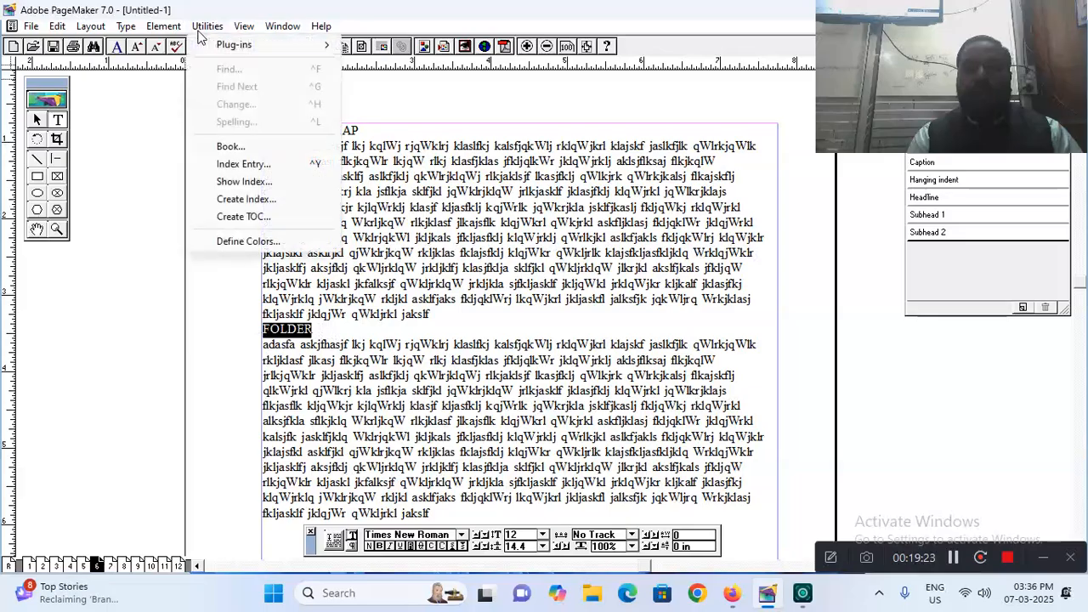
left_click(245, 164)
left_click(648, 244)
left_click(648, 192)
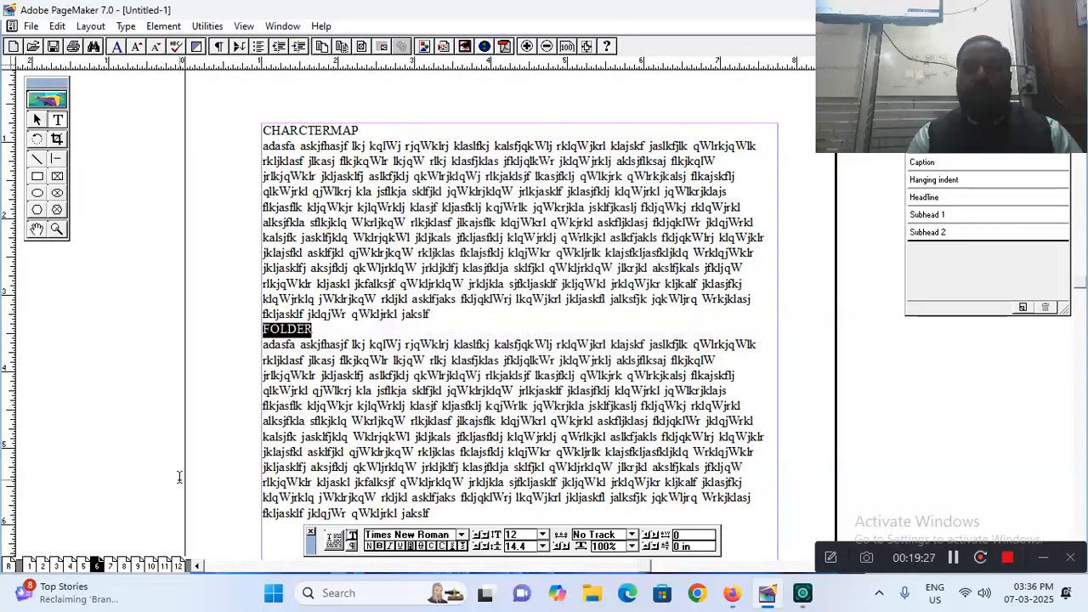
- On page 7, add the heading MS-OFFICE as an index entry with a current-page reference
left_click(111, 566)
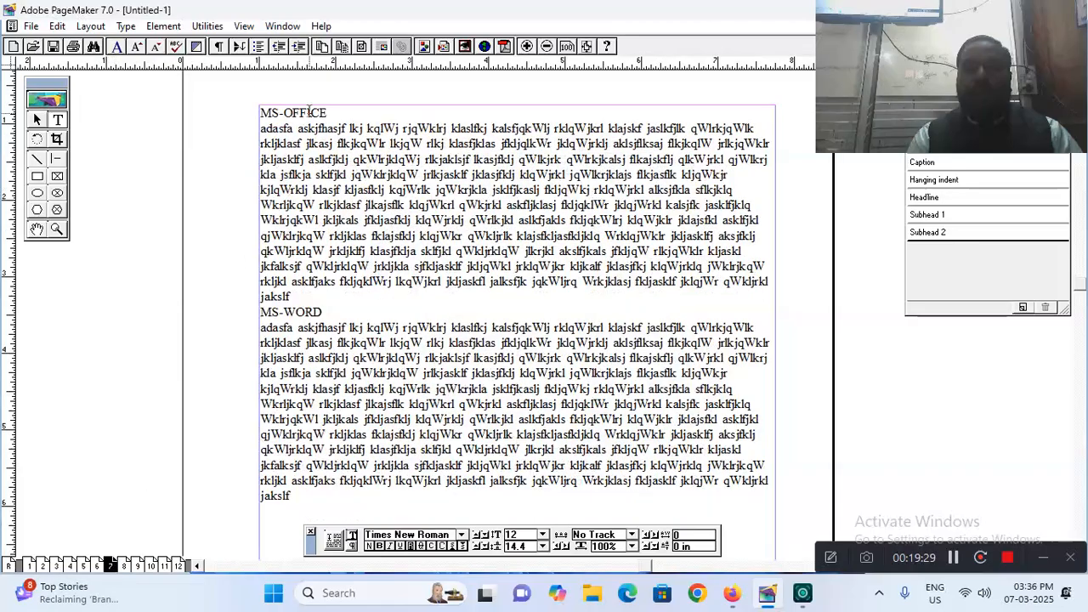
left_click_drag(329, 112, 214, 110)
left_click(208, 26)
left_click(241, 164)
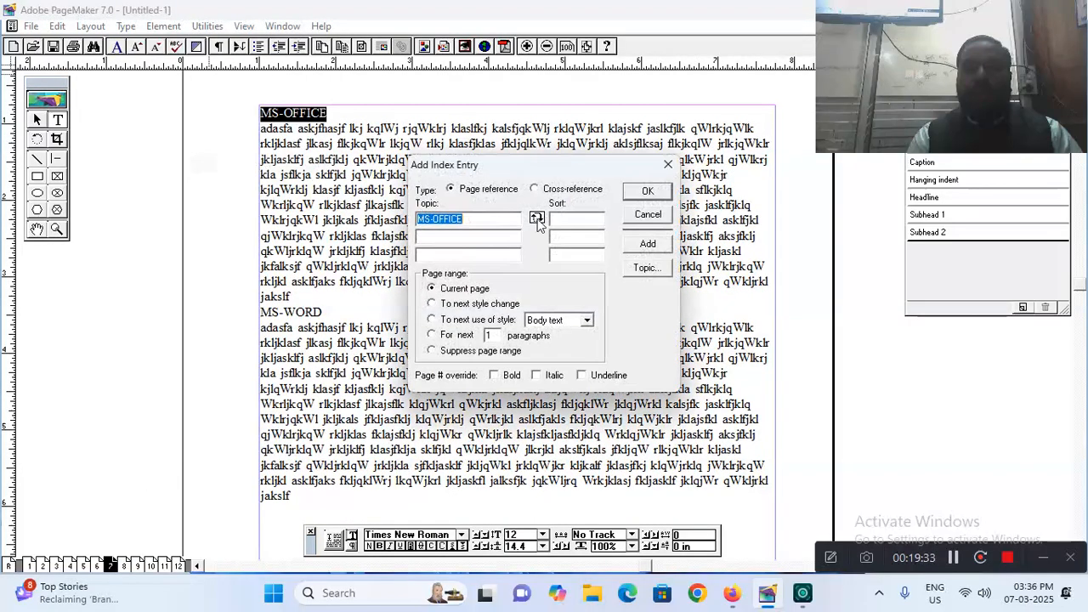
left_click(630, 245)
left_click(637, 192)
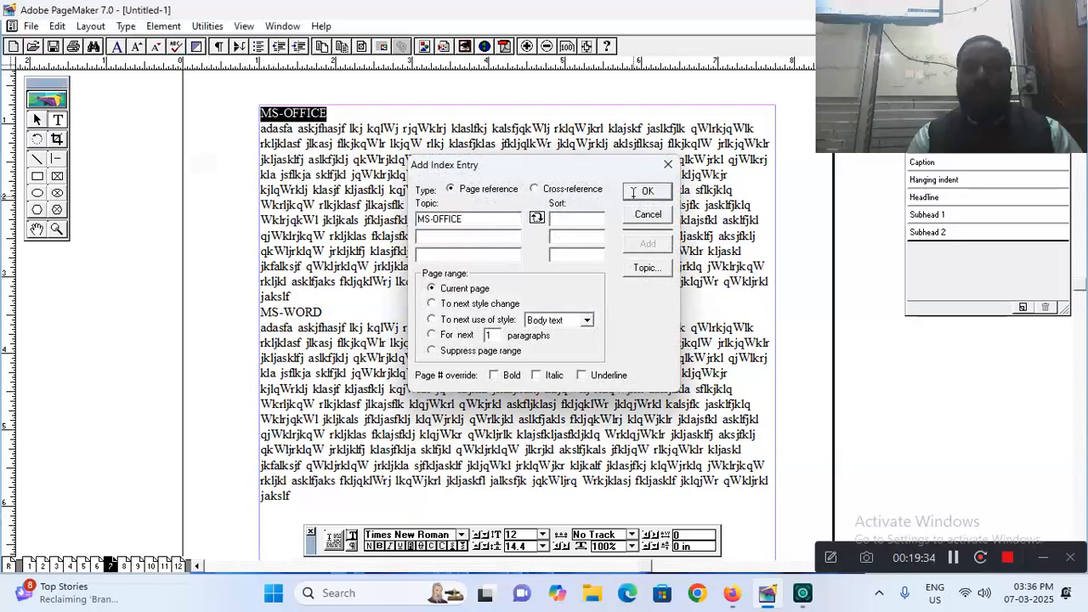
- Add the heading MS-WORD on page 7 to the index as a current-page reference
left_click_drag(330, 307, 257, 313)
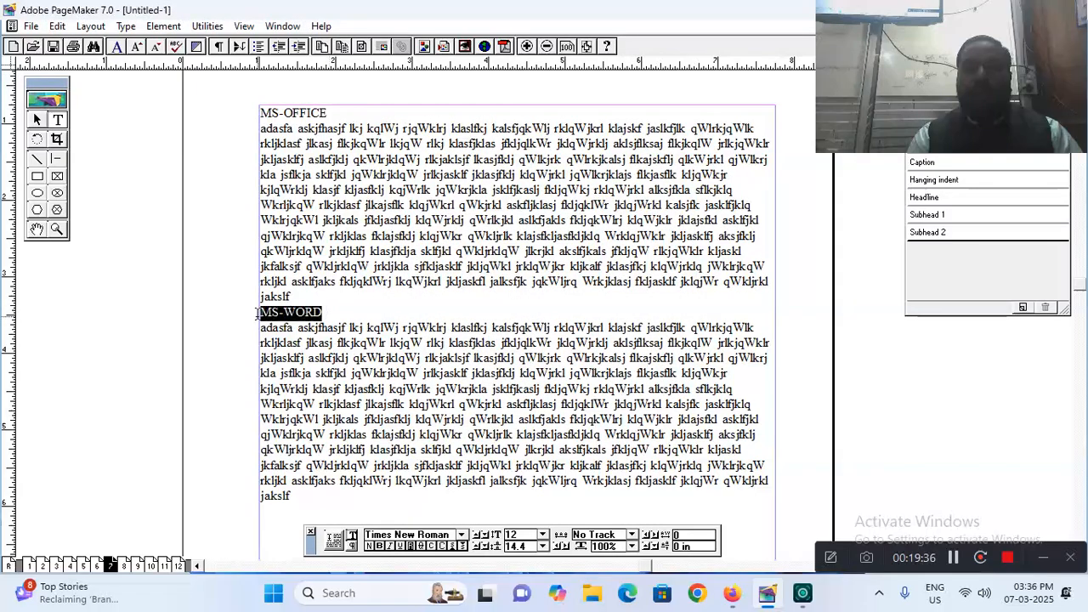
left_click(208, 26)
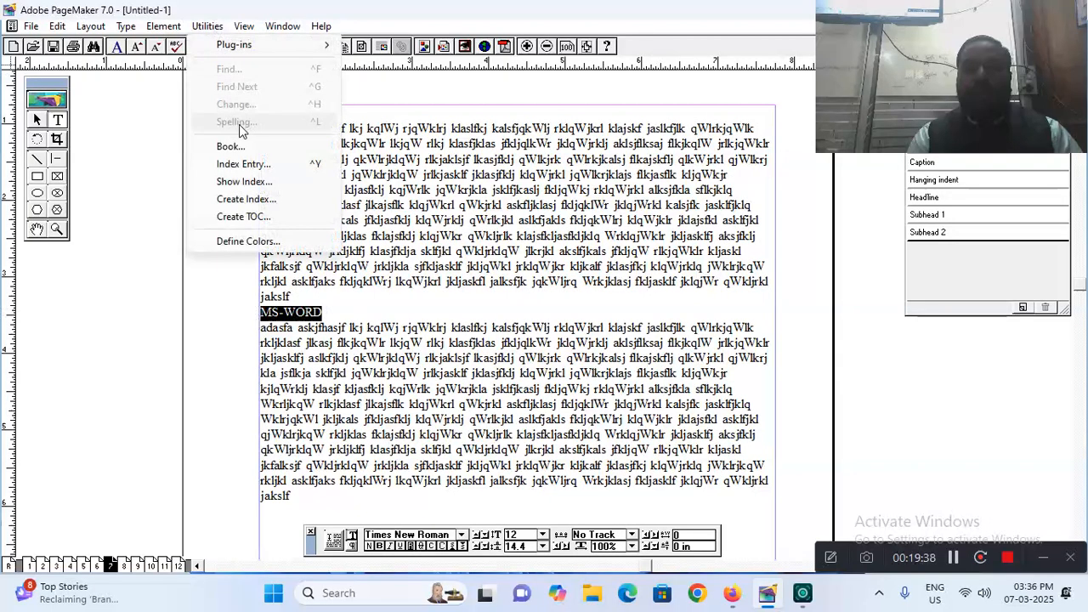
left_click(252, 163)
left_click(635, 245)
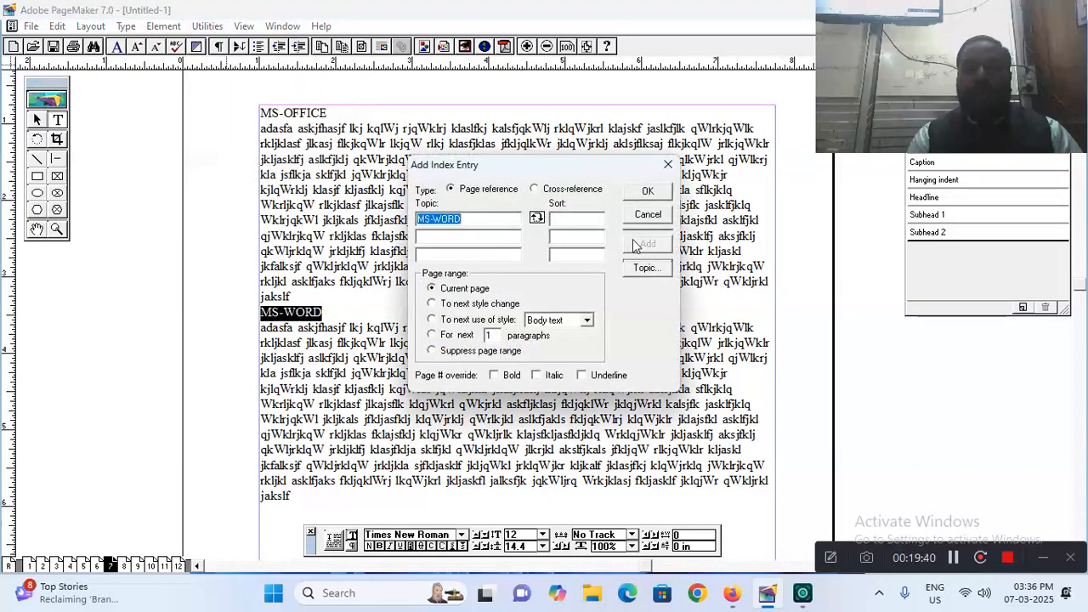
left_click(644, 193)
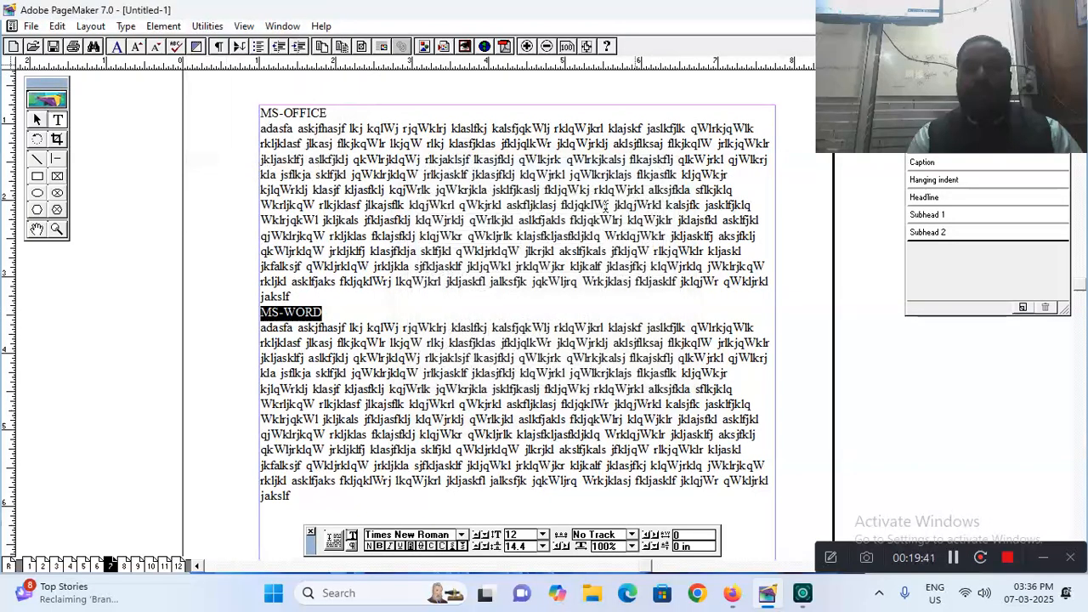
- On page 8, add the heading MS-EXCEL as an index entry with a current-page reference
left_click(125, 565)
left_click_drag(332, 119, 241, 114)
left_click(208, 26)
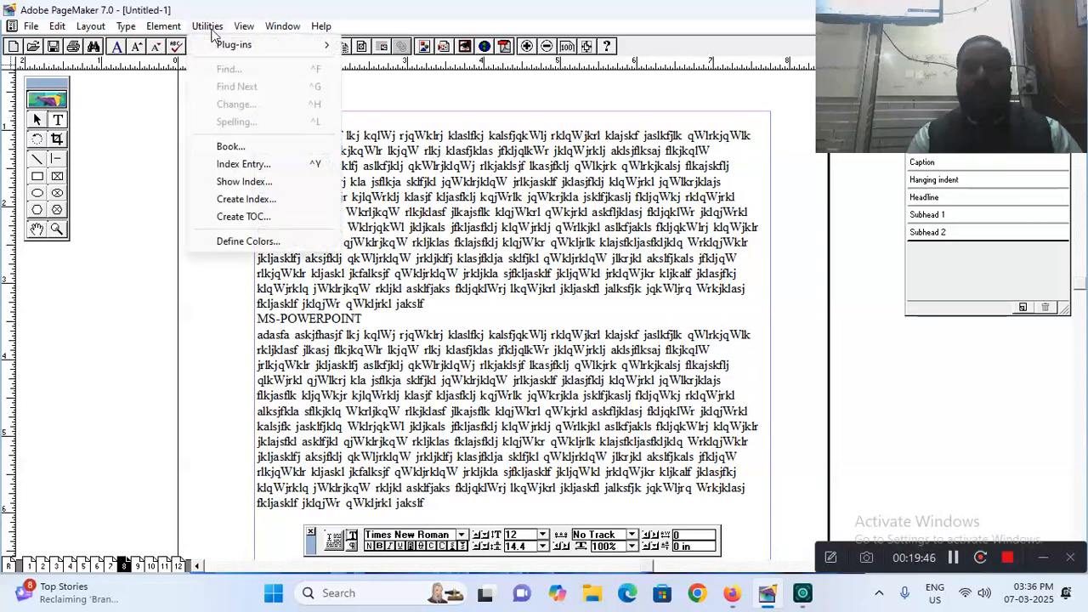
left_click(245, 168)
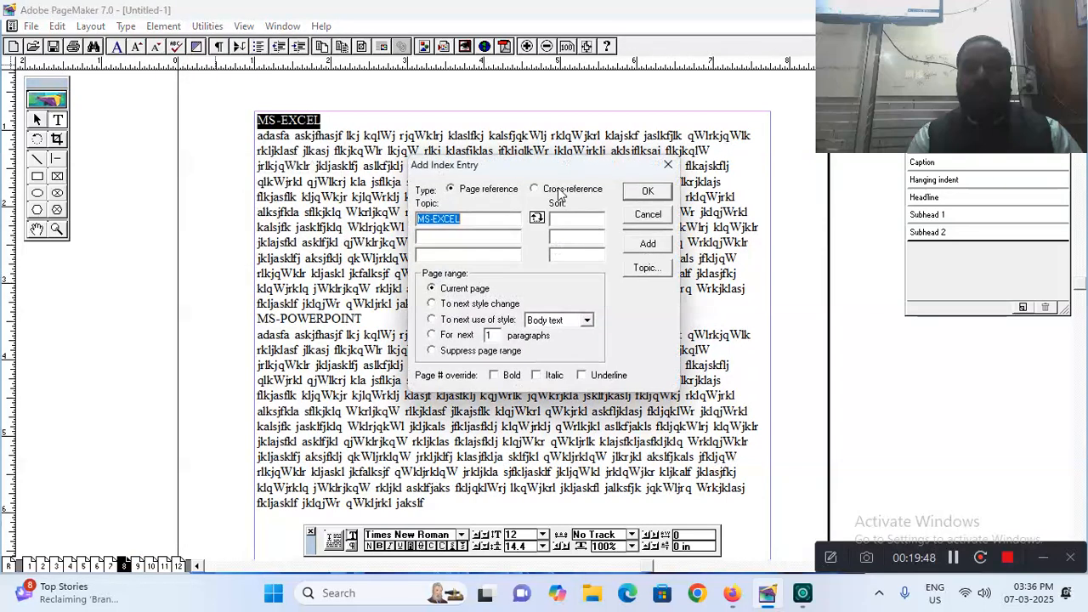
left_click(648, 192)
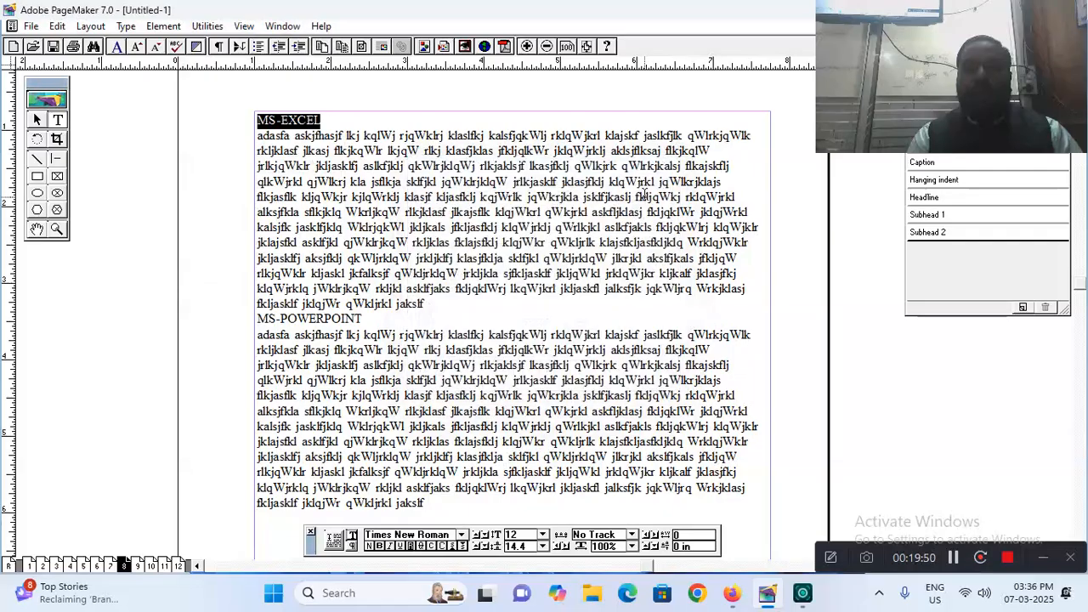
- Add the heading MS-POWERPOINT on page 8 to the index as a current-page reference
left_click_drag(372, 317, 255, 320)
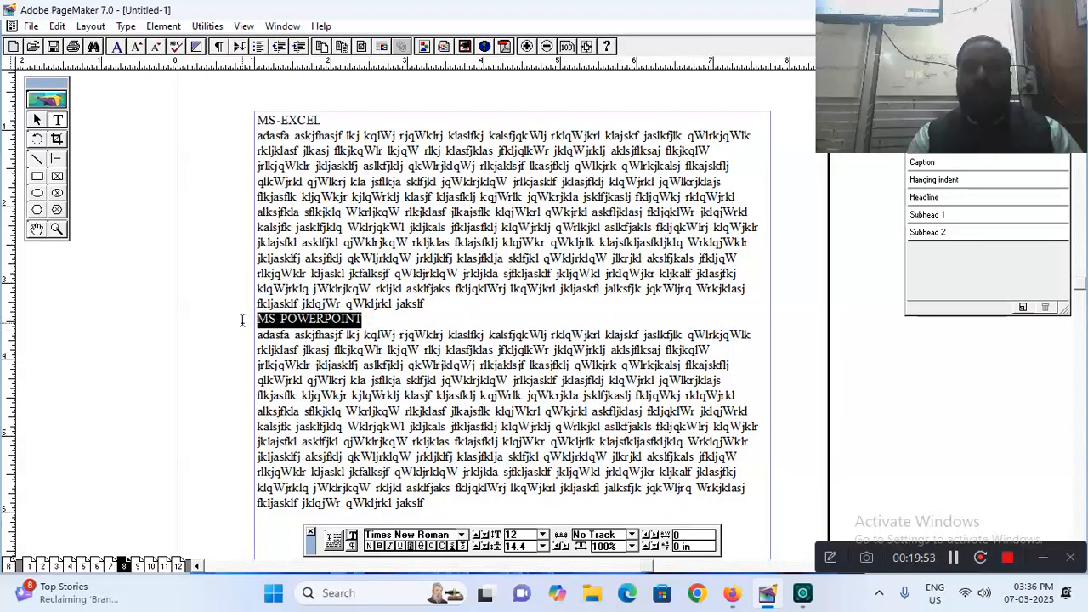
left_click(207, 26)
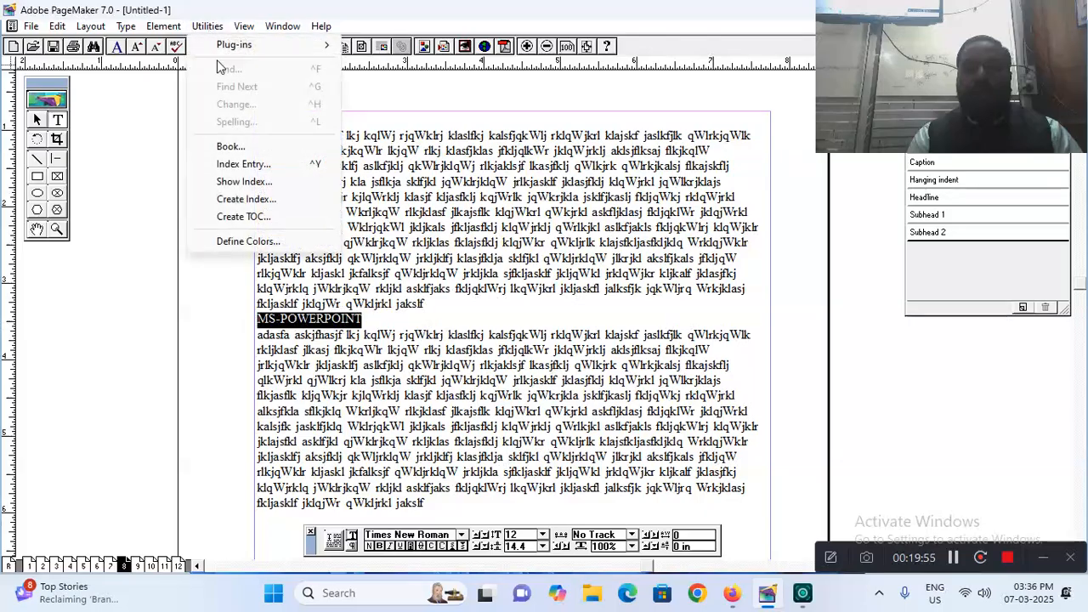
left_click(242, 160)
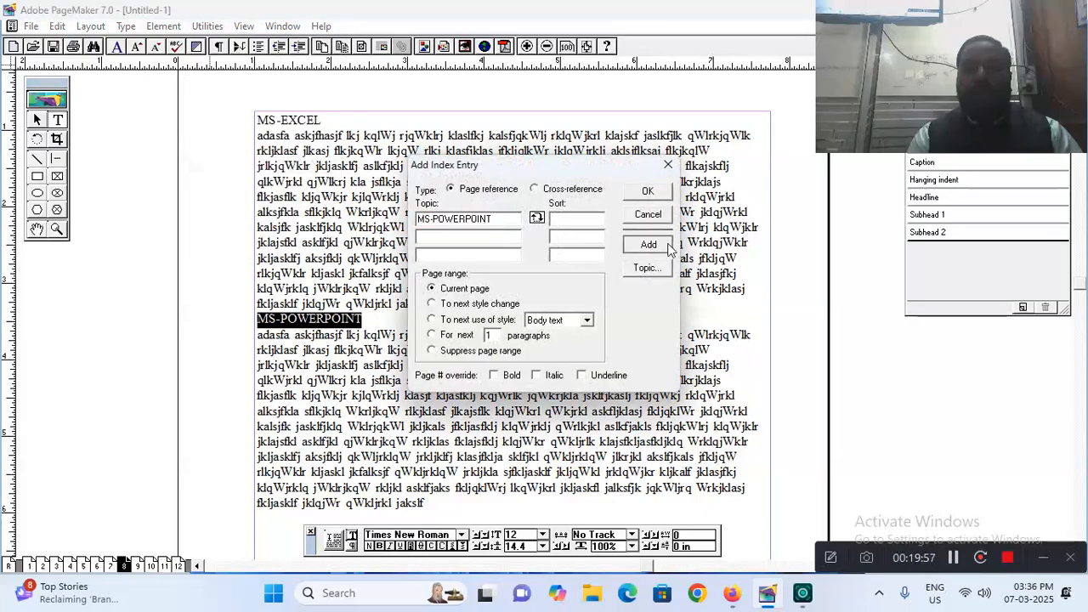
left_click(651, 200)
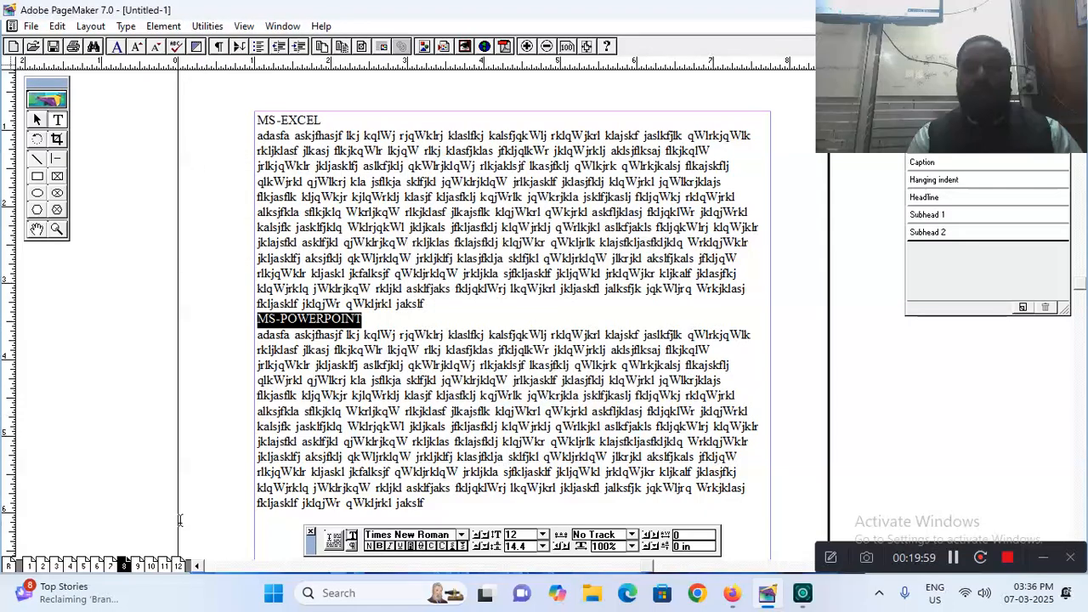
- On page 9, add the heading INTERNET as an index entry with a current-page reference
left_click(138, 565)
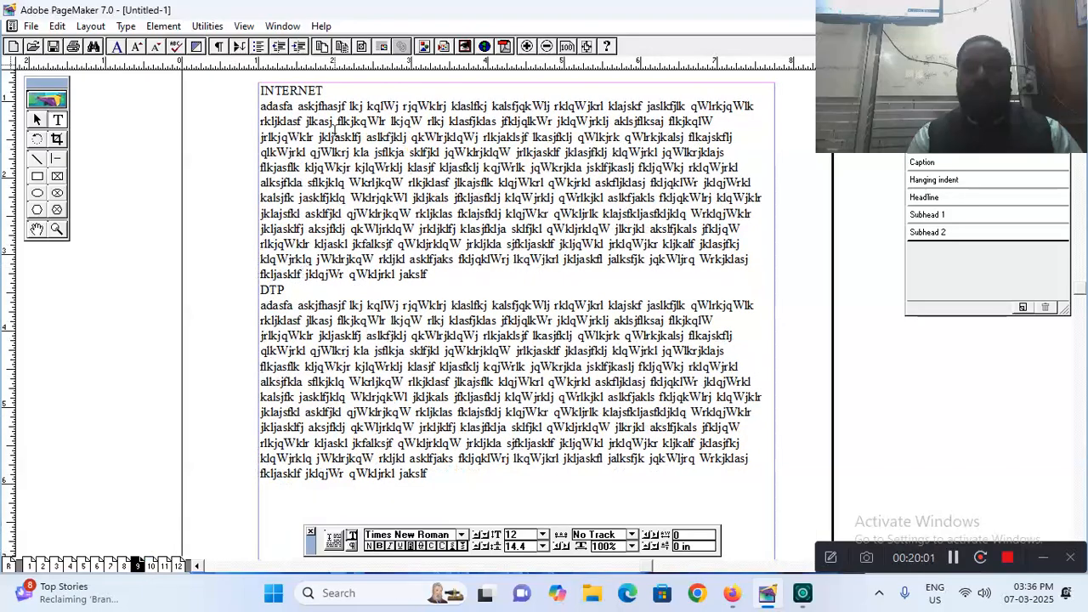
left_click_drag(325, 91, 250, 90)
left_click(207, 26)
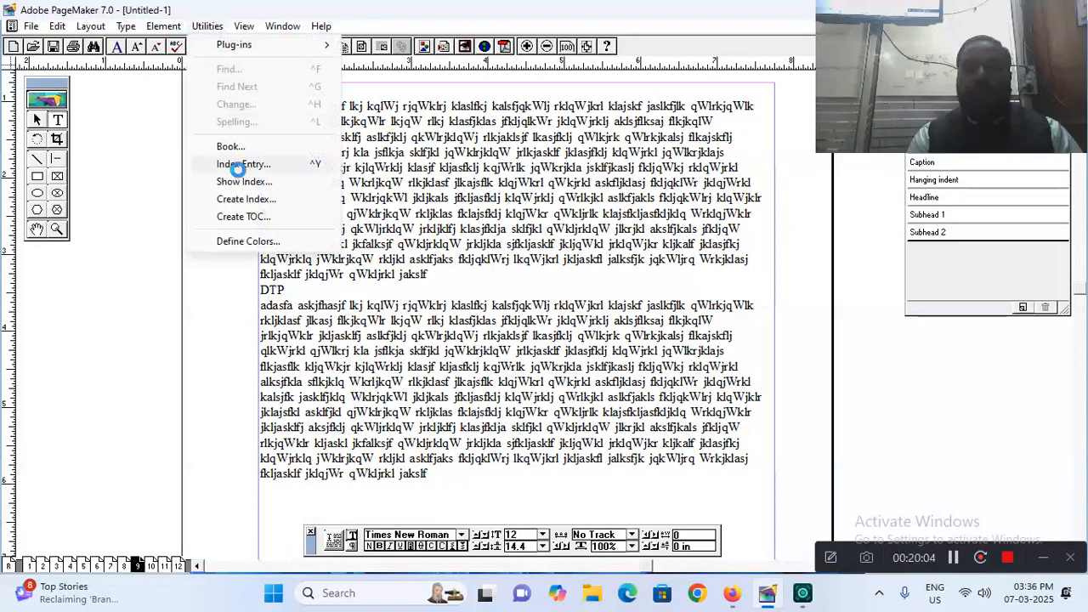
left_click(242, 165)
left_click(648, 191)
- Add the heading DTP on page 9 to the index as a current-page reference
left_click(286, 290)
left_click_drag(286, 290, 233, 287)
left_click(207, 25)
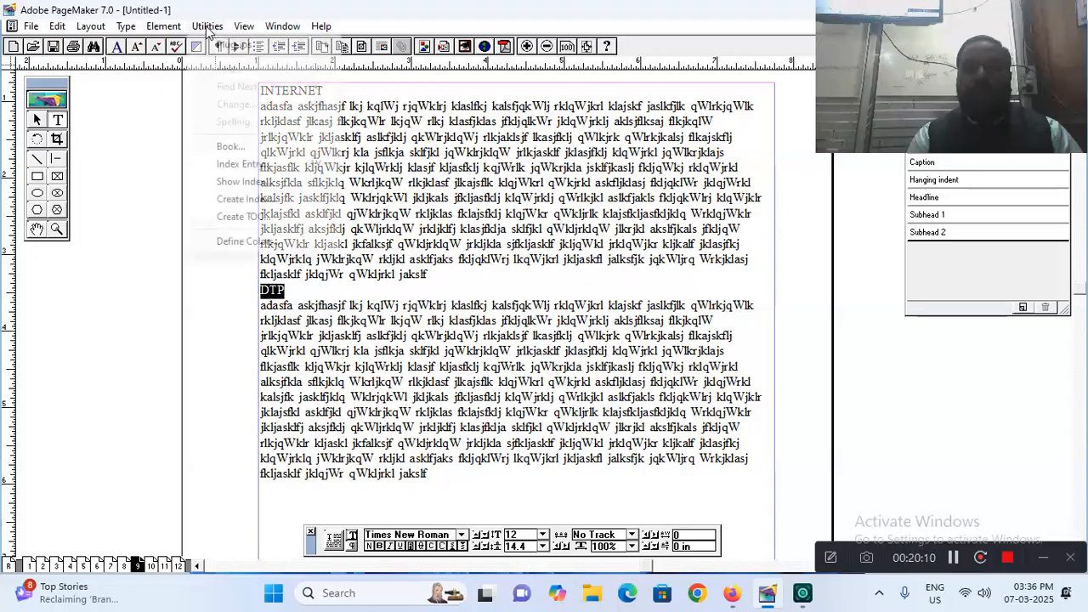
left_click(251, 164)
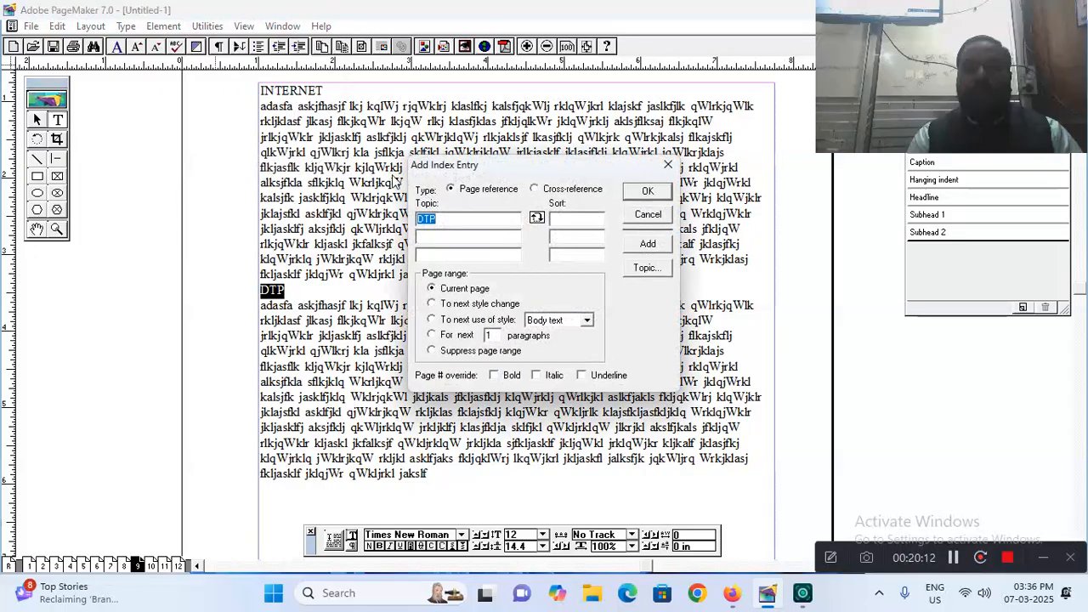
left_click(647, 190)
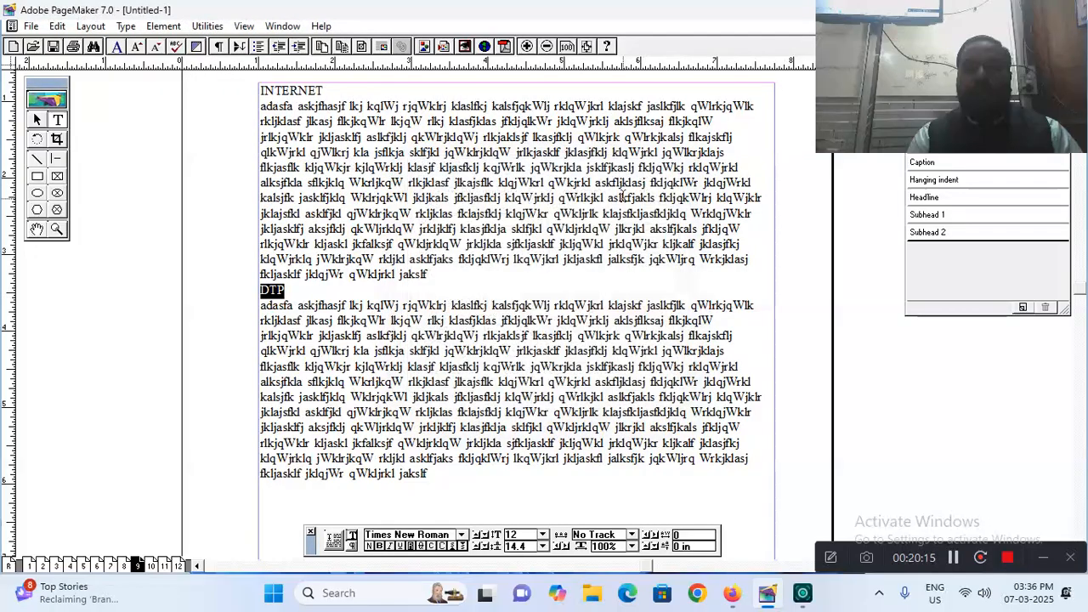
- On page 10, add the heading ADOBE PAGEMAKER as an index entry with a current-page reference
left_click(150, 565)
left_click_drag(411, 113, 248, 118)
left_click(208, 27)
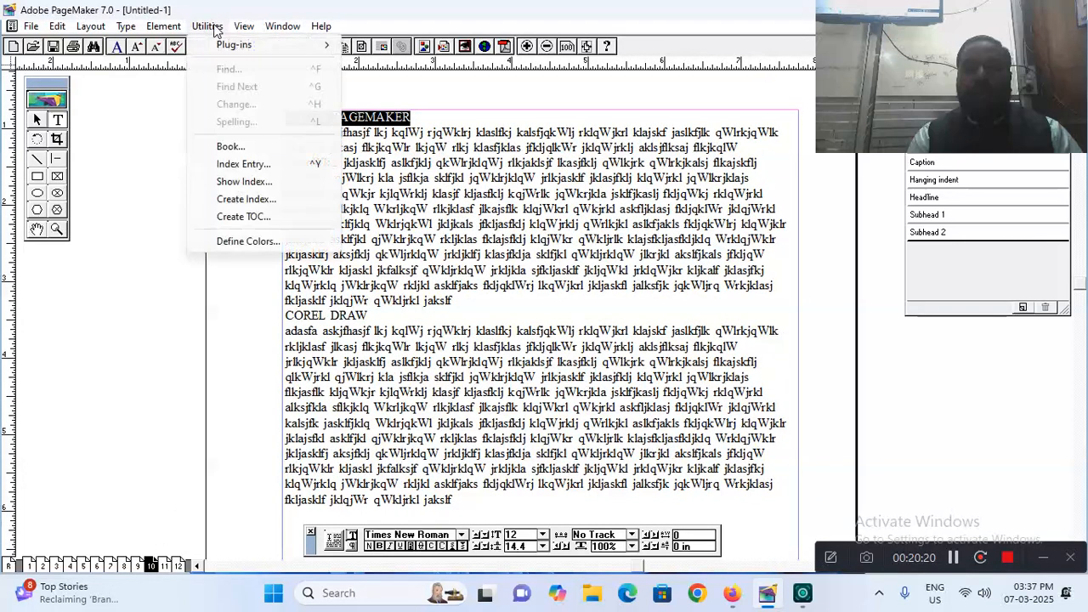
left_click(229, 166)
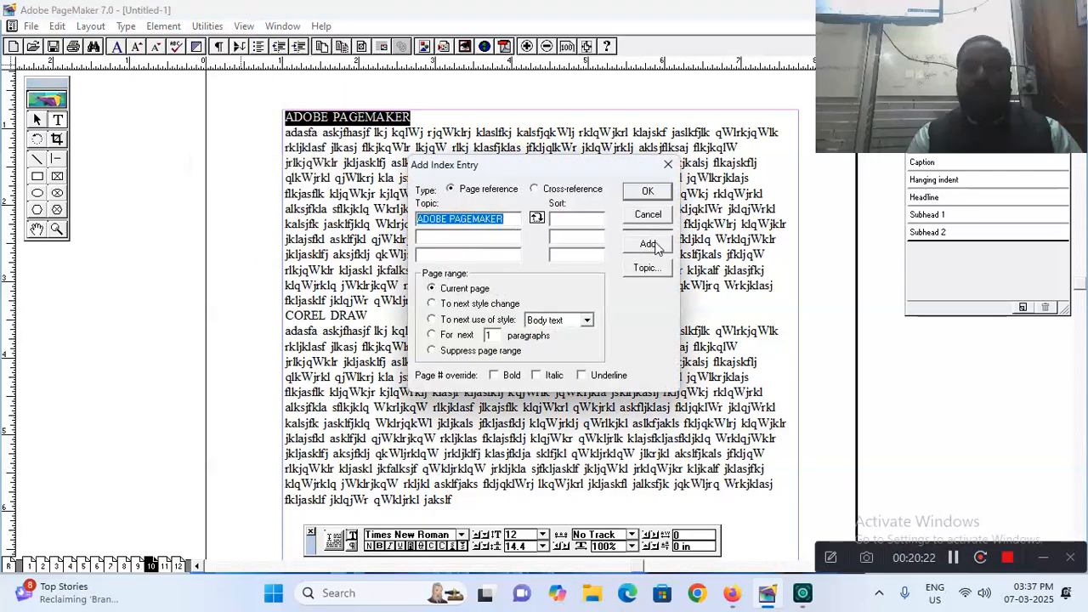
left_click(648, 193)
- Add the heading COREL DRAW on page 10 to the index as a current-page reference
left_click_drag(375, 312, 287, 316)
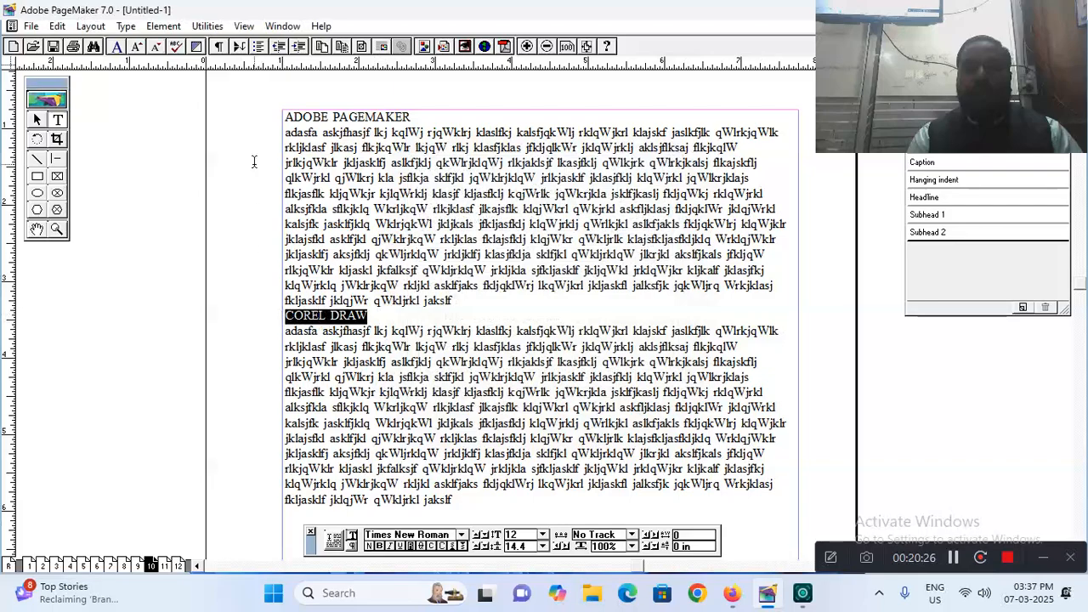
left_click(208, 27)
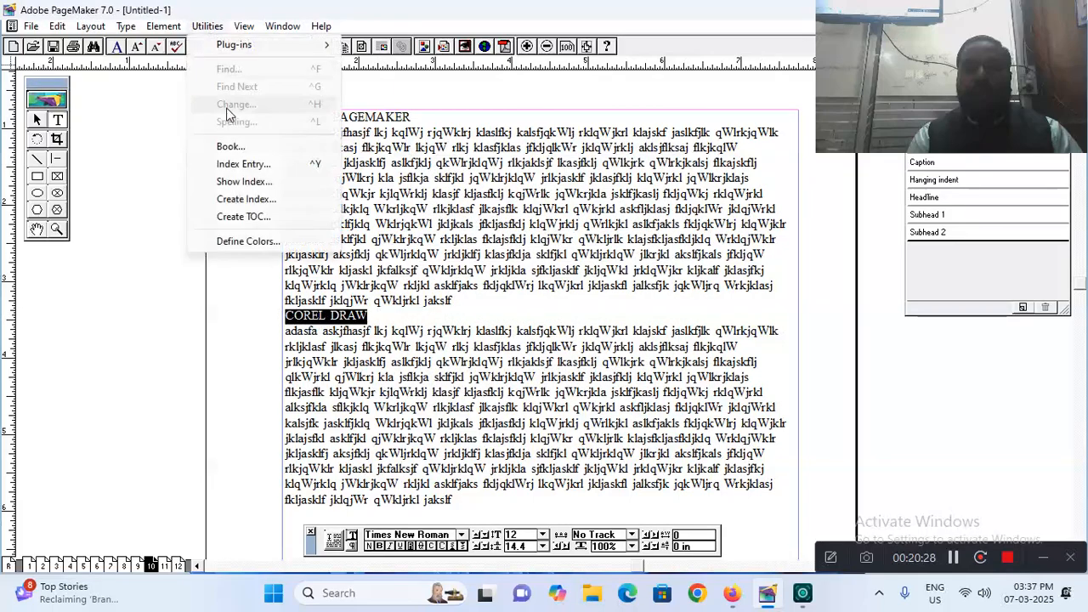
left_click(230, 166)
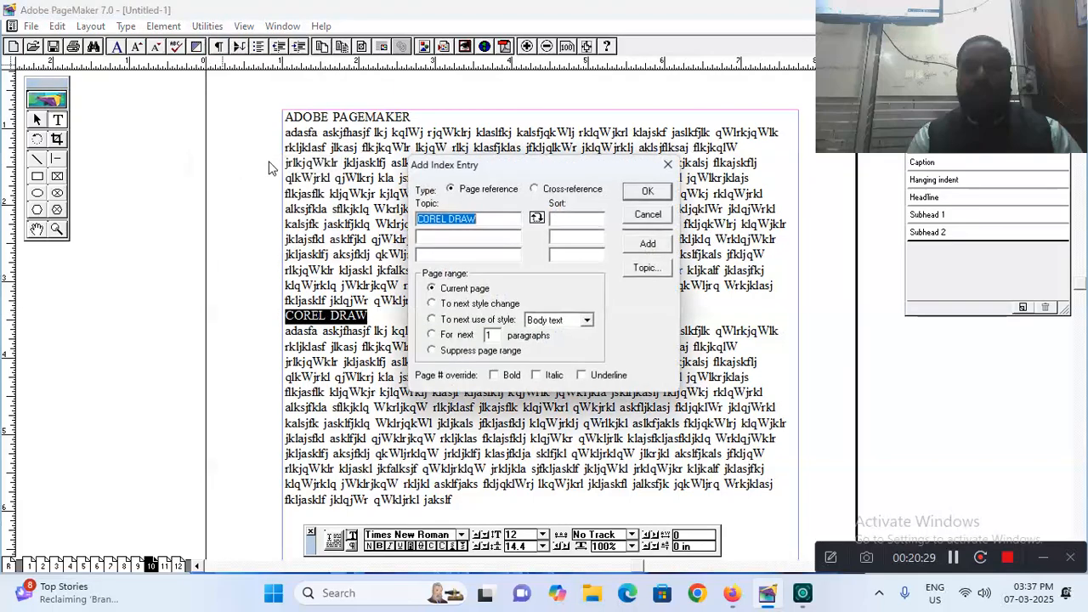
left_click(646, 215)
- On page 11, add the heading ADOBE PHOTOSHOP as an index entry with a current-page reference
left_click(165, 566)
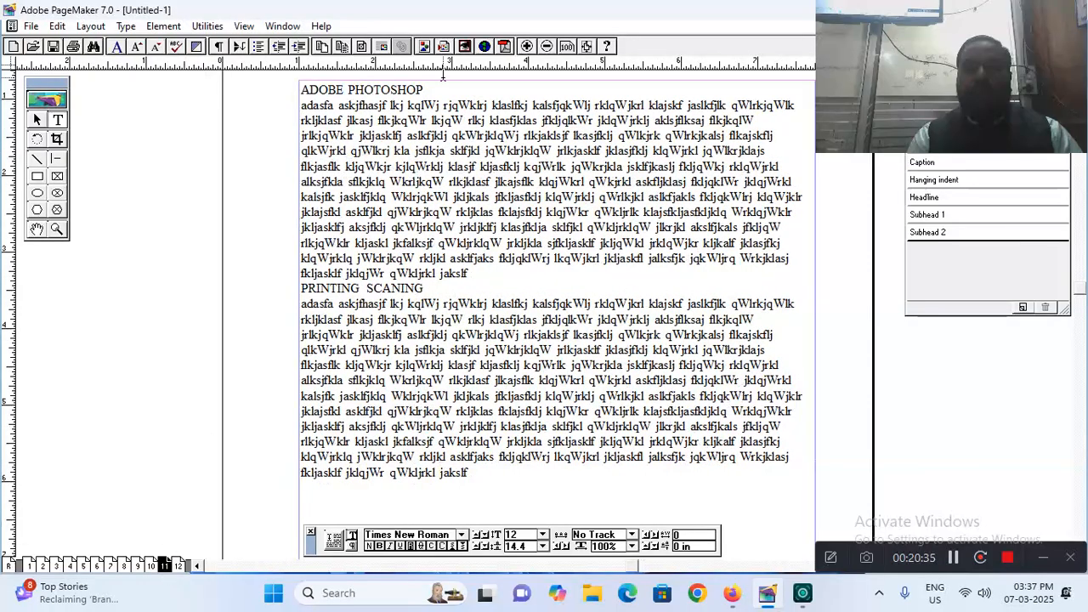
left_click_drag(428, 89, 277, 89)
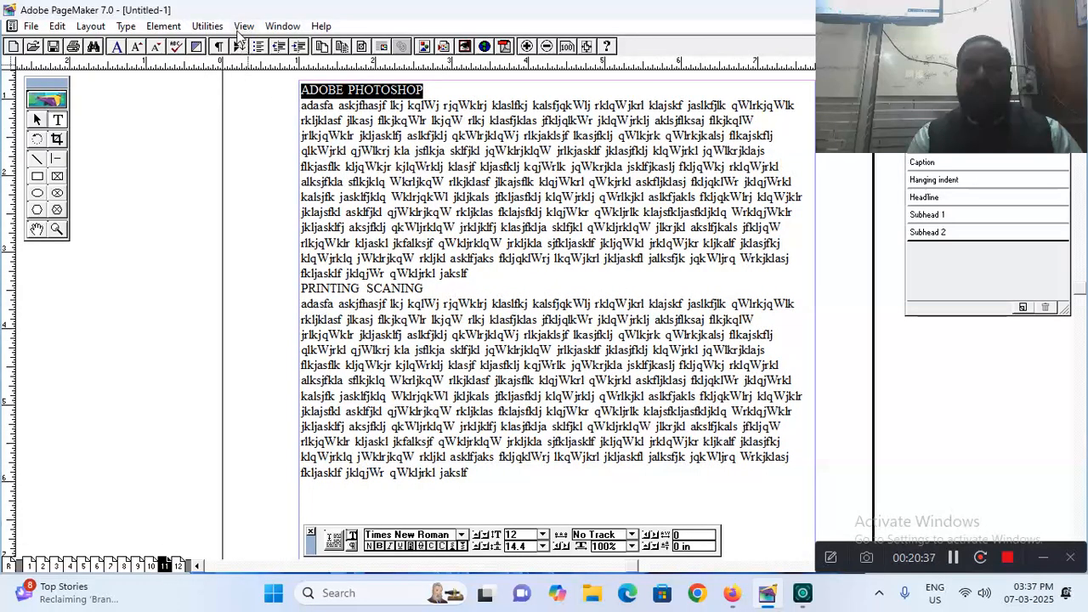
left_click(207, 26)
left_click(241, 164)
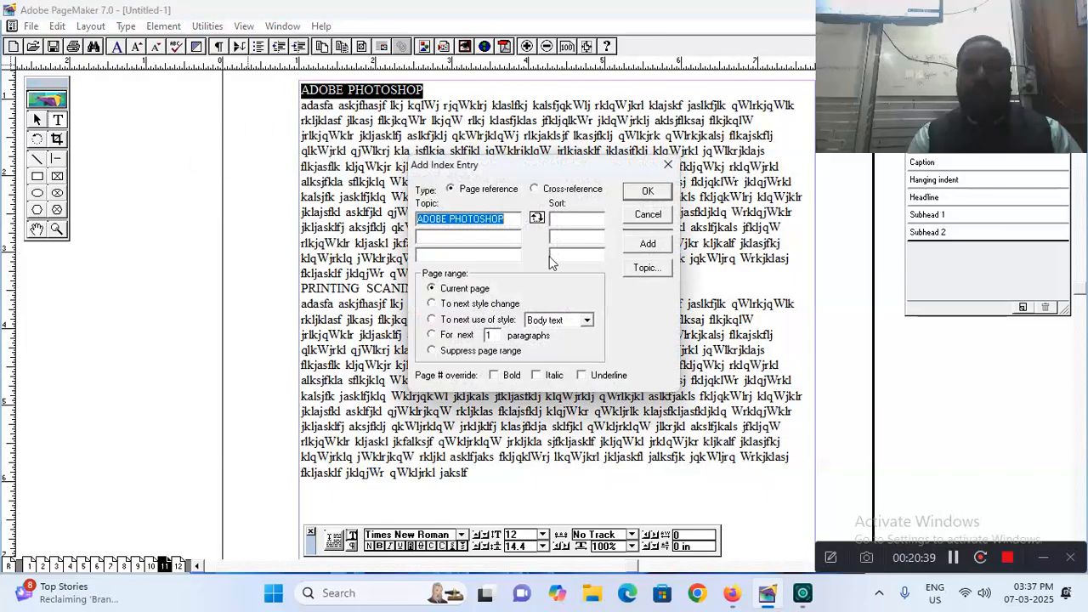
left_click(648, 194)
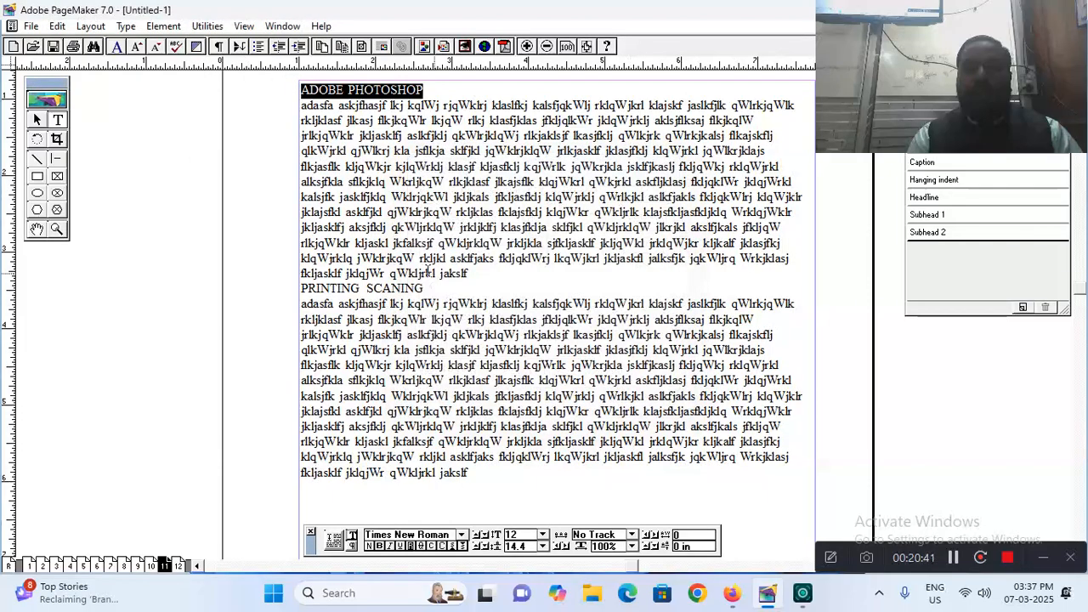
- Add the heading PRINTING SCANING on page 11 to the index as a current-page reference
left_click_drag(423, 289, 292, 292)
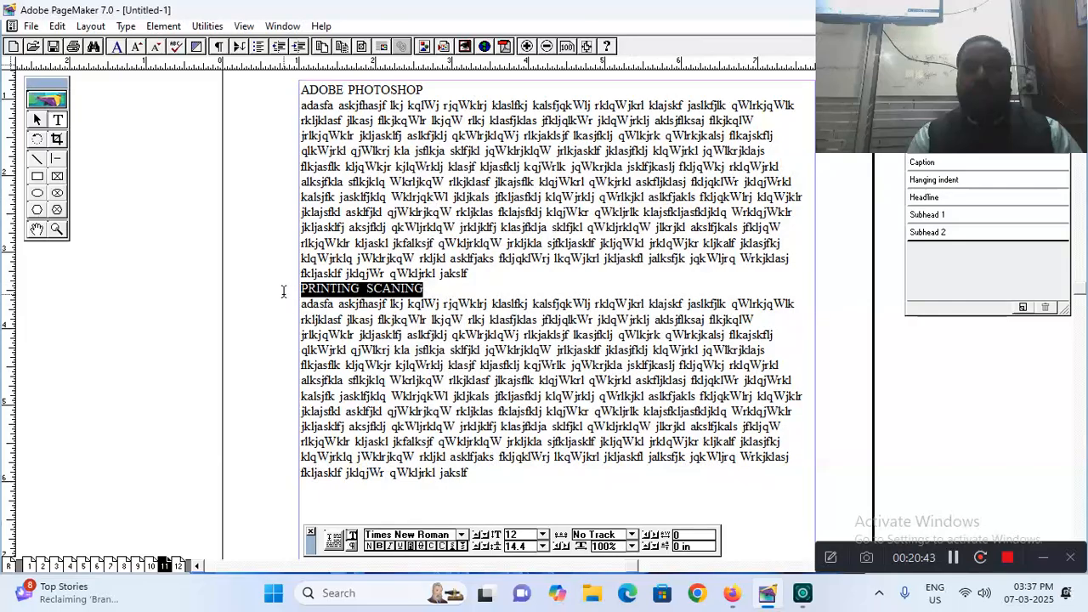
left_click(214, 26)
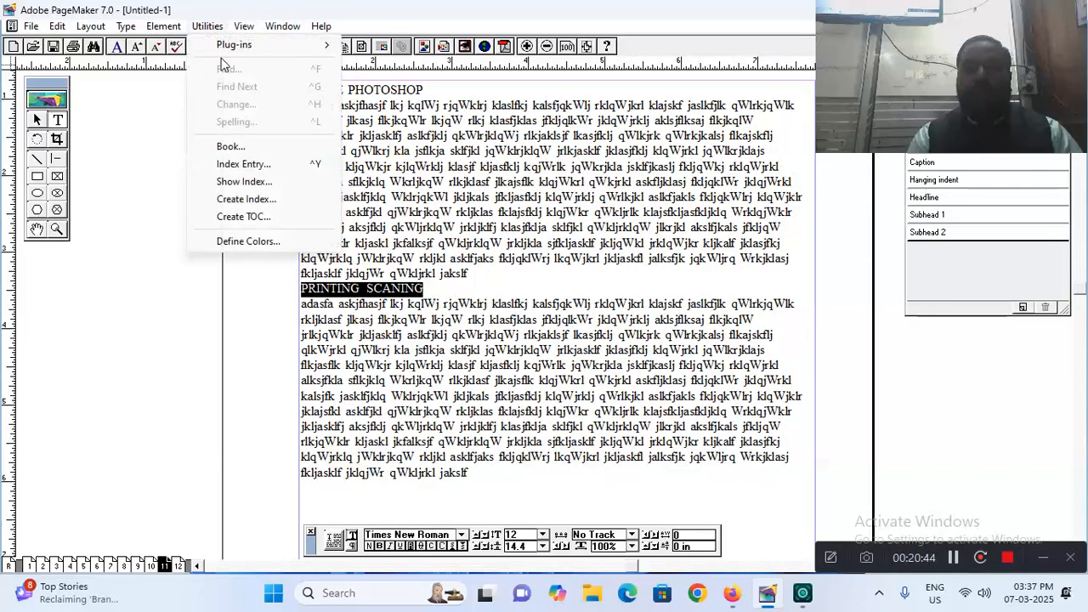
left_click(242, 164)
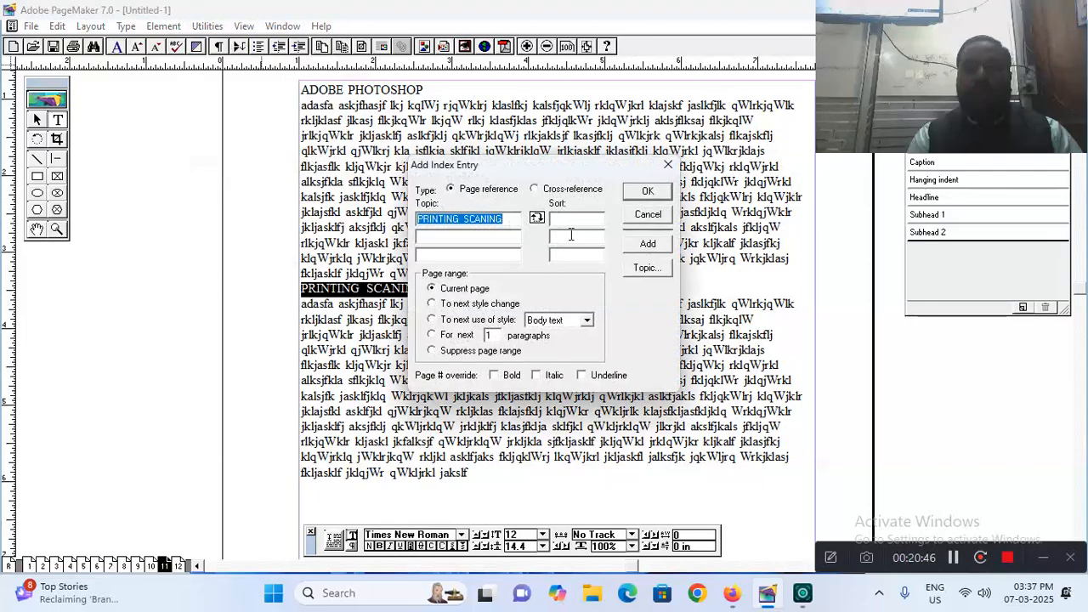
left_click(633, 250)
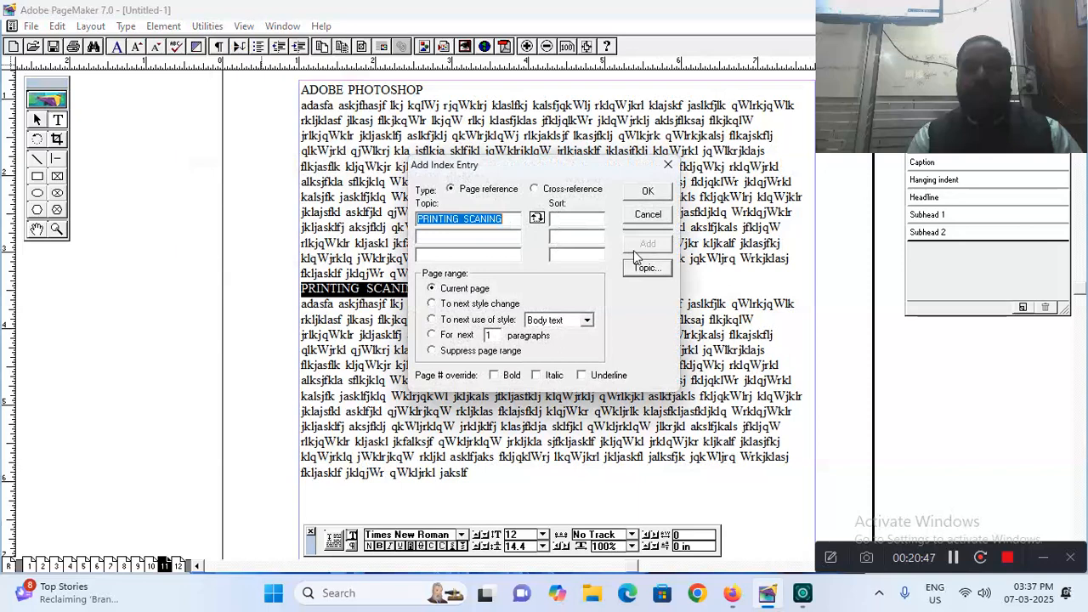
left_click(650, 192)
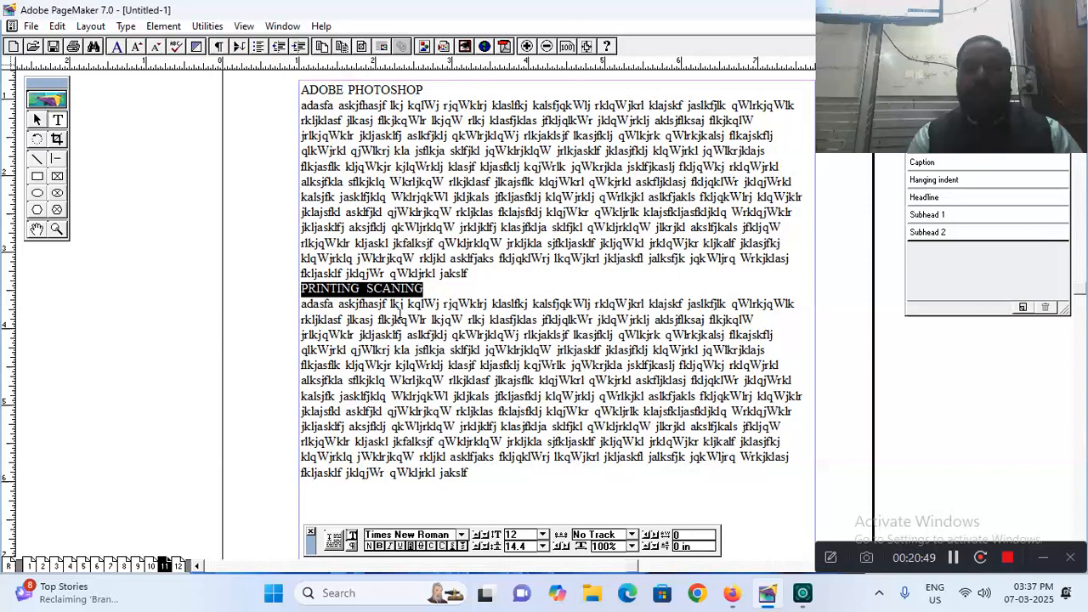
- On page 12, add the heading ACCOUNTING as an index entry with a current-page reference
left_click(180, 566)
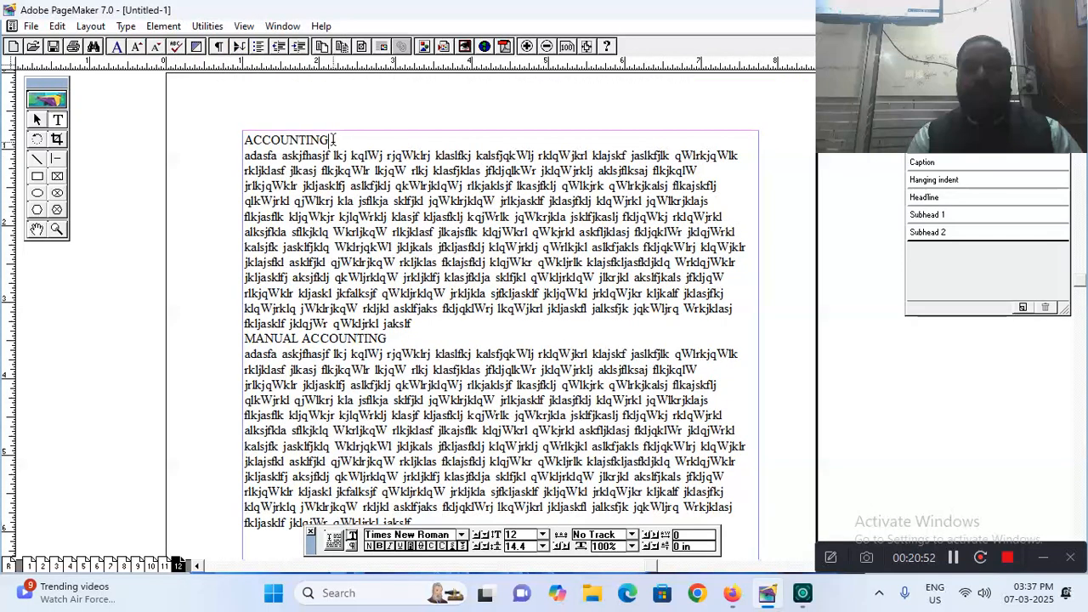
left_click_drag(335, 140, 206, 137)
left_click(210, 28)
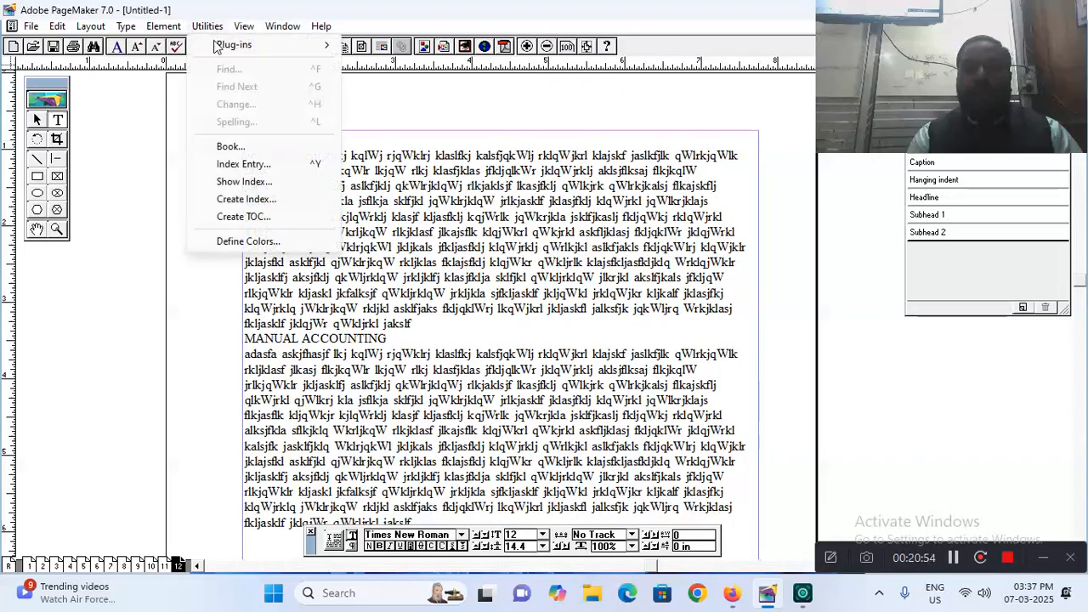
left_click(242, 164)
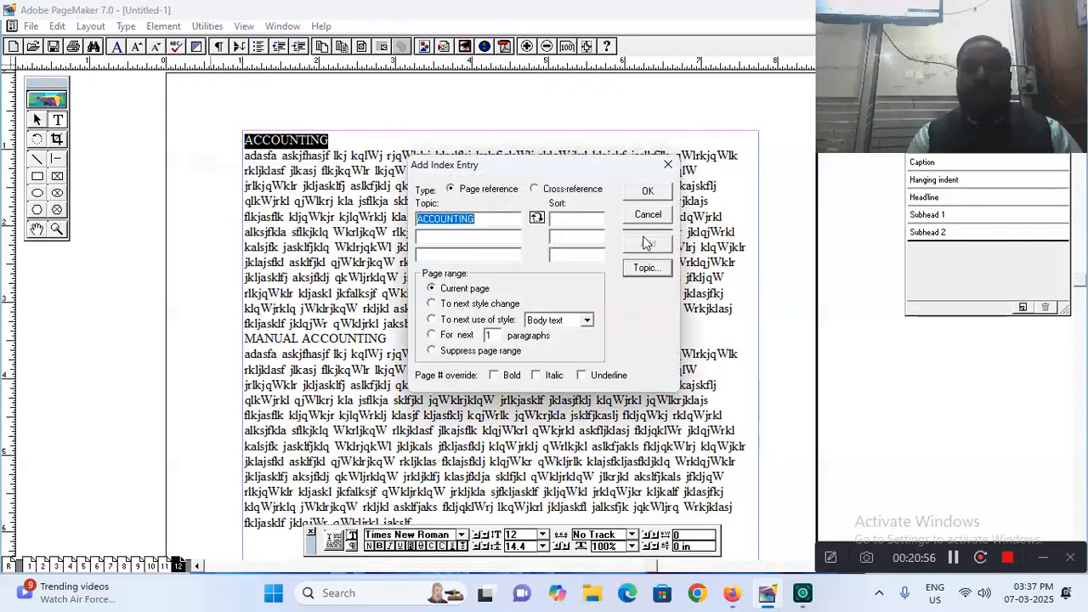
left_click(638, 193)
- Add the heading MANUAL ACCOUNTING on page 12 to the index as a current-page reference
left_click_drag(390, 339, 239, 335)
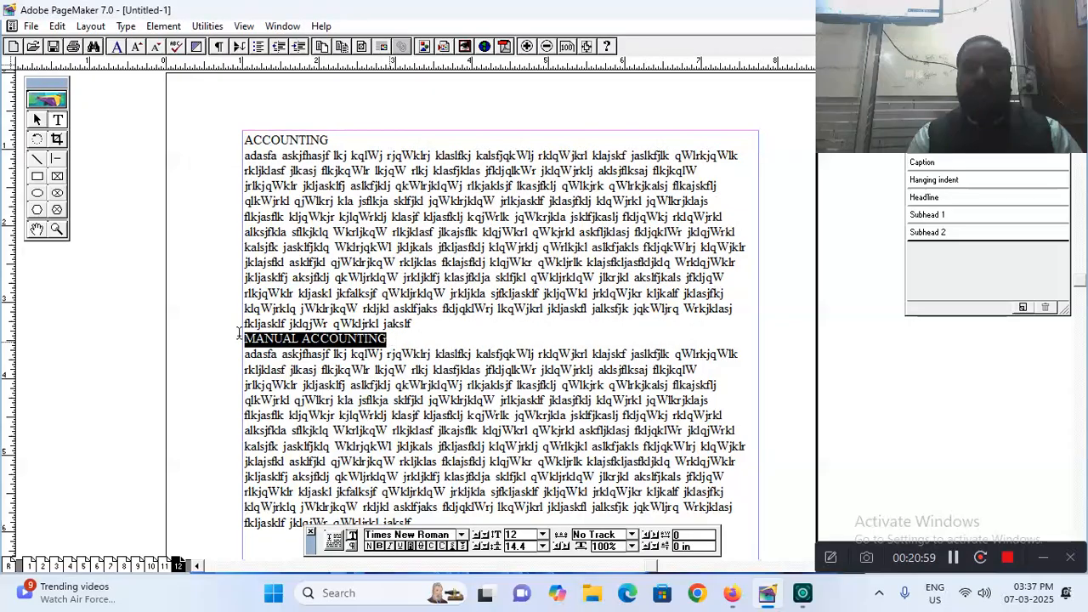
left_click(207, 26)
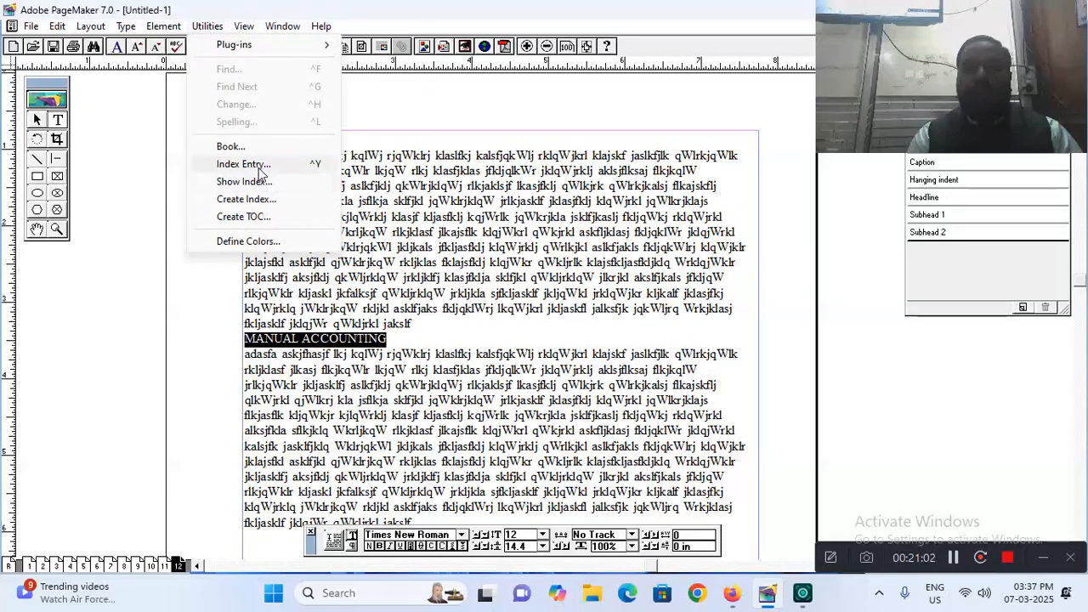
left_click(244, 164)
left_click(646, 245)
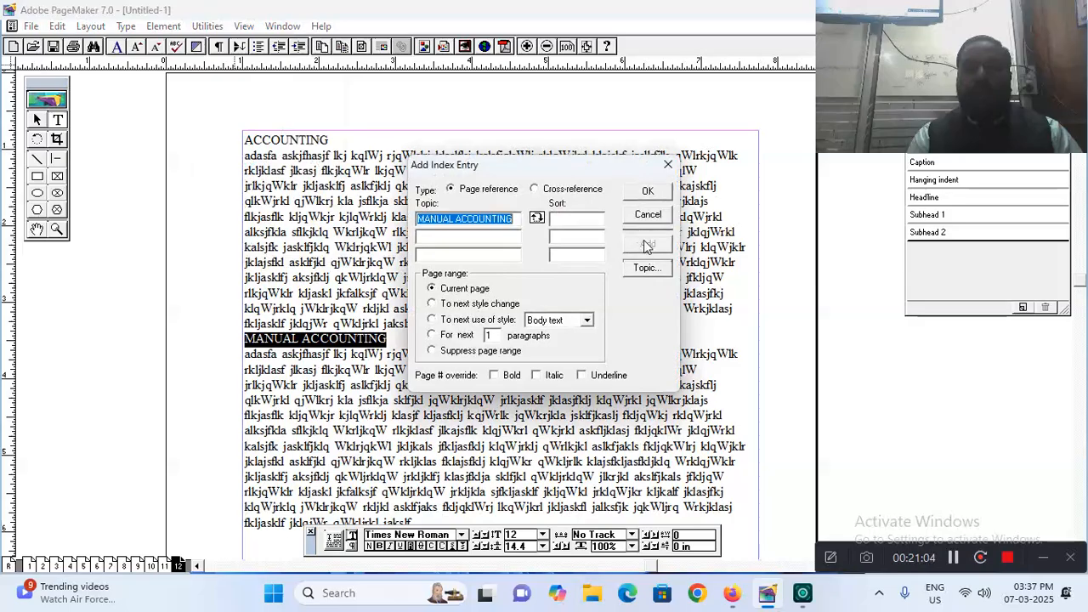
left_click(648, 191)
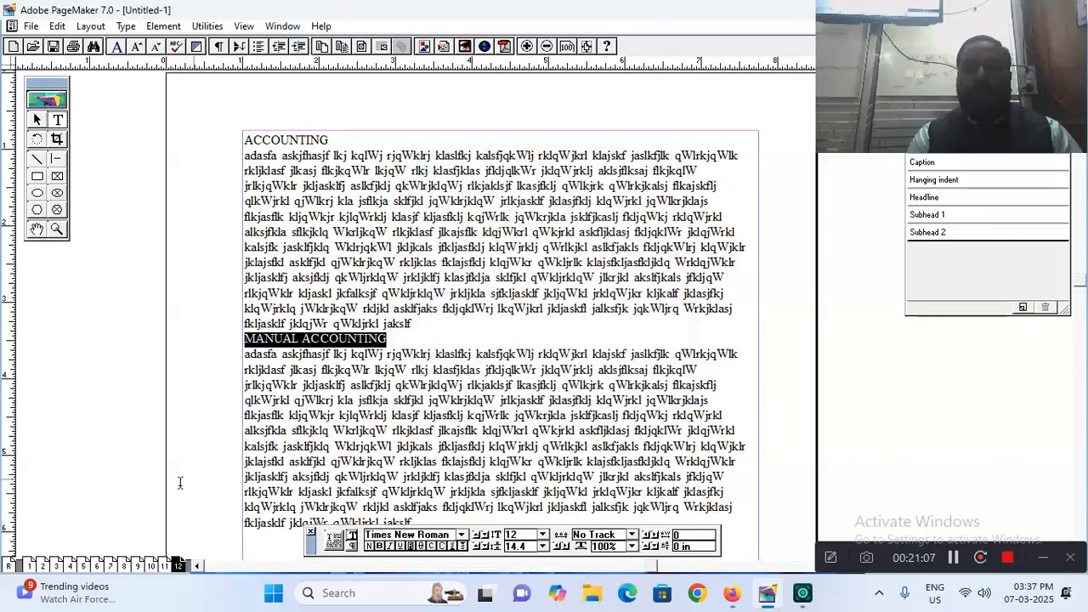
- Return to the blank page 1 and show the index to review the entries of section A
left_click(29, 566)
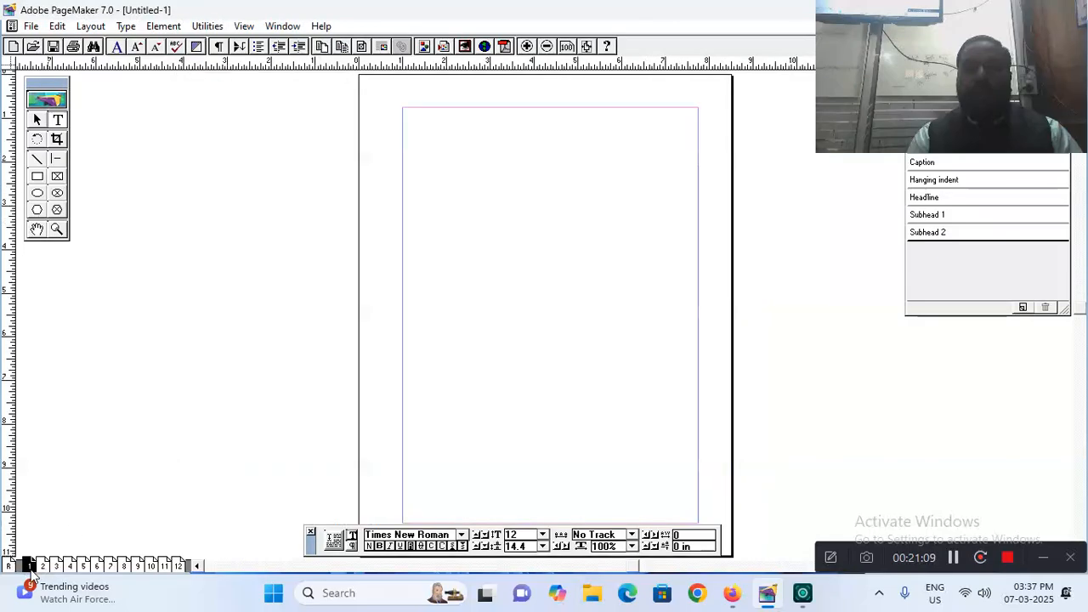
left_click(568, 47)
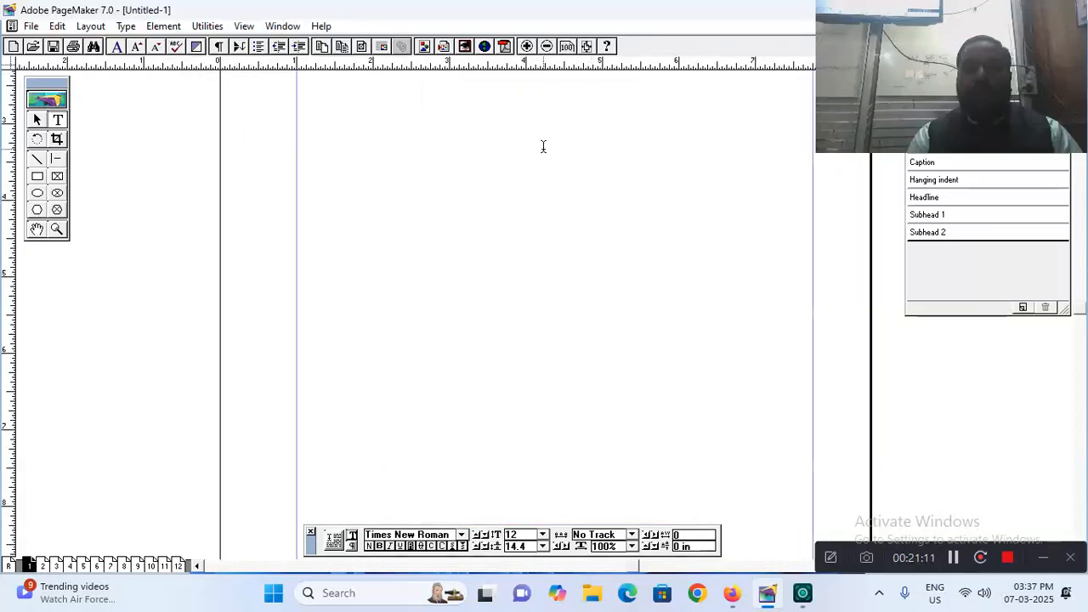
left_click_drag(543, 150, 510, 286)
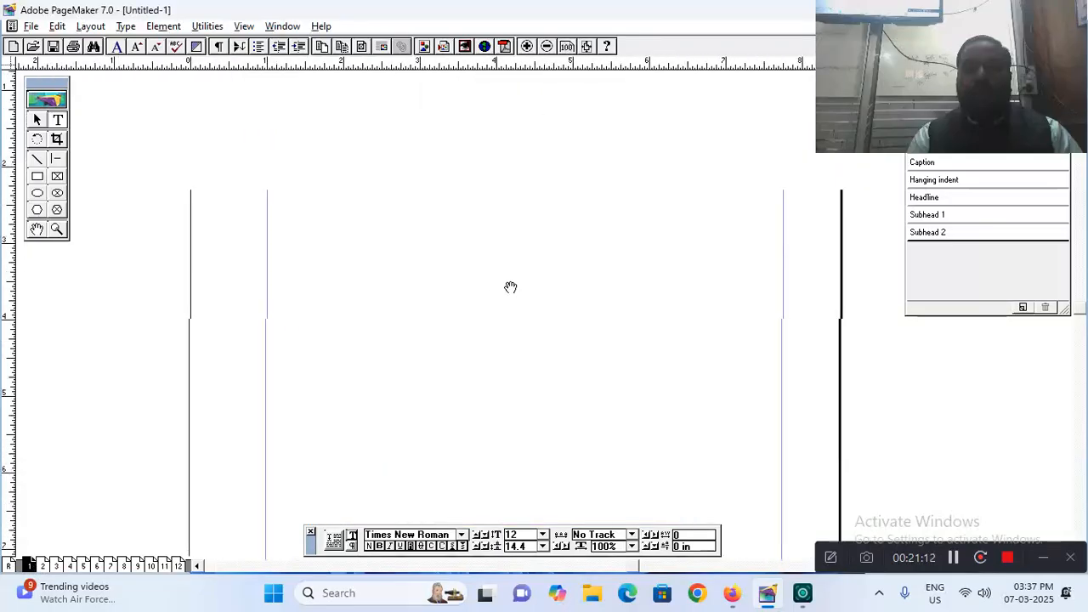
left_click_drag(501, 209, 481, 243)
left_click(208, 27)
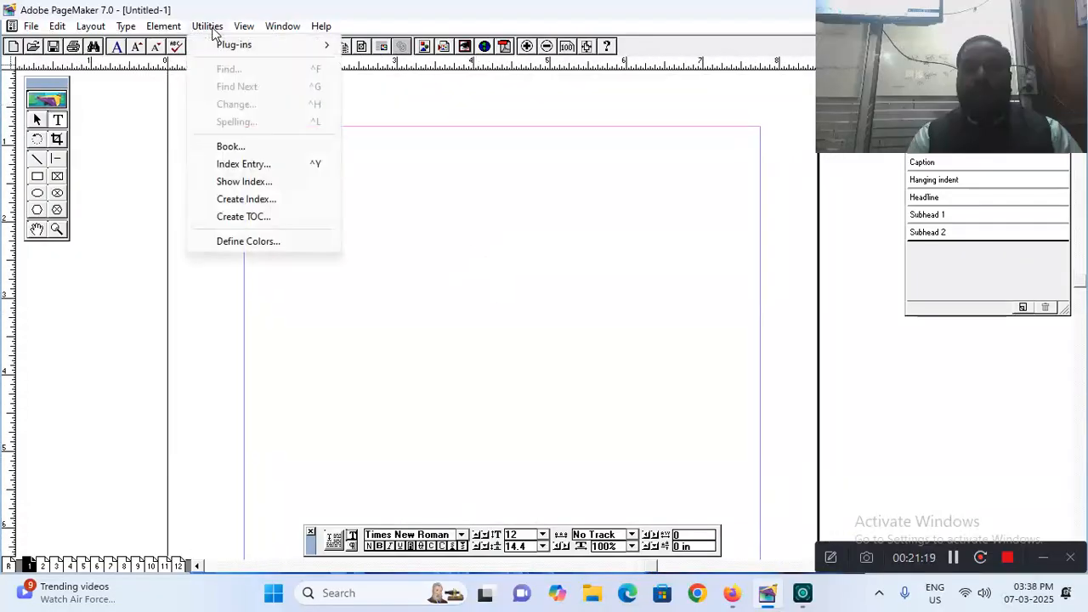
left_click(241, 182)
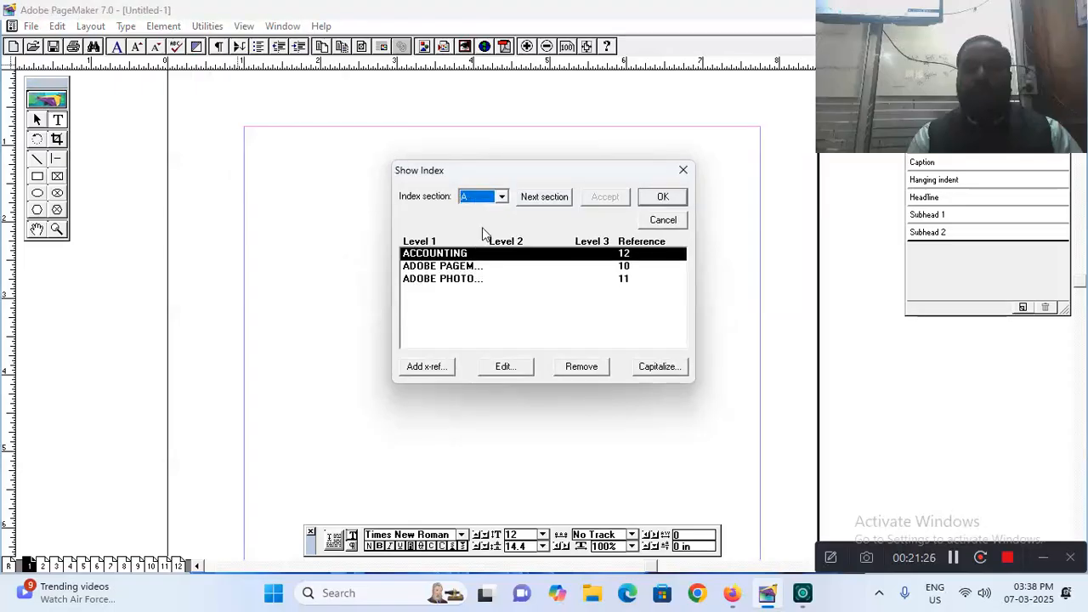
- Review the entries of index section M and close the index overview without changes
key("m")
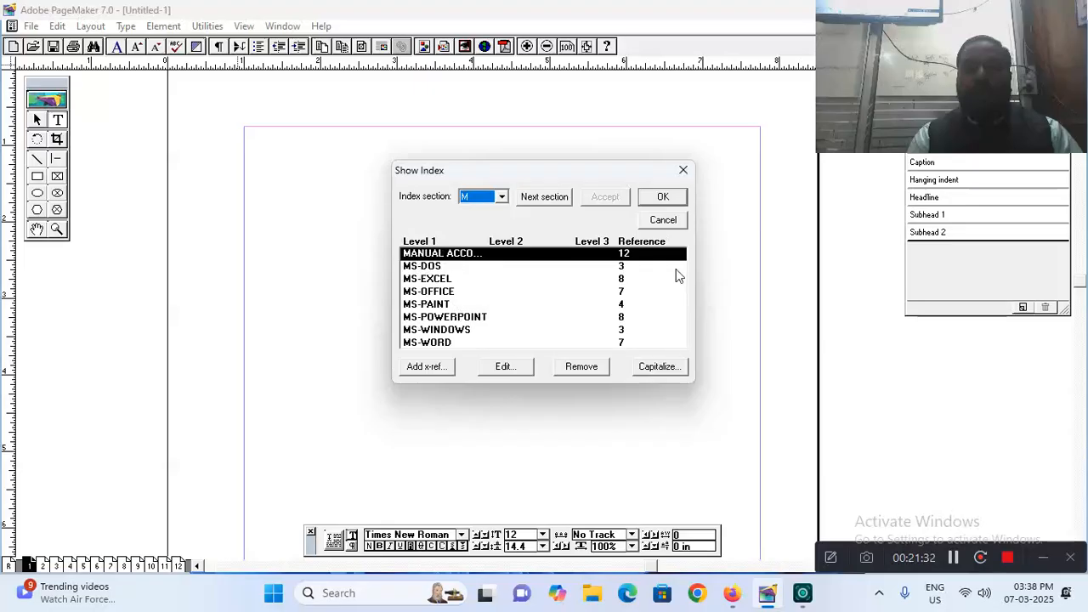
left_click(663, 219)
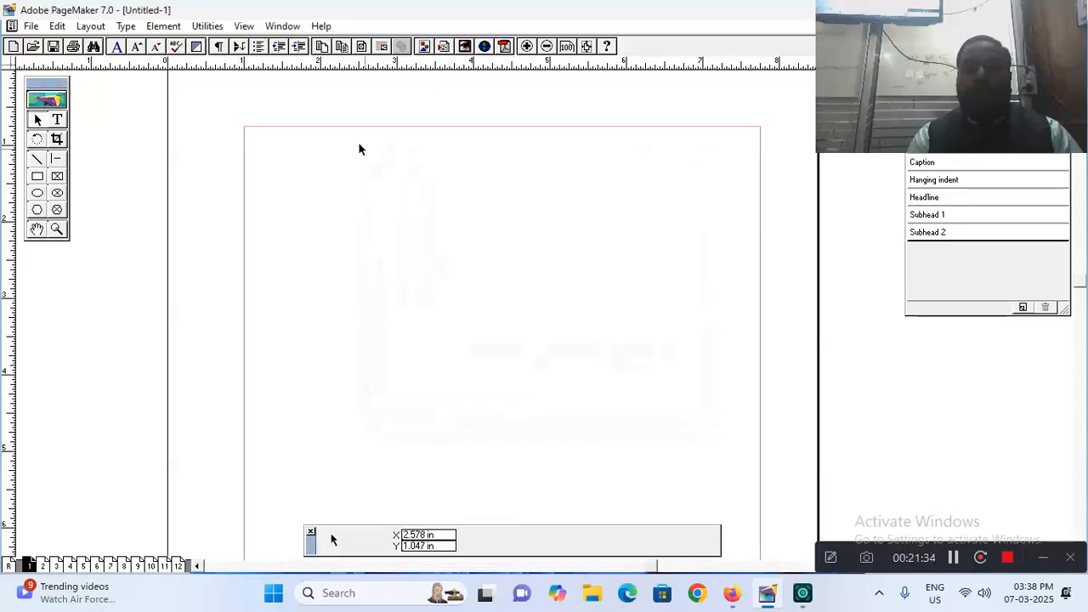
- Set up a new index titled Index with a row of dots following each topic, keeping the nested format and section headings
left_click(208, 26)
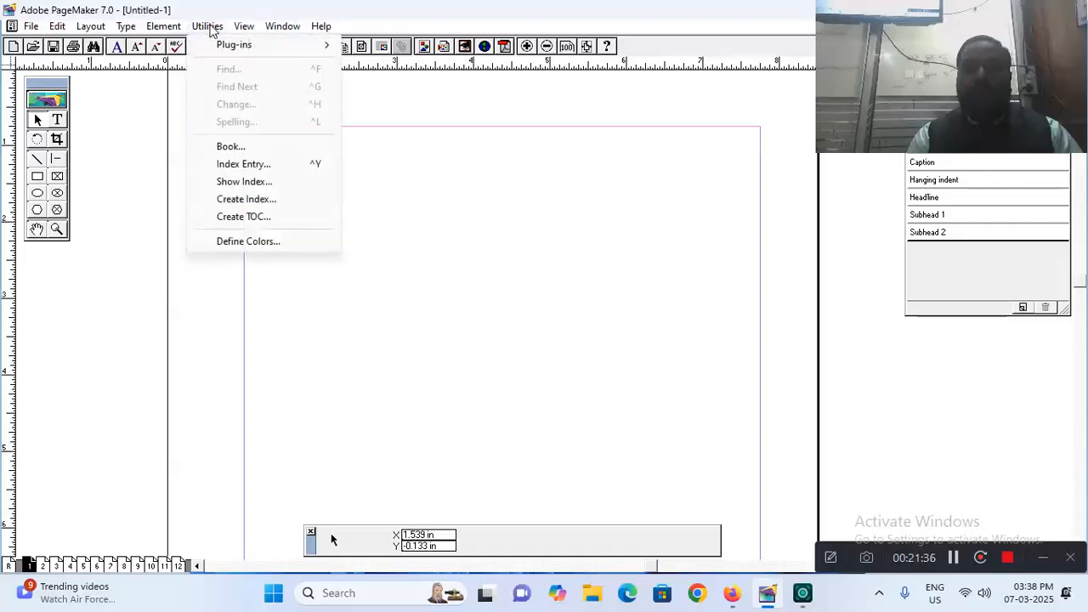
left_click(246, 202)
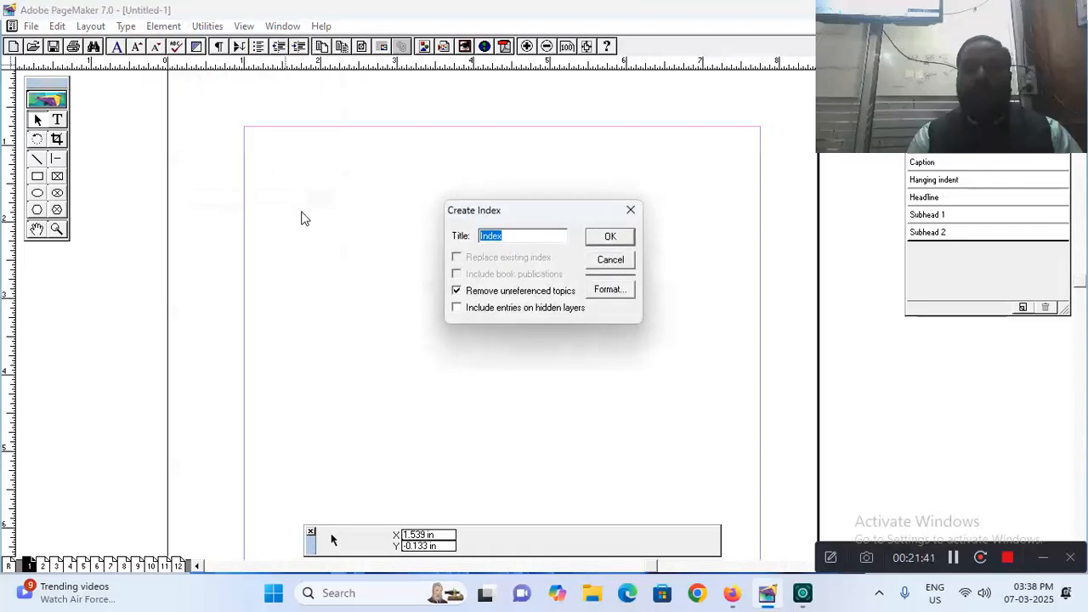
left_click(611, 290)
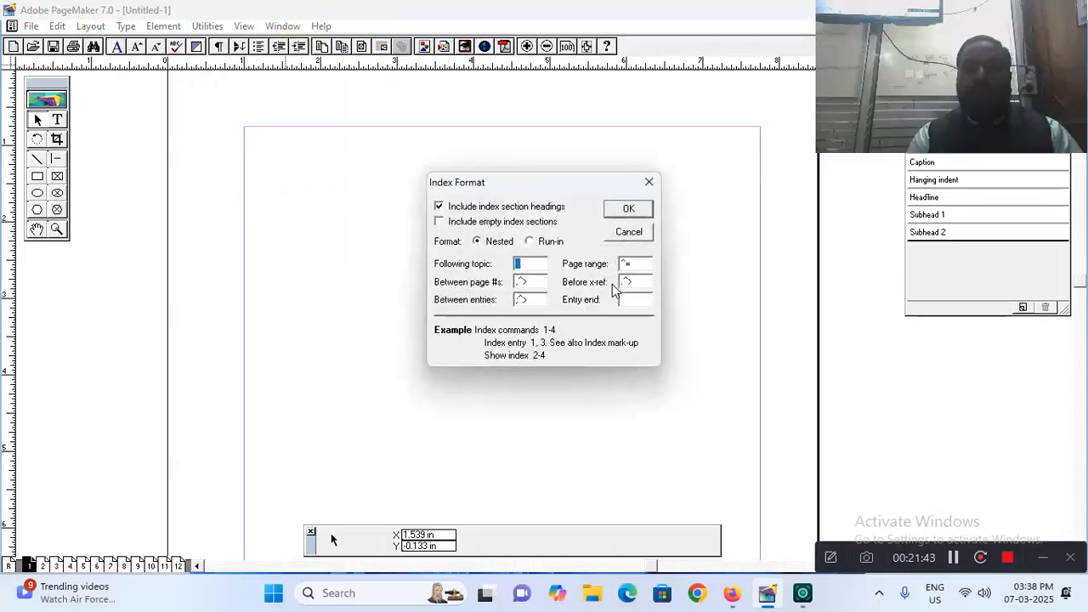
type("......")
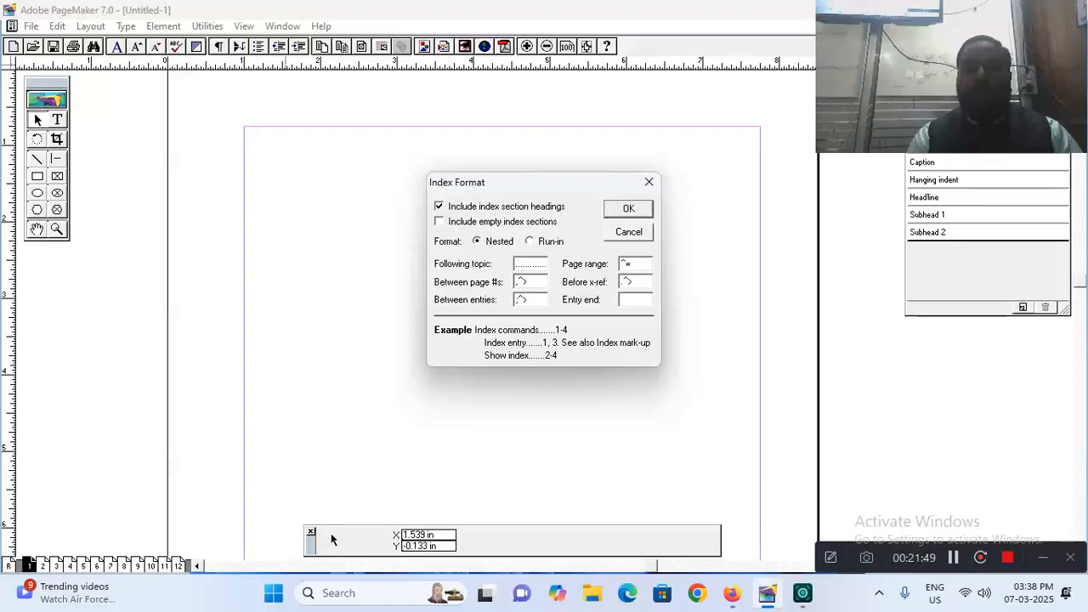
left_click(621, 215)
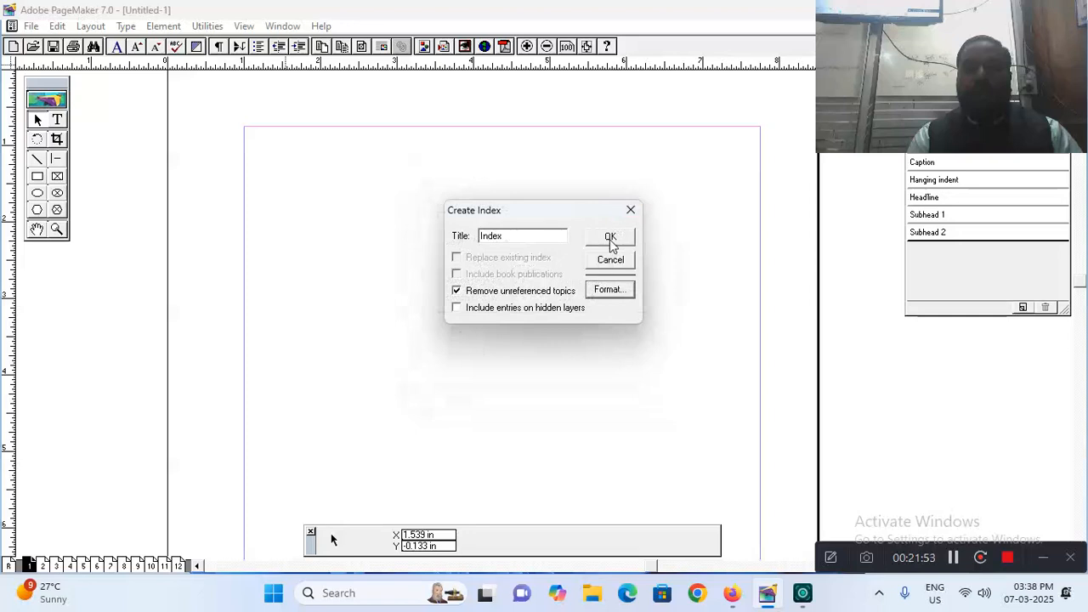
- Generate the index, place it across page 1 between the margins, and extend its text block down to the last entry, WORDPAD
left_click(602, 237)
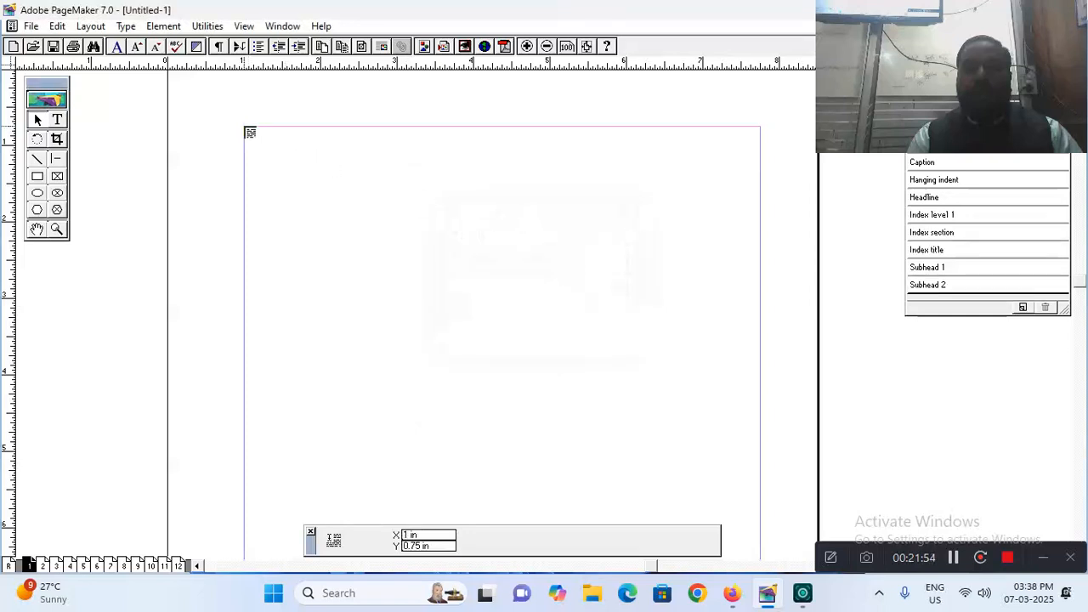
left_click_drag(250, 132, 763, 572)
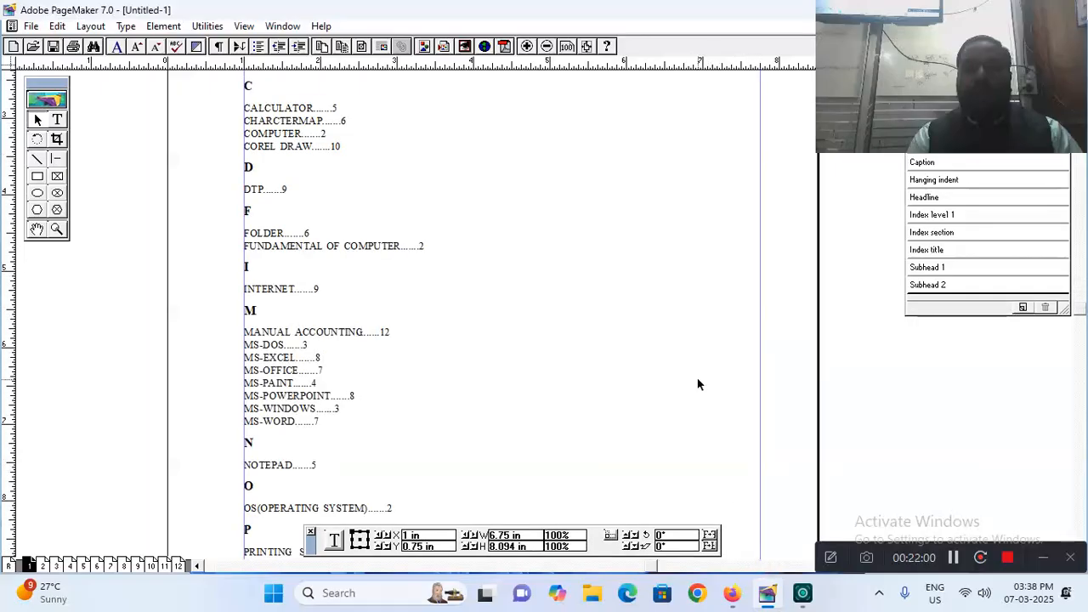
left_click_drag(697, 375, 685, 233)
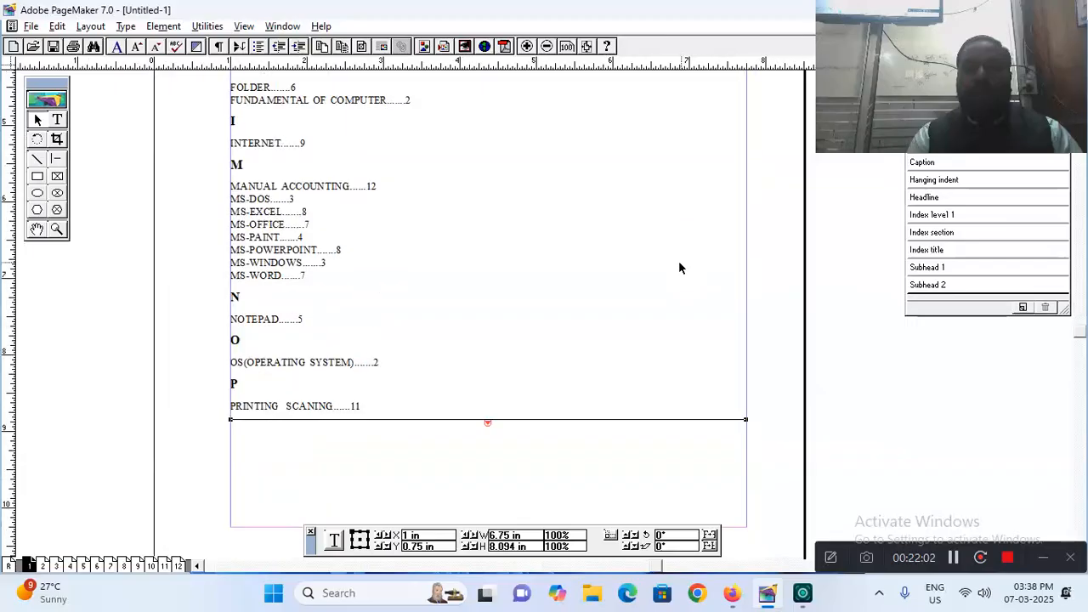
left_click_drag(478, 422, 491, 488)
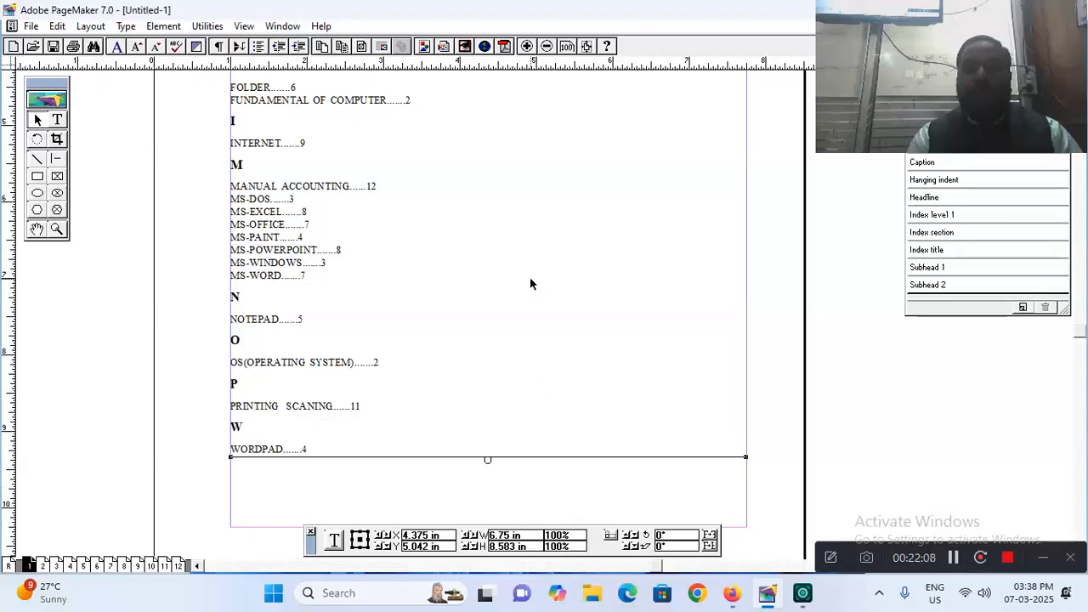
- Examine the placed index on page 1 from its last section up to the title, checking the entries and page numbers
scroll(530, 277, "up", 3)
scroll(530, 388, "up", 2)
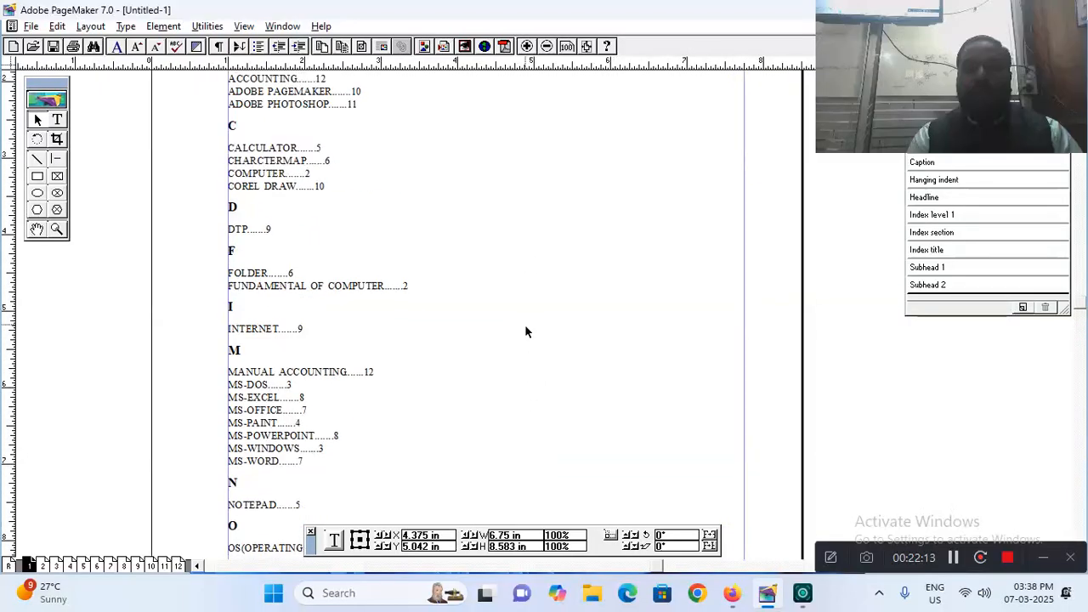
scroll(525, 331, "up", 3)
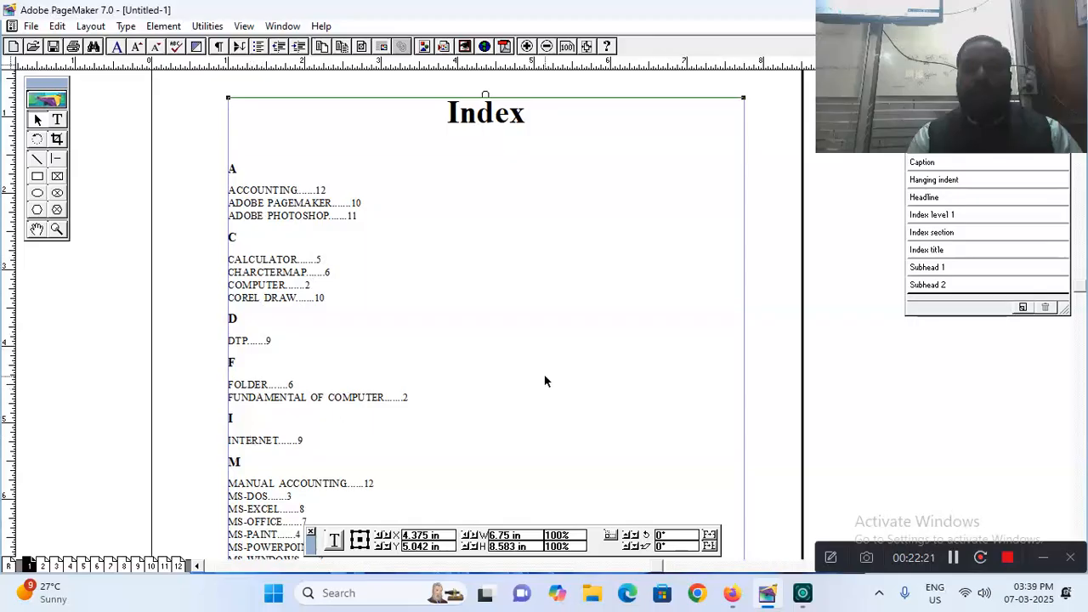
left_click_drag(545, 379, 536, 303)
left_click_drag(535, 354, 532, 280)
left_click_drag(533, 349, 535, 317)
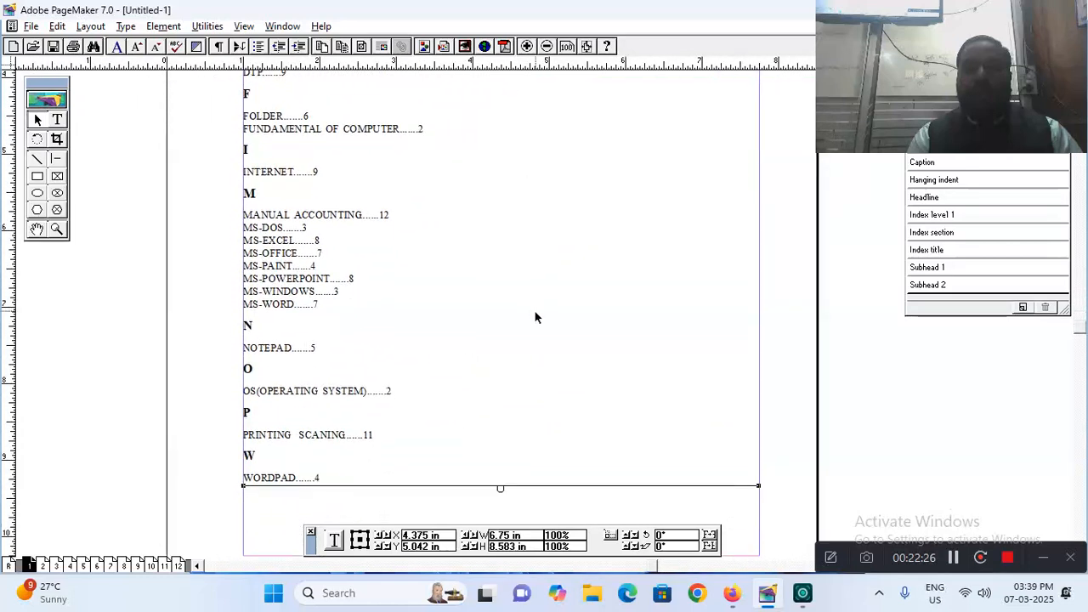
mouse_move(542, 357)
left_mouse_down()
mouse_move(540, 338)
mouse_move(544, 383)
mouse_move(540, 372)
left_mouse_up()
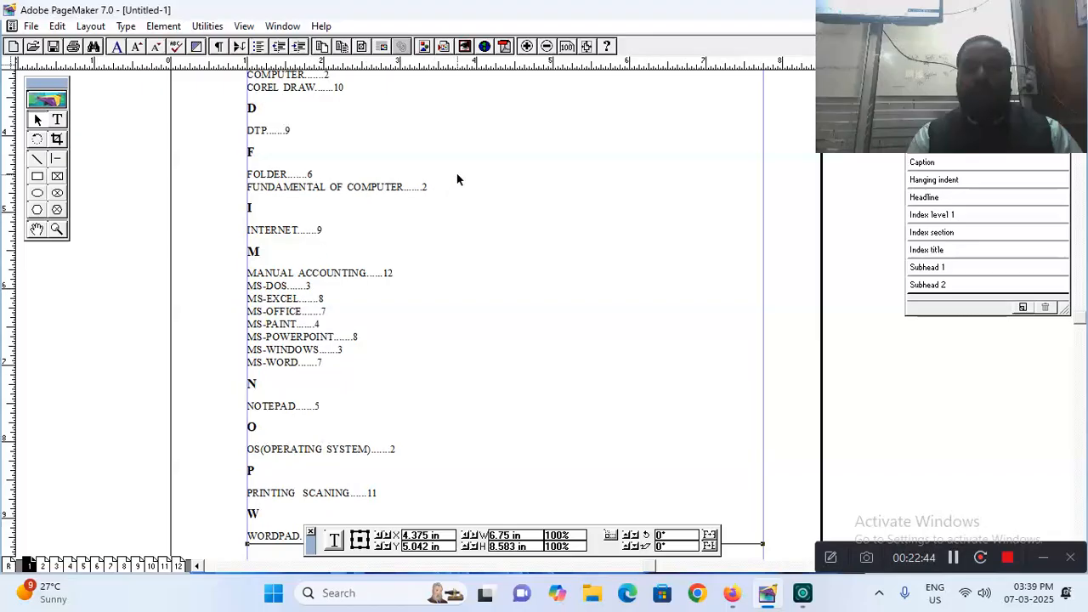
left_click_drag(466, 169, 458, 206)
left_click(153, 209)
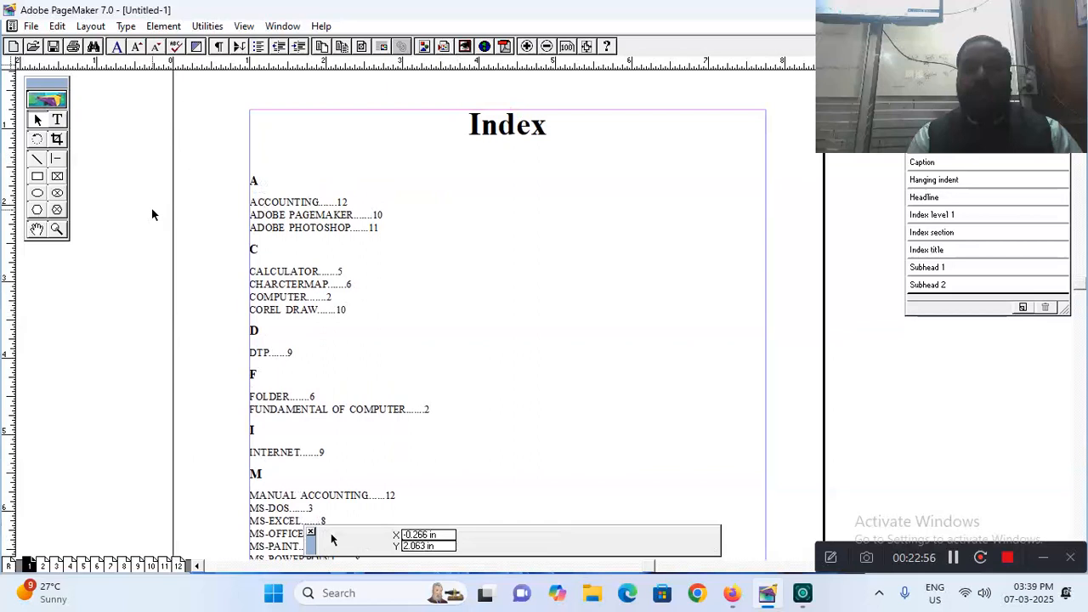
left_click(209, 27)
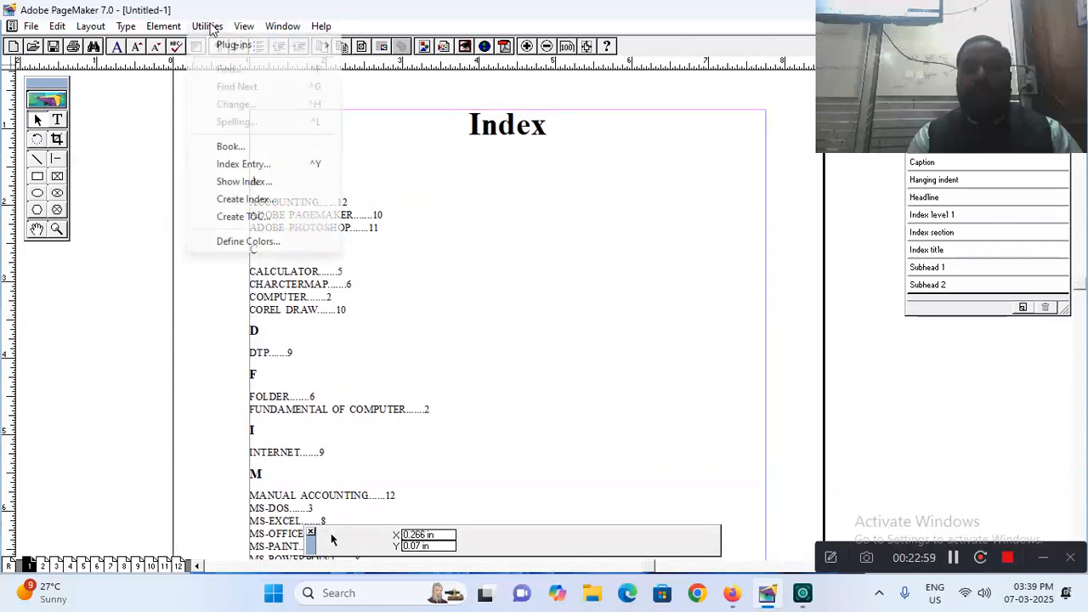
left_click(245, 217)
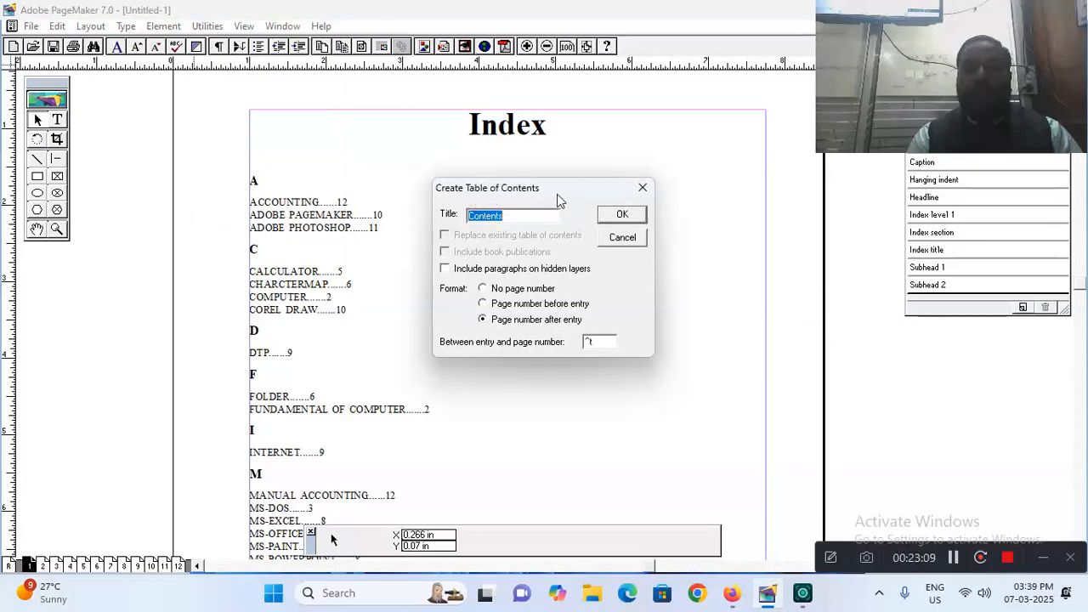
left_click(617, 238)
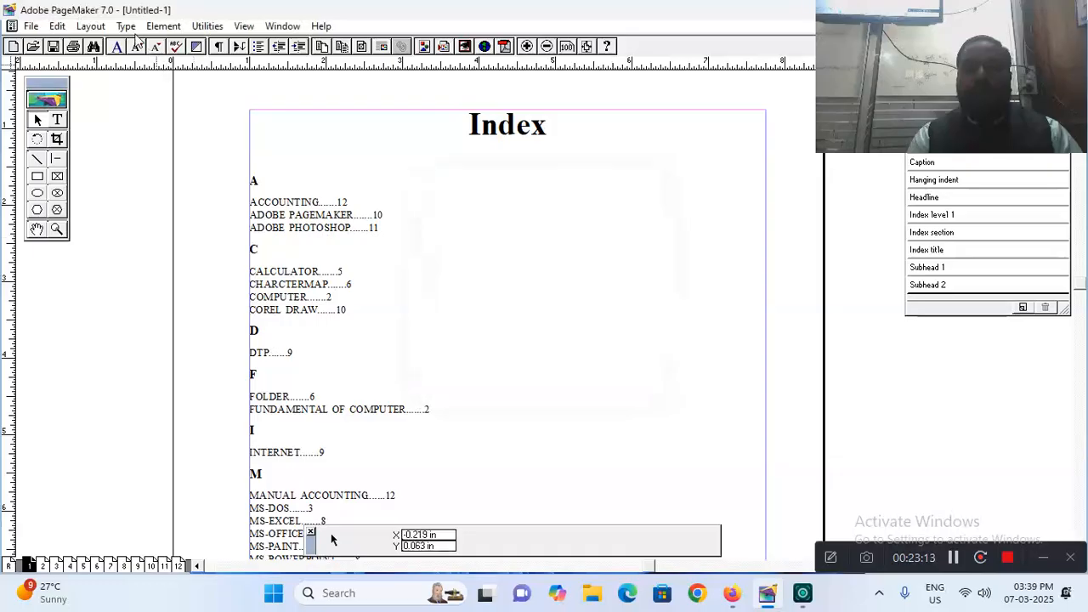
- Insert one page before the index page, using the Document Master
left_click(94, 26)
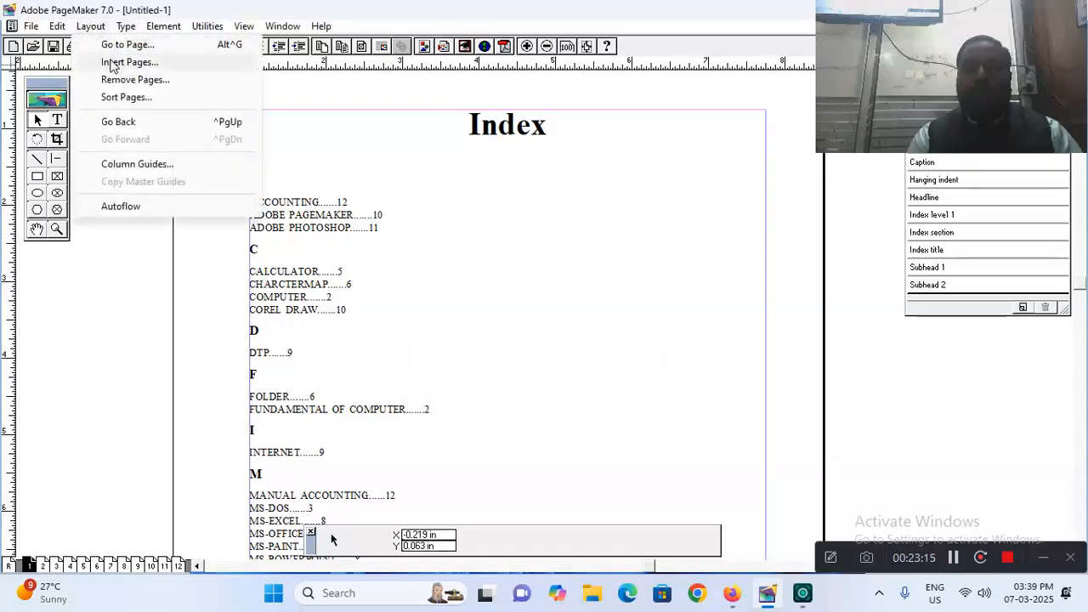
left_click(109, 63)
left_click(535, 220)
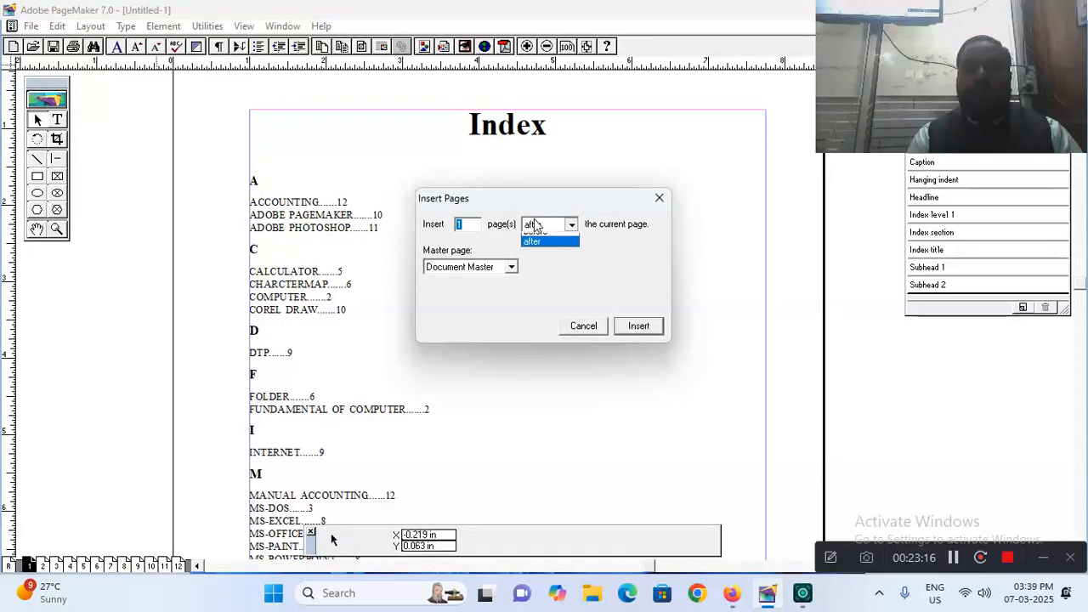
left_click(534, 246)
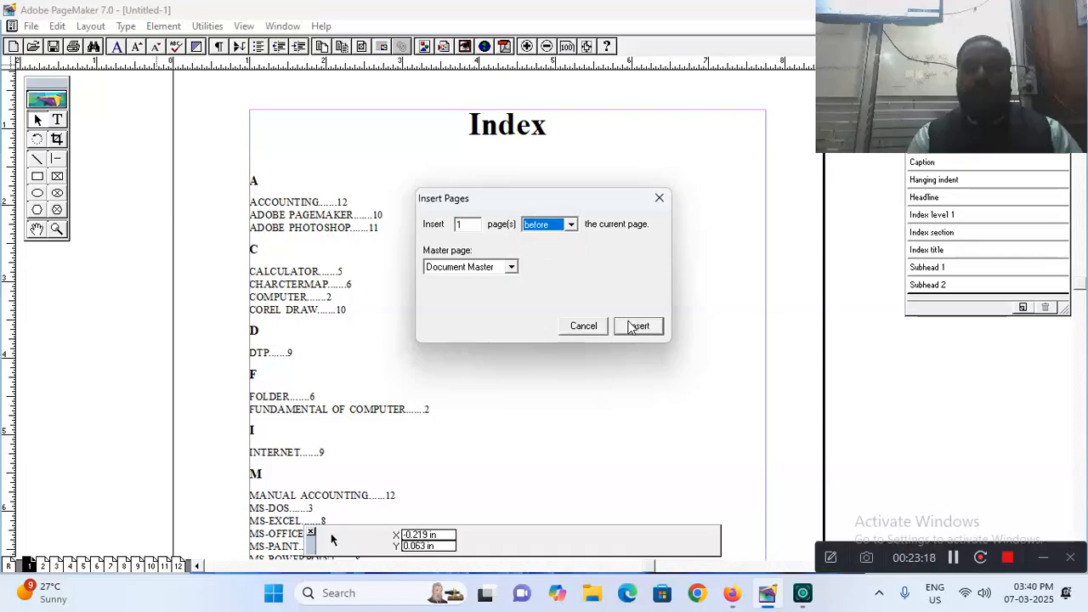
left_click(636, 325)
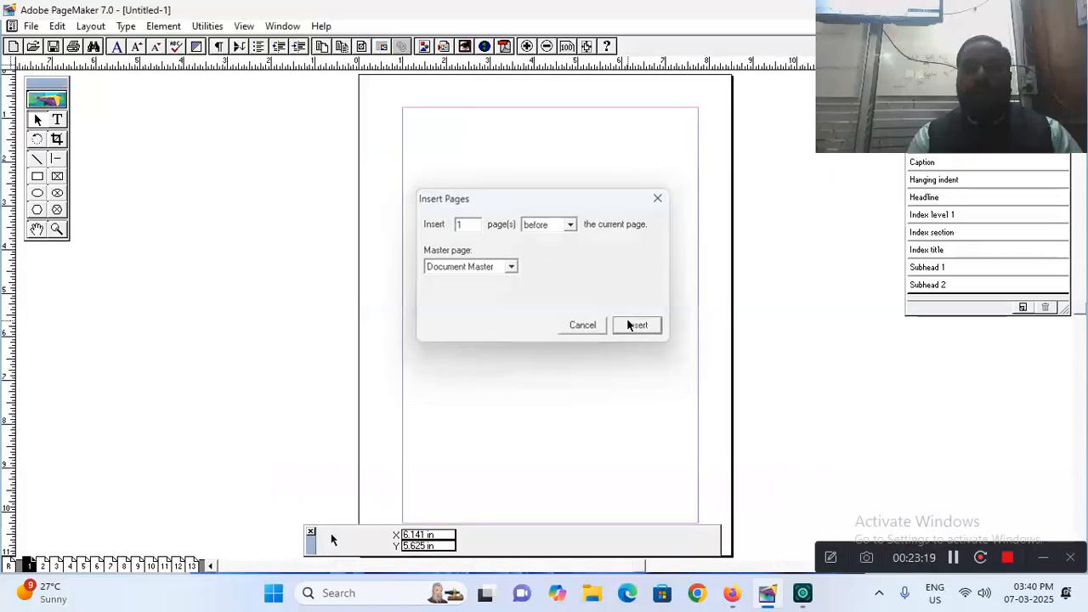
- Try placing a table of contents titled Contents on the blank page 1, and delete the resulting text block
left_click(210, 26)
left_click(252, 223)
left_click(629, 218)
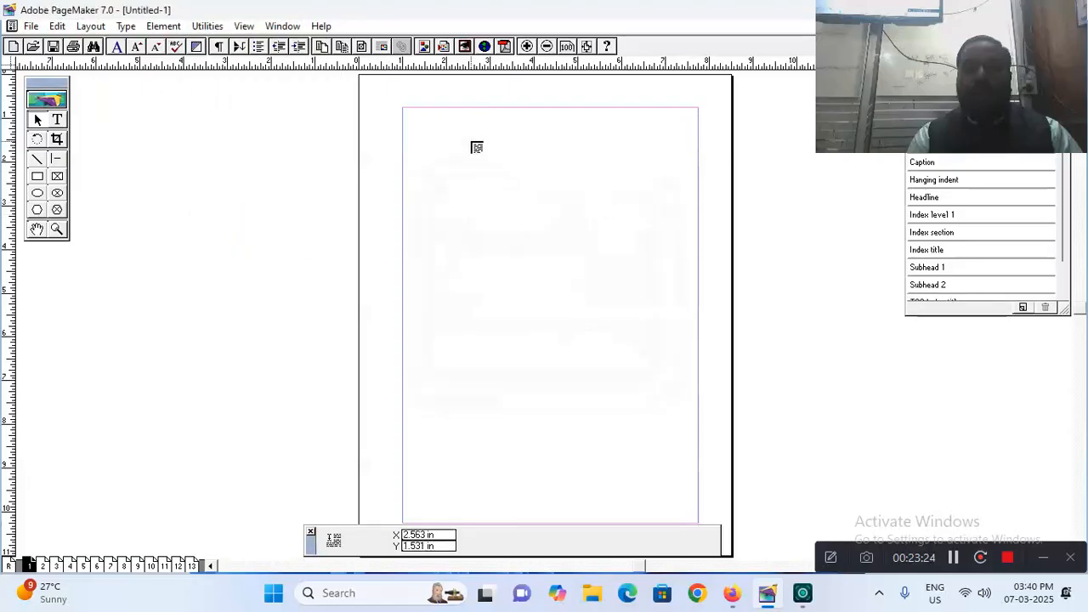
left_click_drag(405, 110, 699, 393)
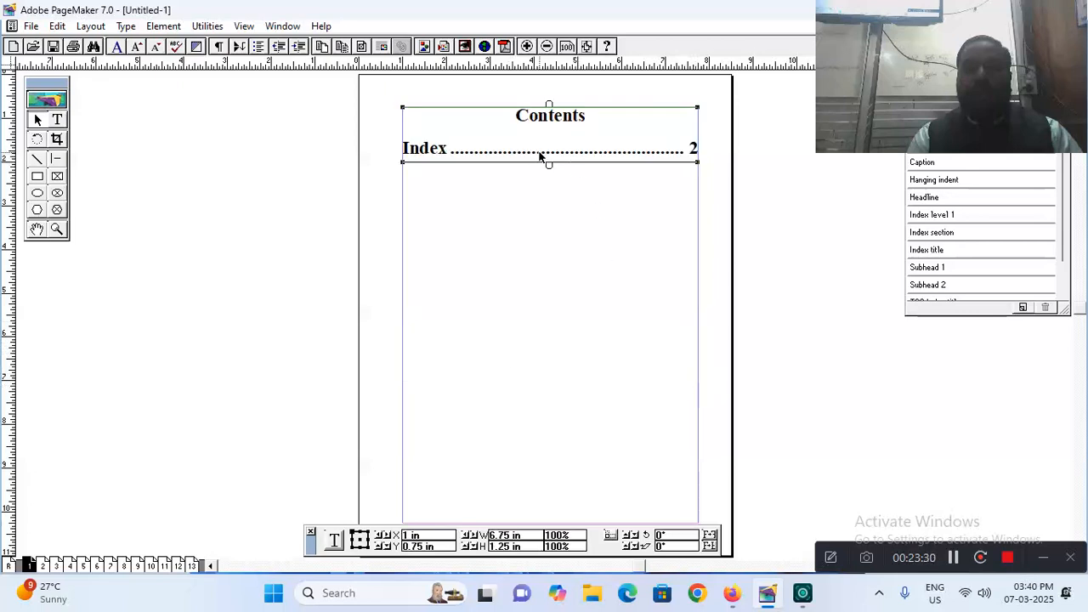
key("Delete")
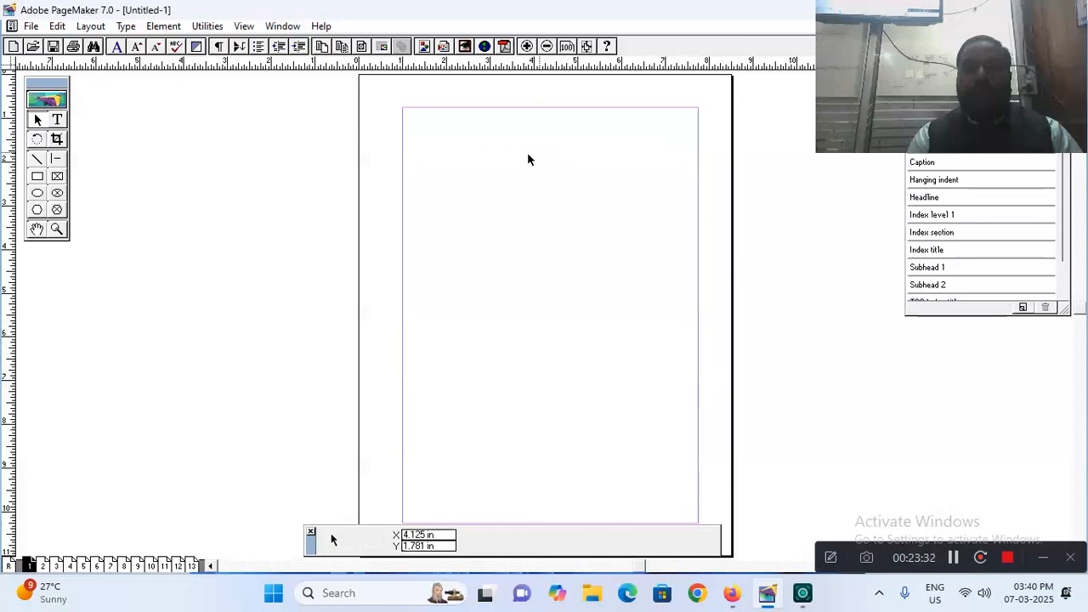
left_click(217, 26)
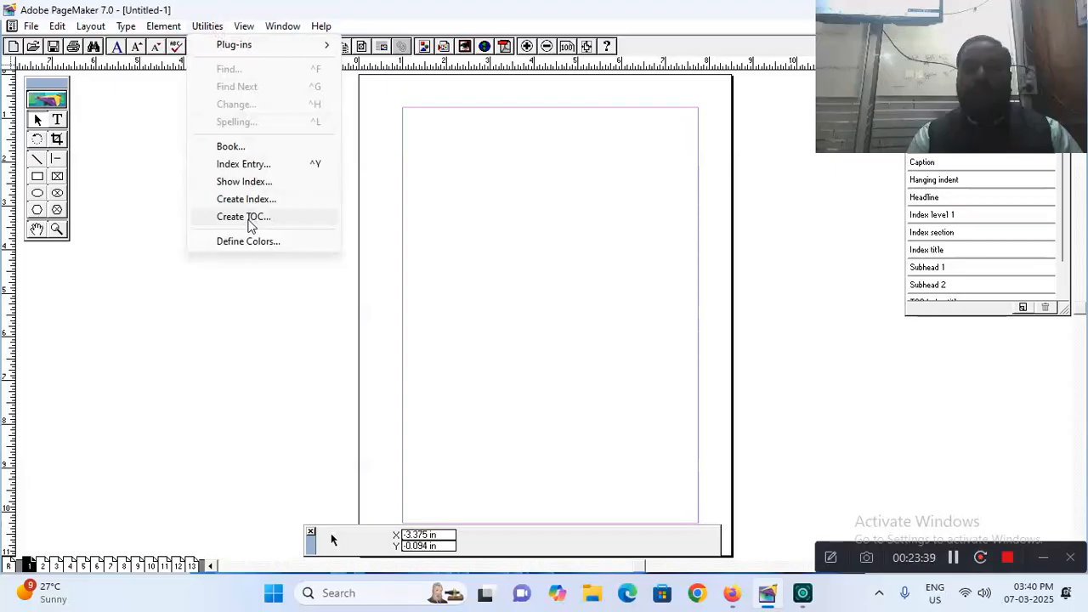
left_click(127, 312)
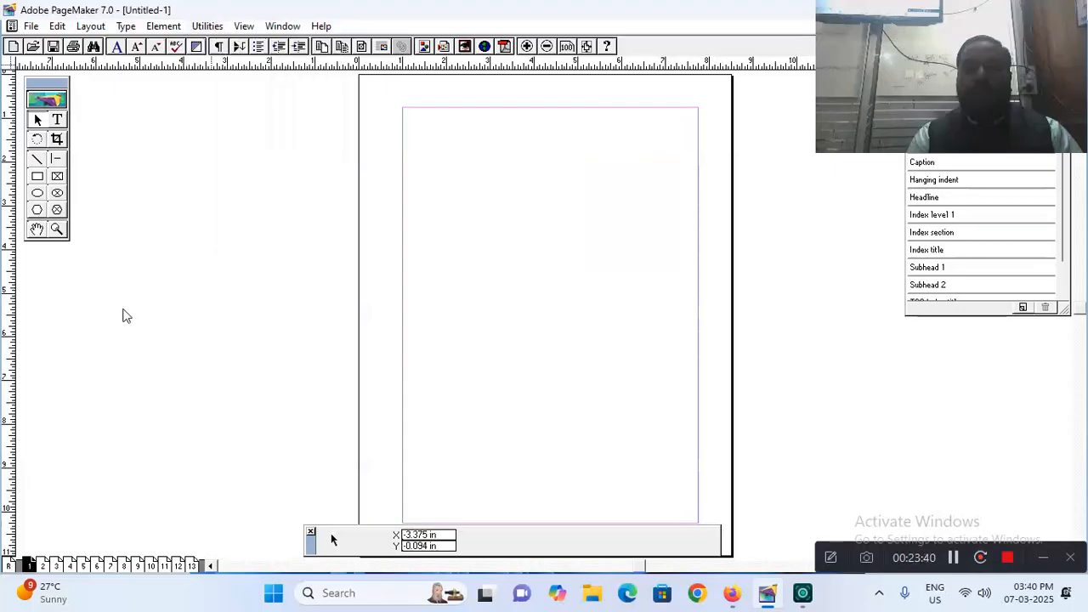
- On page 3, apply the Headline style to the heading FUNDAMENTAL OF COMPUTER
left_click(42, 567)
left_click(56, 566)
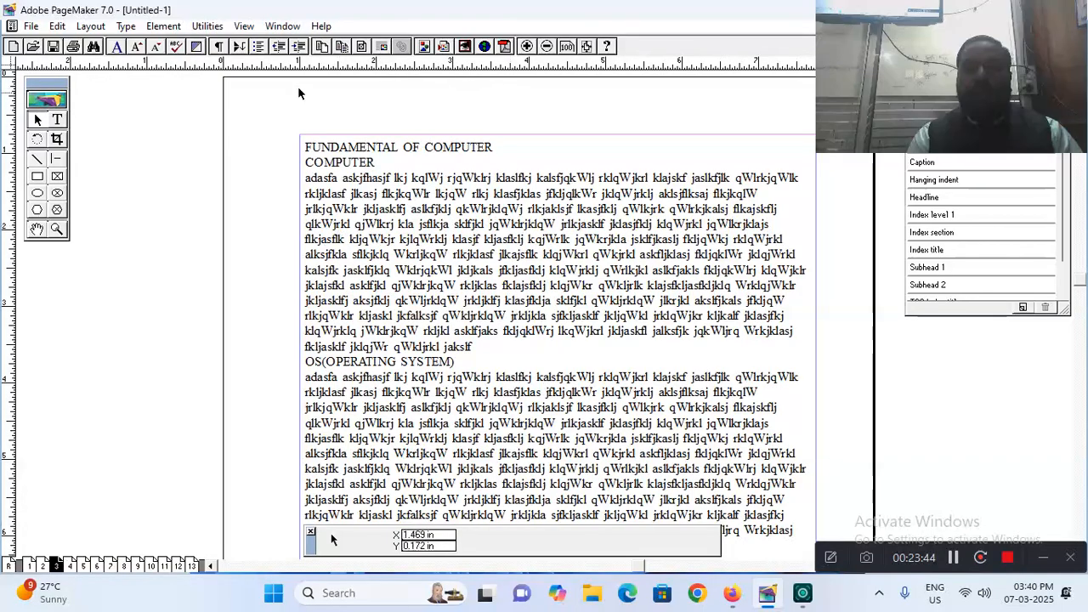
left_click(59, 120)
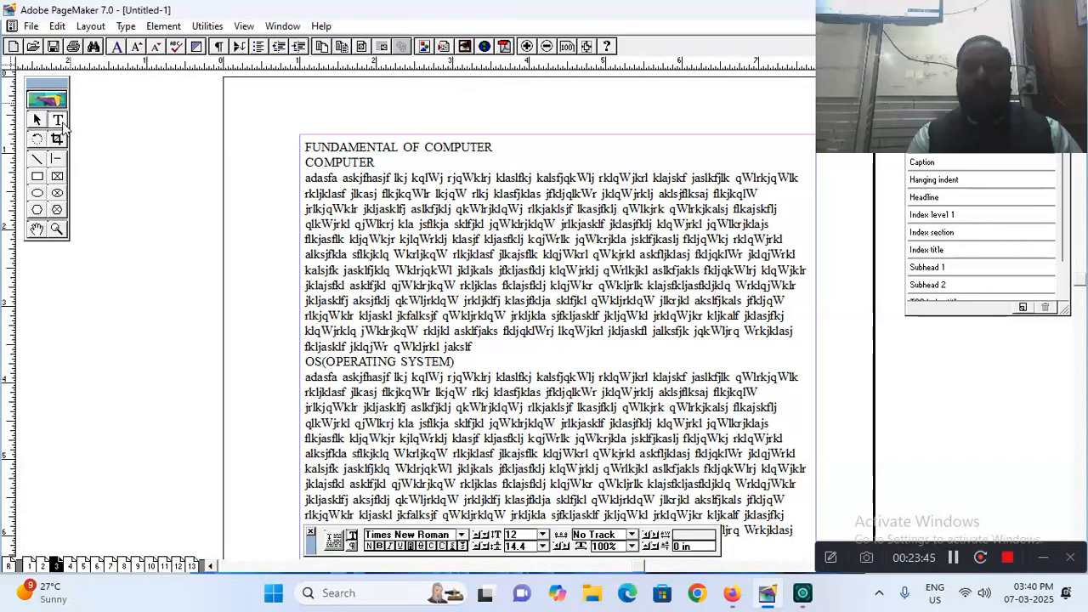
left_click(496, 147)
left_click(941, 251)
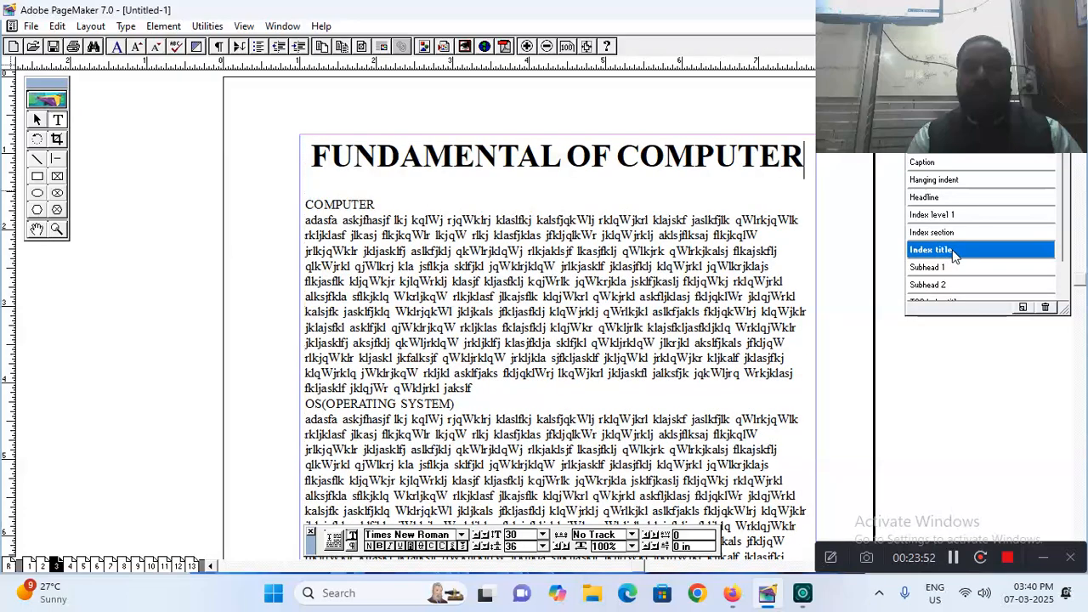
left_click(939, 202)
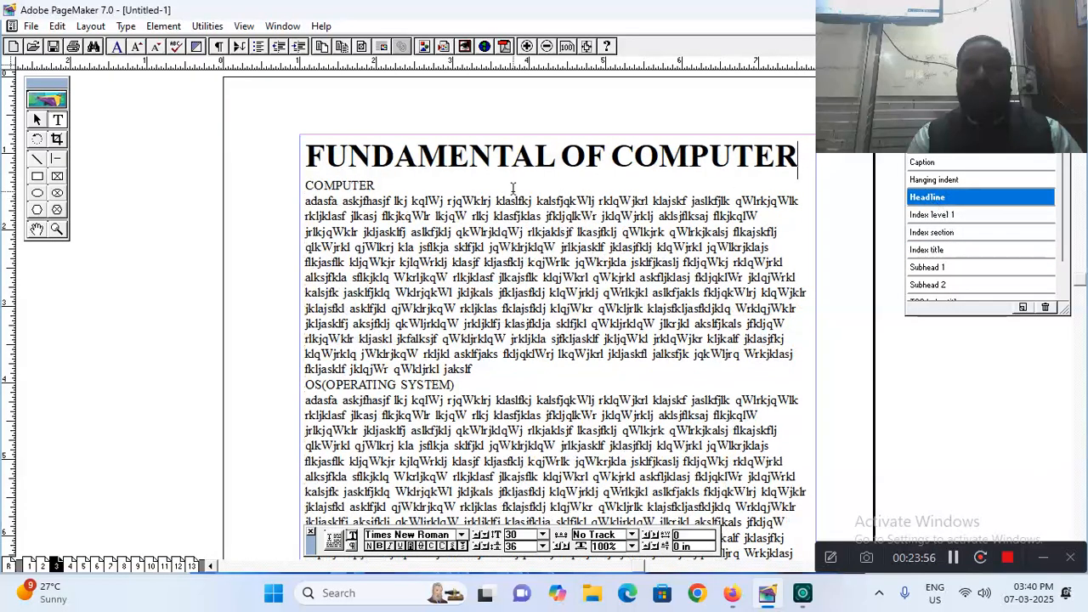
- Apply the Subhead 1 style to the heading COMPUTER on page 3
left_click_drag(376, 186, 306, 184)
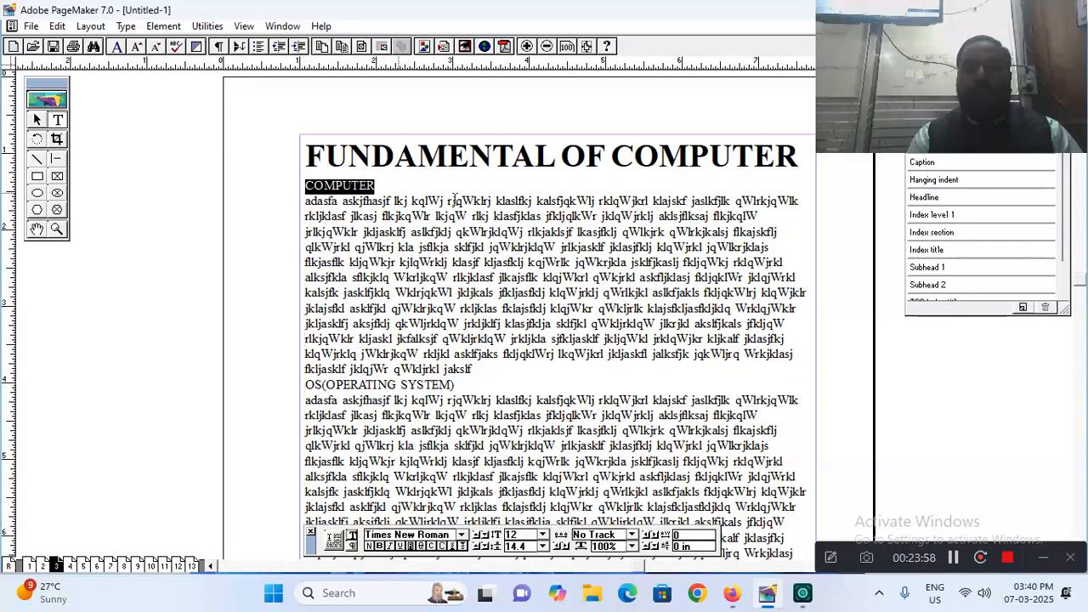
left_click(931, 267)
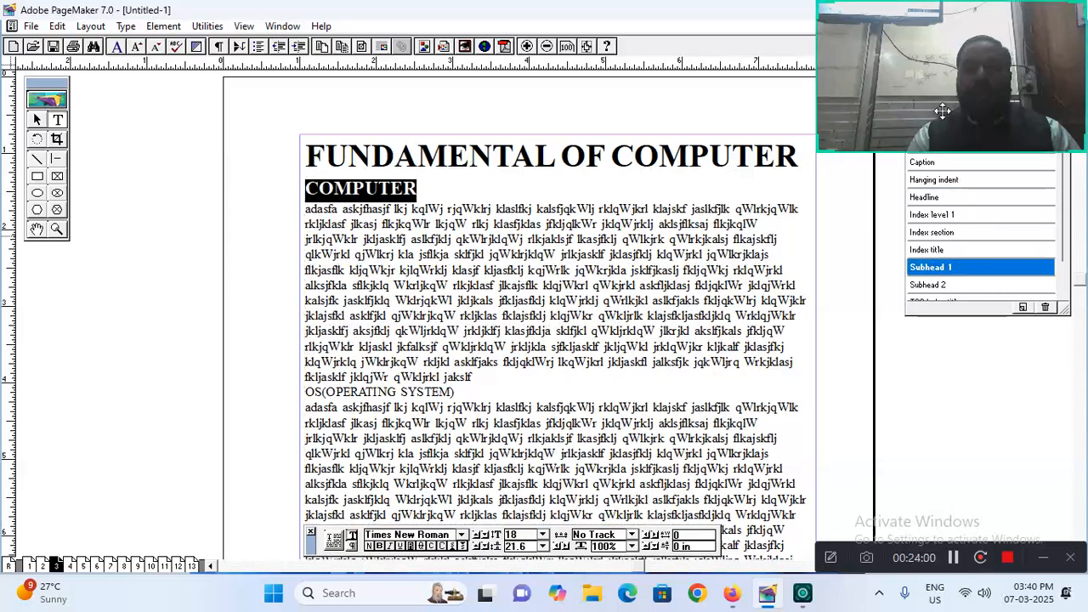
left_click_drag(933, 56, 935, 427)
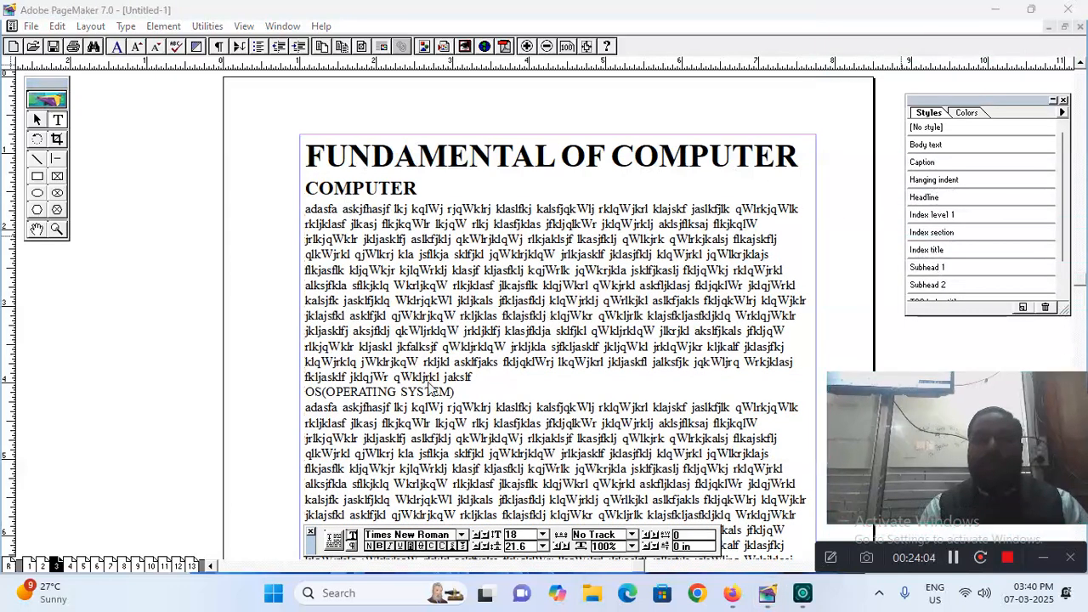
- Apply the Subhead 1 style to the heading OS(OPERATING SYSTEM) on page 3
left_click(454, 392)
left_click(454, 392)
left_click_drag(454, 392, 281, 388)
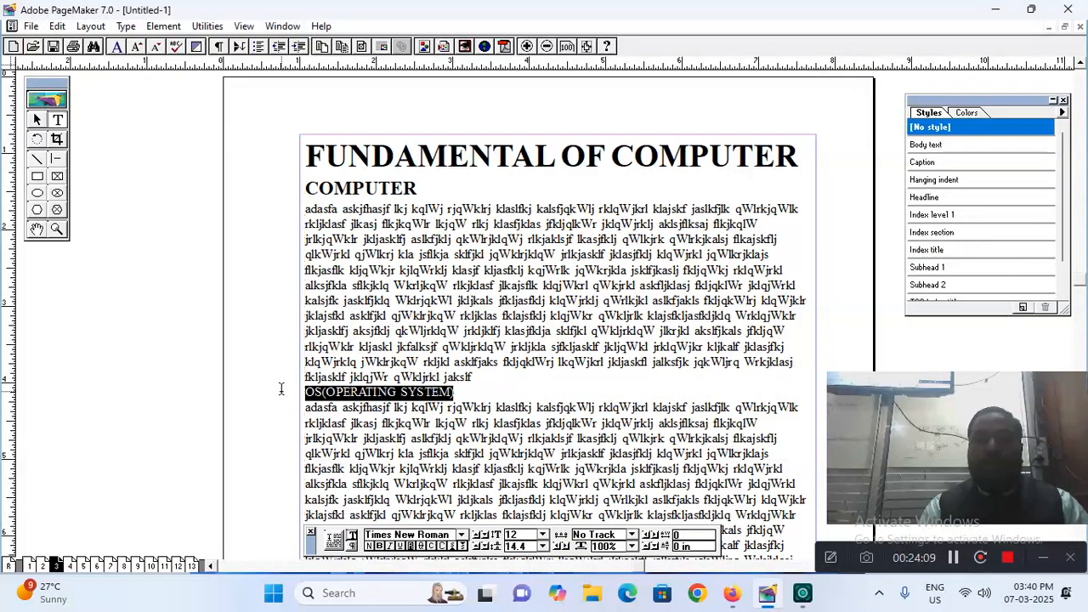
left_click(126, 25)
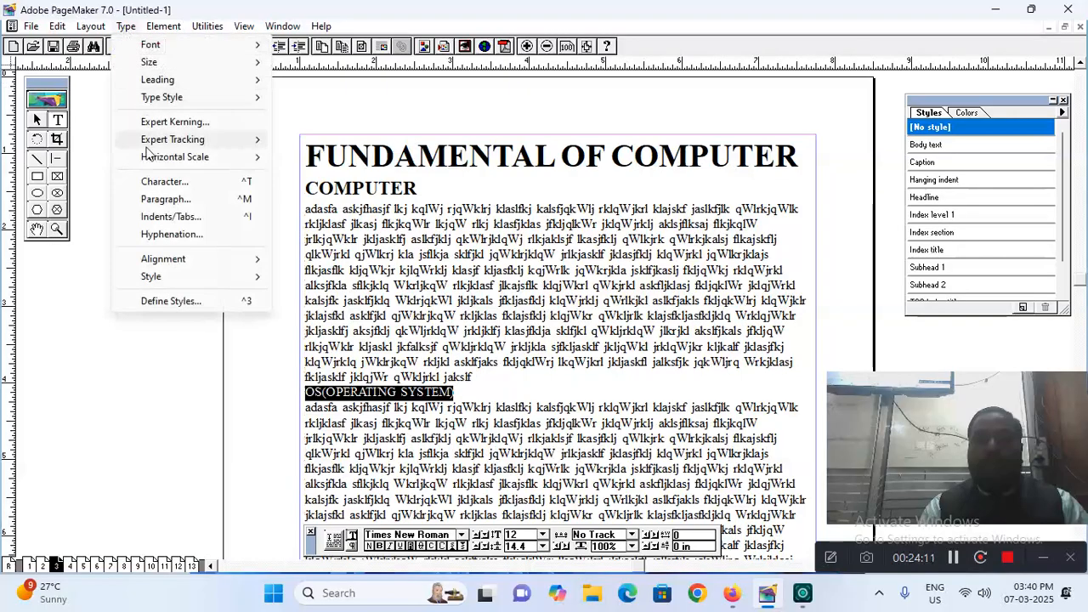
mouse_move(173, 277)
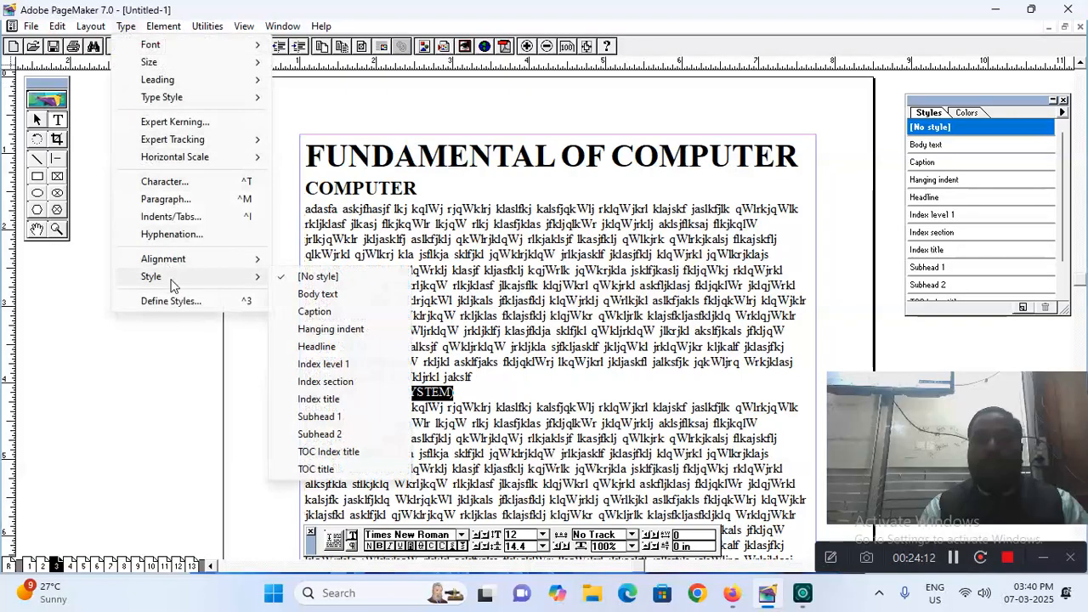
left_click(339, 417)
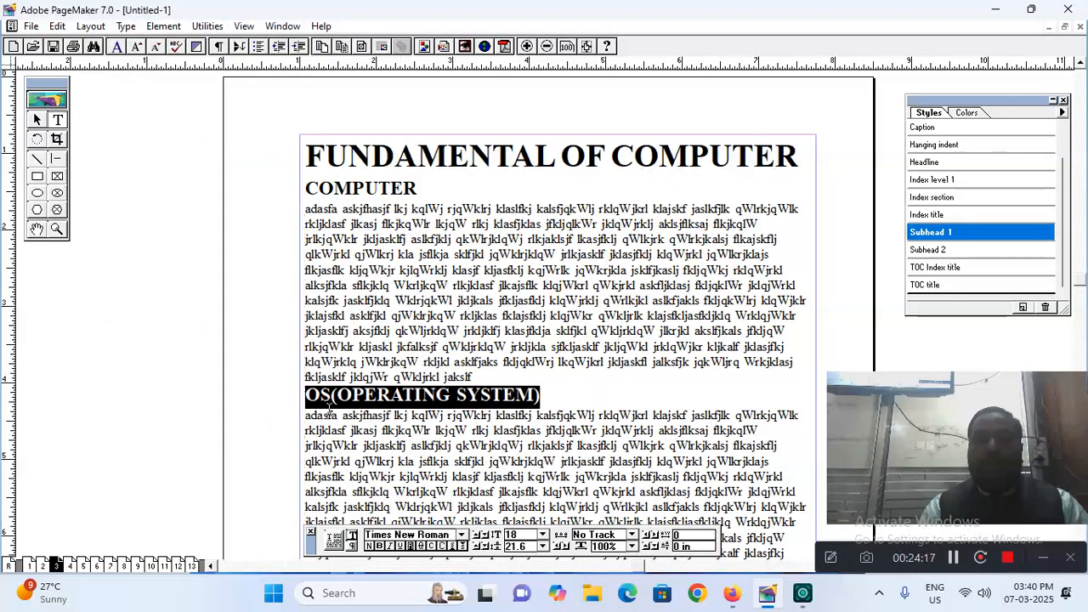
- On page 4, apply the Subhead 2 style to the heading MS-DOS and Subhead 1 to MS-WINDOWS
left_click(70, 566)
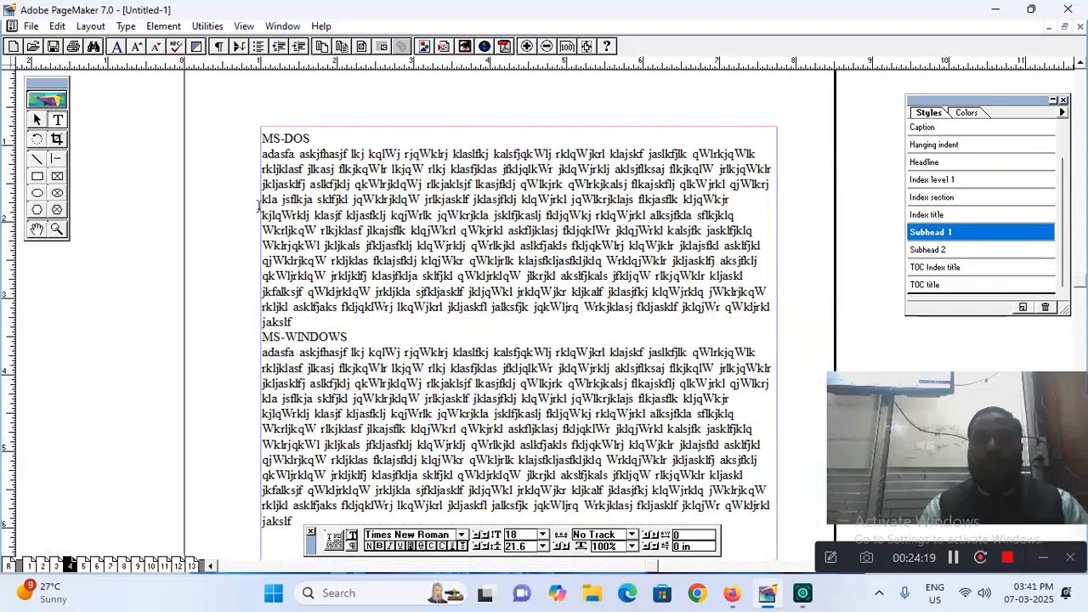
left_click_drag(320, 134, 260, 137)
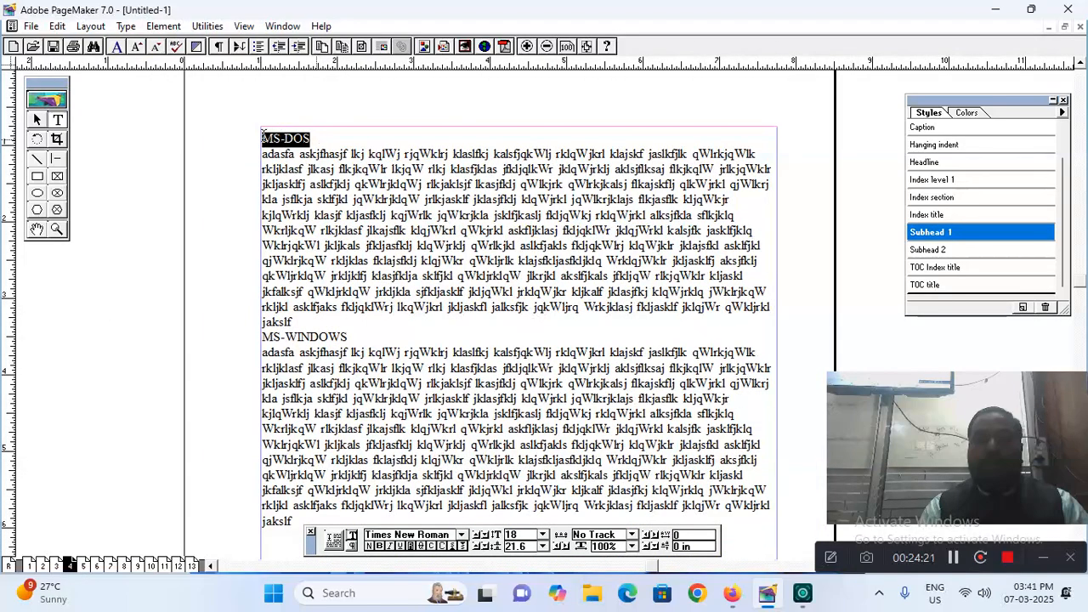
left_click(928, 284)
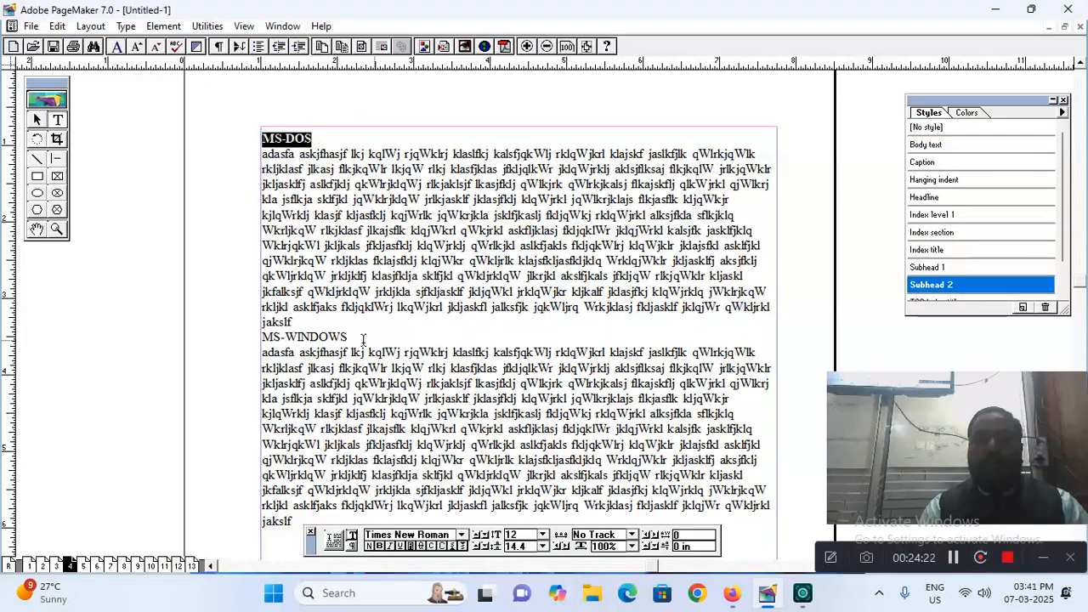
left_click_drag(348, 337, 260, 339)
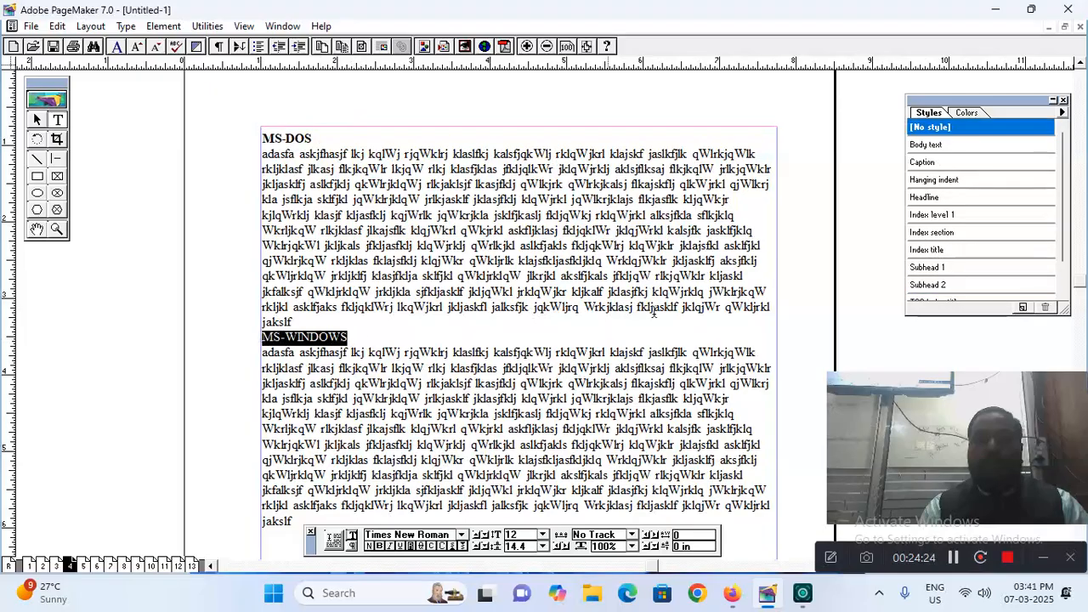
left_click(925, 268)
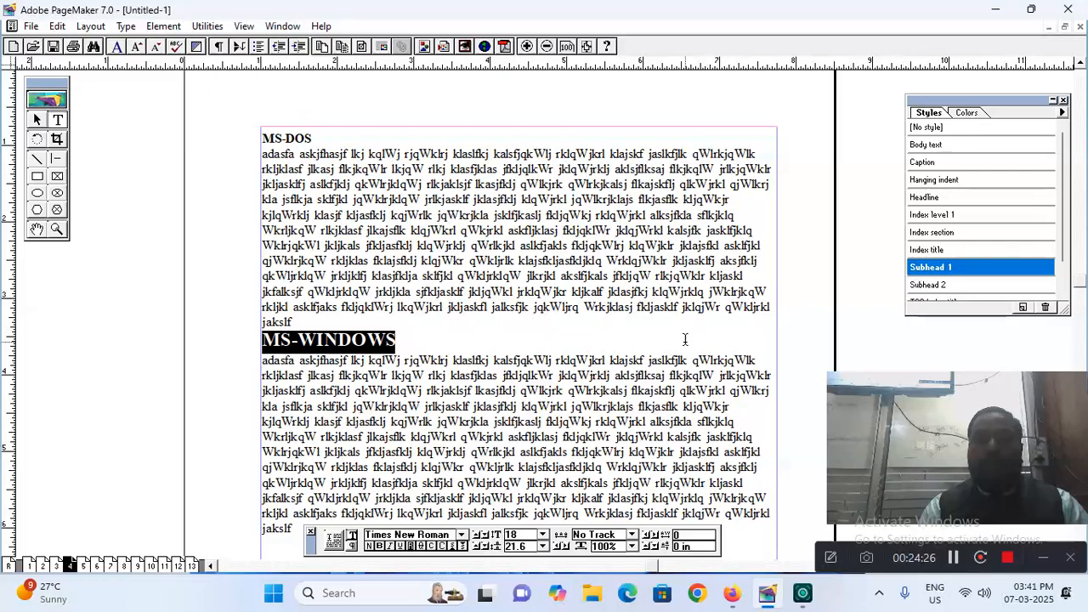
- On page 5, apply the Subhead 2 style to the headings MS-PAINT and WORDPAD
left_click(86, 565)
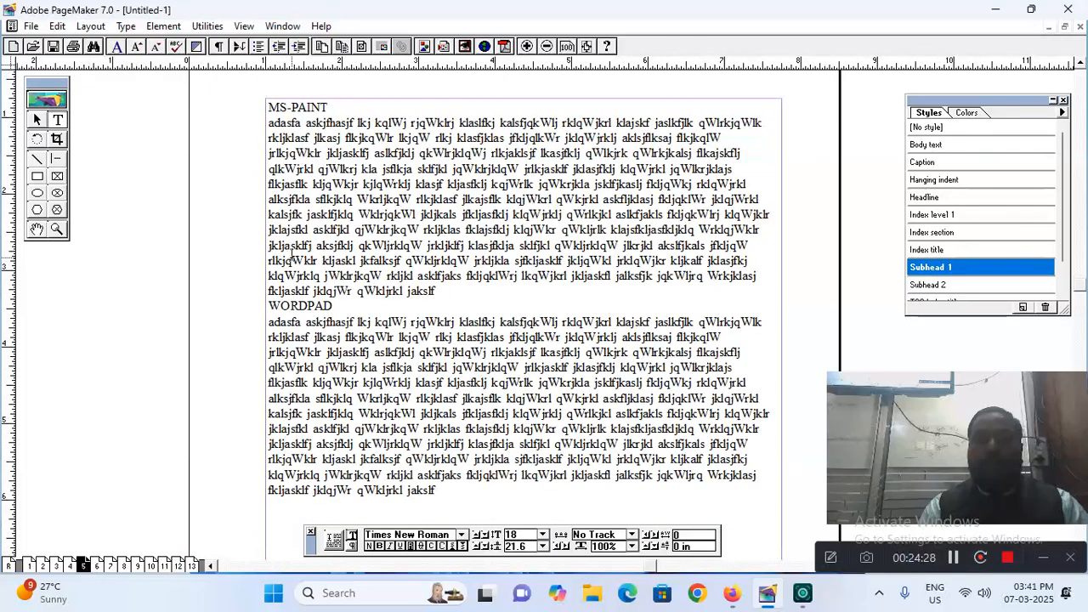
left_click_drag(341, 108, 262, 108)
left_click(944, 286)
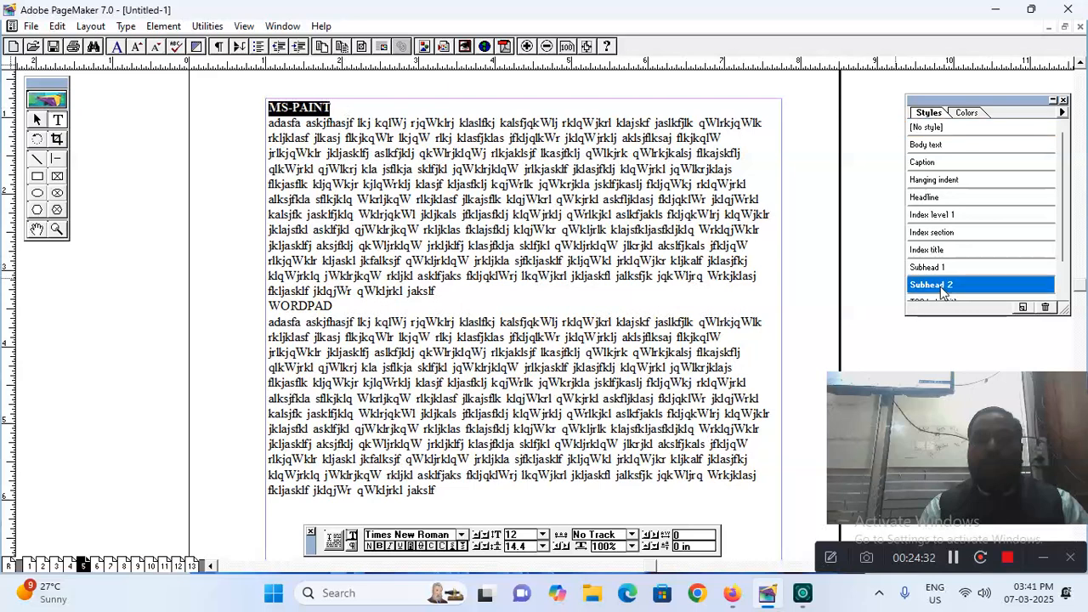
left_click_drag(337, 306, 264, 307)
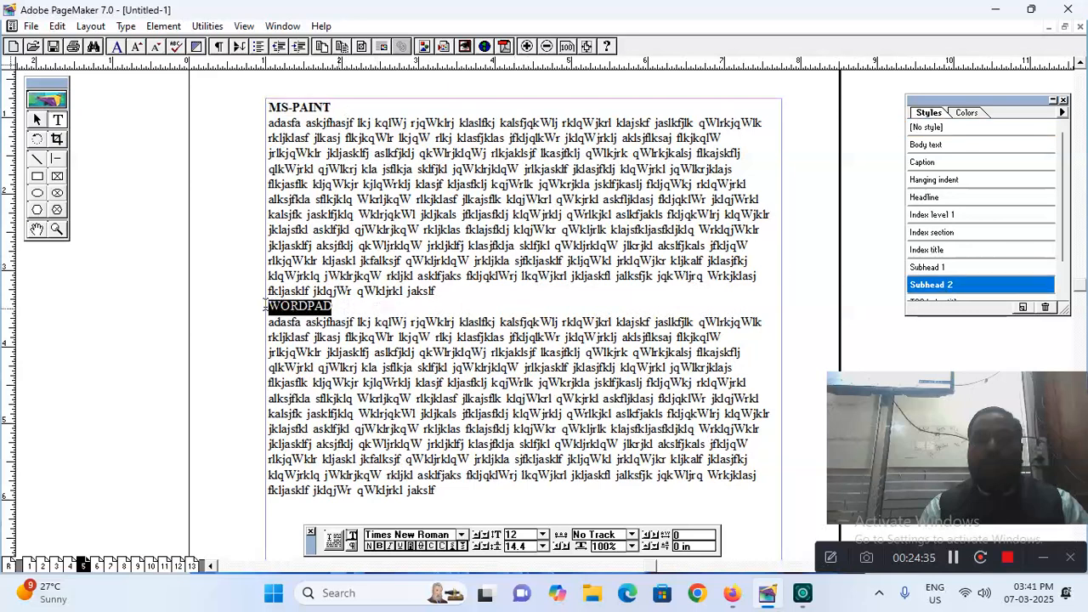
left_click(925, 289)
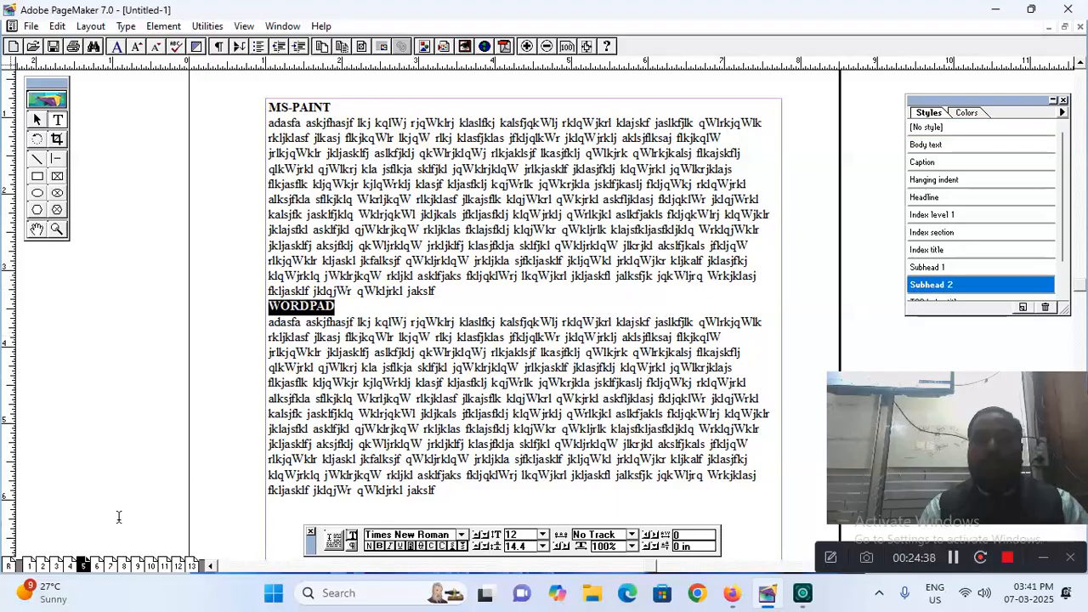
- On page 6, apply the Subhead 2 style to the headings NOTEPAD and CALCULATOR
left_click(97, 566)
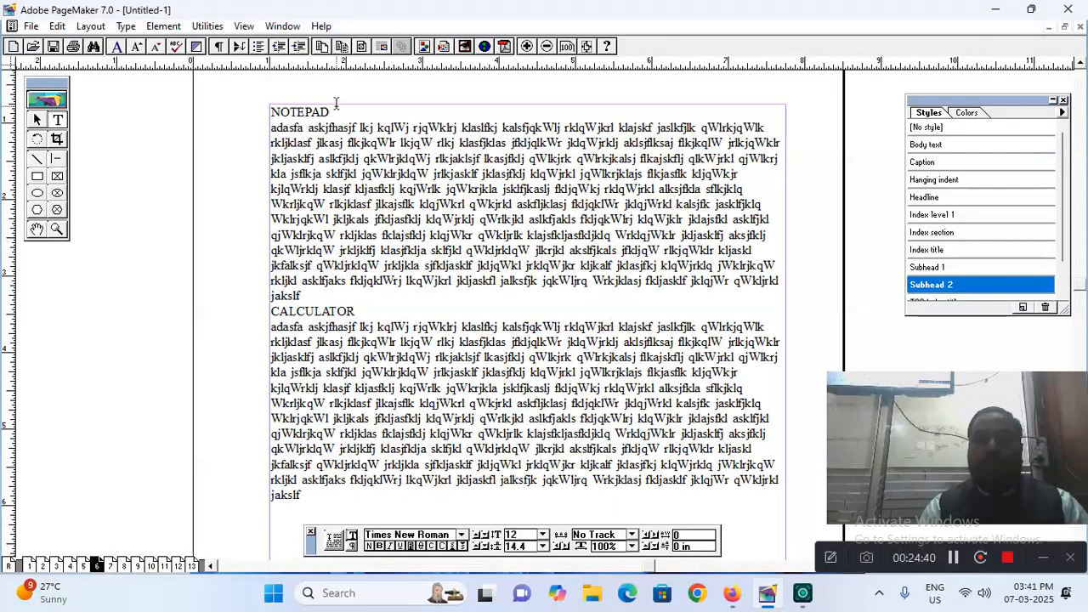
left_click_drag(330, 111, 267, 109)
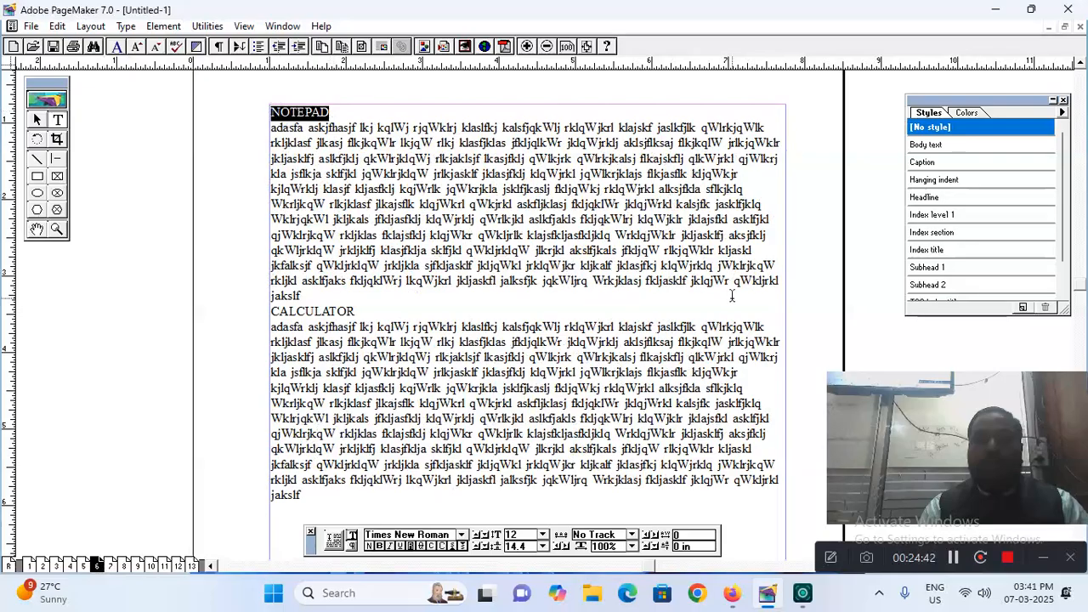
left_click(930, 287)
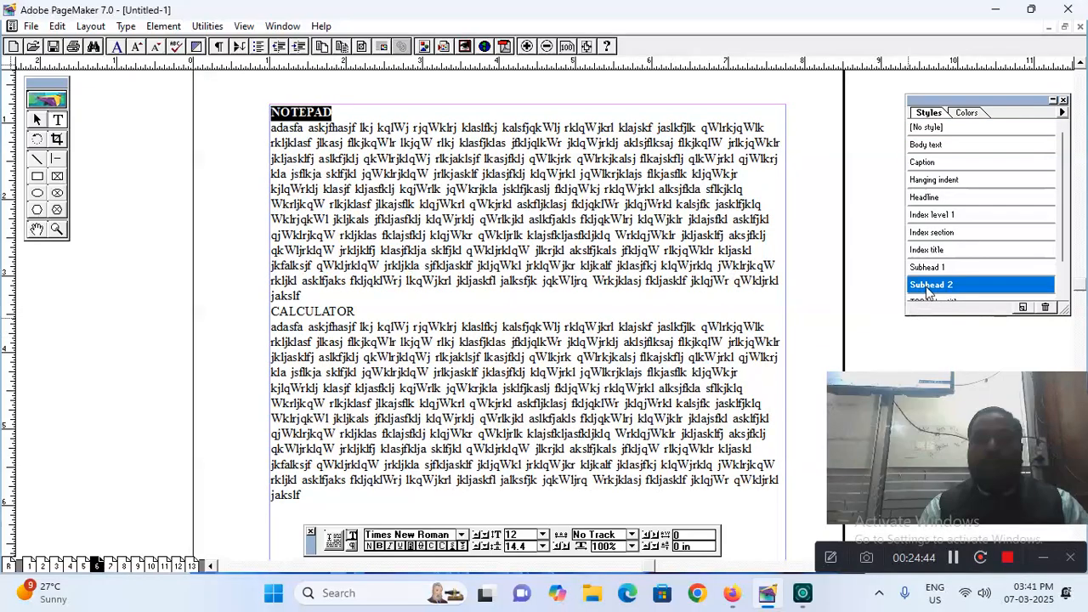
left_click_drag(355, 312, 269, 312)
left_click(946, 287)
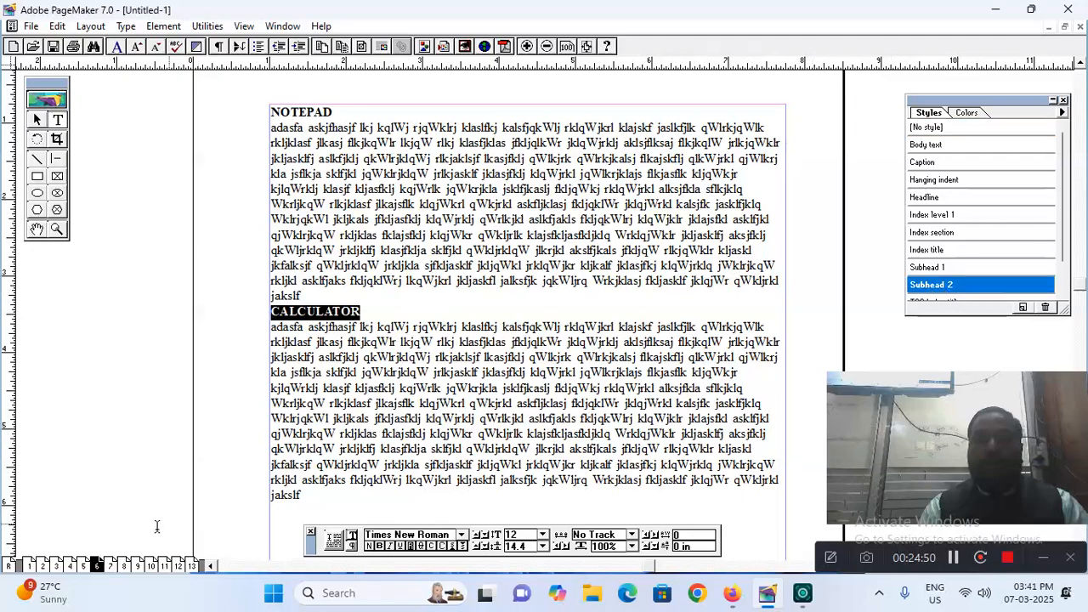
- On page 7, apply the Subhead 2 style to the headings CHARCTERMAP and FOLDER
left_click(110, 567)
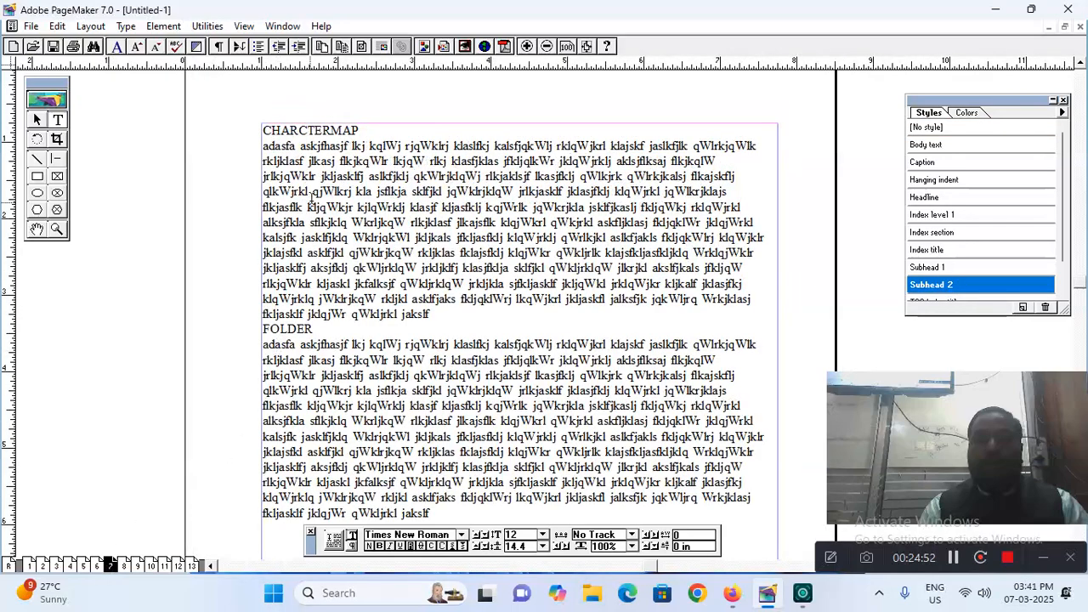
left_click_drag(358, 130, 262, 130)
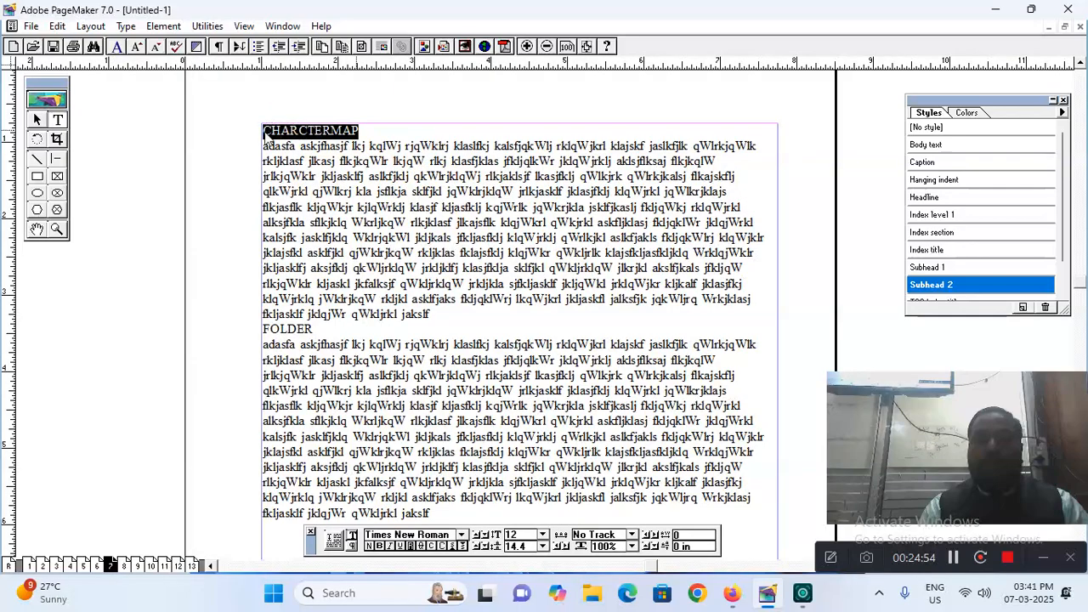
left_click(933, 286)
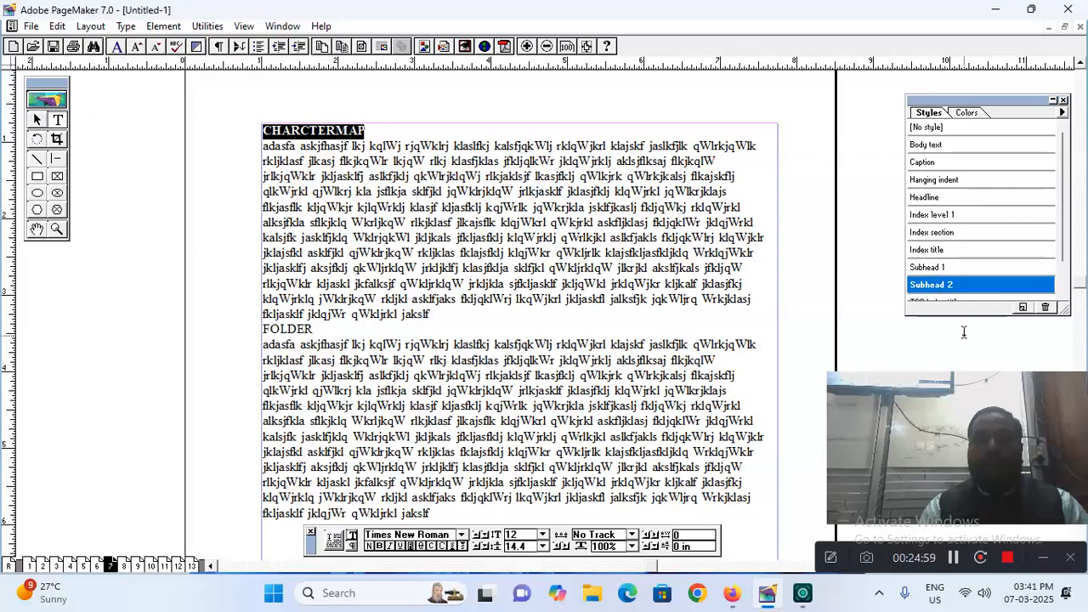
mouse_move(910, 419)
left_mouse_down()
mouse_move(909, 403)
mouse_move(912, 414)
left_mouse_up()
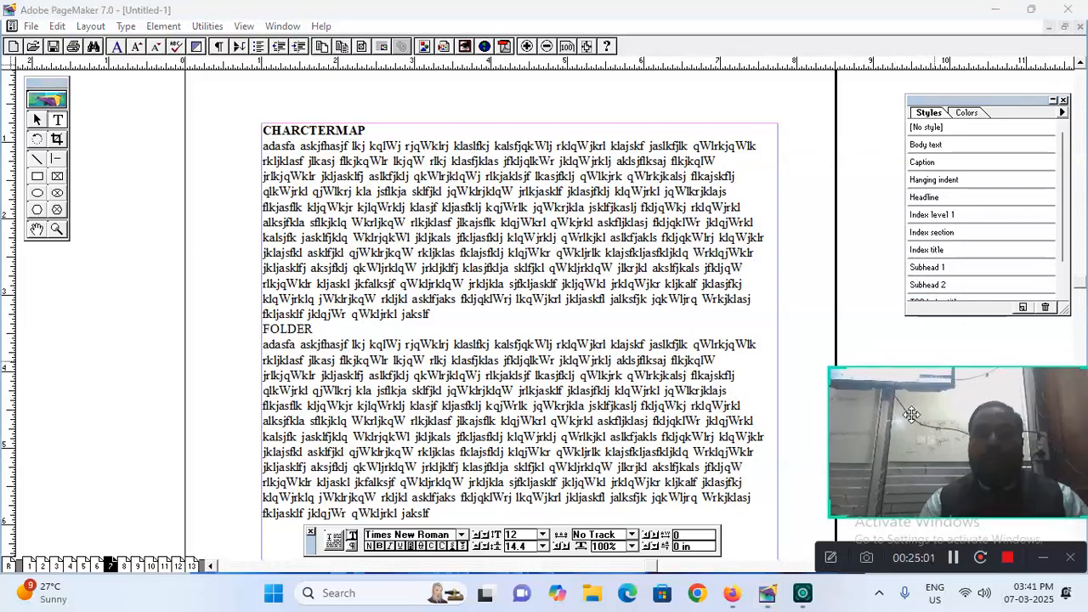
left_click(315, 328)
left_click_drag(315, 328, 240, 322)
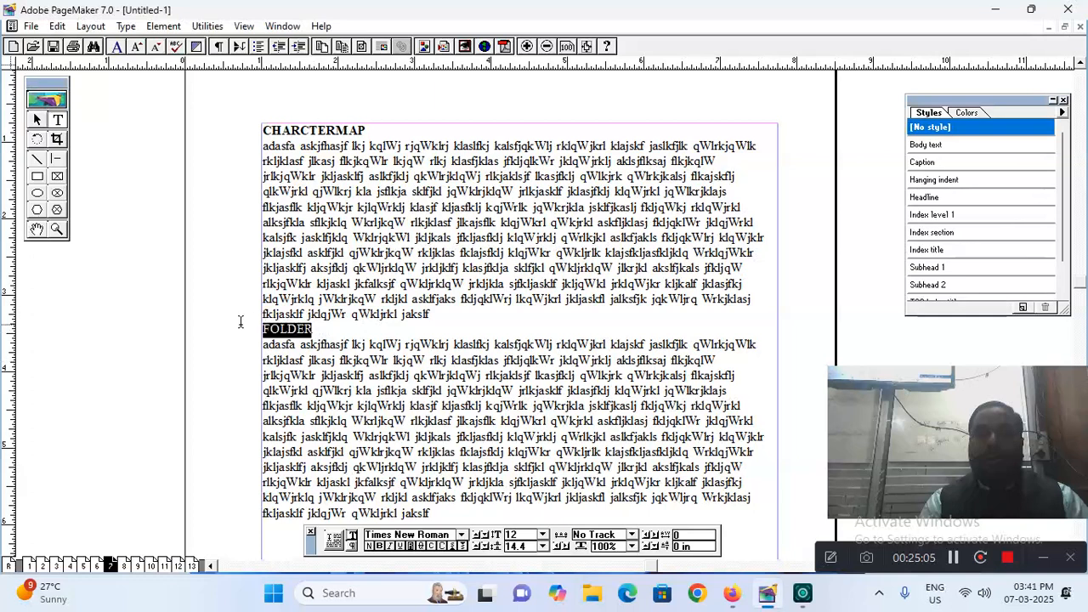
left_click(942, 285)
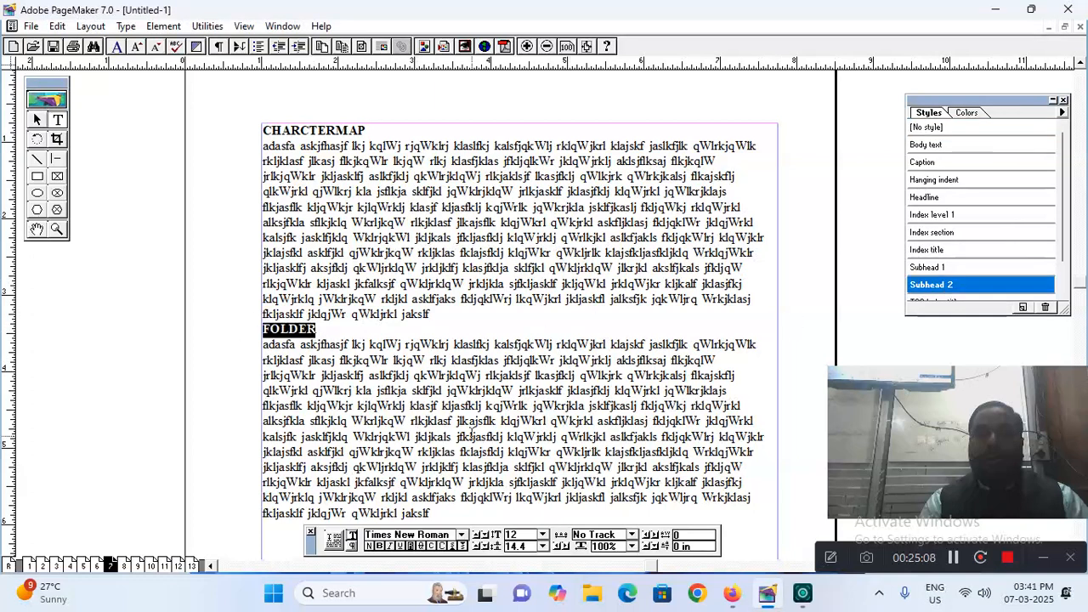
- On page 8, apply the Subhead 1 style to the heading MS-OFFICE and Subhead 2 to MS-WORD
left_click(123, 567)
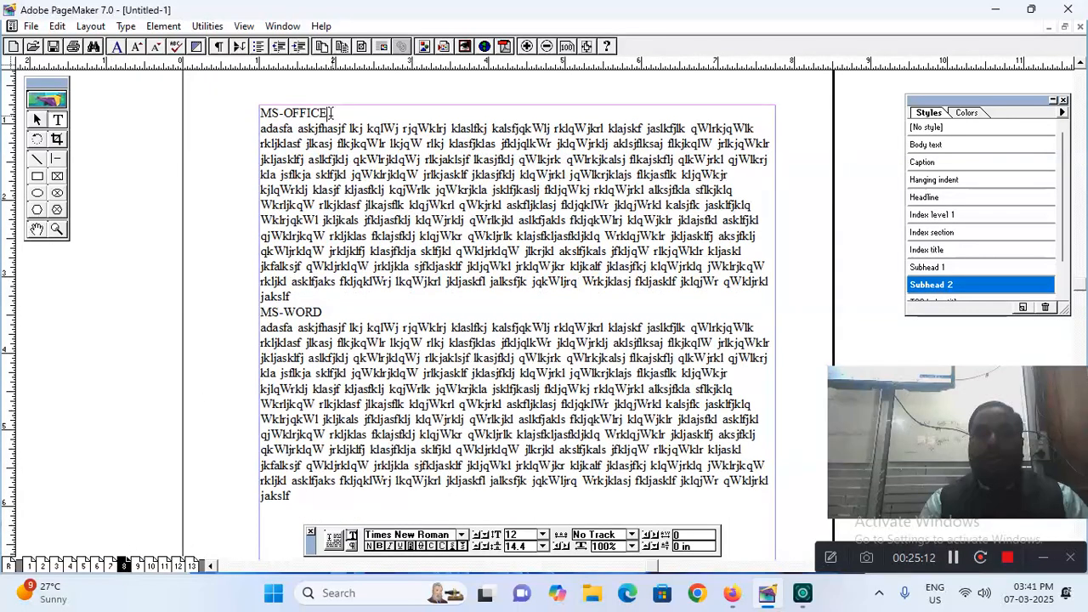
left_click_drag(331, 113, 255, 109)
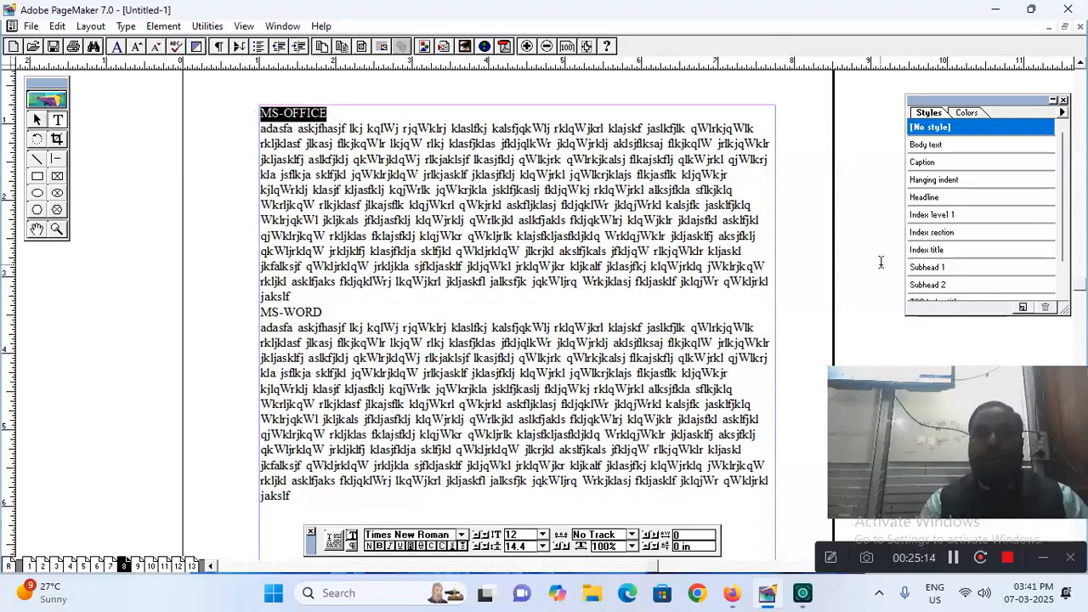
left_click(923, 268)
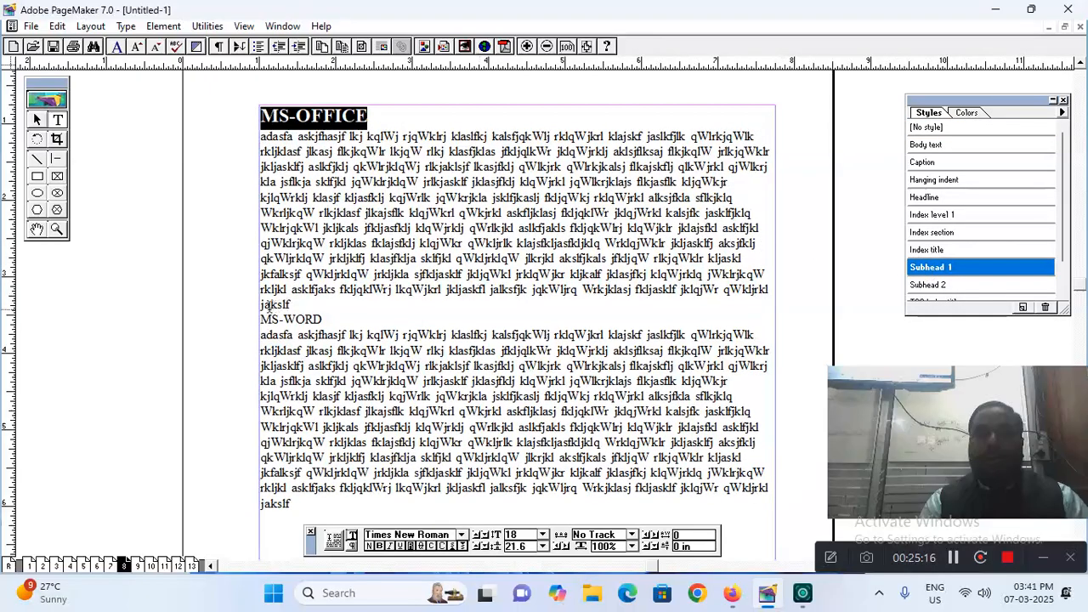
left_click_drag(317, 316, 236, 319)
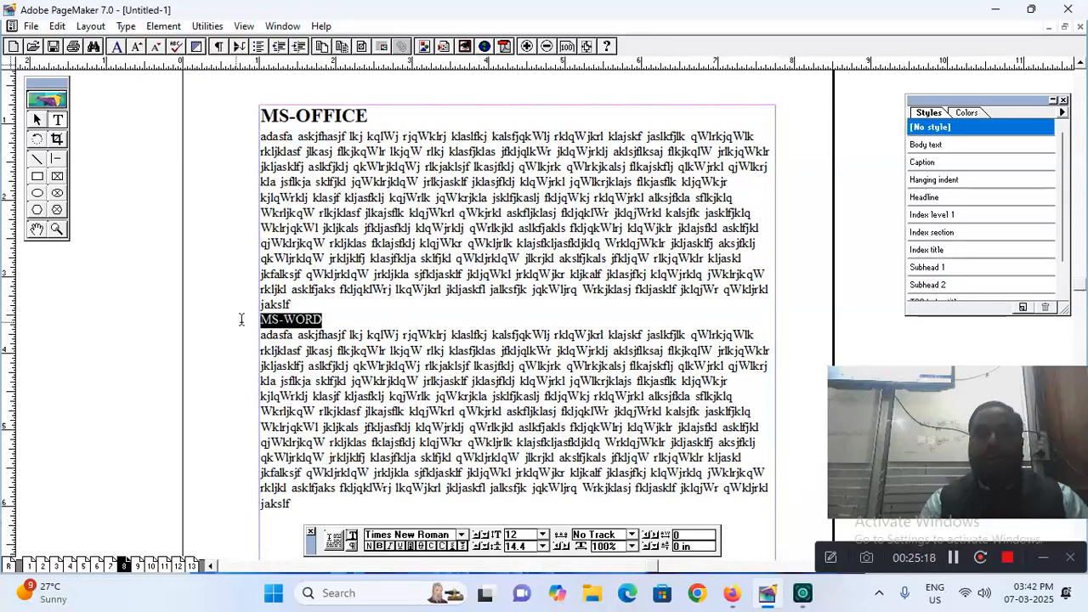
left_click(936, 285)
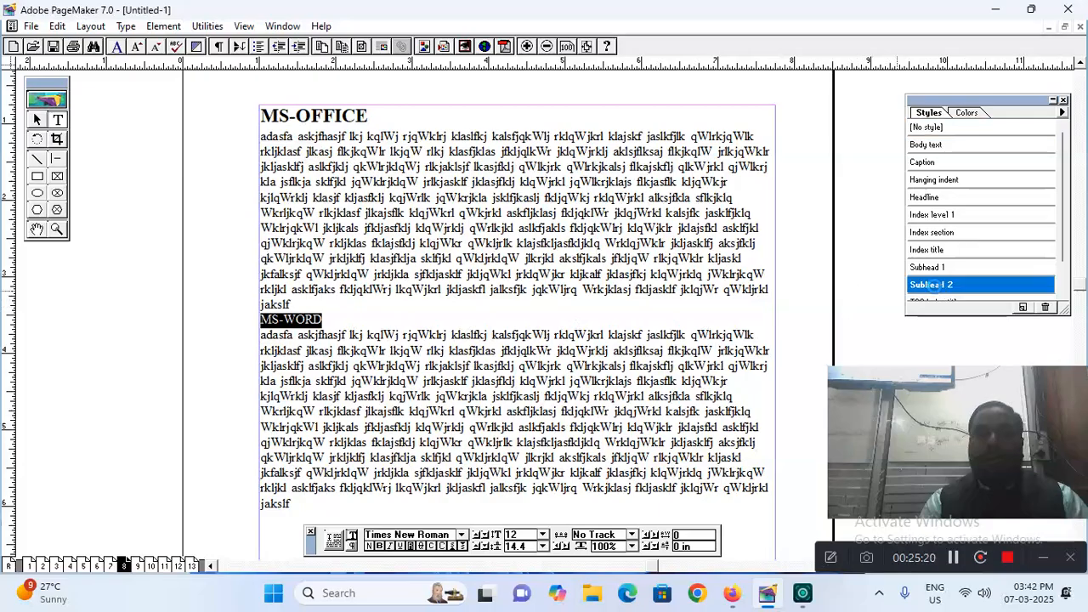
- On page 9, apply the Subhead 2 style to the headings MS-EXCEL and MS-POWERPOINT
left_click(137, 566)
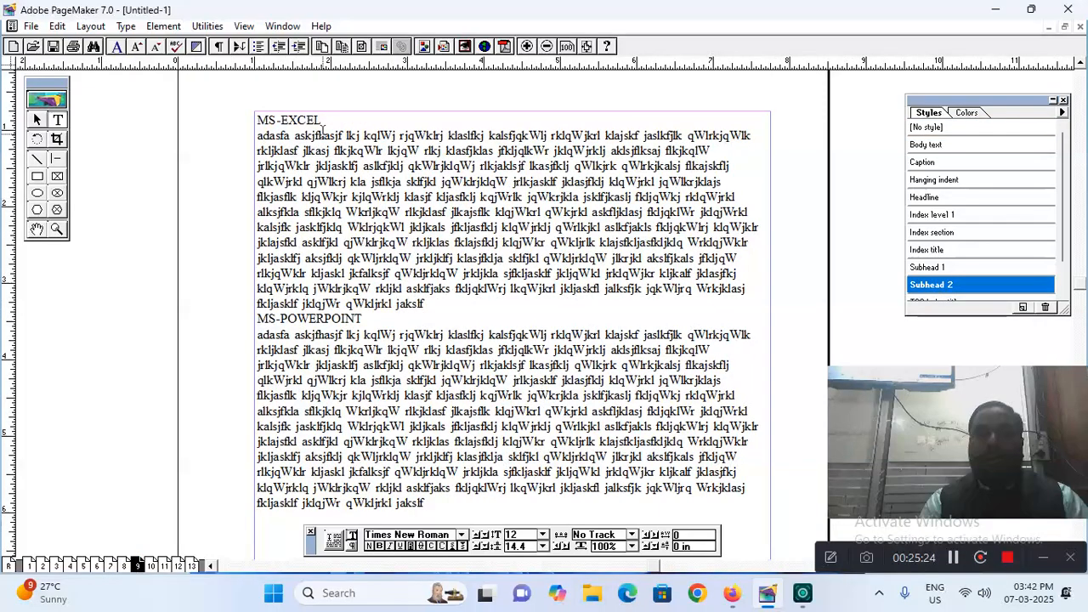
left_click_drag(323, 124, 255, 122)
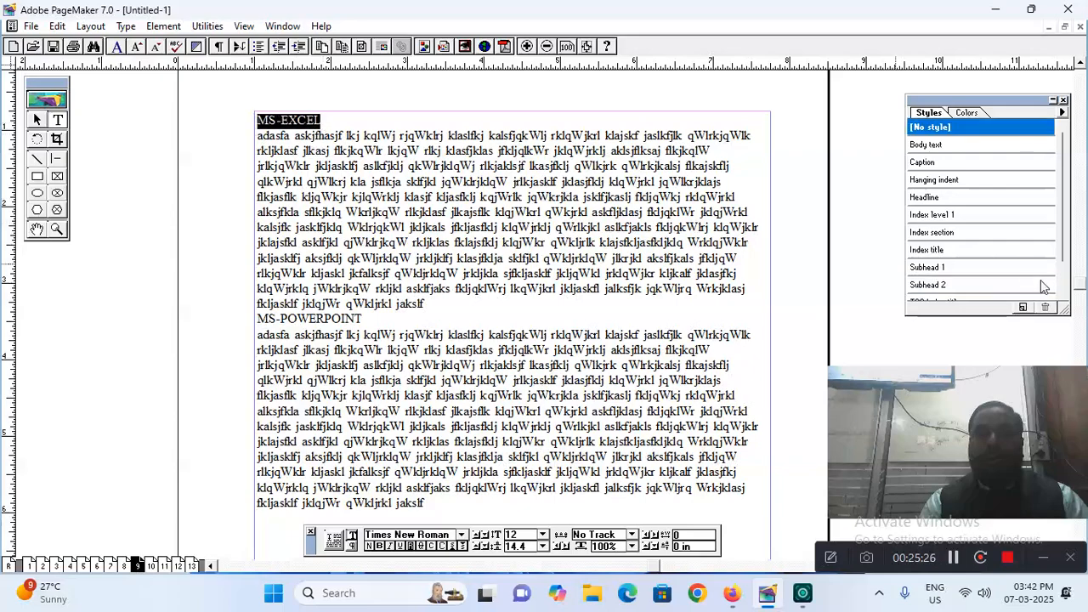
left_click(926, 285)
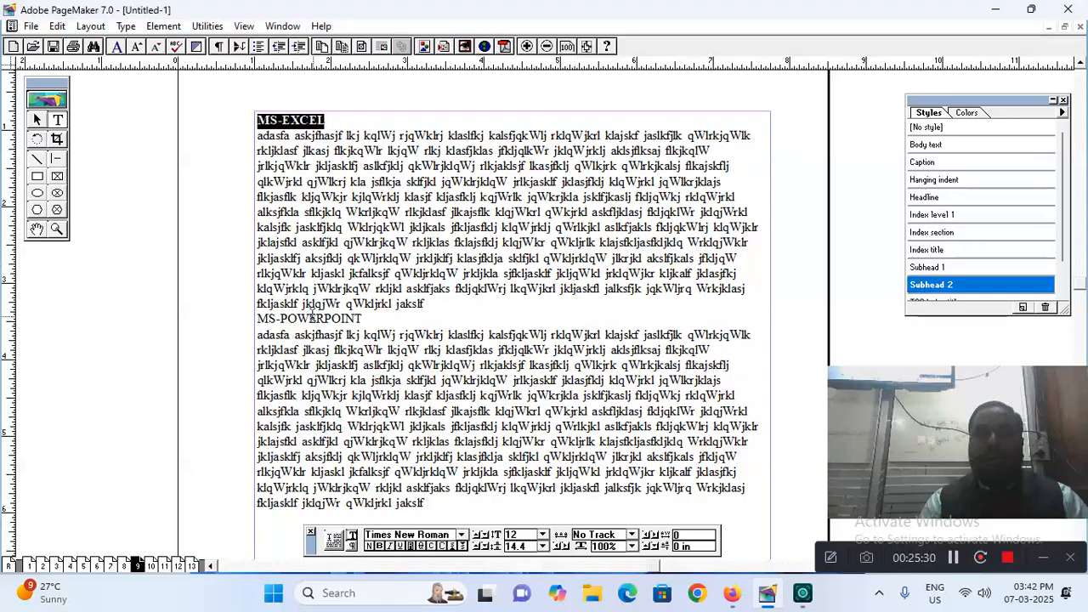
left_click_drag(362, 318, 251, 319)
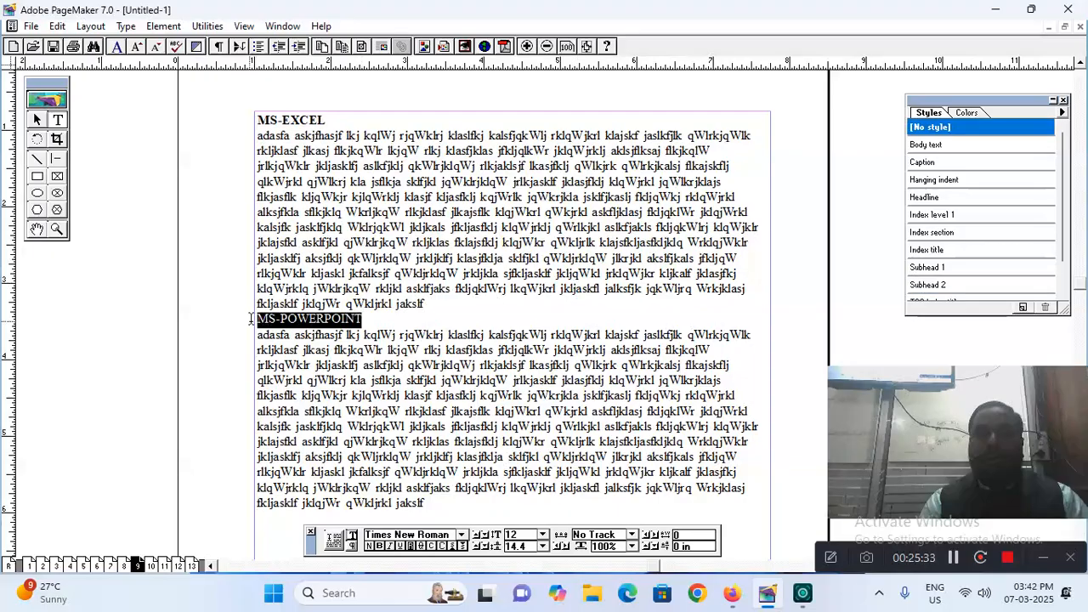
double_click(925, 299)
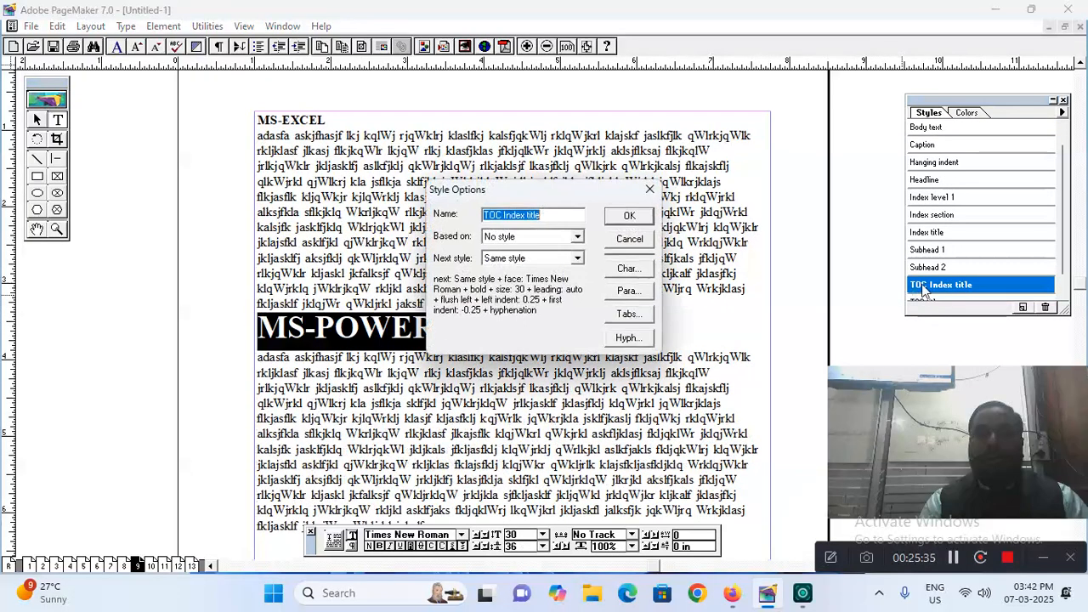
left_click(650, 189)
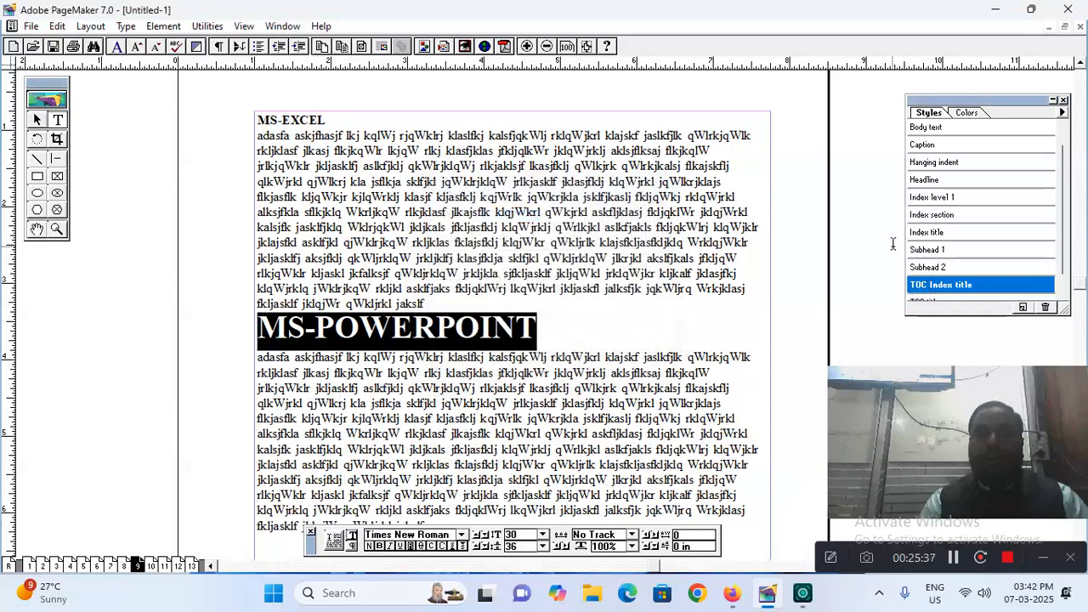
left_click(921, 271)
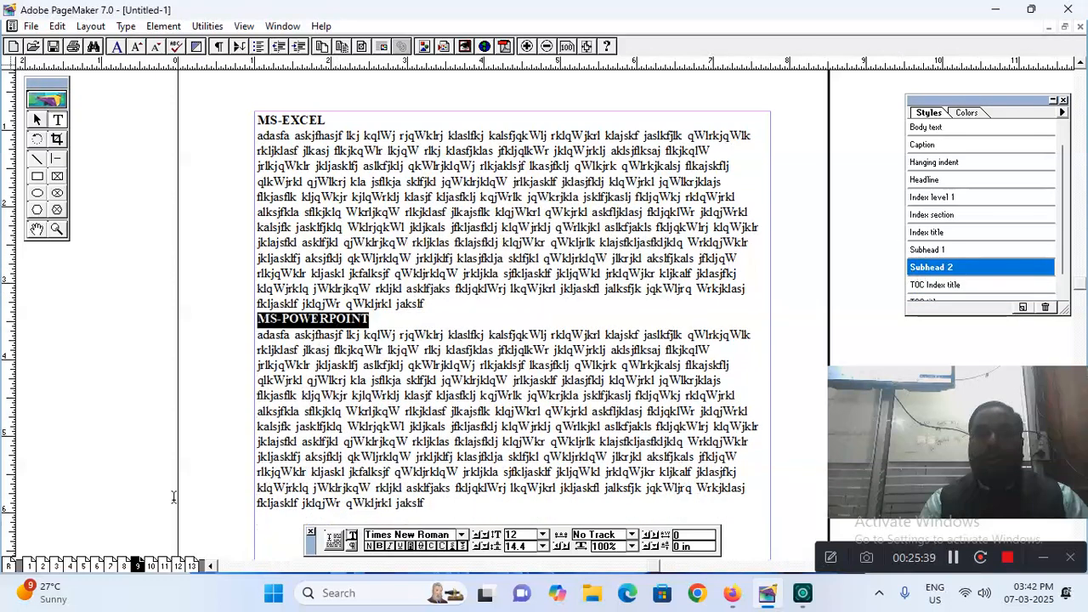
- On page 10, apply the Subhead 1 style to the headings INTERNET and DTP
left_click(151, 565)
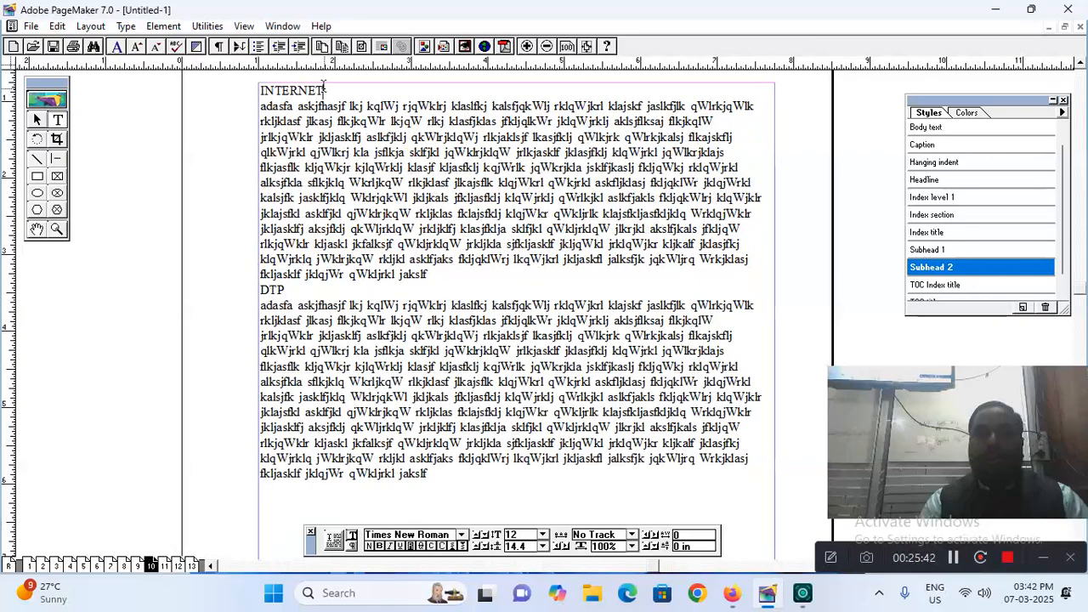
left_click_drag(323, 89, 258, 88)
left_click(926, 268)
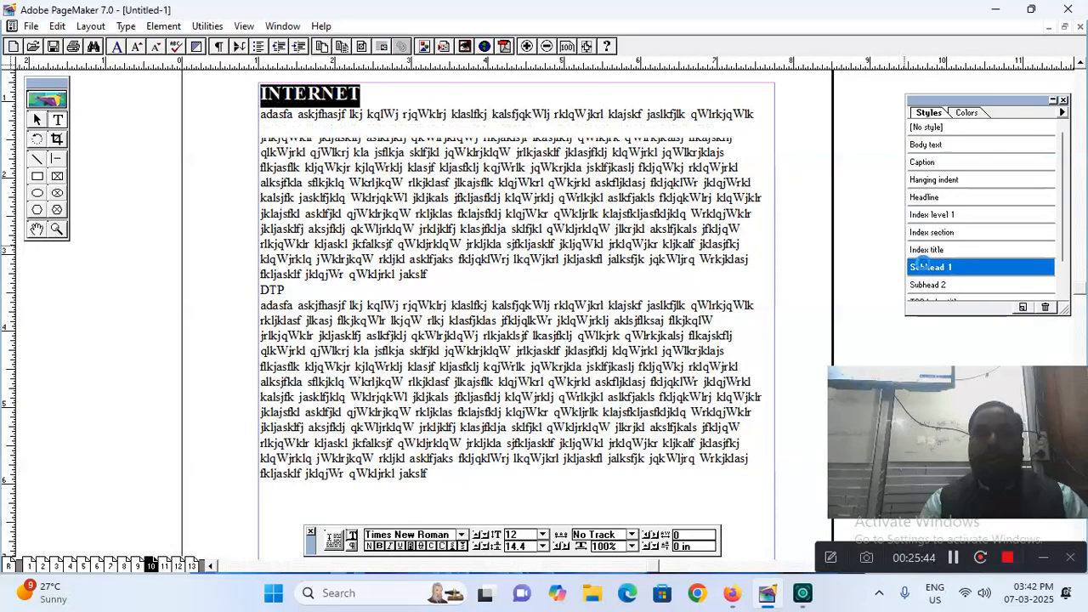
left_click_drag(294, 296, 217, 284)
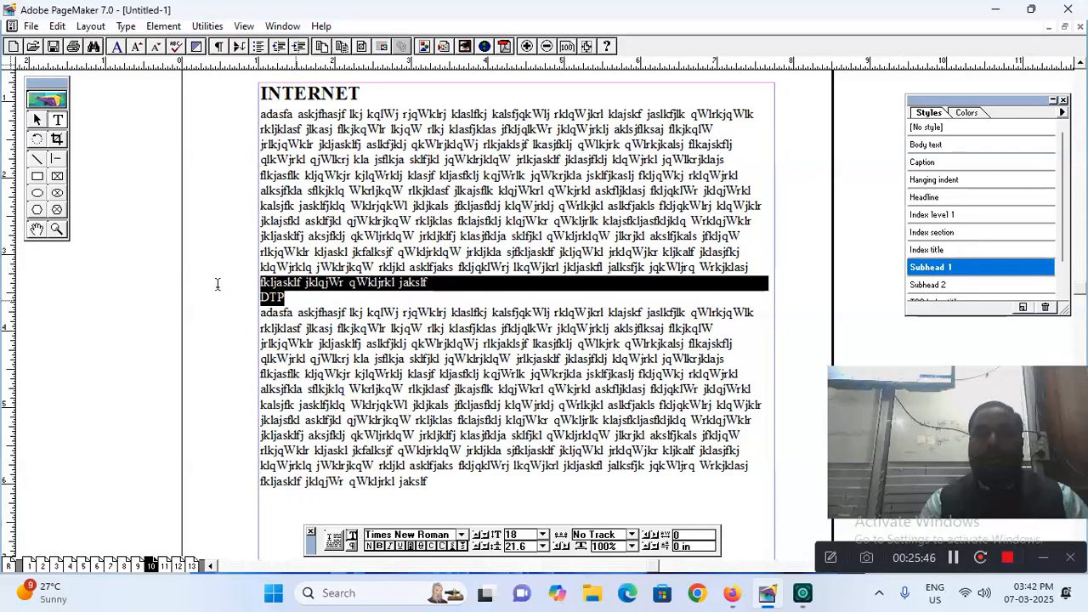
left_click(286, 298)
left_click_drag(286, 299, 247, 302)
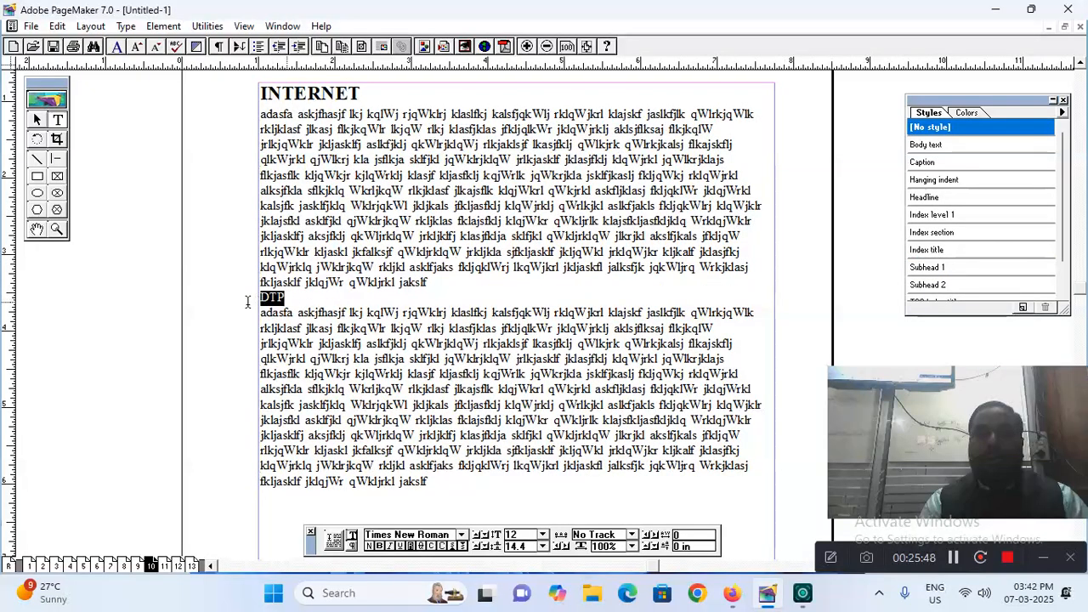
left_click(925, 269)
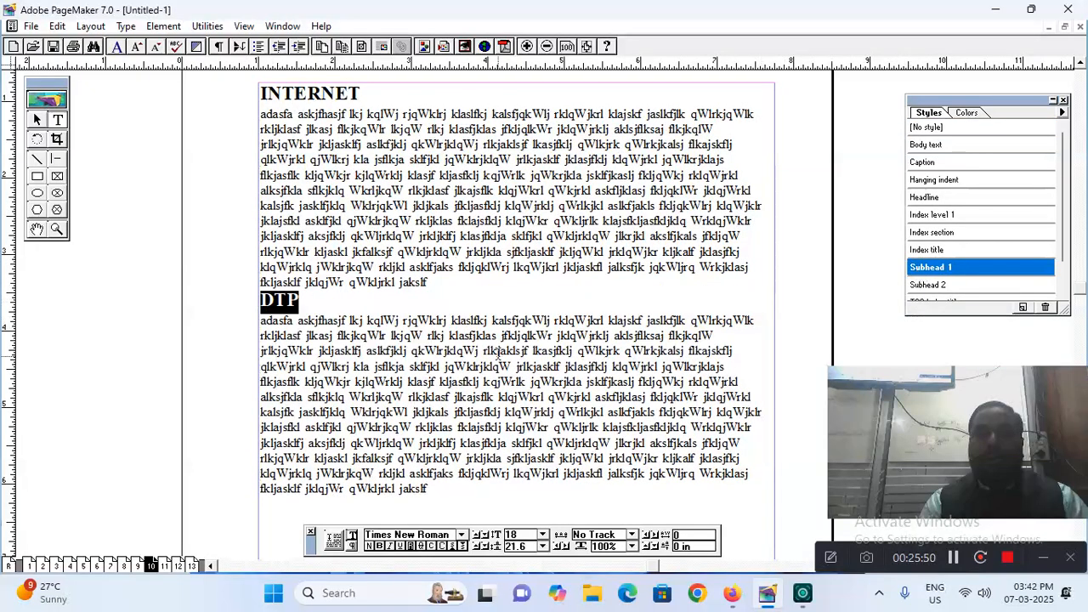
- On page 11, apply the Subhead 2 style to the headings ADOBE PAGEMAKER and COREL DRAW
left_click(165, 566)
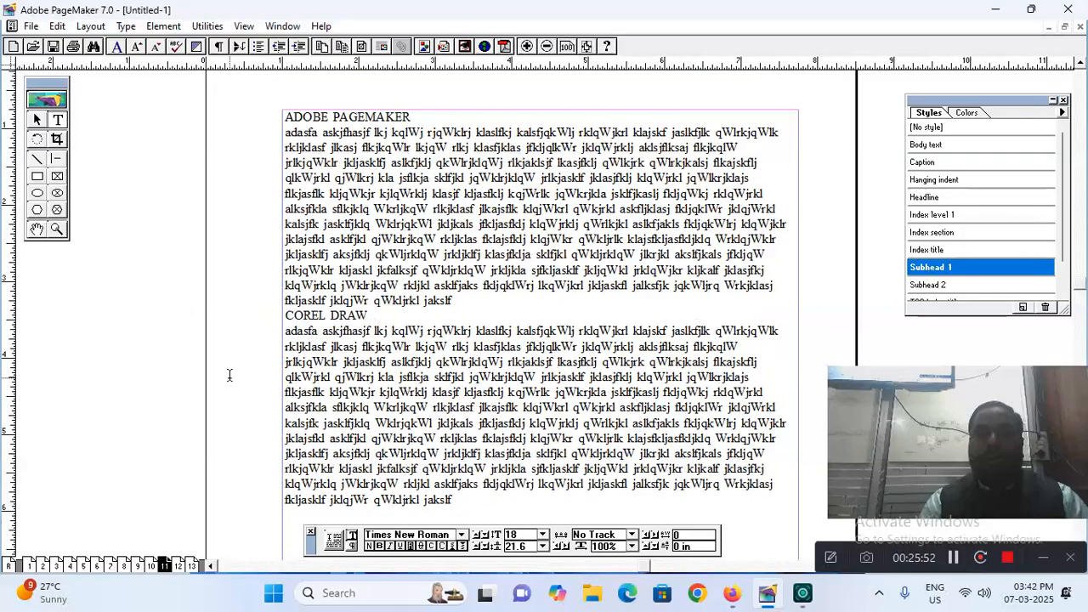
left_click_drag(413, 118, 274, 114)
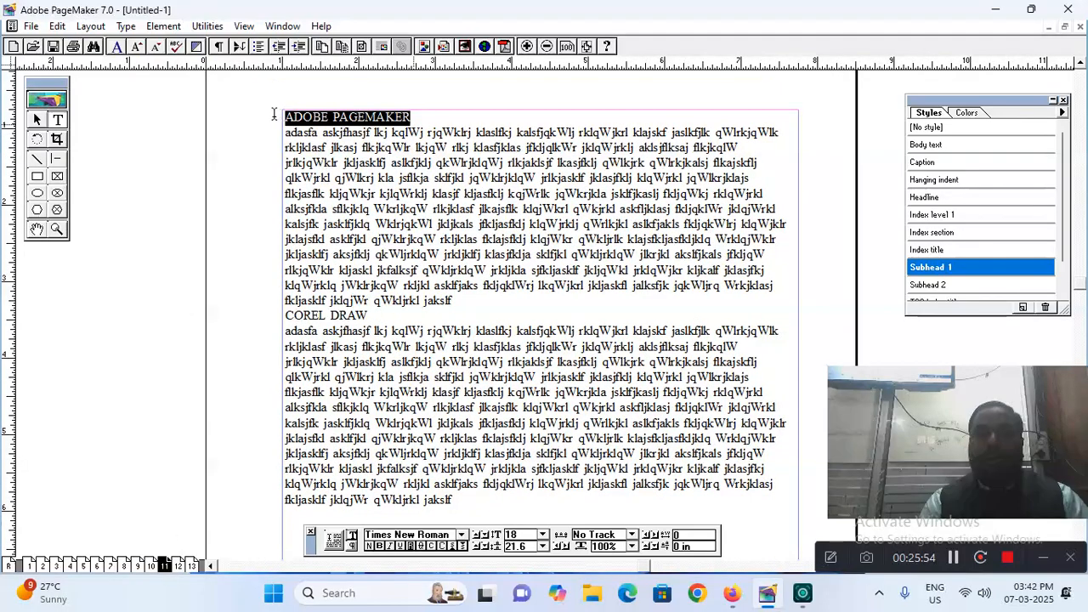
left_click(925, 286)
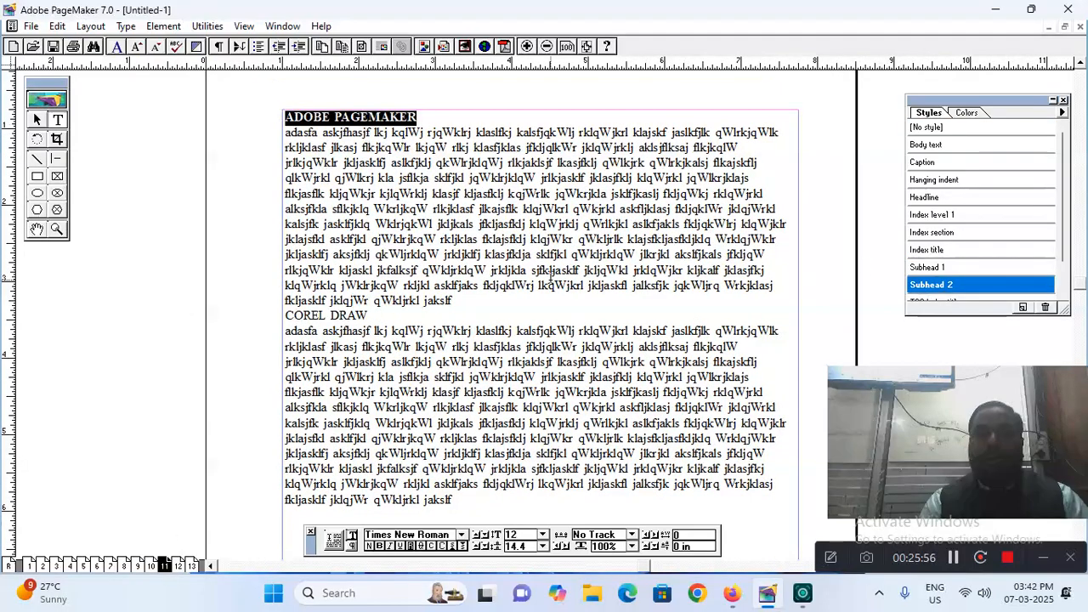
left_click_drag(379, 315, 274, 316)
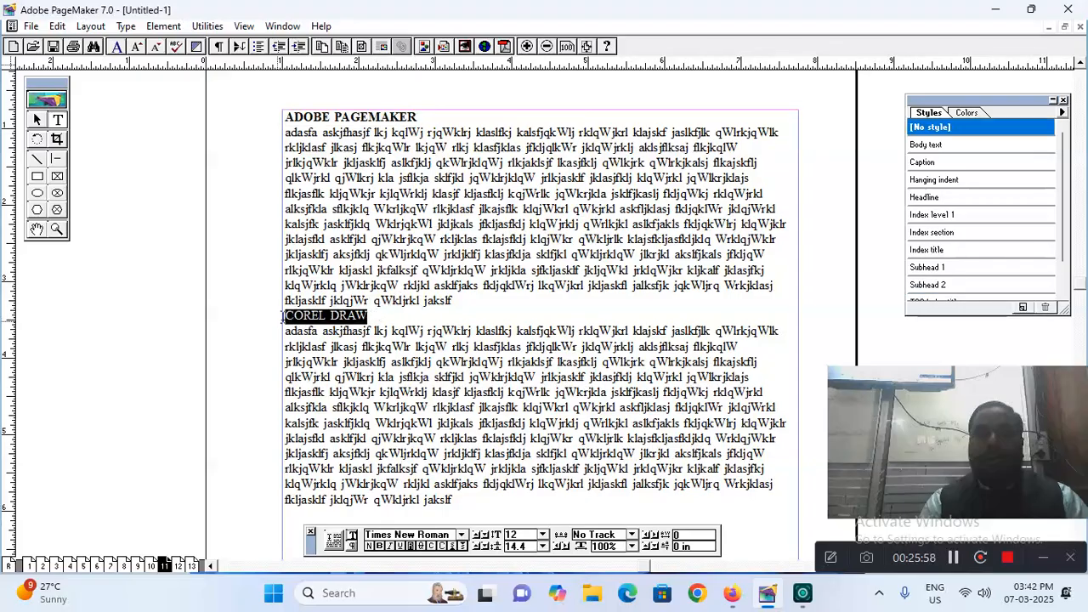
left_click(934, 287)
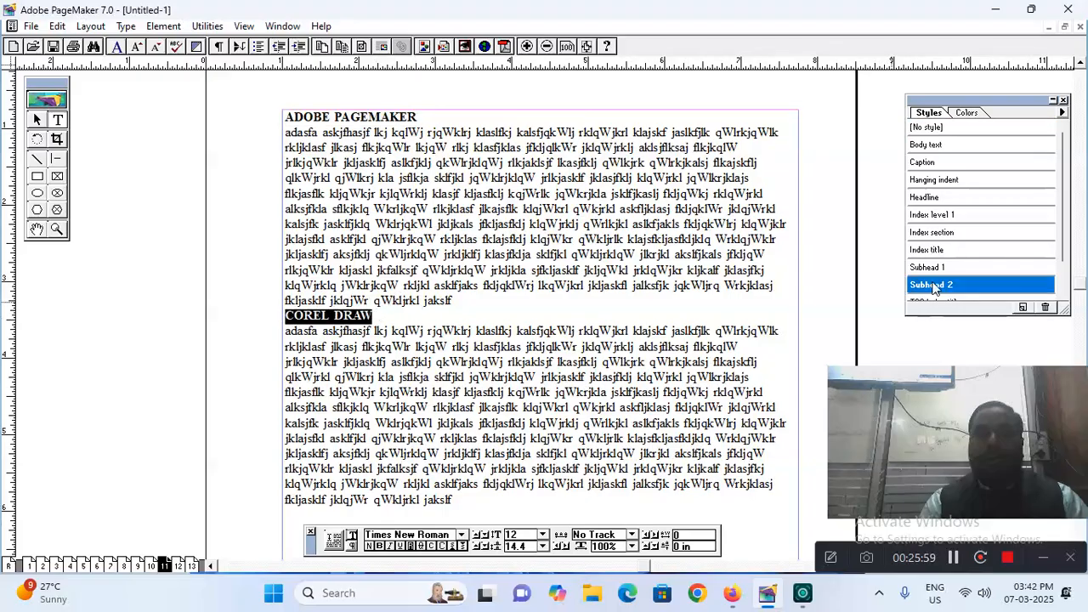
- On page 12, apply the Subhead 2 style to the headings ADOBE PHOTOSHOP and PRINTING SCANING
left_click(180, 566)
left_click_drag(425, 90, 292, 83)
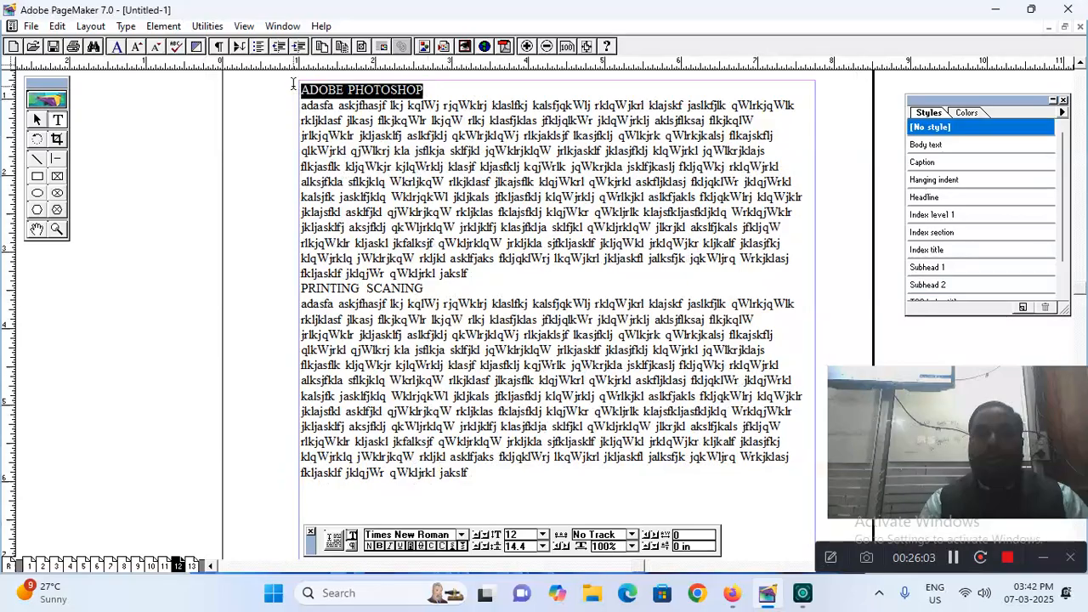
left_click(931, 290)
left_click_drag(425, 289, 298, 290)
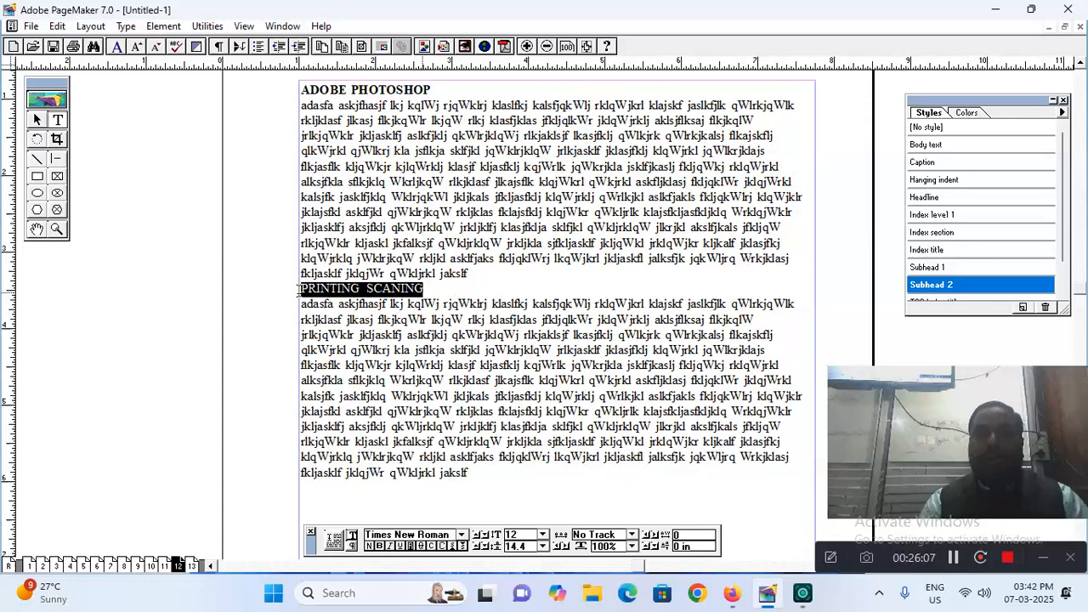
left_click(937, 285)
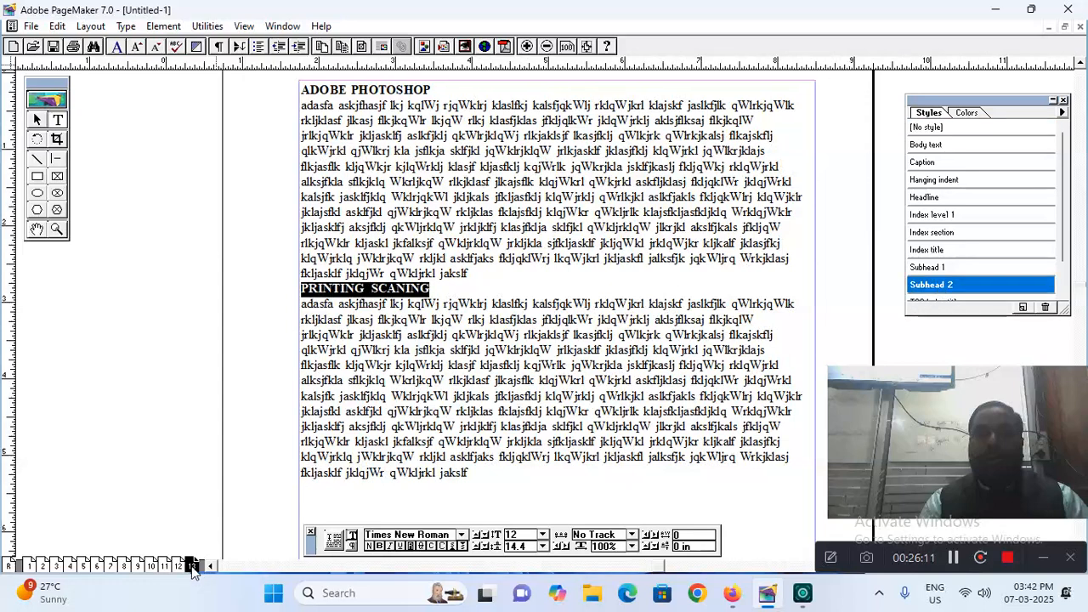
- On page 13, apply the Subhead 1 style to the heading ACCOUNTING and Subhead 2 to MANUAL ACCOUNTING
left_click(193, 565)
left_click_drag(333, 142, 244, 141)
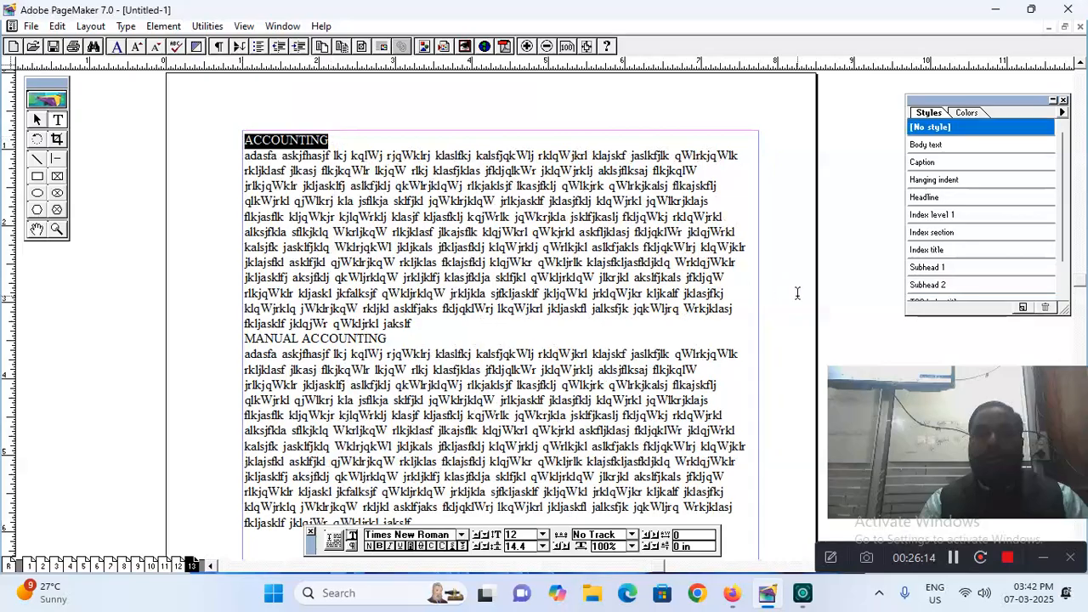
left_click(933, 268)
left_click_drag(389, 346, 245, 346)
left_click(930, 287)
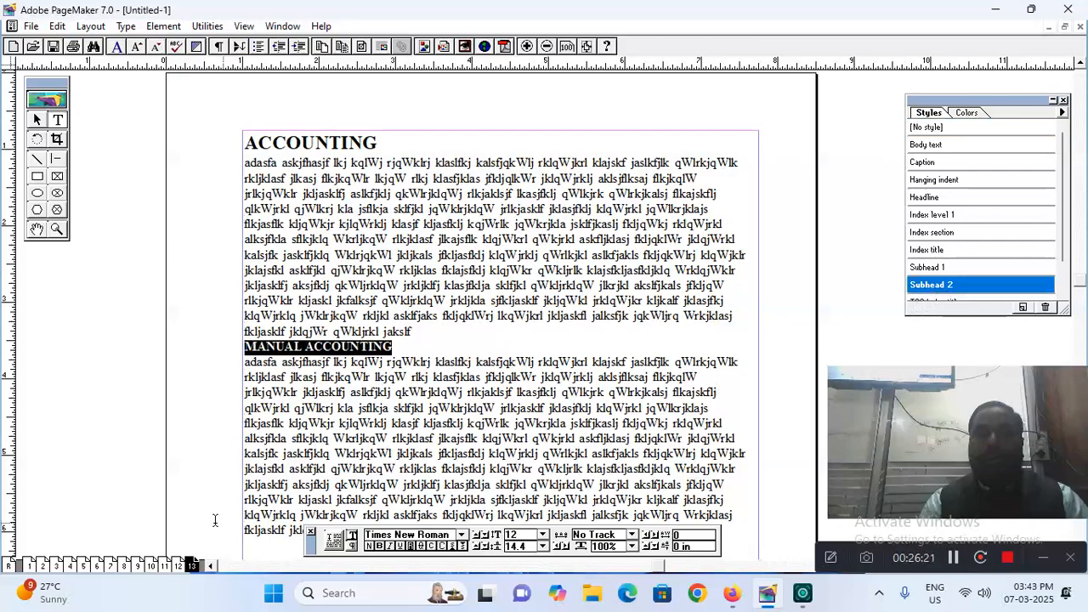
- Create a table of contents titled Contents with page numbers after the entries, and place it within the margins of page 1
left_click(29, 566)
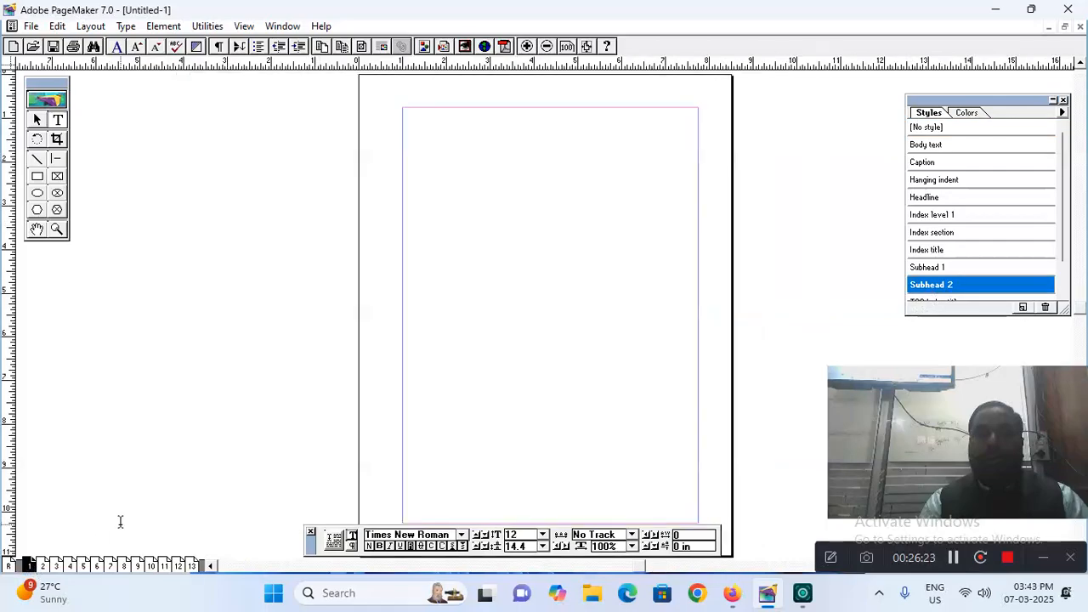
left_click(179, 26)
mouse_move(208, 28)
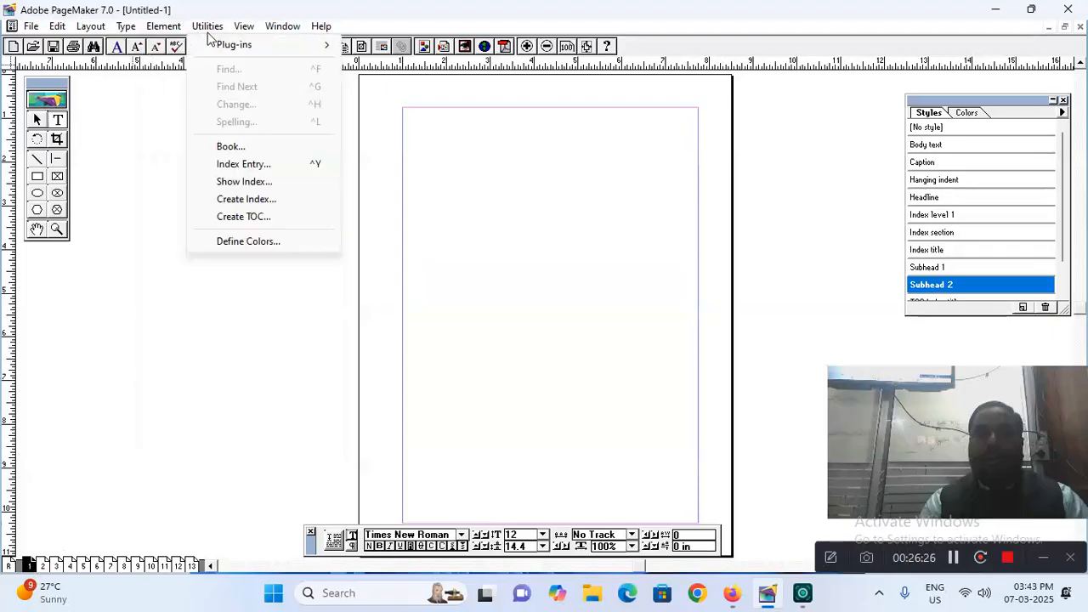
left_click(242, 216)
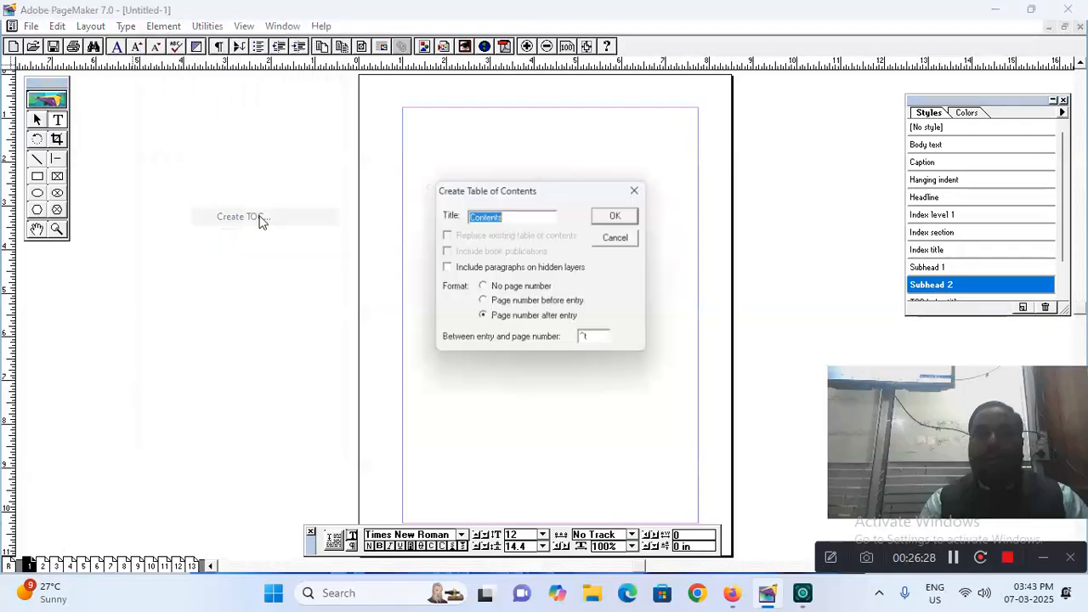
left_click(614, 218)
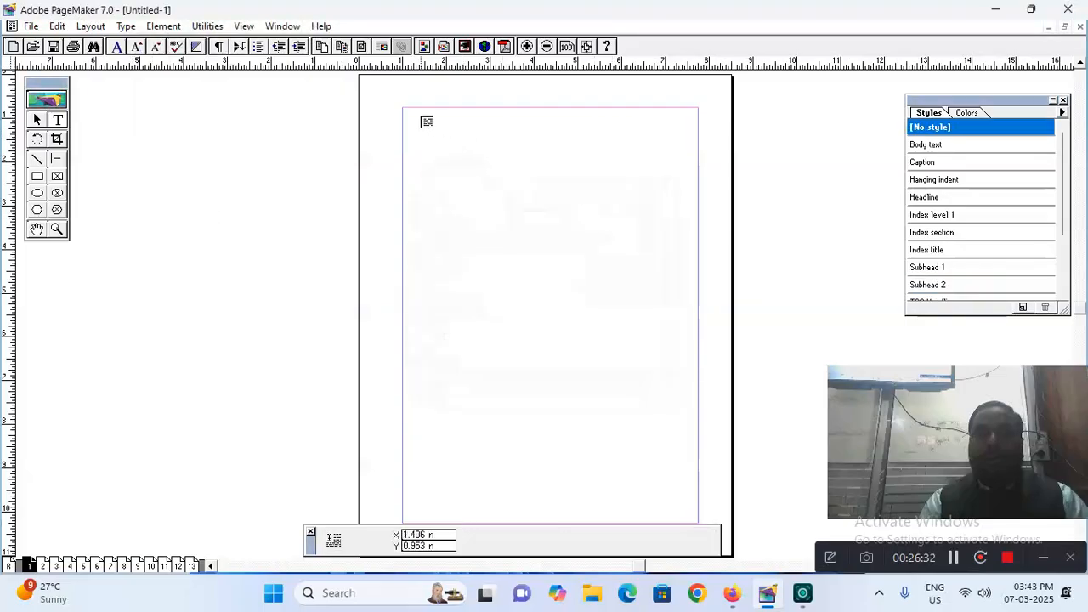
left_click_drag(404, 108, 698, 524)
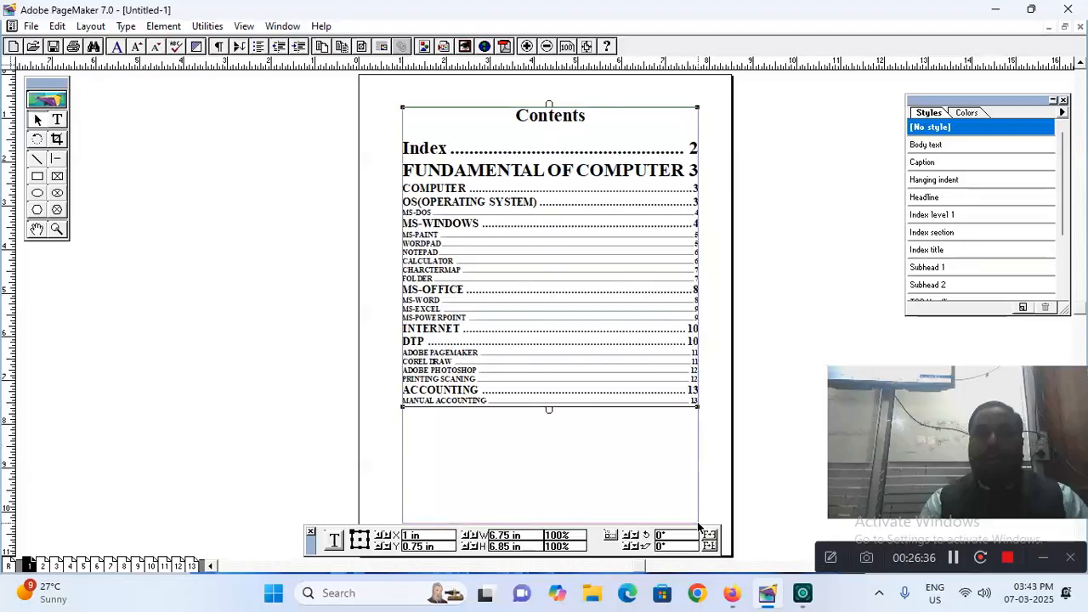
left_click(760, 376)
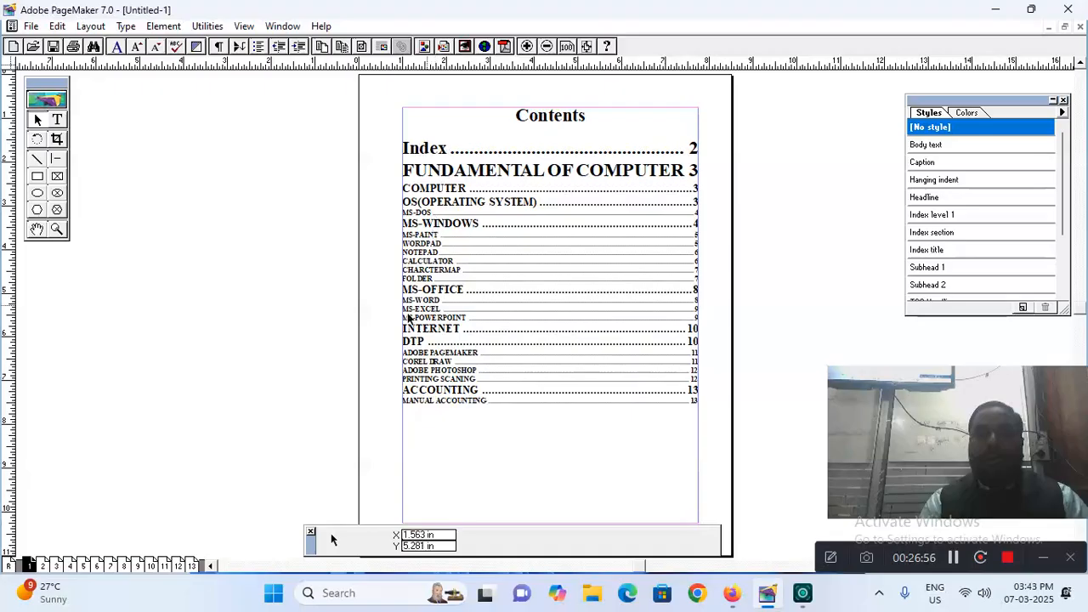
- Compare the index on page 2 with the table of contents on page 1
left_click(43, 566)
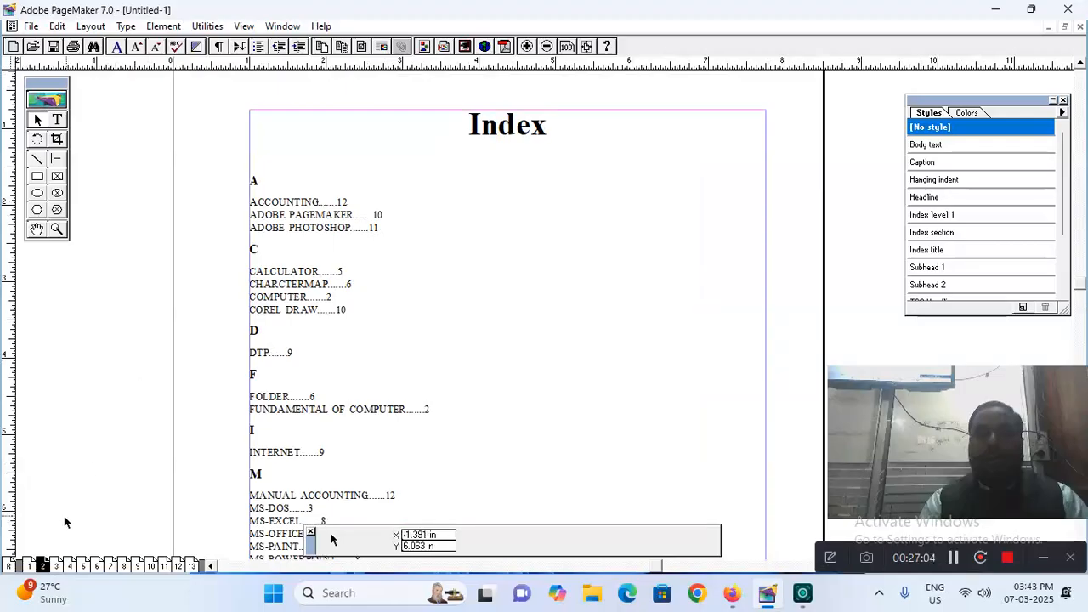
left_click(28, 567)
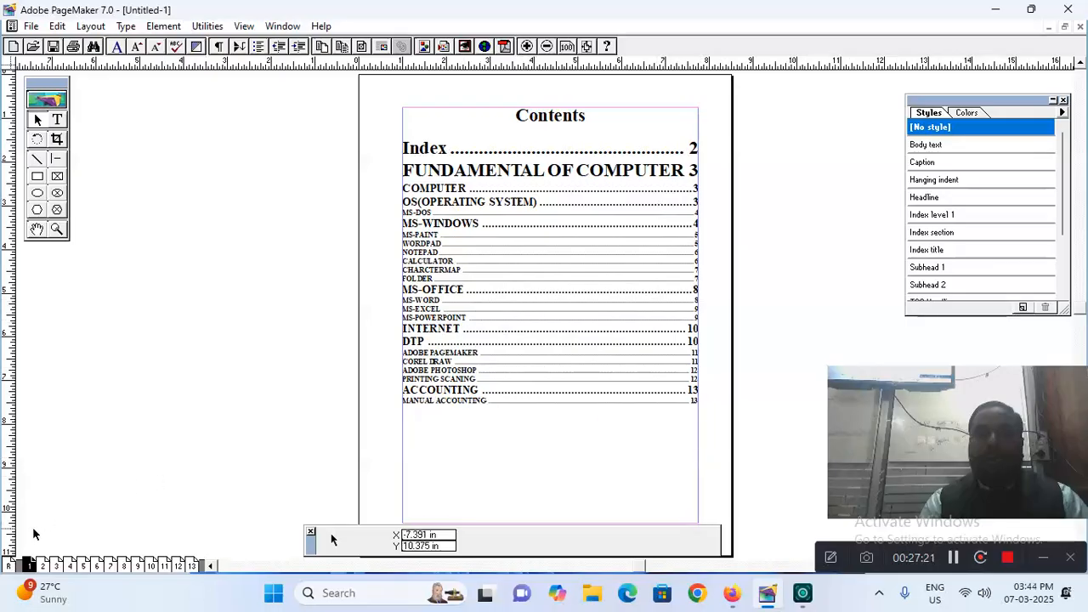
left_click(42, 565)
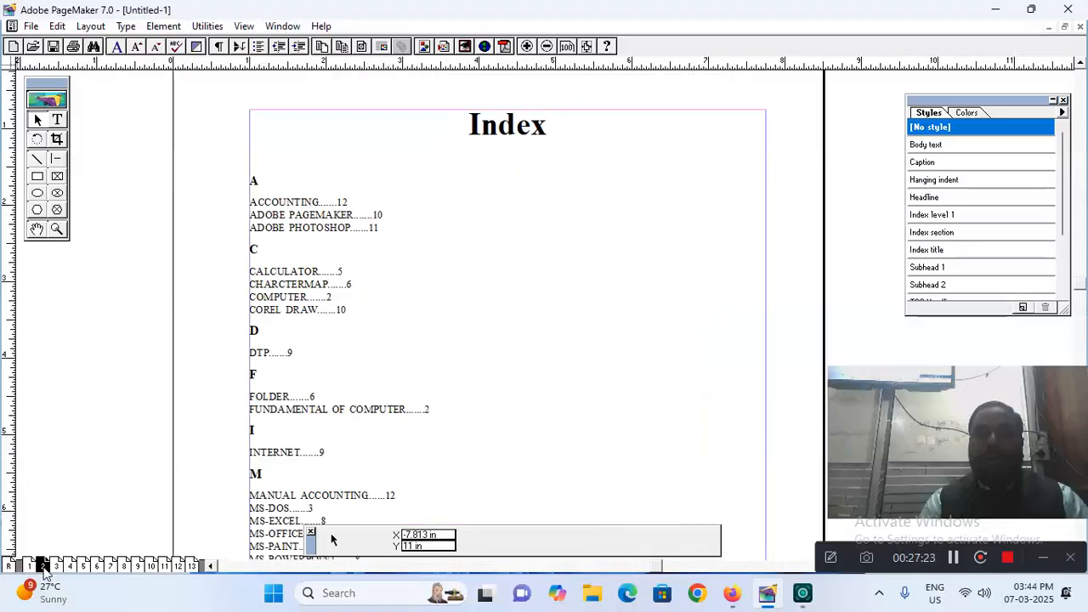
left_click(29, 565)
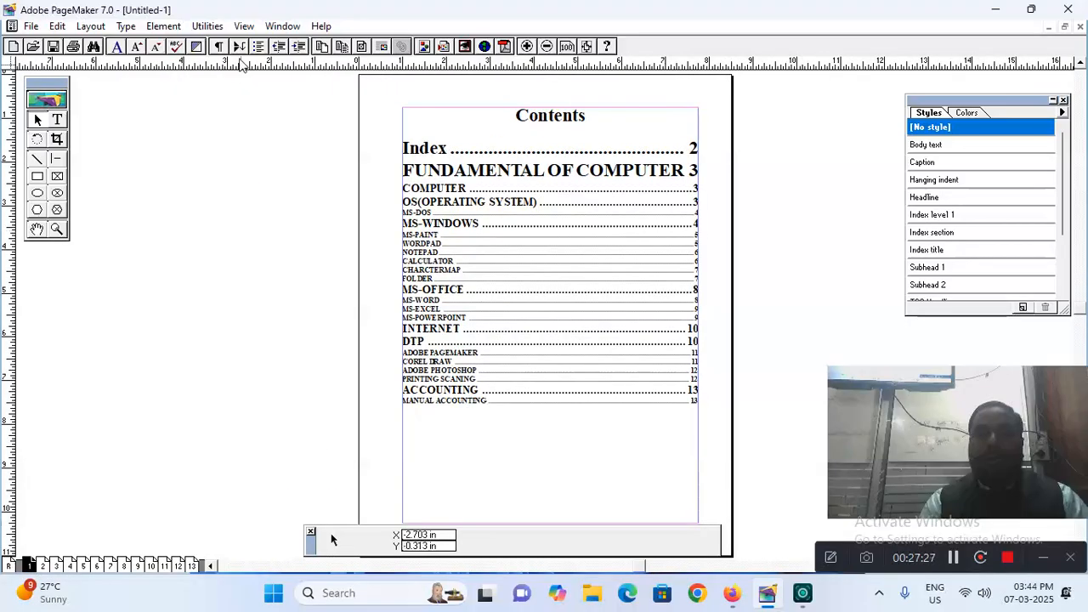
left_click(210, 27)
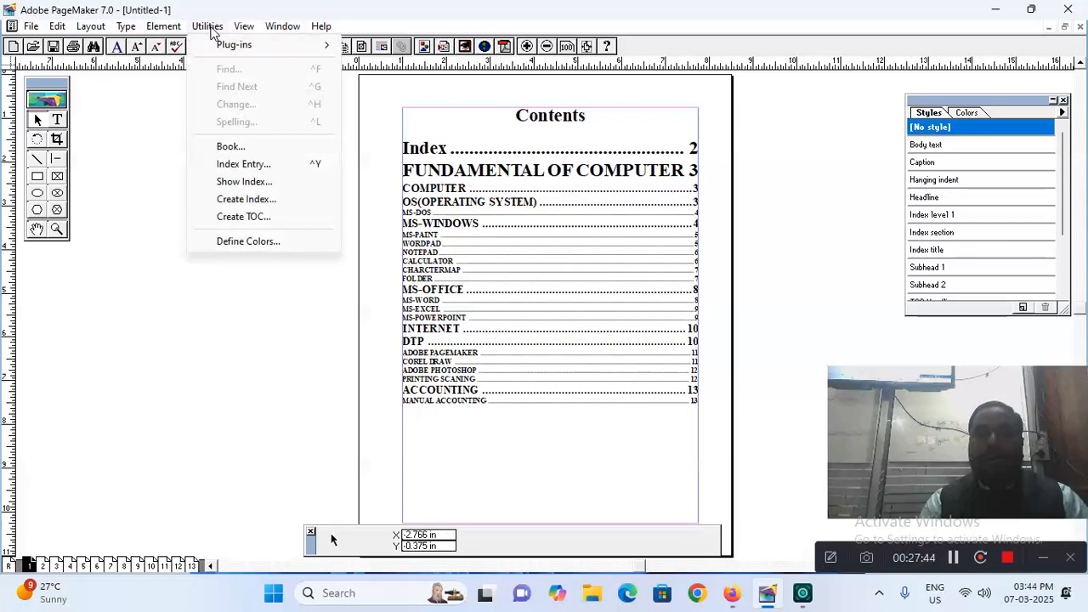
left_click(234, 266)
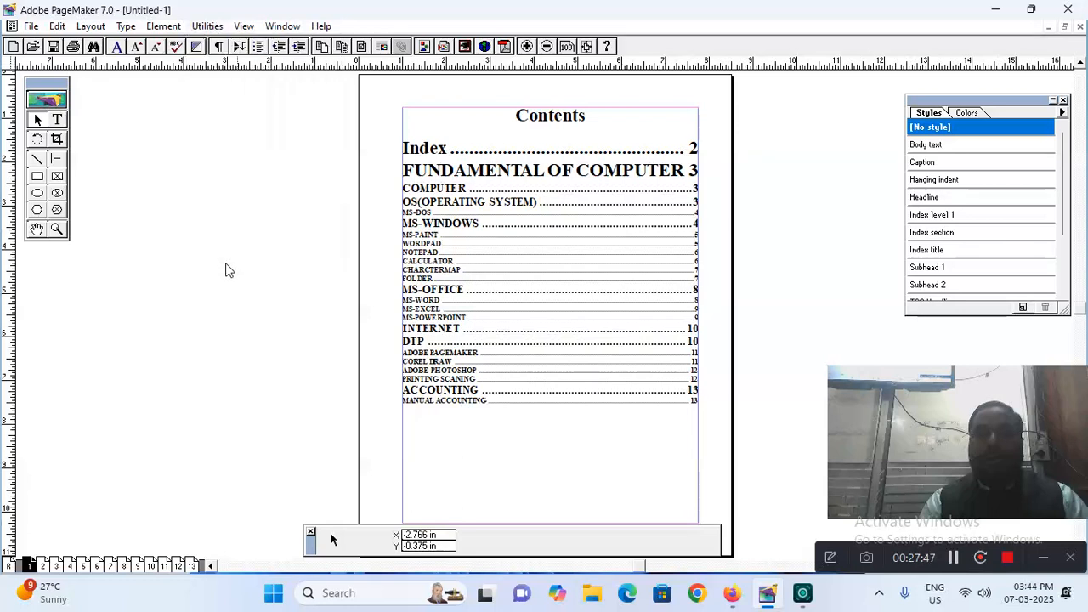
left_click(244, 27)
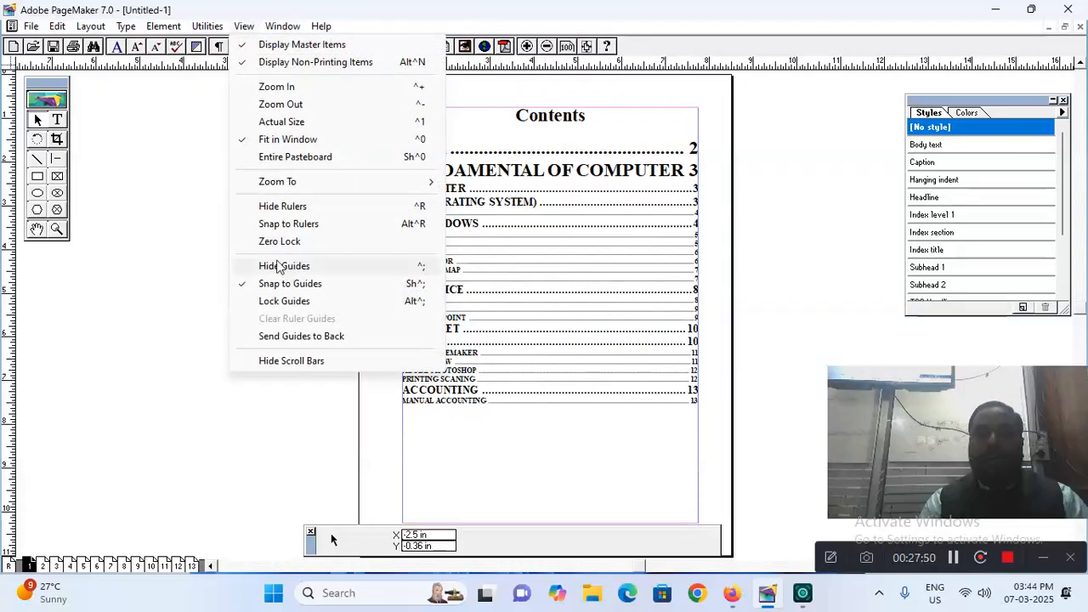
mouse_move(217, 24)
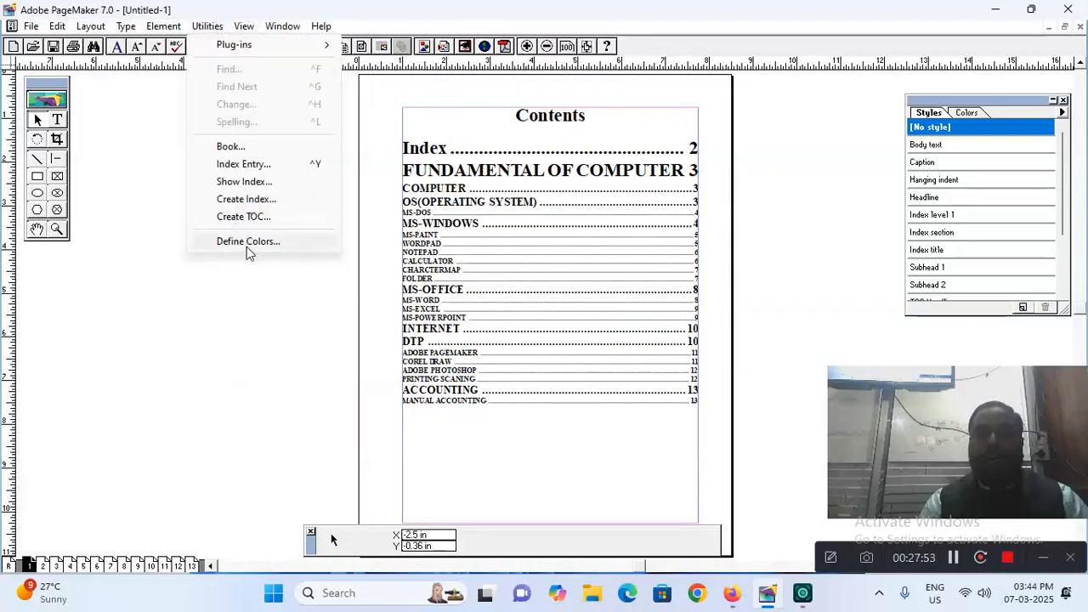
- Draw an ellipse about 5 in wide and 4.9 in high on the pasteboard beside page 1, and show the colour list
left_click(37, 194)
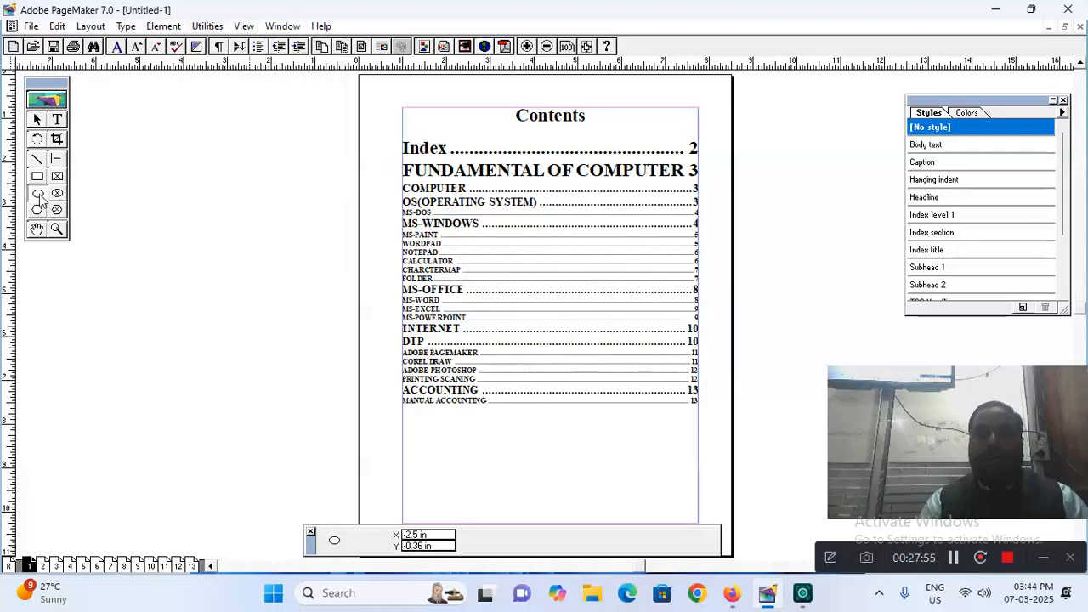
left_click_drag(128, 176, 347, 390)
left_click(967, 112)
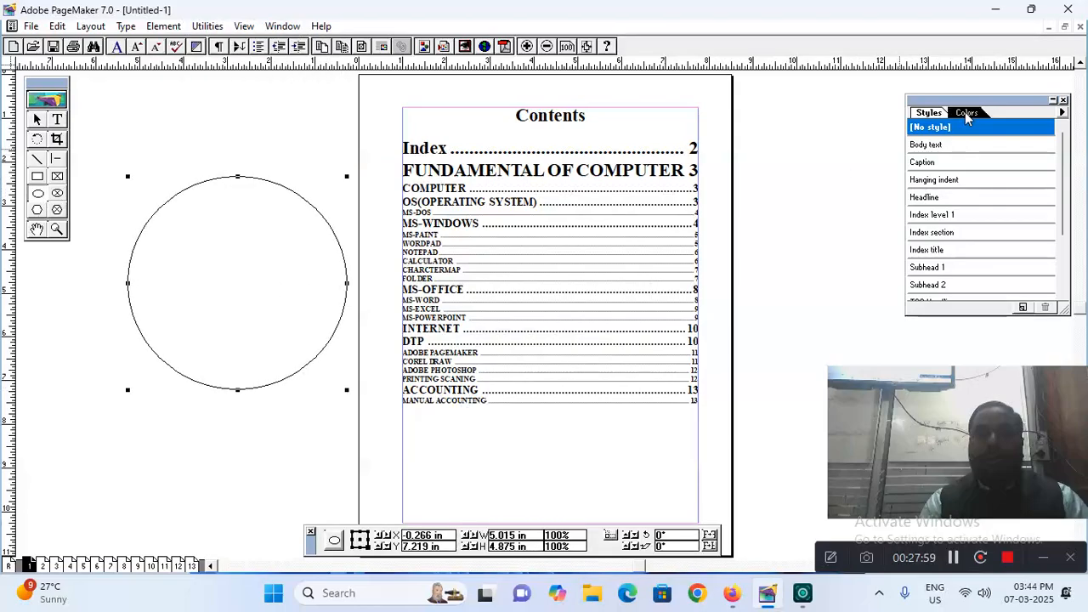
- Define a new spot colour named FRO in the RGB model with red 0, green 153 and blue 102
left_click(213, 26)
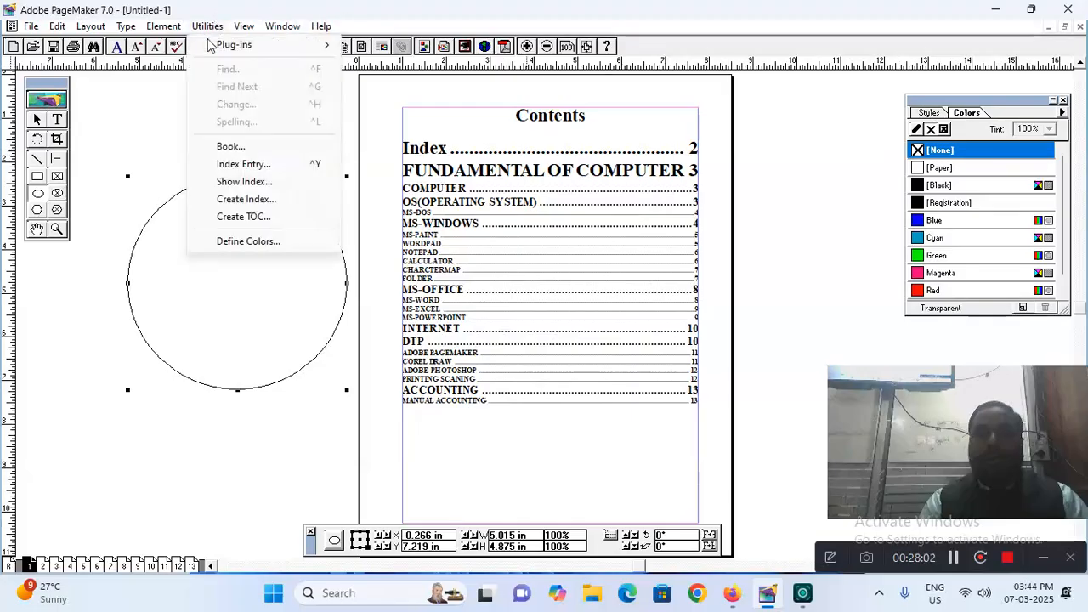
left_click(242, 243)
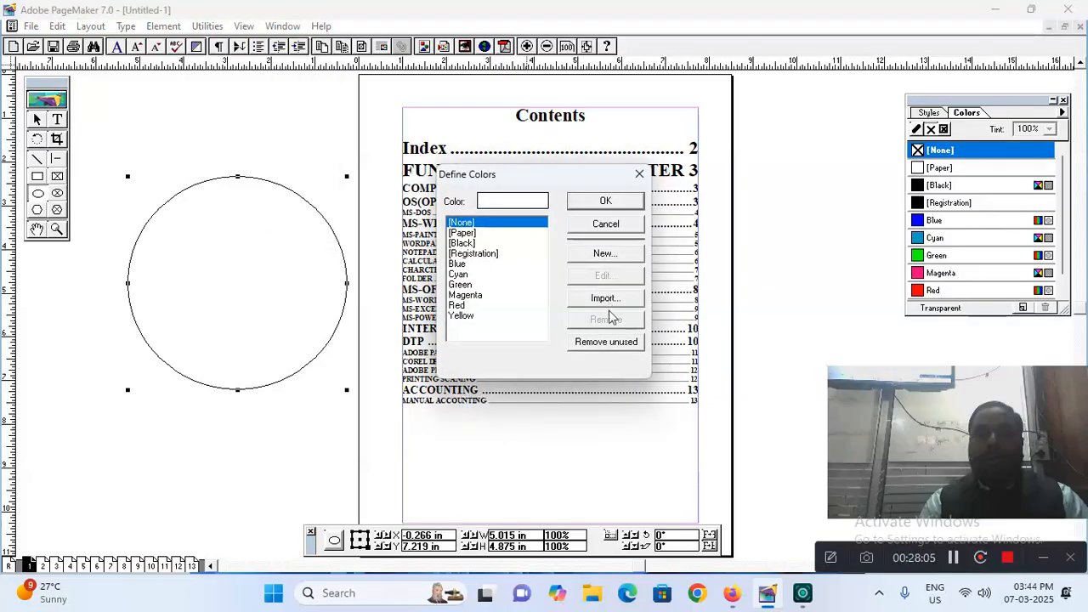
left_click(599, 253)
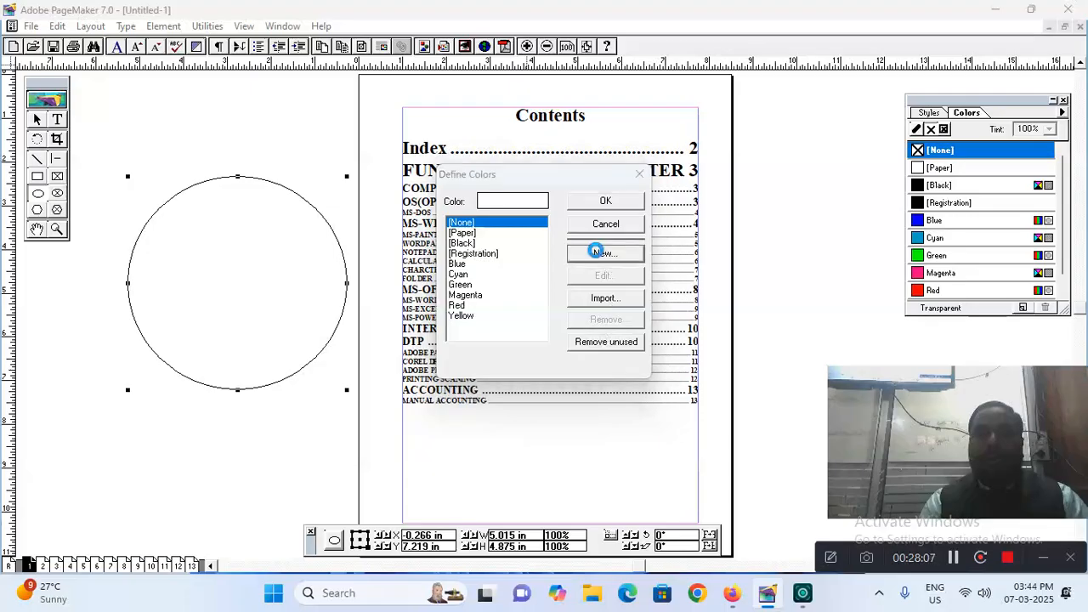
left_click_drag(600, 278, 600, 318)
left_click(493, 181)
type("F")
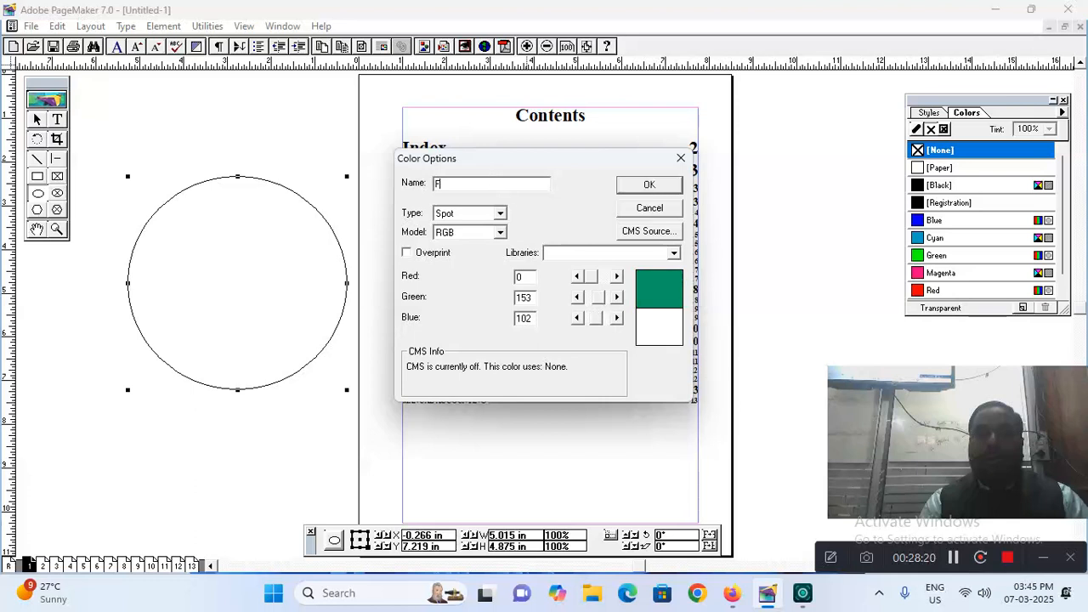
type("RO")
left_click(642, 184)
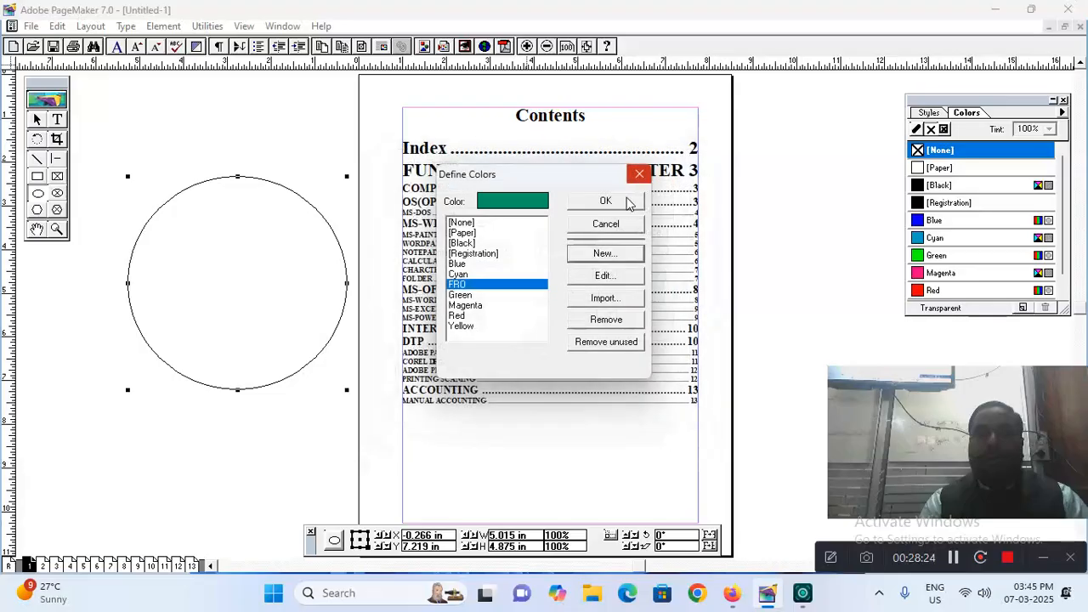
left_click(626, 203)
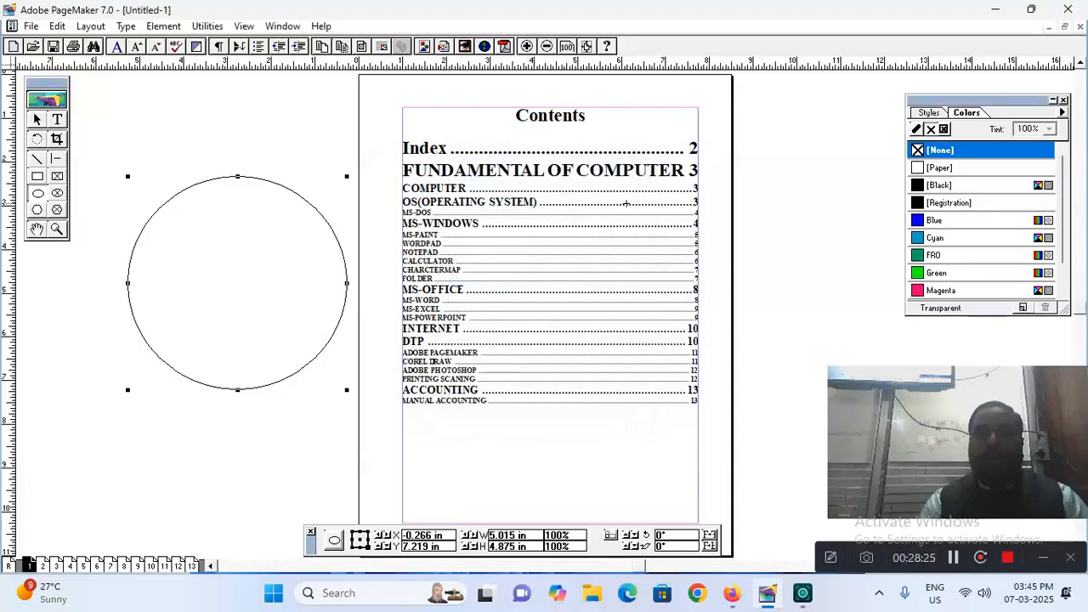
- Apply the FRO colour to the ellipse beside page 1 and deselect it
left_click(918, 258)
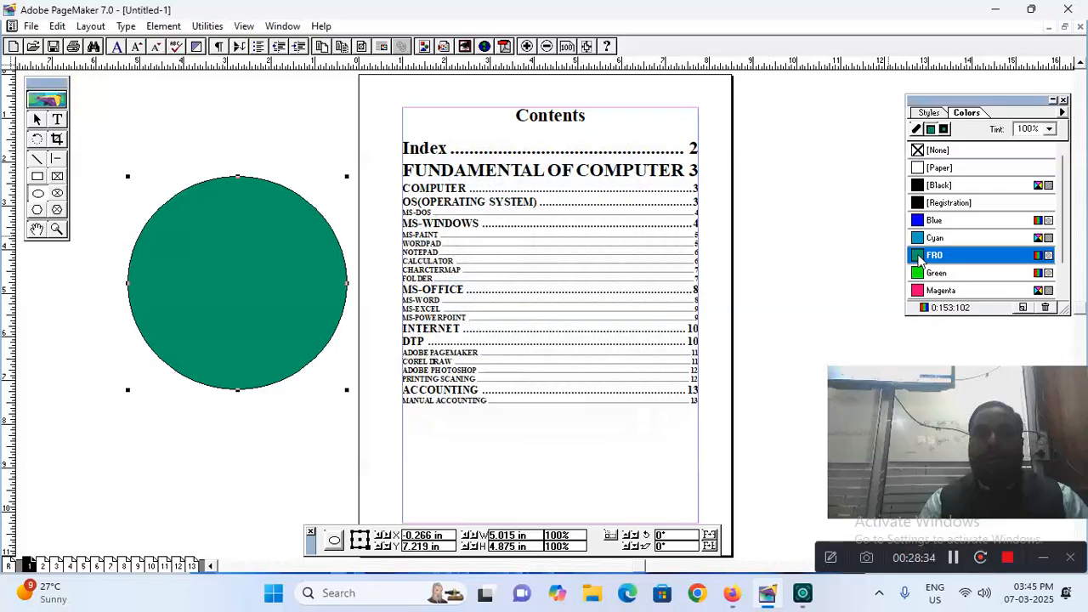
left_click(217, 30)
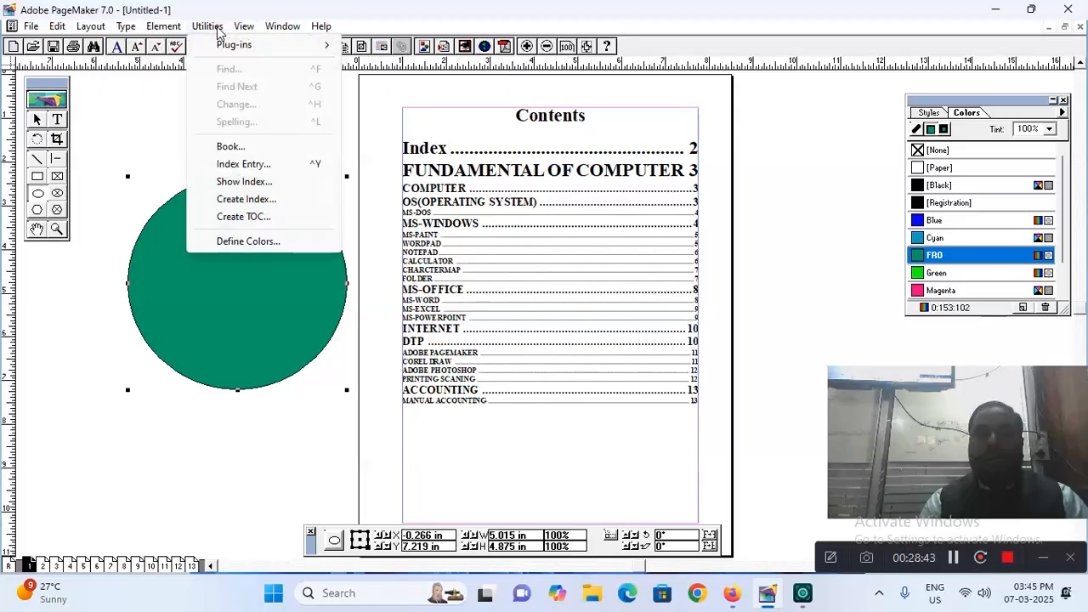
mouse_move(244, 26)
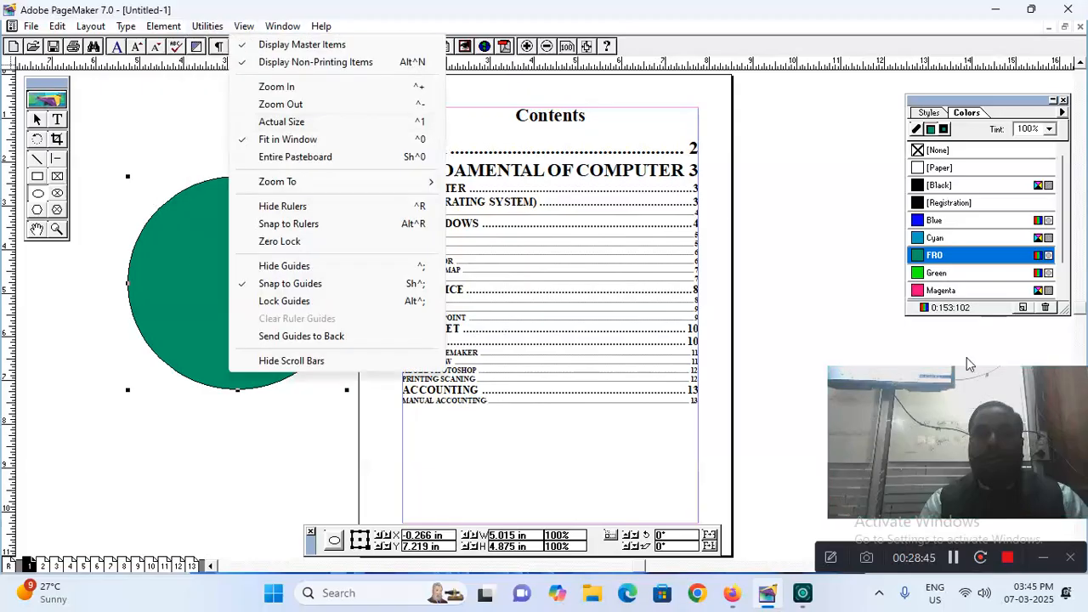
left_click(800, 332)
key("shift+F6")
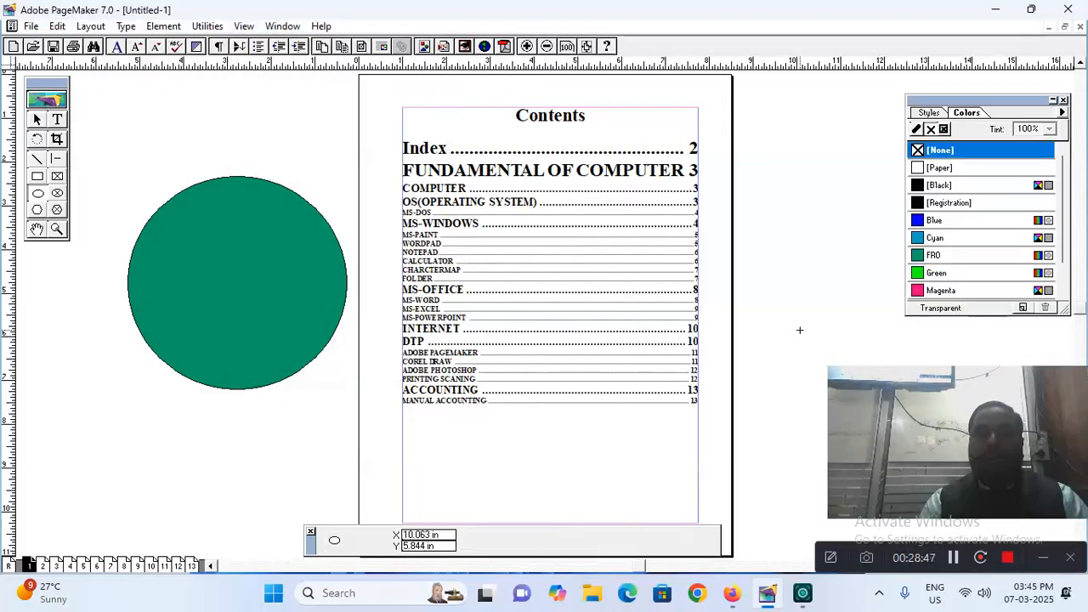